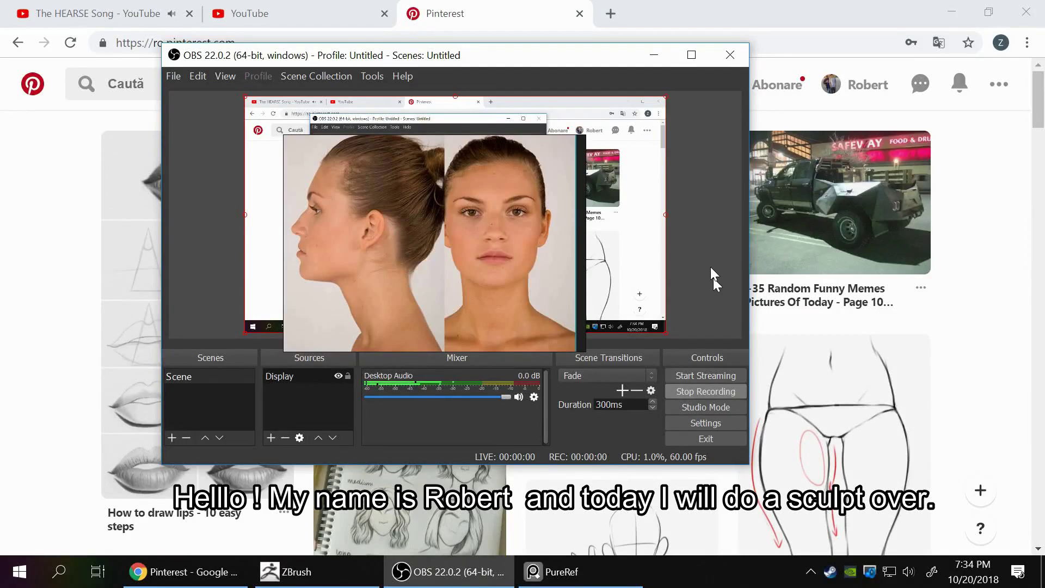
- Minimize the OBS recorder and place the PureRef face reference at the top-left corner
{"action": "left_click_drag", "start_coordinate": [612, 56], "coordinate": [936, 66]}
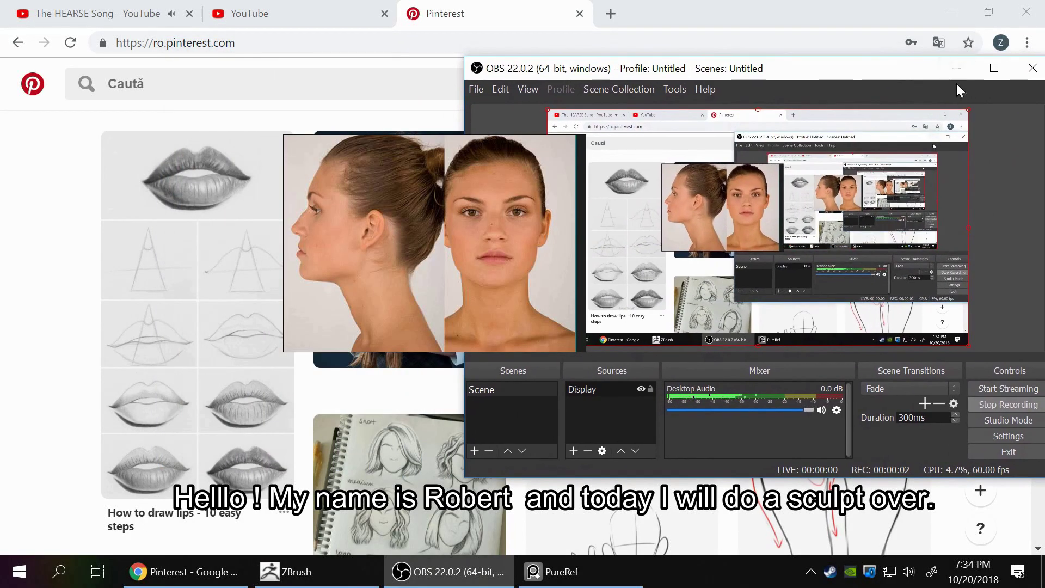
{"action": "left_click", "coordinate": [972, 66]}
{"action": "left_click_drag", "start_coordinate": [517, 260], "coordinate": [241, 195]}
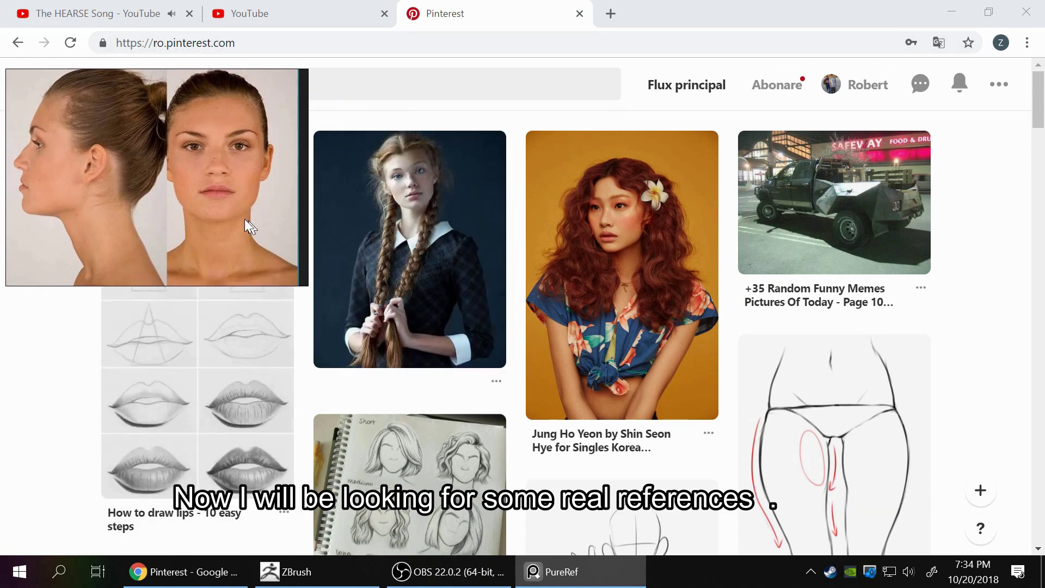
{"action": "middle_click_drag", "start_coordinate": [243, 219], "coordinate": [194, 162]}
- Search Pinterest for 'planes of the face'
{"action": "left_click", "coordinate": [338, 90]}
{"action": "type", "text": "planes"}
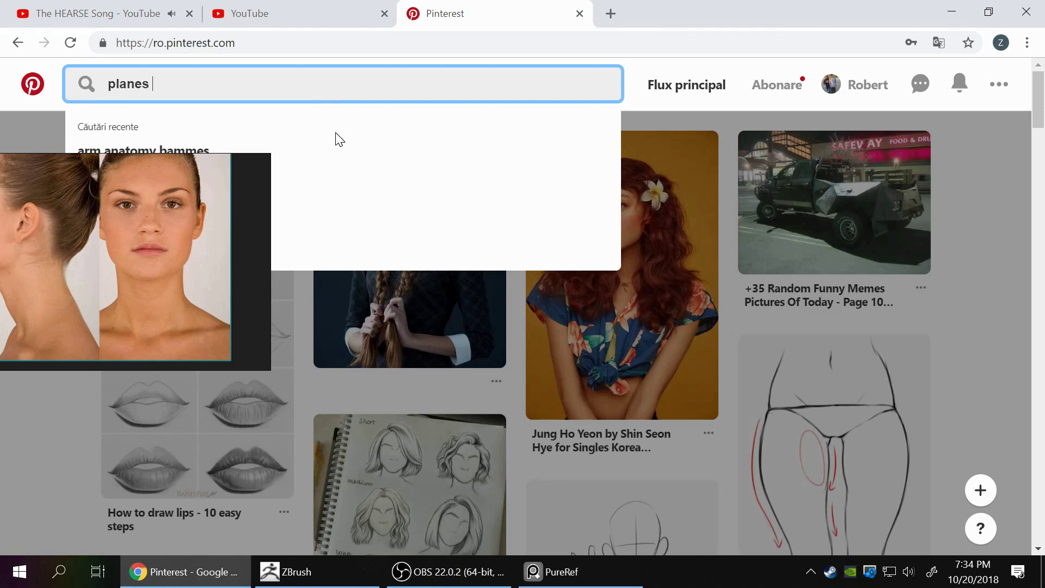
{"action": "type", "text": "of the gace"}
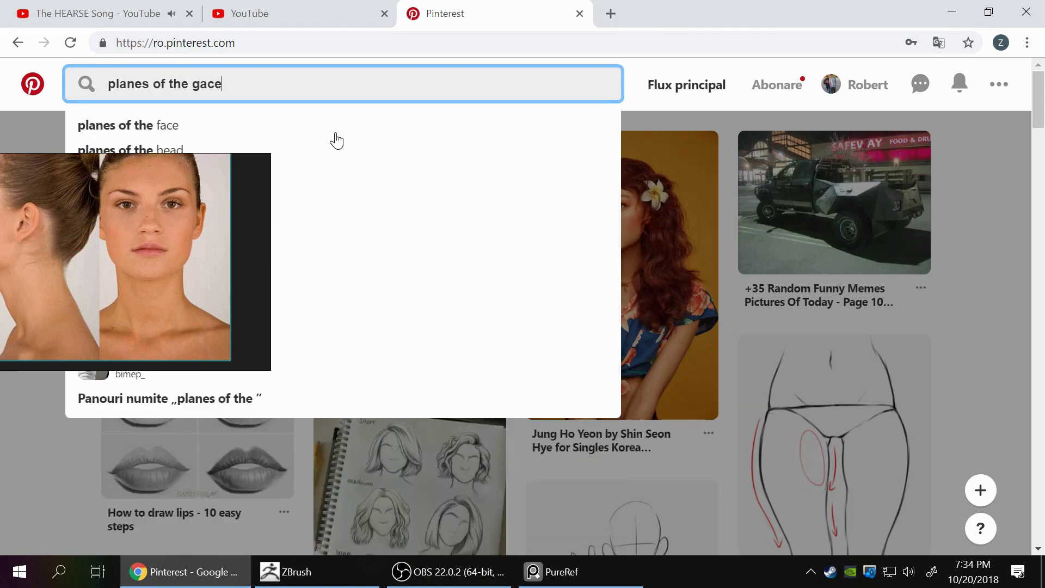
{"action": "key", "text": "BackSpace"}
{"action": "key", "text": "BackSpace"}
{"action": "key", "text": "BackSpace"}
{"action": "key", "text": "BackSpace"}
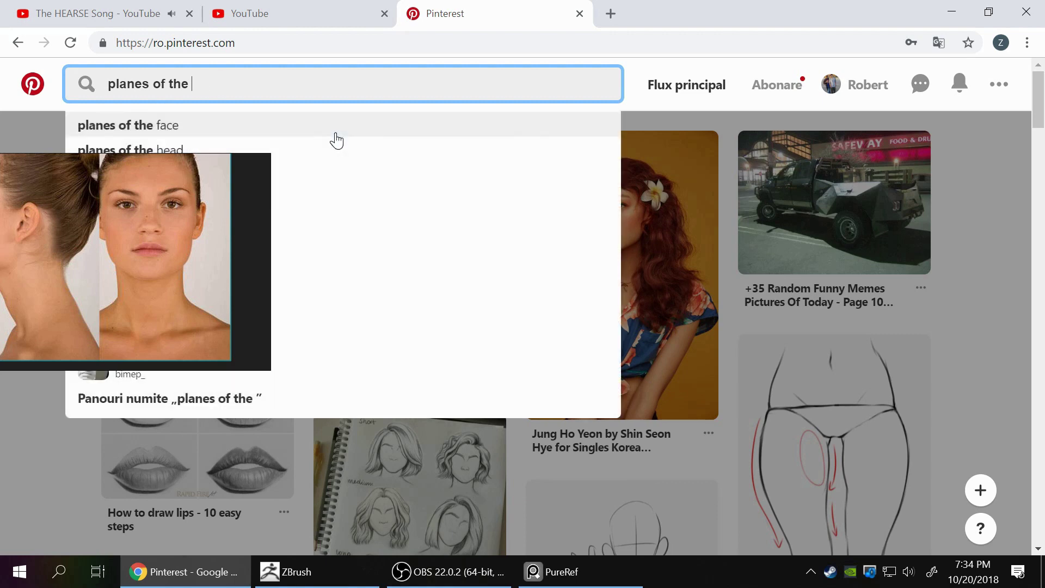
{"action": "type", "text": "face"}
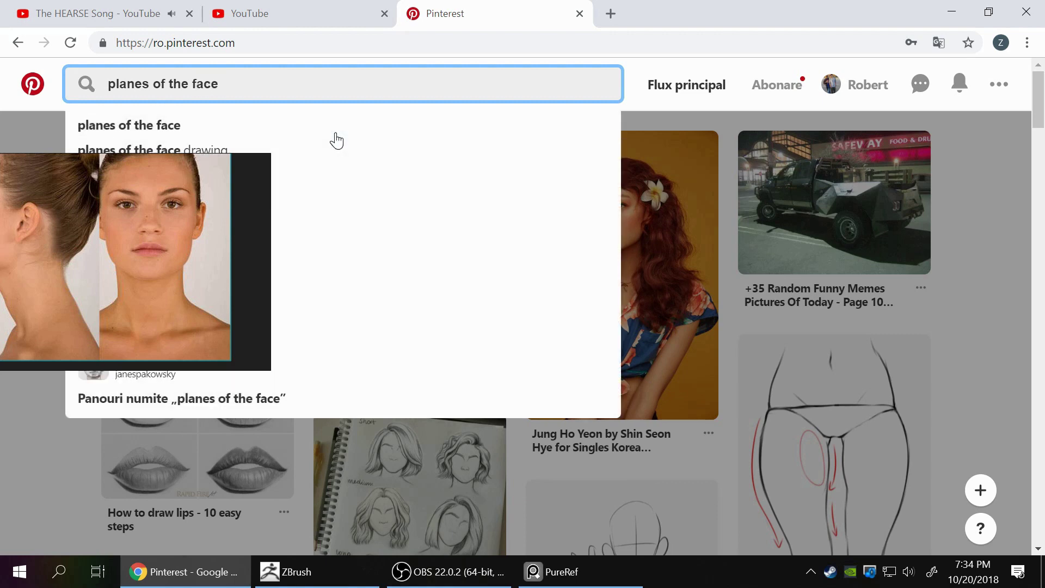
{"action": "key", "text": "Return"}
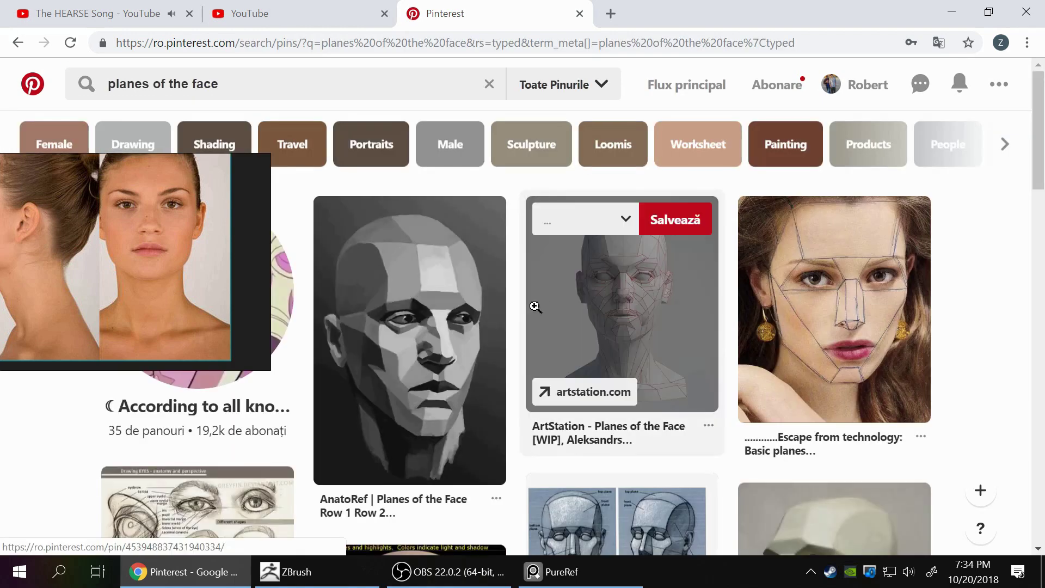
- Browse the results and add the AnatoRef four-heads planes image to PureRef
{"action": "scroll", "coordinate": [968, 272], "scroll_direction": "down", "scroll_amount": 2}
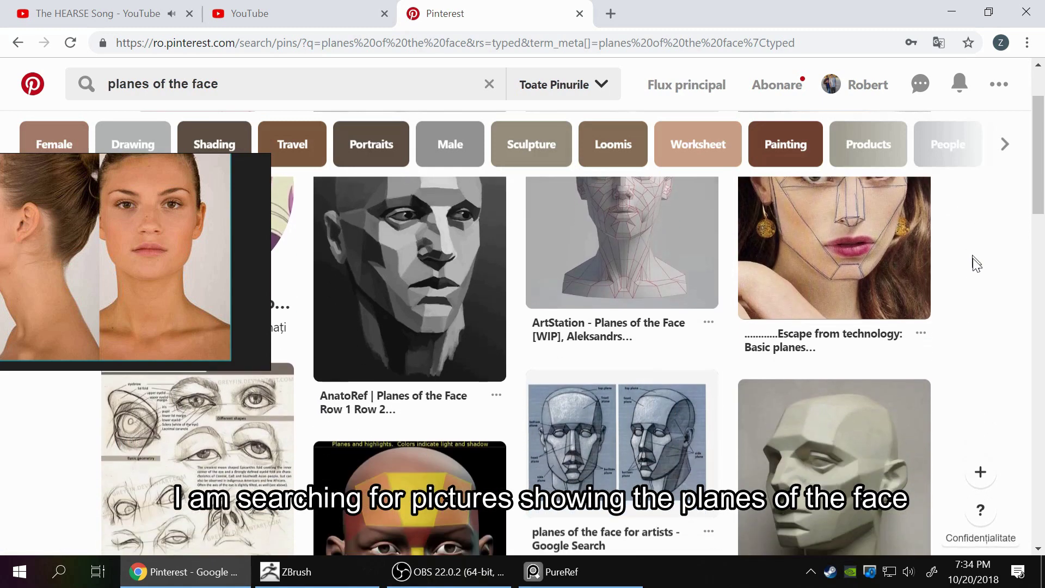
{"action": "scroll", "coordinate": [971, 261], "scroll_direction": "down", "scroll_amount": 1}
{"action": "scroll", "coordinate": [972, 261], "scroll_direction": "down", "scroll_amount": 2}
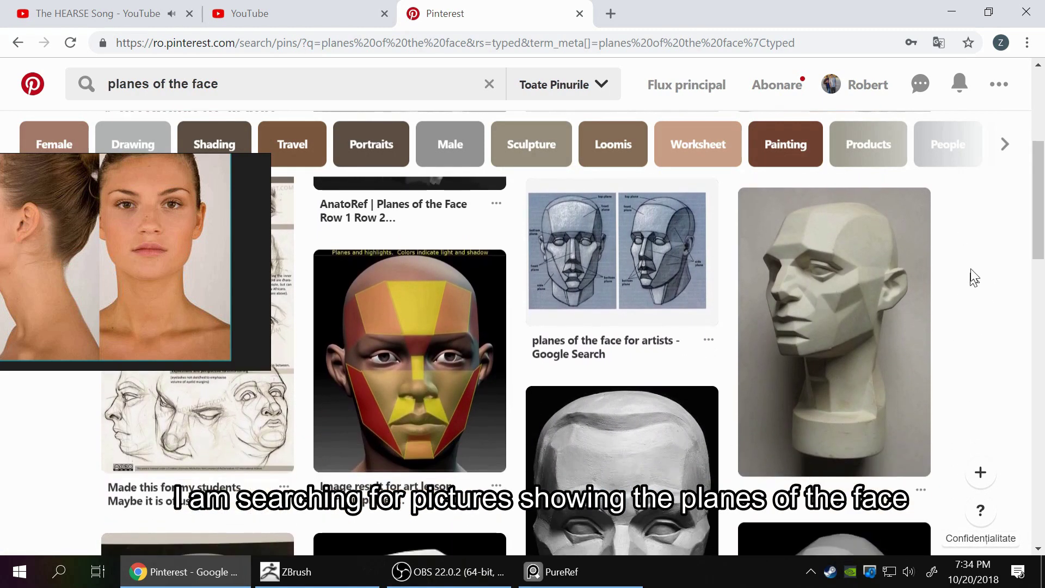
{"action": "scroll", "coordinate": [972, 297], "scroll_direction": "down", "scroll_amount": 2}
{"action": "scroll", "coordinate": [963, 331], "scroll_direction": "down", "scroll_amount": 2}
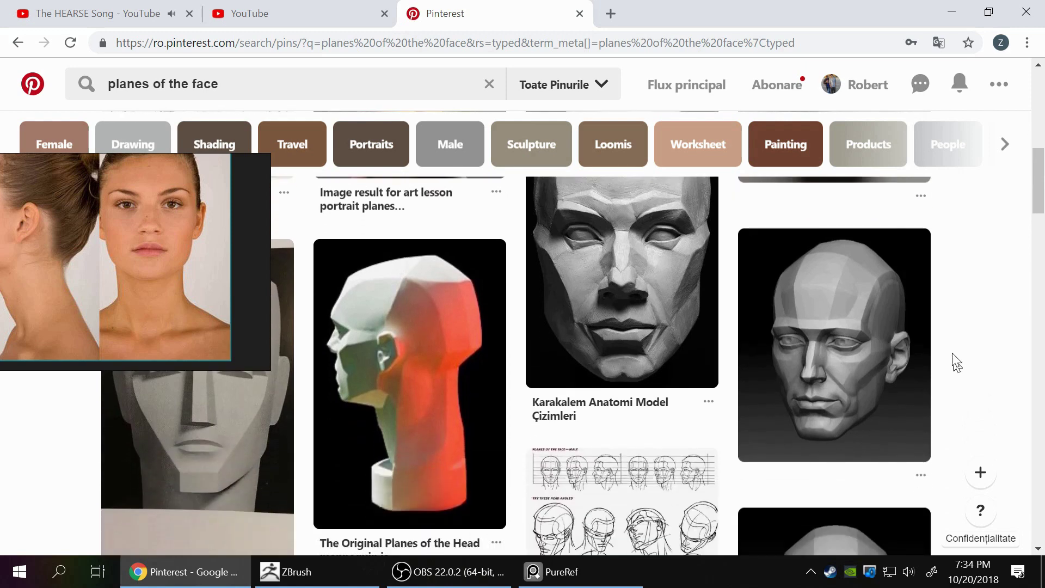
{"action": "scroll", "coordinate": [973, 259], "scroll_direction": "down", "scroll_amount": 1}
{"action": "scroll", "coordinate": [968, 253], "scroll_direction": "down", "scroll_amount": 2}
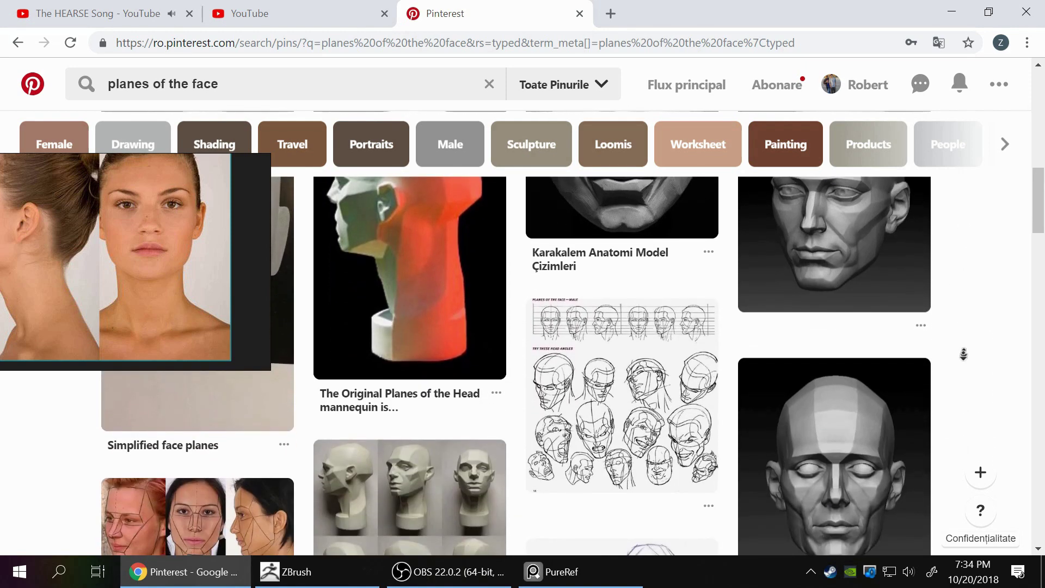
{"action": "scroll", "coordinate": [972, 344], "scroll_direction": "down", "scroll_amount": 2}
{"action": "scroll", "coordinate": [973, 305], "scroll_direction": "down", "scroll_amount": 2}
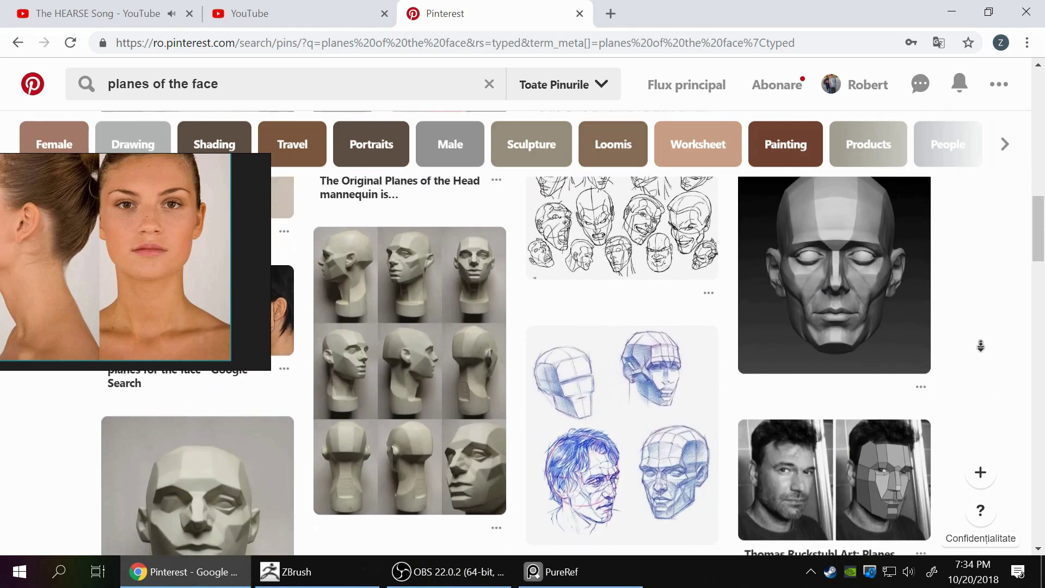
{"action": "scroll", "coordinate": [982, 348], "scroll_direction": "down", "scroll_amount": 2}
{"action": "scroll", "coordinate": [991, 348], "scroll_direction": "down", "scroll_amount": 2}
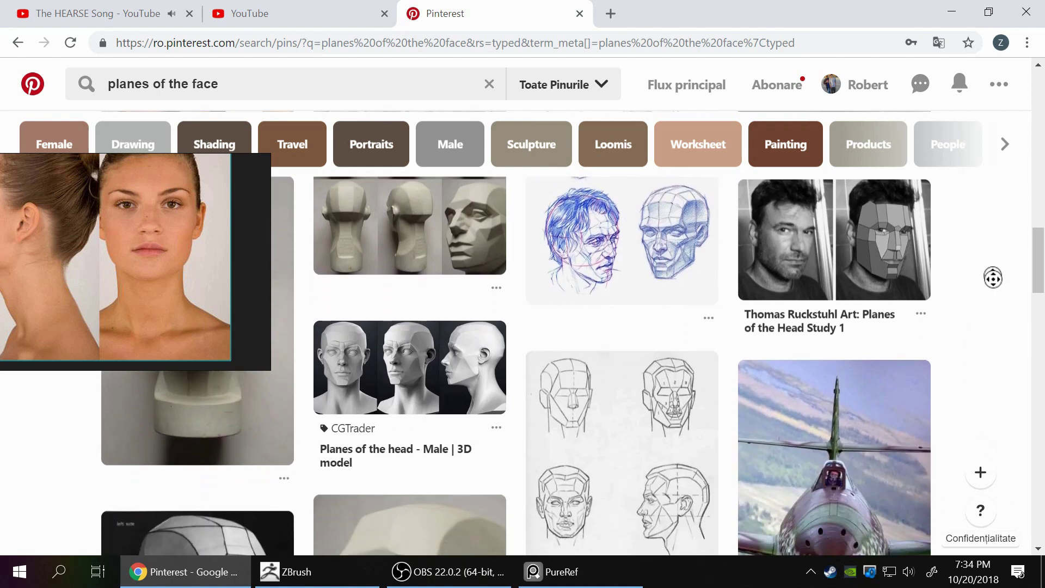
{"action": "scroll", "coordinate": [992, 278], "scroll_direction": "down", "scroll_amount": 2}
{"action": "scroll", "coordinate": [990, 272], "scroll_direction": "down", "scroll_amount": 1}
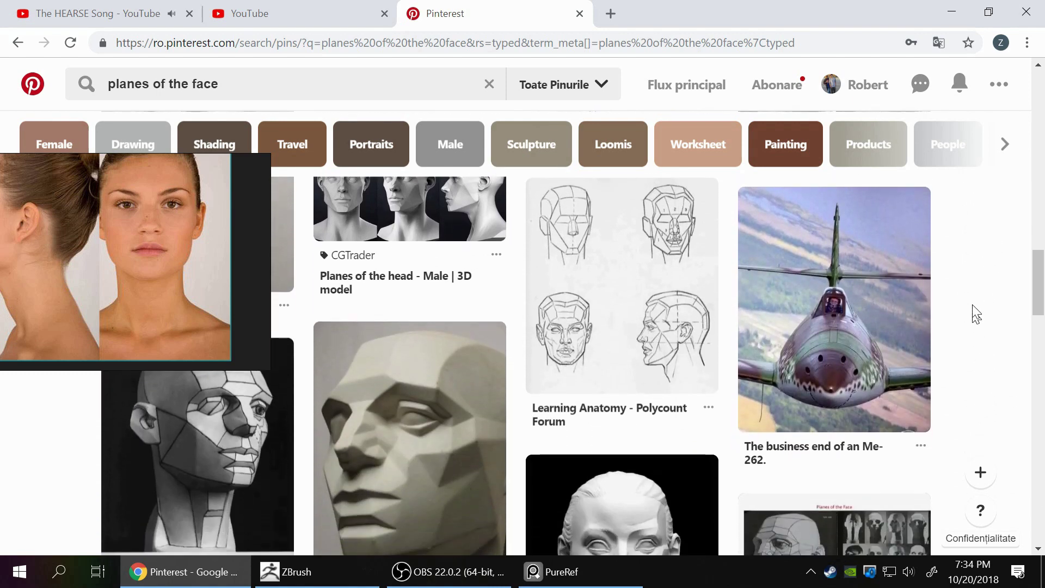
{"action": "scroll", "coordinate": [982, 290], "scroll_direction": "down", "scroll_amount": 1}
{"action": "scroll", "coordinate": [976, 261], "scroll_direction": "down", "scroll_amount": 2}
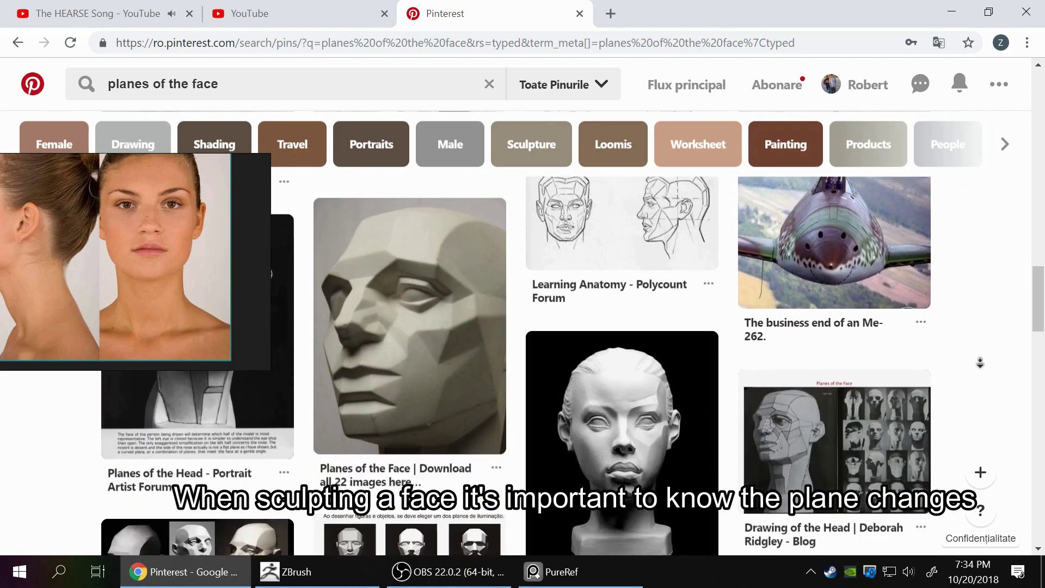
{"action": "scroll", "coordinate": [984, 270], "scroll_direction": "down", "scroll_amount": 3}
{"action": "scroll", "coordinate": [983, 270], "scroll_direction": "down", "scroll_amount": 6}
{"action": "scroll", "coordinate": [978, 314], "scroll_direction": "down", "scroll_amount": 1}
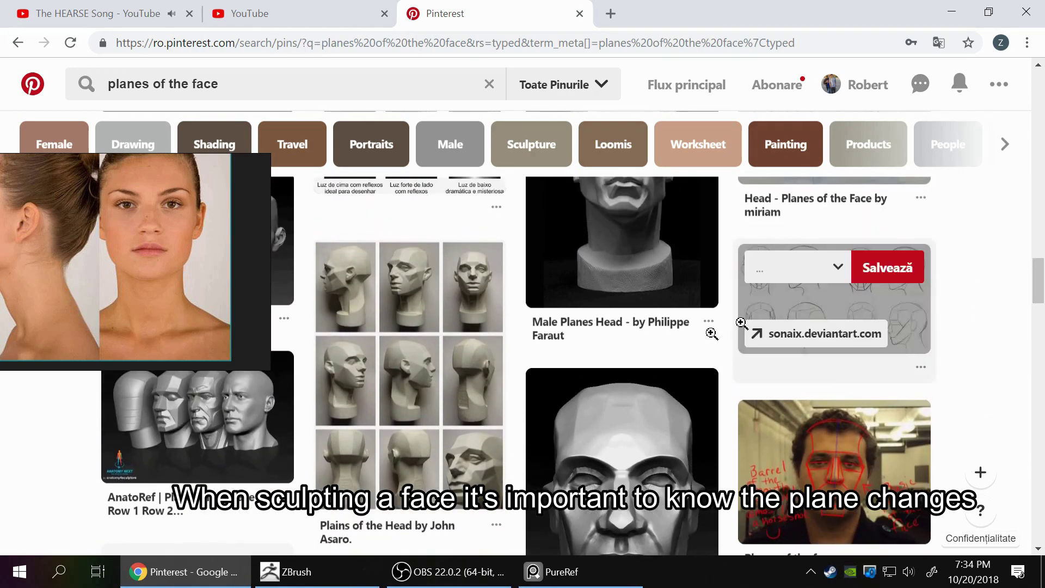
{"action": "left_click", "coordinate": [206, 397]}
{"action": "left_click_drag", "start_coordinate": [433, 310], "coordinate": [154, 288]}
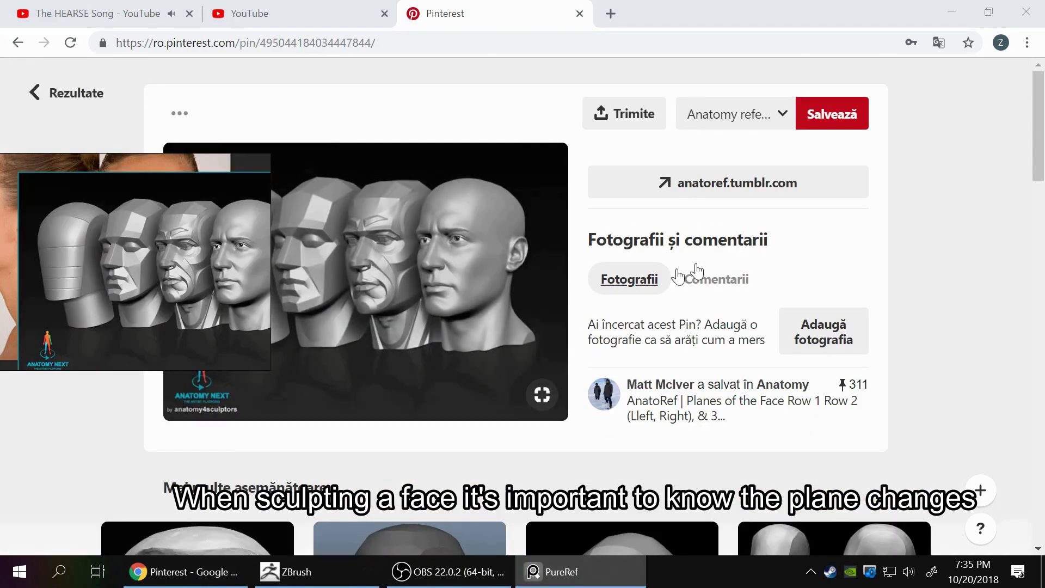
- Add the copper heads and grey planes head images to PureRef, then return to the results
{"action": "scroll", "coordinate": [968, 216], "scroll_direction": "down", "scroll_amount": 5}
{"action": "scroll", "coordinate": [976, 233], "scroll_direction": "down", "scroll_amount": 5}
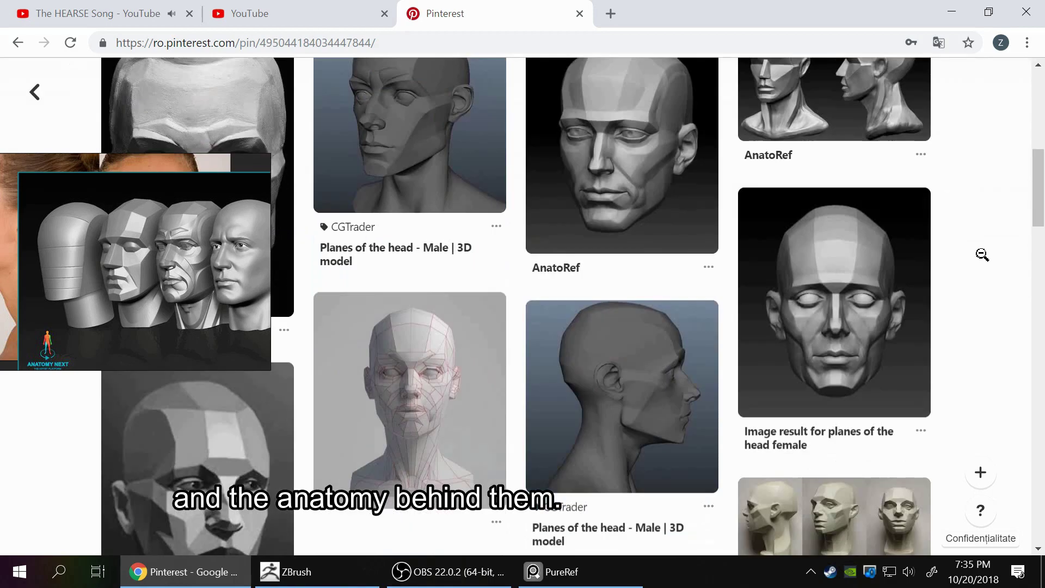
{"action": "scroll", "coordinate": [979, 251], "scroll_direction": "down", "scroll_amount": 1}
{"action": "key", "text": "alt+Left"}
{"action": "scroll", "coordinate": [984, 277], "scroll_direction": "down", "scroll_amount": 5}
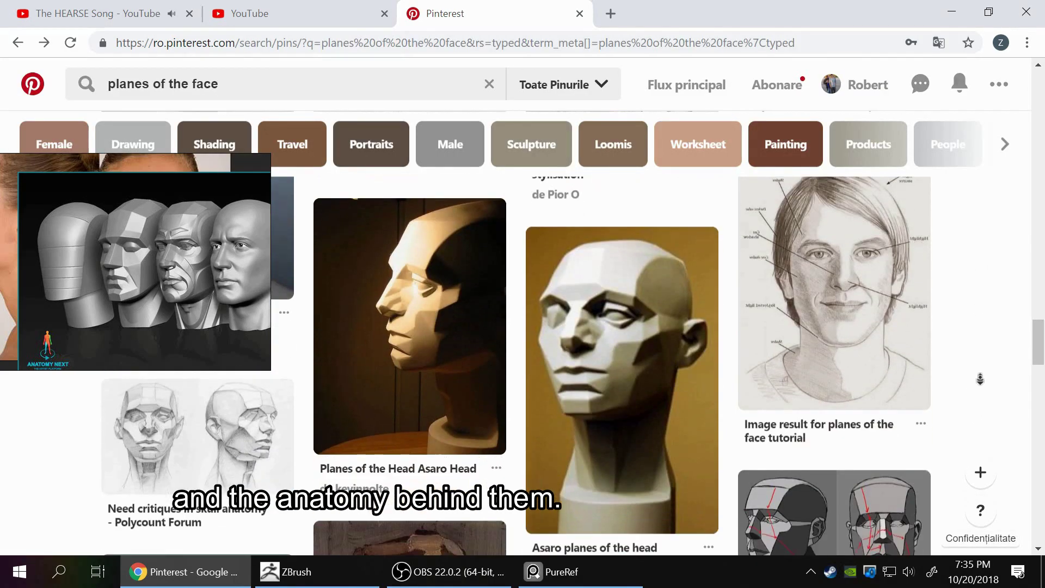
{"action": "scroll", "coordinate": [973, 381], "scroll_direction": "down", "scroll_amount": 5}
{"action": "scroll", "coordinate": [968, 415], "scroll_direction": "down", "scroll_amount": 5}
{"action": "scroll", "coordinate": [965, 380], "scroll_direction": "down", "scroll_amount": 5}
{"action": "scroll", "coordinate": [994, 355], "scroll_direction": "up", "scroll_amount": 2}
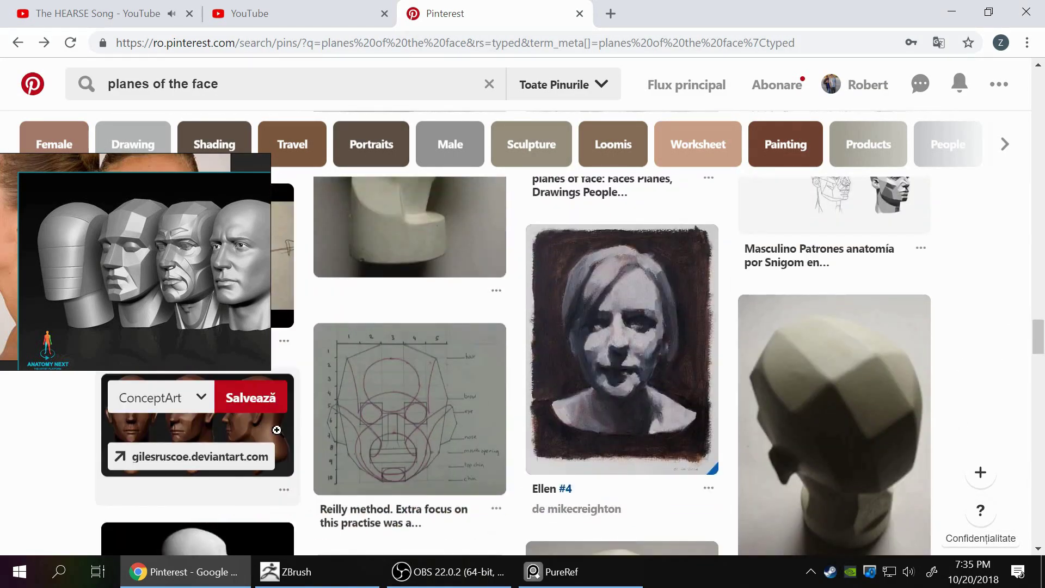
{"action": "left_click", "coordinate": [245, 326]}
{"action": "left_click_drag", "start_coordinate": [440, 265], "coordinate": [190, 261]}
{"action": "scroll", "coordinate": [941, 327], "scroll_direction": "down", "scroll_amount": 4}
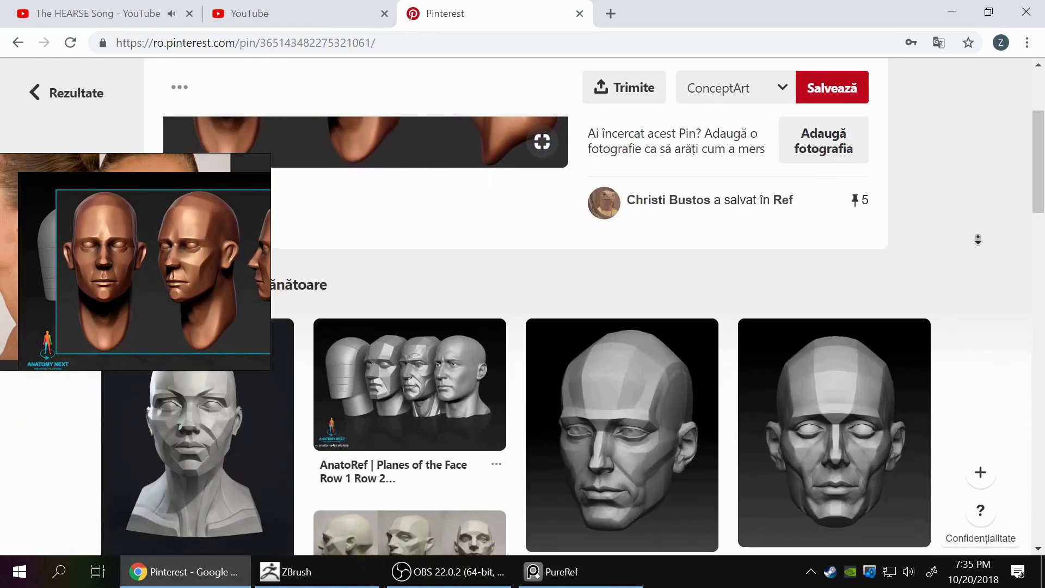
{"action": "left_click", "coordinate": [163, 462]}
{"action": "left_click_drag", "start_coordinate": [443, 326], "coordinate": [125, 351]}
{"action": "scroll", "coordinate": [903, 370], "scroll_direction": "down", "scroll_amount": 4}
{"action": "key", "text": "alt+Left"}
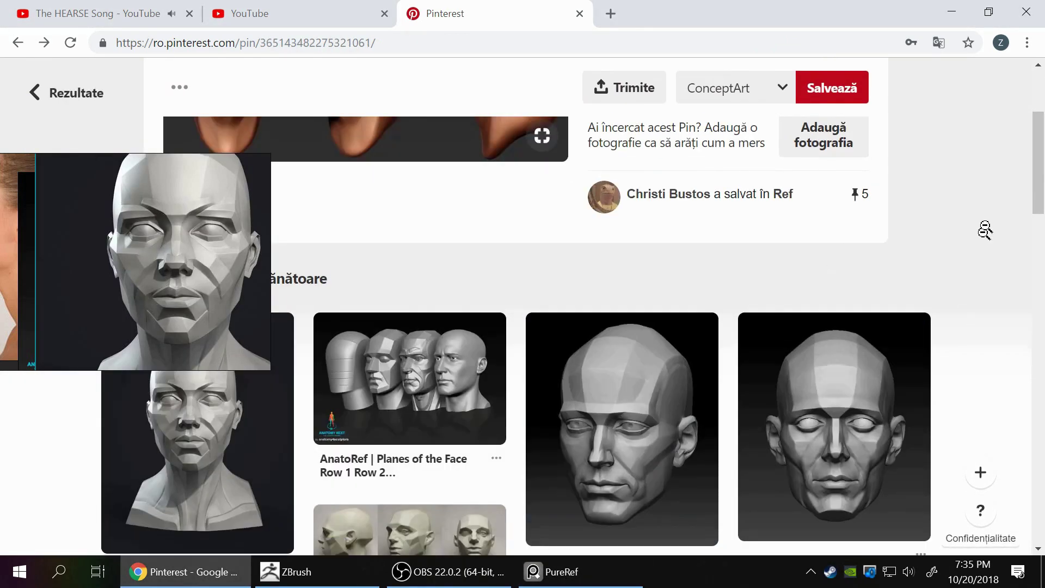
{"action": "key", "text": "alt+Left"}
- Search Pinterest for 'bammes head' and add the Bammes skull sketch to PureRef
{"action": "type", "text": "bammes "}
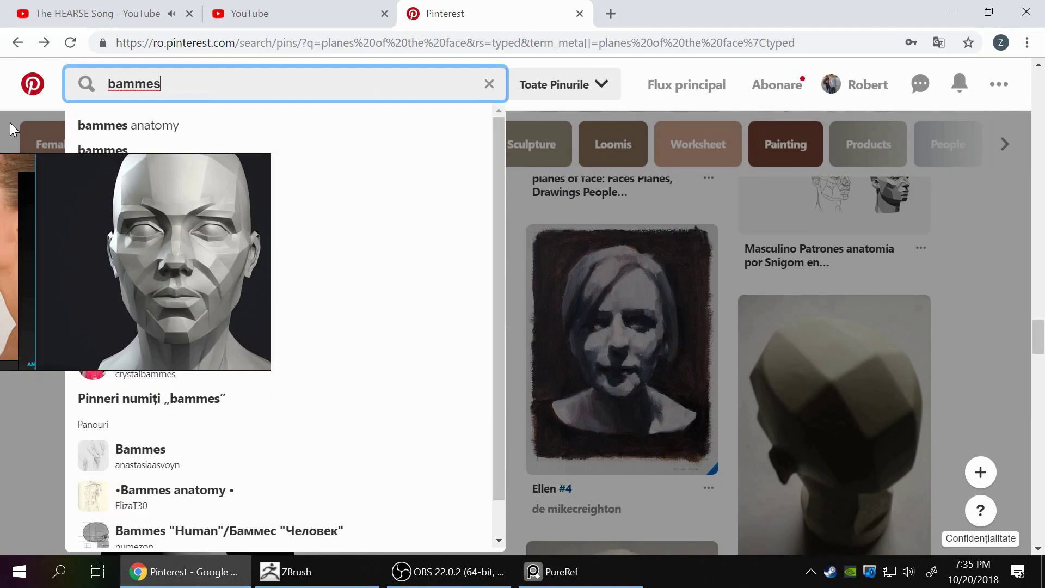
{"action": "type", "text": "head"}
{"action": "key", "text": "Return"}
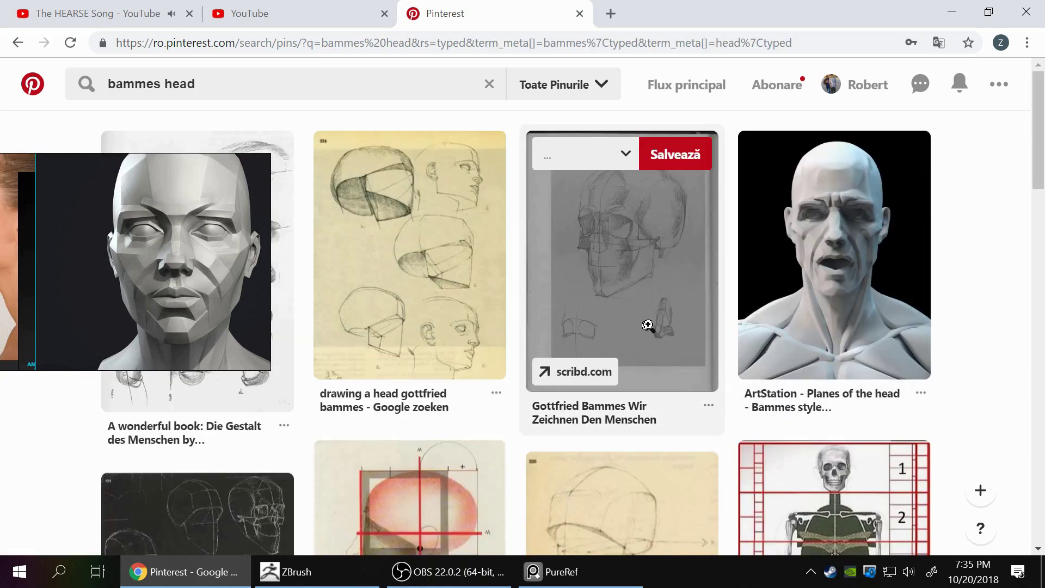
{"action": "mouse_move", "coordinate": [248, 288]}
{"action": "left_mouse_down"}
{"action": "mouse_move", "coordinate": [407, 302]}
{"action": "mouse_move", "coordinate": [163, 261]}
{"action": "left_mouse_up"}
{"action": "scroll", "coordinate": [898, 293], "scroll_direction": "down", "scroll_amount": 4}
{"action": "scroll", "coordinate": [968, 245], "scroll_direction": "down", "scroll_amount": 2}
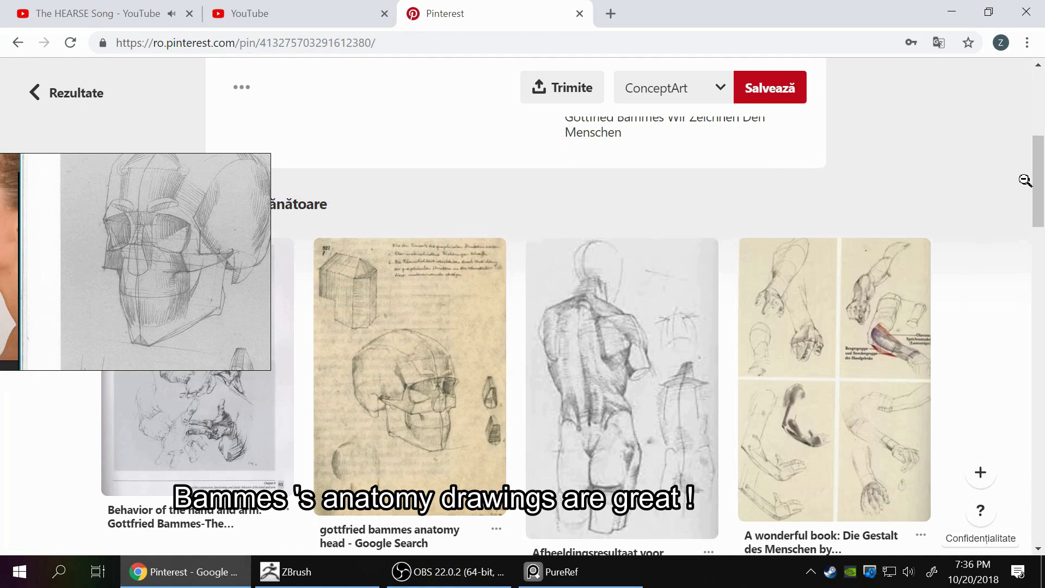
- Browse the bammes head results and preview the Готфрид Баммес ГОЛОВА pin
{"action": "key", "text": "alt+Left"}
{"action": "scroll", "coordinate": [974, 245], "scroll_direction": "down", "scroll_amount": 4}
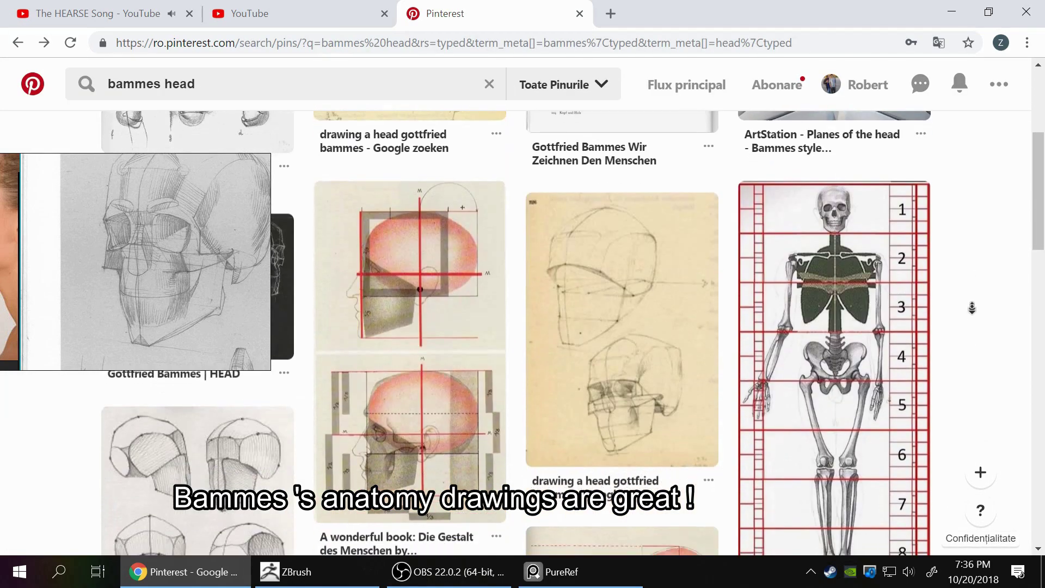
{"action": "scroll", "coordinate": [972, 308], "scroll_direction": "down", "scroll_amount": 2}
{"action": "scroll", "coordinate": [977, 264], "scroll_direction": "down", "scroll_amount": 2}
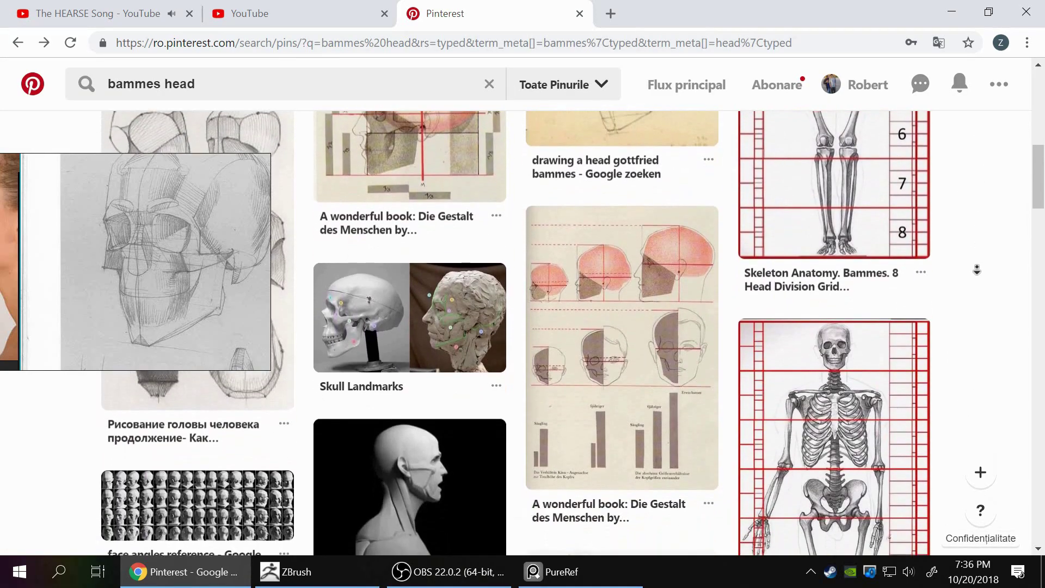
{"action": "scroll", "coordinate": [977, 264], "scroll_direction": "down", "scroll_amount": 4}
{"action": "scroll", "coordinate": [978, 264], "scroll_direction": "down", "scroll_amount": 5}
{"action": "scroll", "coordinate": [980, 257], "scroll_direction": "down", "scroll_amount": 5}
{"action": "scroll", "coordinate": [980, 257], "scroll_direction": "down", "scroll_amount": 1}
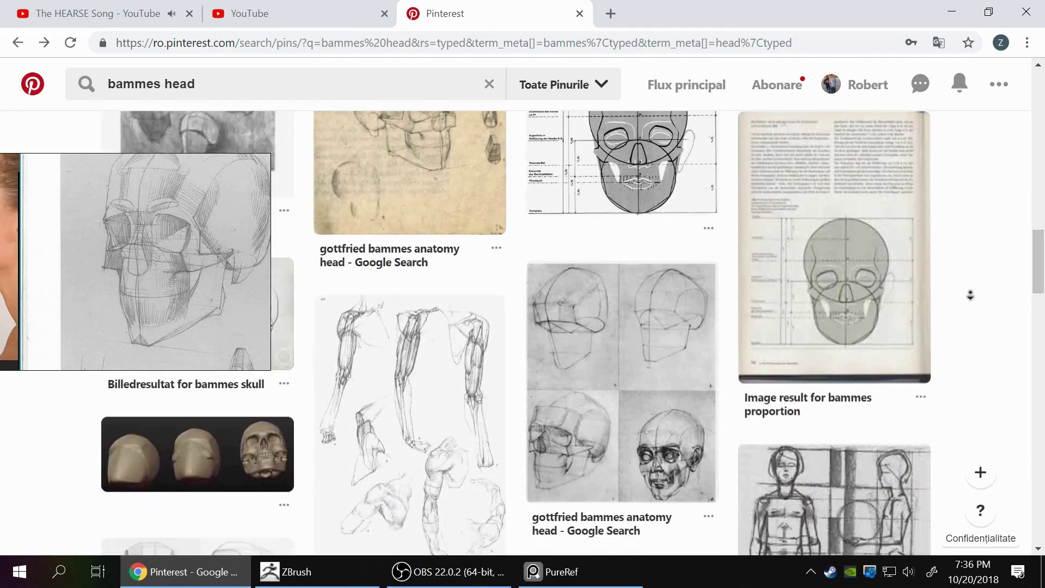
{"action": "scroll", "coordinate": [978, 261], "scroll_direction": "down", "scroll_amount": 5}
{"action": "scroll", "coordinate": [977, 264], "scroll_direction": "down", "scroll_amount": 6}
{"action": "left_click", "coordinate": [816, 297]}
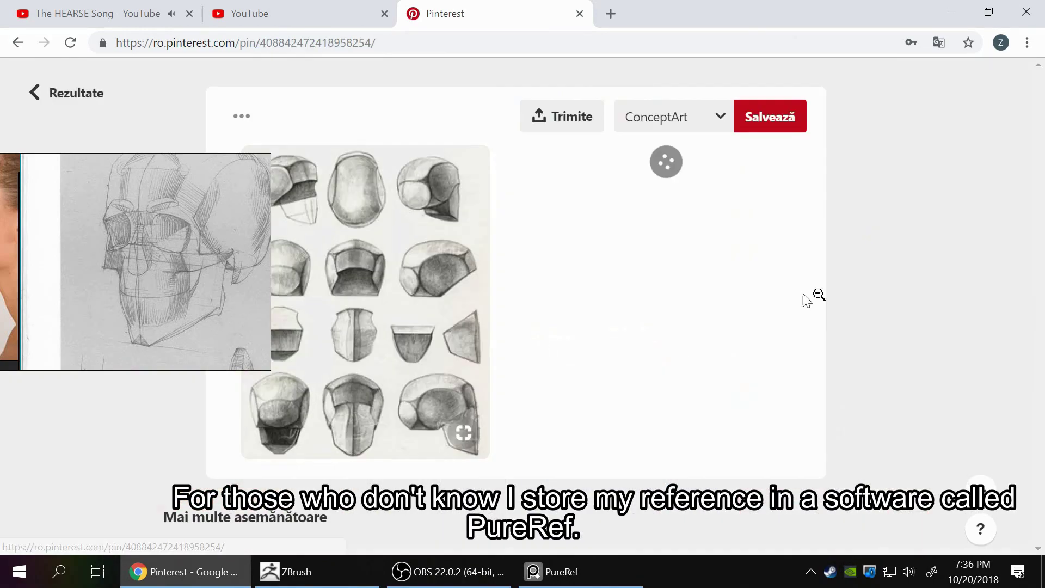
{"action": "scroll", "coordinate": [950, 278], "scroll_direction": "down", "scroll_amount": 3}
{"action": "left_click", "coordinate": [950, 278]}
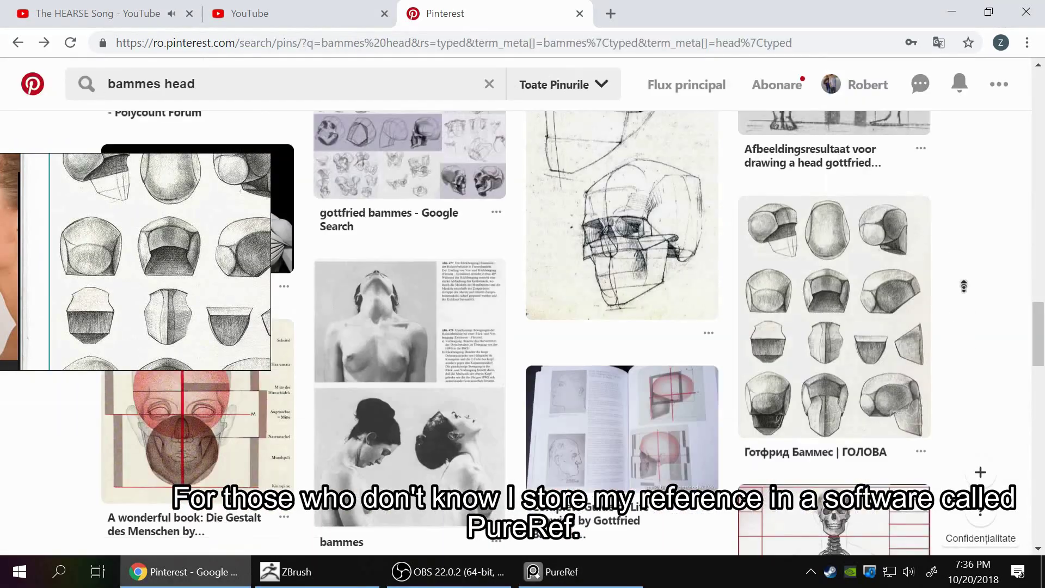
- Open the faceted head proportions diagram pin via the Bammes head proportions pin
{"action": "scroll", "coordinate": [982, 183], "scroll_direction": "down", "scroll_amount": 3}
{"action": "scroll", "coordinate": [982, 184], "scroll_direction": "down", "scroll_amount": 3}
{"action": "scroll", "coordinate": [982, 184], "scroll_direction": "down", "scroll_amount": 3}
{"action": "scroll", "coordinate": [982, 183], "scroll_direction": "up", "scroll_amount": 3}
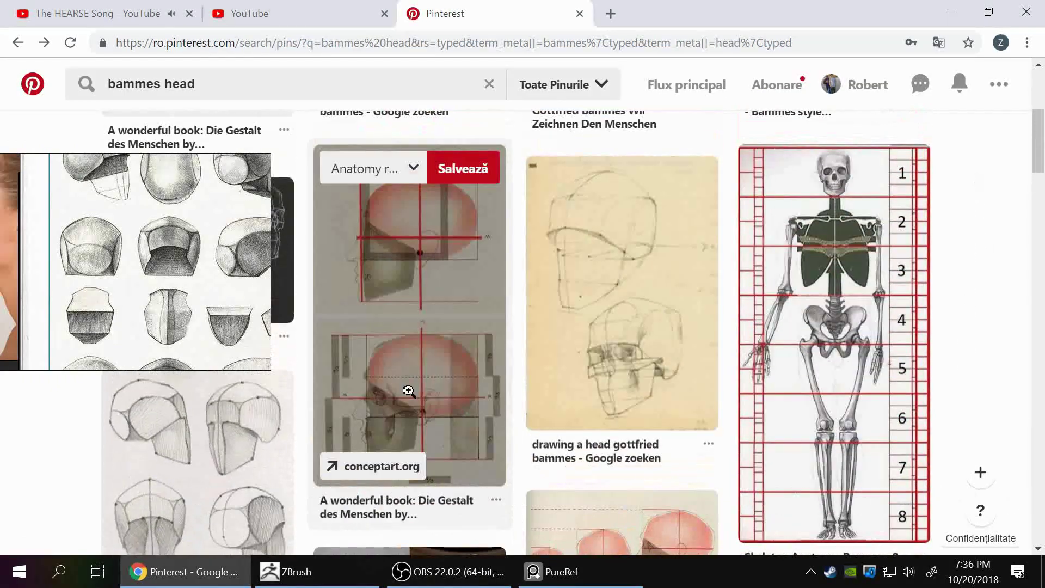
{"action": "left_click", "coordinate": [444, 405]}
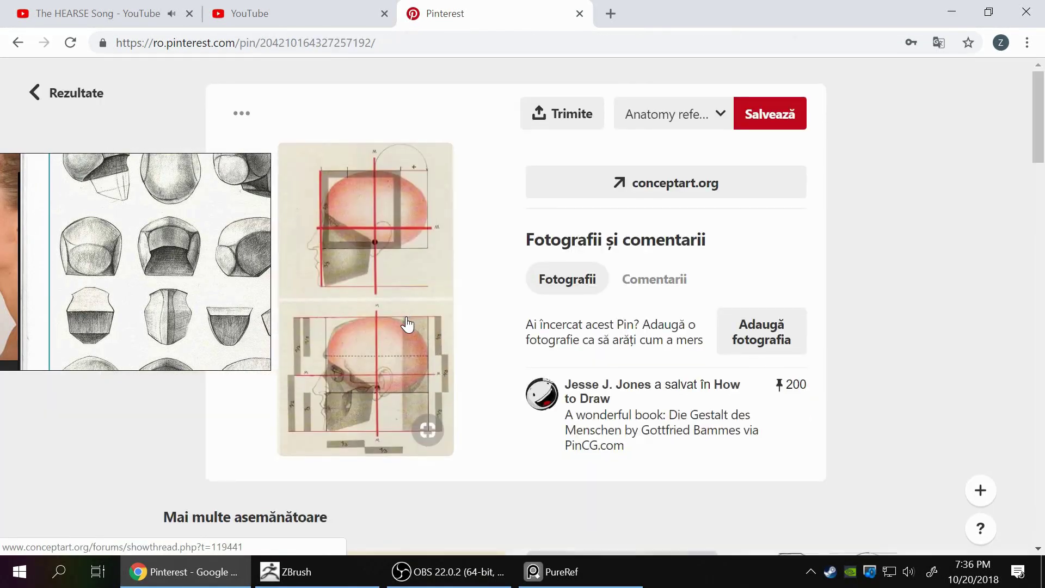
{"action": "scroll", "coordinate": [993, 235], "scroll_direction": "down", "scroll_amount": 5}
{"action": "scroll", "coordinate": [979, 327], "scroll_direction": "down", "scroll_amount": 3}
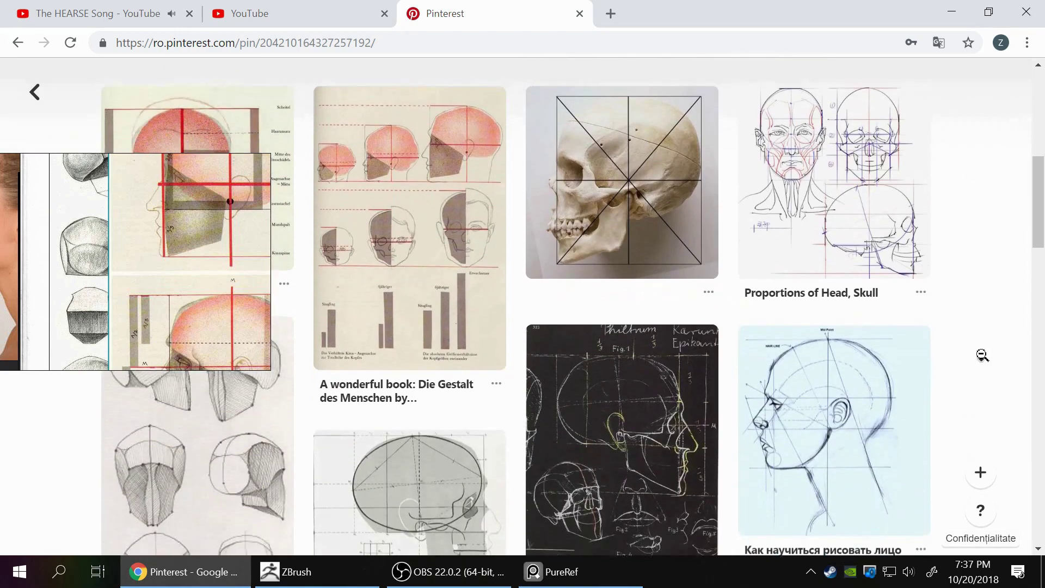
{"action": "scroll", "coordinate": [983, 337], "scroll_direction": "down", "scroll_amount": 2}
{"action": "scroll", "coordinate": [989, 289], "scroll_direction": "down", "scroll_amount": 5}
{"action": "scroll", "coordinate": [1015, 235], "scroll_direction": "down", "scroll_amount": 1}
{"action": "scroll", "coordinate": [1015, 235], "scroll_direction": "down", "scroll_amount": 5}
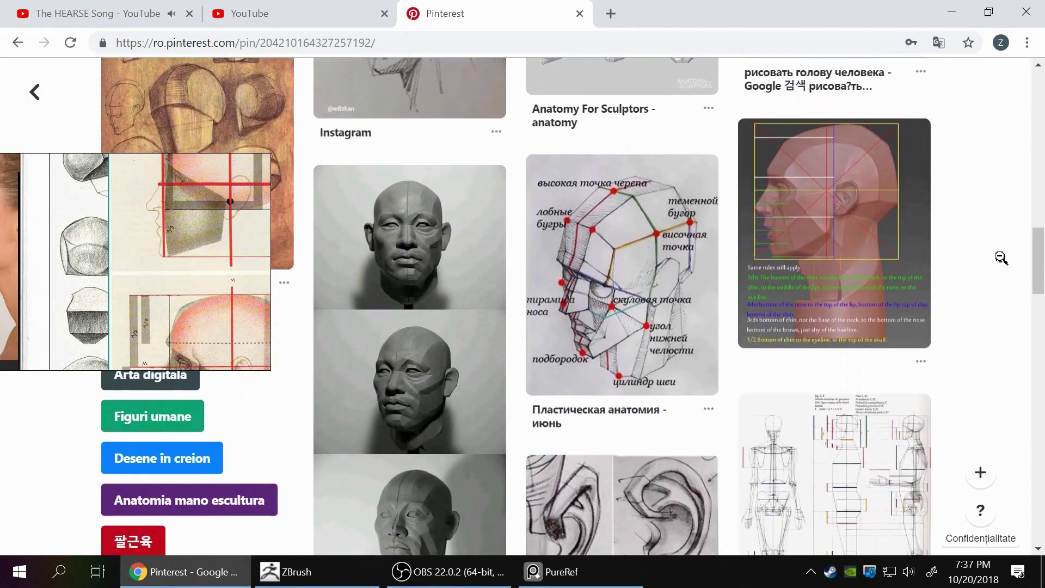
{"action": "left_click", "coordinate": [915, 267]}
{"action": "mouse_move", "coordinate": [193, 266]}
{"action": "left_mouse_down"}
{"action": "mouse_move", "coordinate": [484, 144]}
{"action": "mouse_move", "coordinate": [802, 201]}
{"action": "left_mouse_up"}
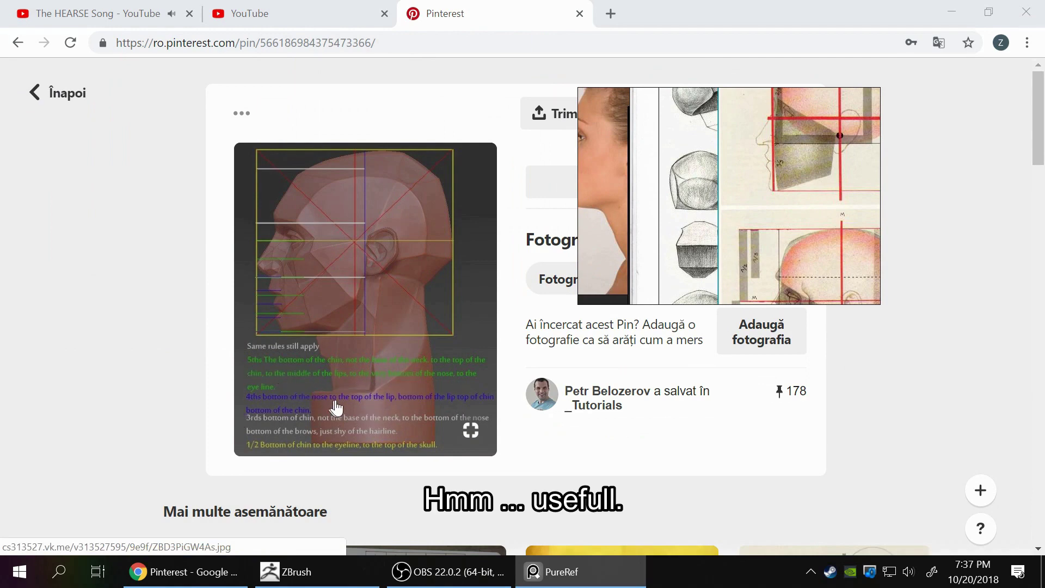
- Add the faceted head diagram to PureRef, arrange all images in a grid, and shrink the window
{"action": "mouse_move", "coordinate": [336, 407]}
{"action": "left_mouse_down"}
{"action": "mouse_move", "coordinate": [729, 207]}
{"action": "mouse_move", "coordinate": [715, 220]}
{"action": "left_mouse_up"}
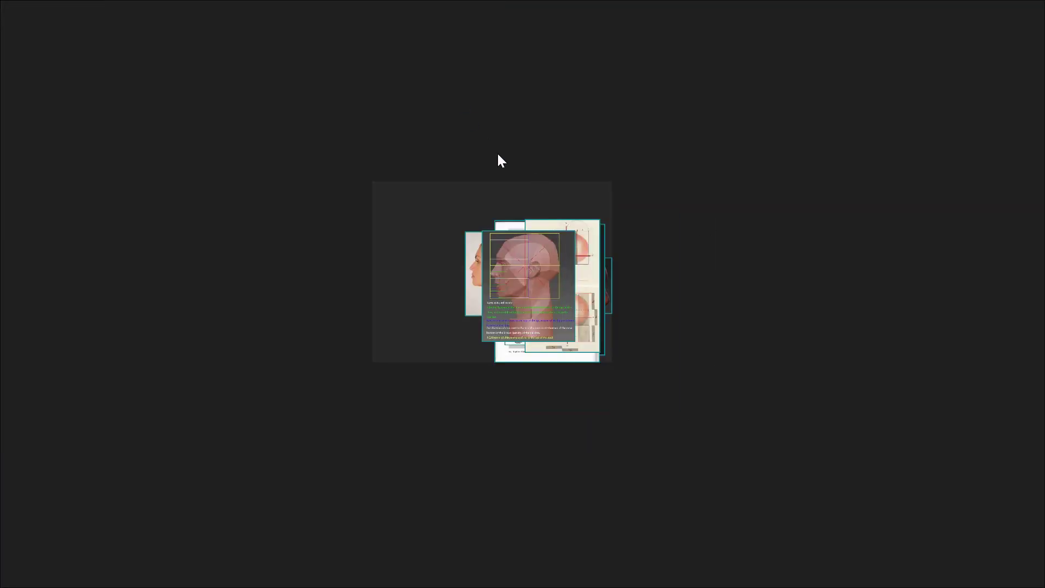
{"action": "key", "text": "ctrl+p"}
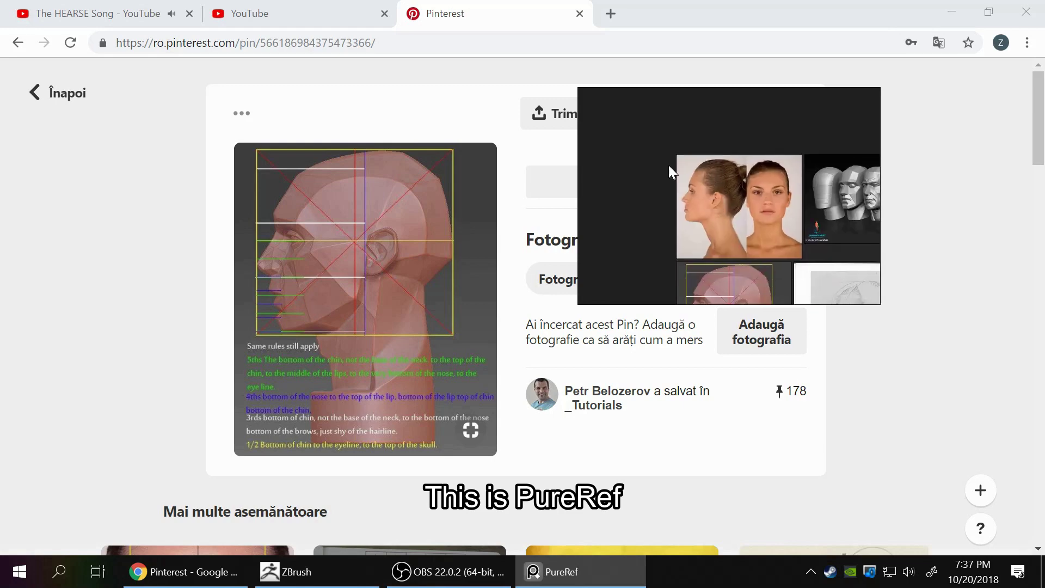
{"action": "mouse_move", "coordinate": [668, 165]}
{"action": "left_mouse_down"}
{"action": "mouse_move", "coordinate": [340, 252]}
{"action": "mouse_move", "coordinate": [419, 177]}
{"action": "left_mouse_up"}
{"action": "scroll", "coordinate": [424, 240], "scroll_direction": "up", "scroll_amount": 3}
{"action": "scroll", "coordinate": [419, 228], "scroll_direction": "up", "scroll_amount": 3}
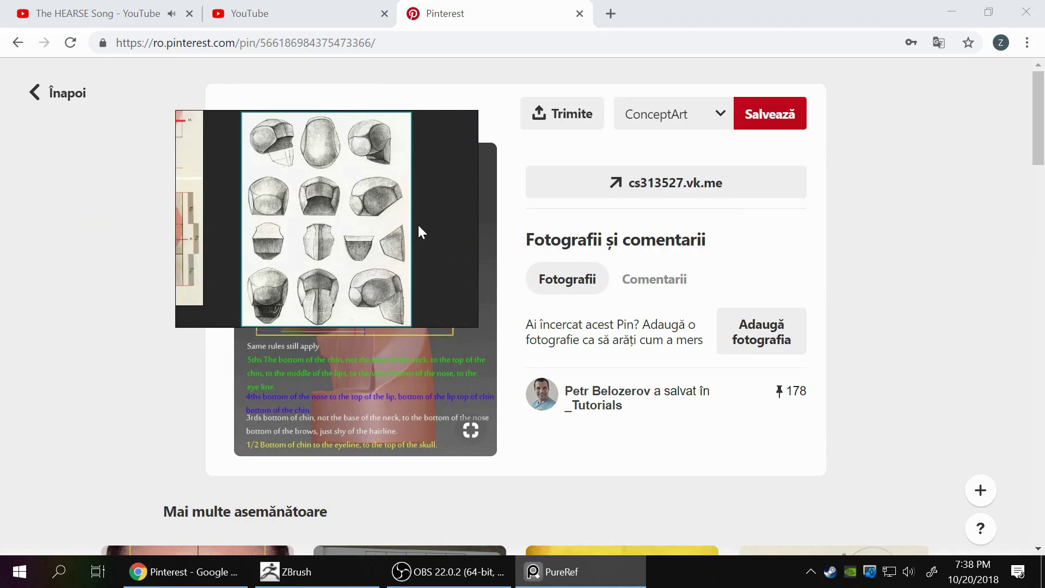
{"action": "left_click", "coordinate": [574, 571]}
{"action": "left_click", "coordinate": [541, 568]}
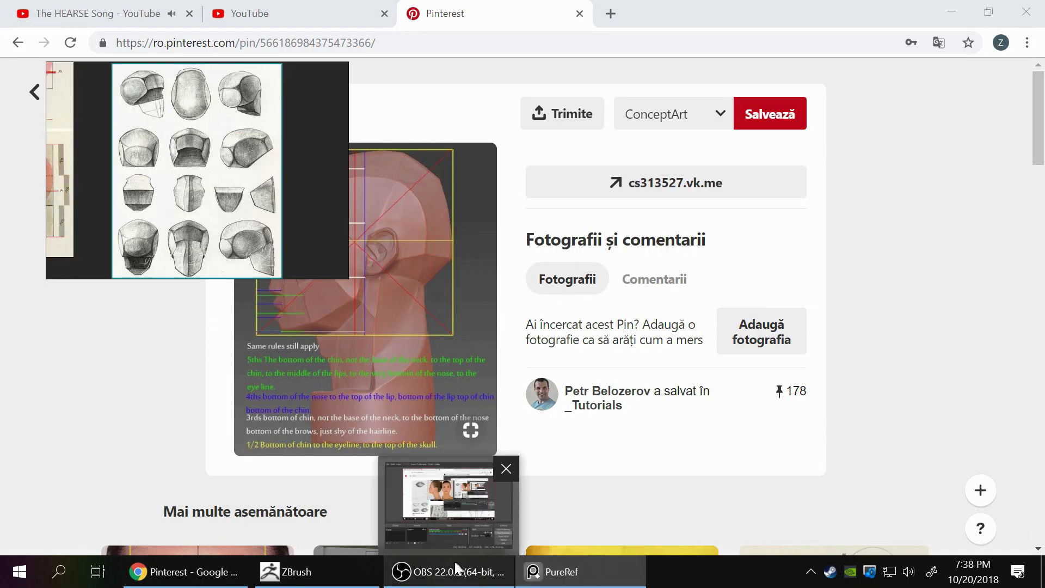
- Split the hidden eyeballs into subtool HeadSubDiv2, then reselect the HeadSubDiv1 head
{"action": "left_click", "coordinate": [489, 566]}
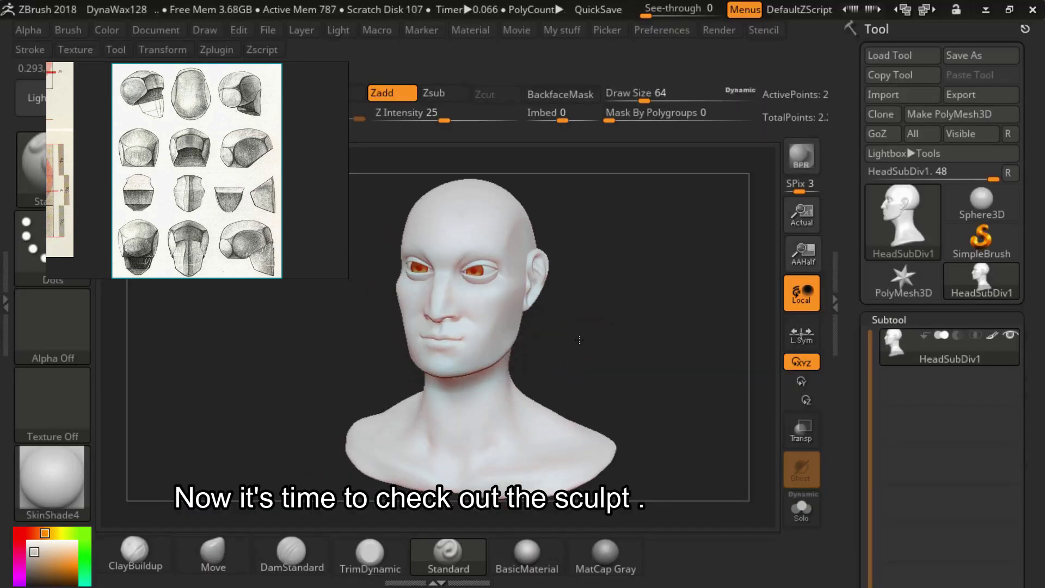
{"action": "left_click_drag", "start_coordinate": [579, 339], "coordinate": [647, 278]}
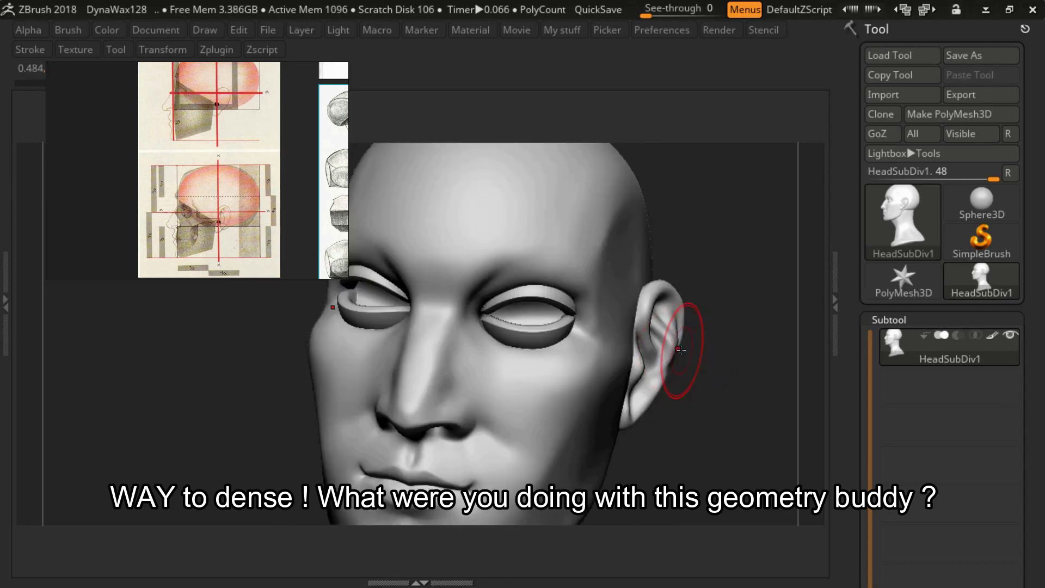
{"action": "mouse_move", "coordinate": [680, 349]}
{"action": "right_mouse_down"}
{"action": "mouse_move", "coordinate": [545, 270]}
{"action": "mouse_move", "coordinate": [625, 348]}
{"action": "right_mouse_up"}
{"action": "scroll", "coordinate": [859, 385], "scroll_direction": "down", "scroll_amount": 5}
{"action": "scroll", "coordinate": [889, 421], "scroll_direction": "down", "scroll_amount": 5}
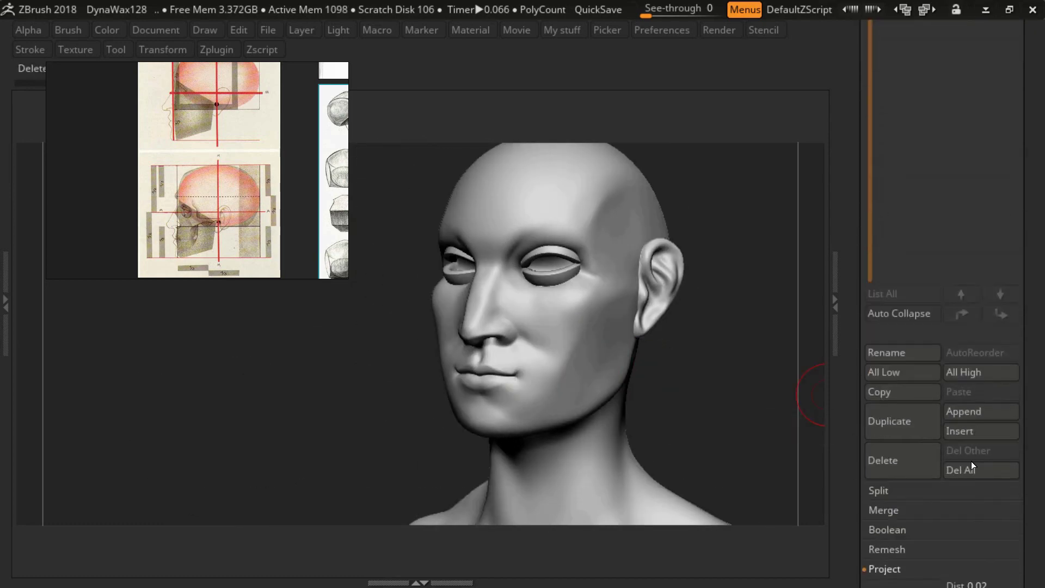
{"action": "left_click", "coordinate": [913, 514]}
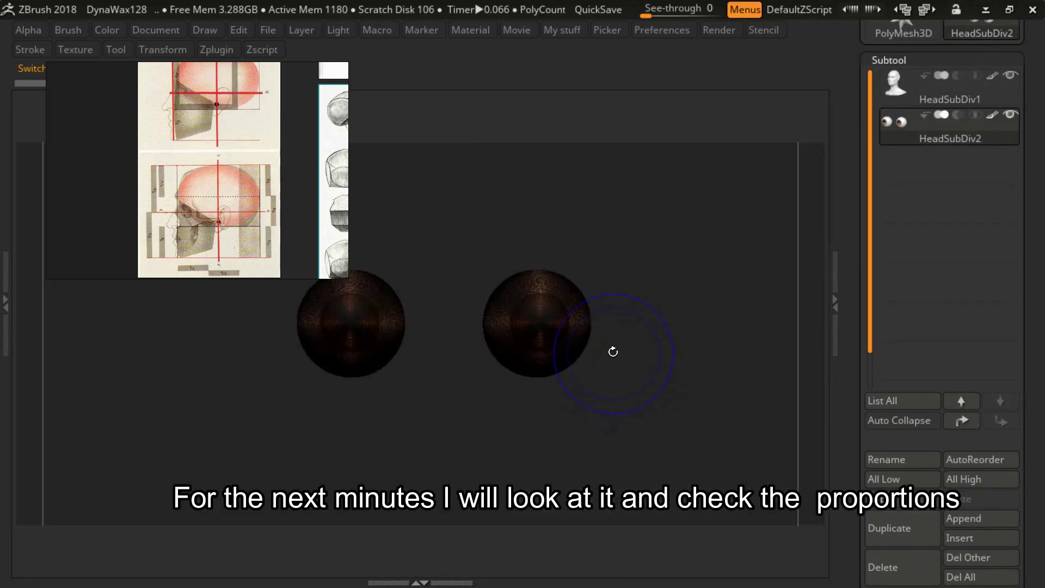
{"action": "right_click_drag", "start_coordinate": [589, 339], "coordinate": [601, 361]}
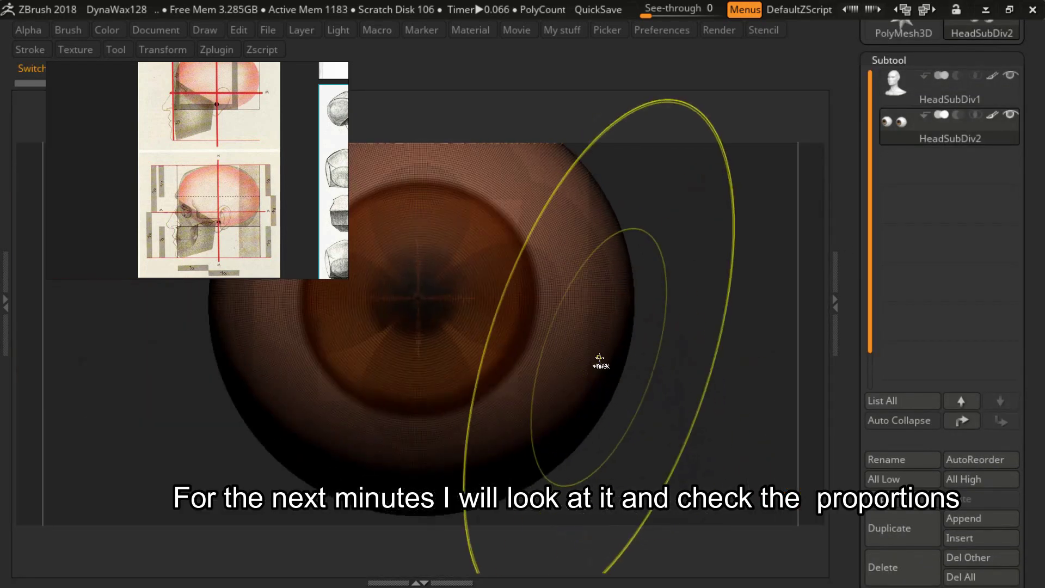
{"action": "left_click", "coordinate": [949, 90]}
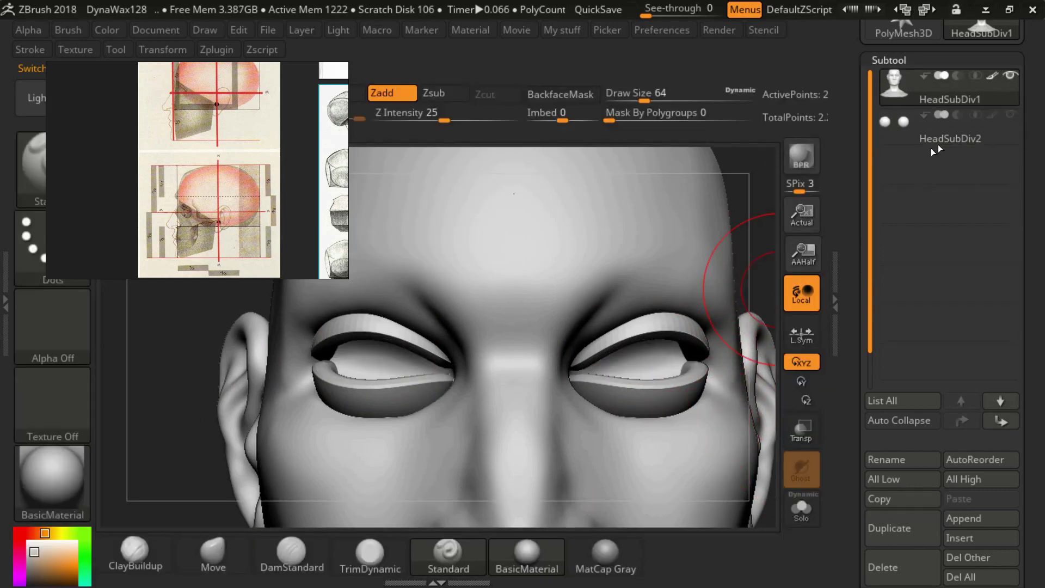
{"action": "mouse_move", "coordinate": [769, 234]}
{"action": "left_mouse_down"}
{"action": "mouse_move", "coordinate": [551, 320]}
{"action": "mouse_move", "coordinate": [634, 261]}
{"action": "left_mouse_up"}
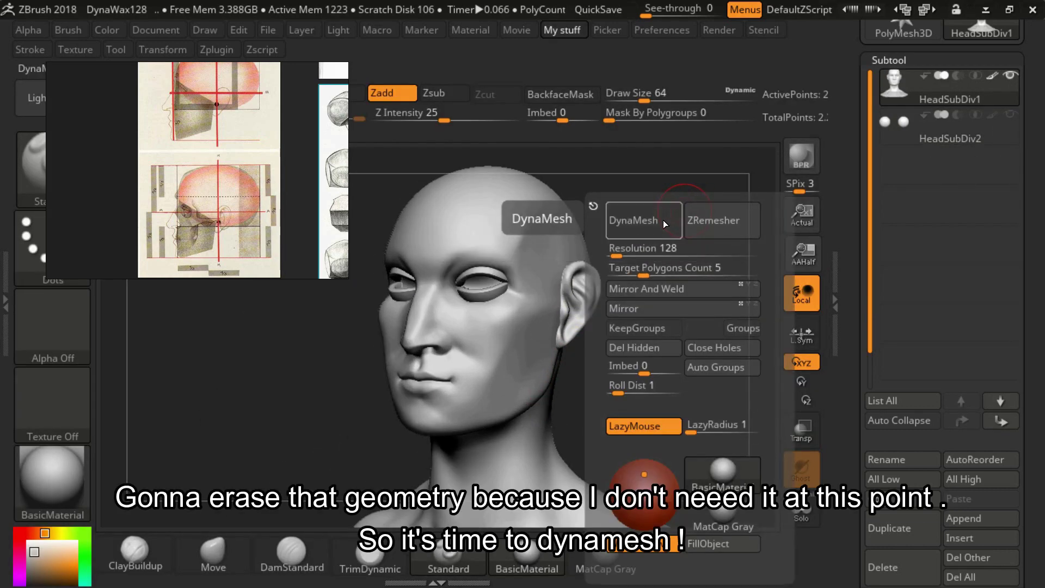
- Hide the ZBrush interface with Tab and unhide the whole remeshed head
{"action": "left_click_drag", "start_coordinate": [588, 308], "coordinate": [625, 349]}
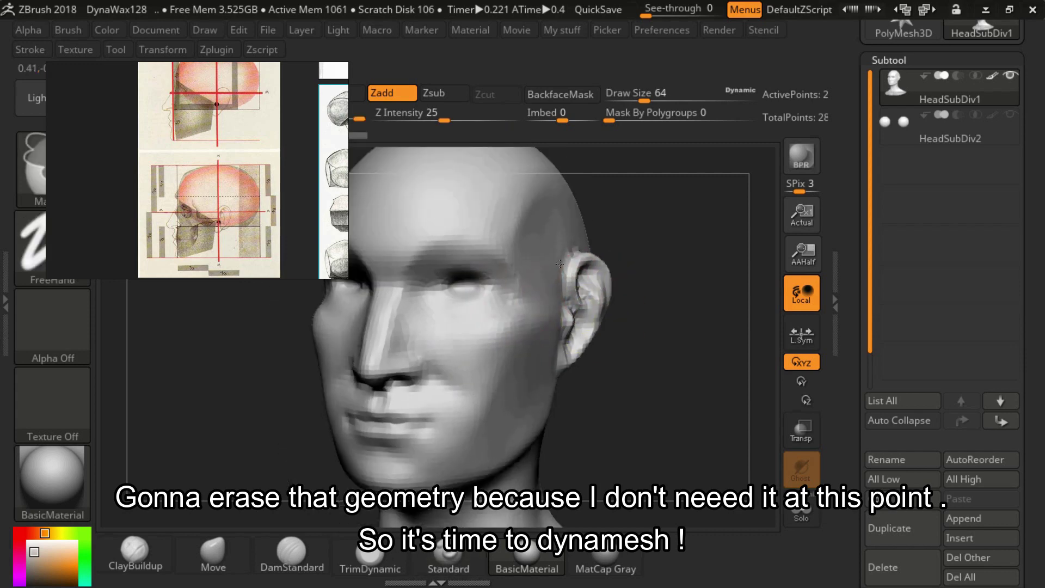
{"action": "key", "text": "Tab"}
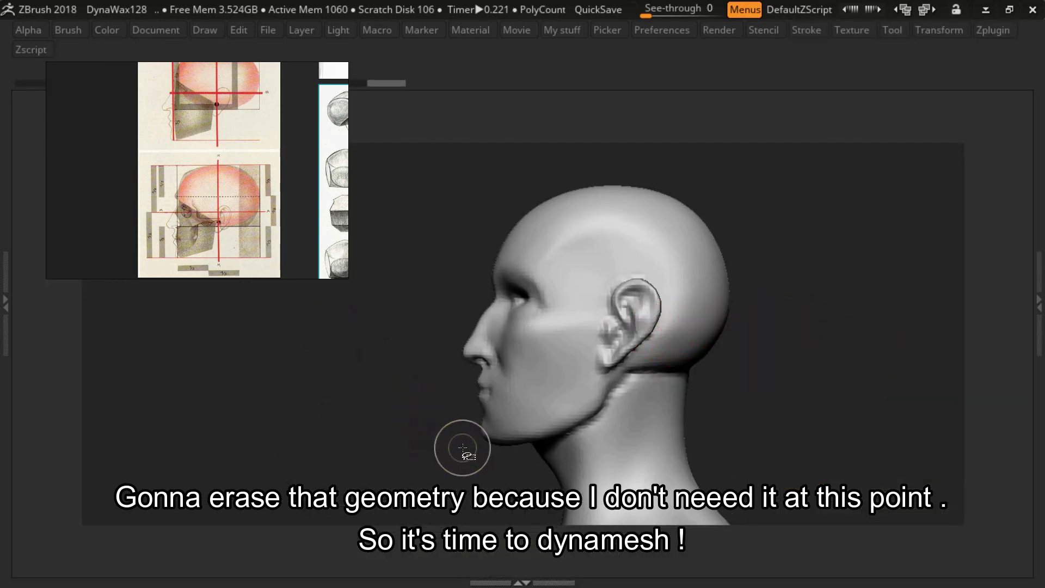
{"action": "left_click_drag", "start_coordinate": [499, 417], "coordinate": [735, 177], "text": "ctrl+shift"}
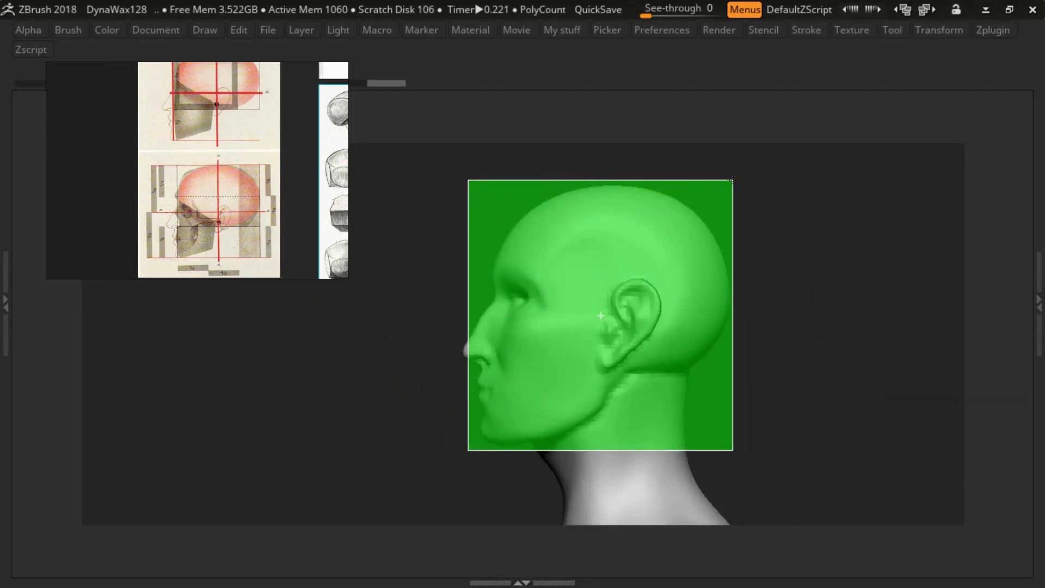
{"action": "left_click_drag", "start_coordinate": [733, 179], "coordinate": [733, 179], "text": "ctrl+shift"}
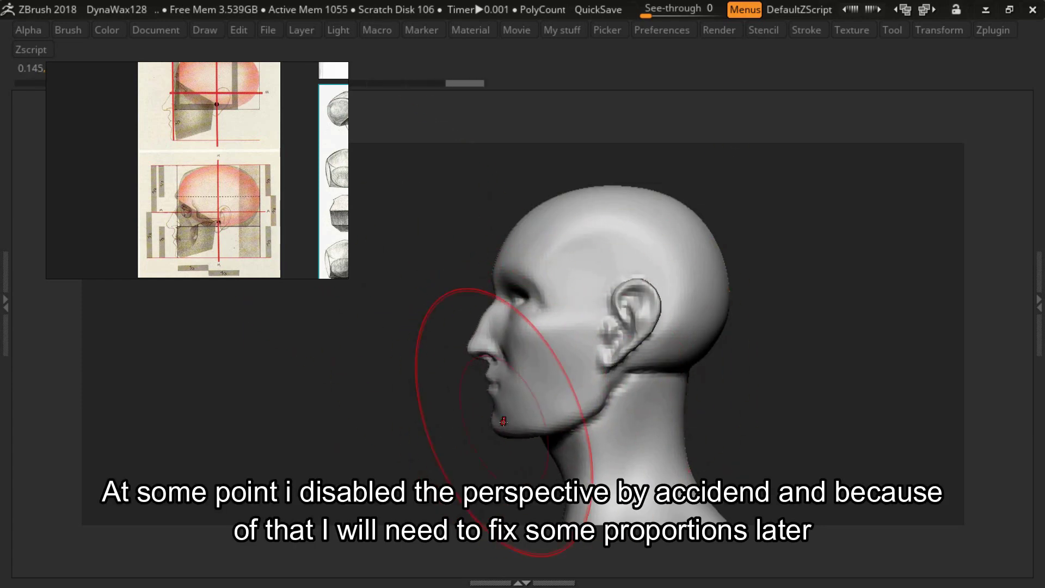
- Draw a transpose measuring line down the head's centre from crown to chin
{"action": "left_click_drag", "start_coordinate": [481, 449], "coordinate": [733, 182], "text": "ctrl+shift"}
{"action": "left_click_drag", "start_coordinate": [486, 436], "coordinate": [731, 185], "text": "ctrl+shift"}
{"action": "key", "text": "w"}
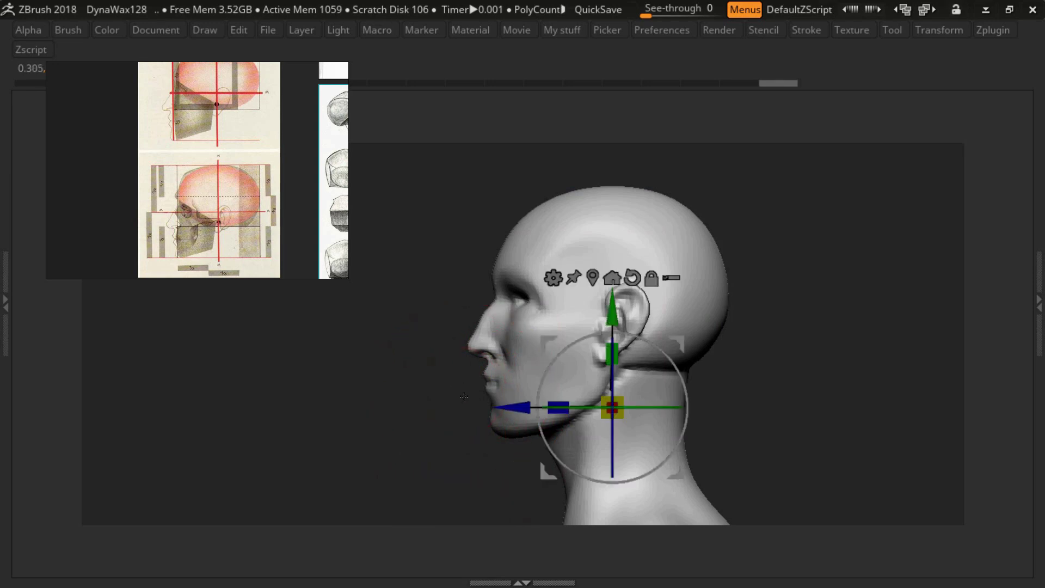
{"action": "key", "text": "y"}
{"action": "left_click_drag", "start_coordinate": [400, 344], "coordinate": [725, 343]}
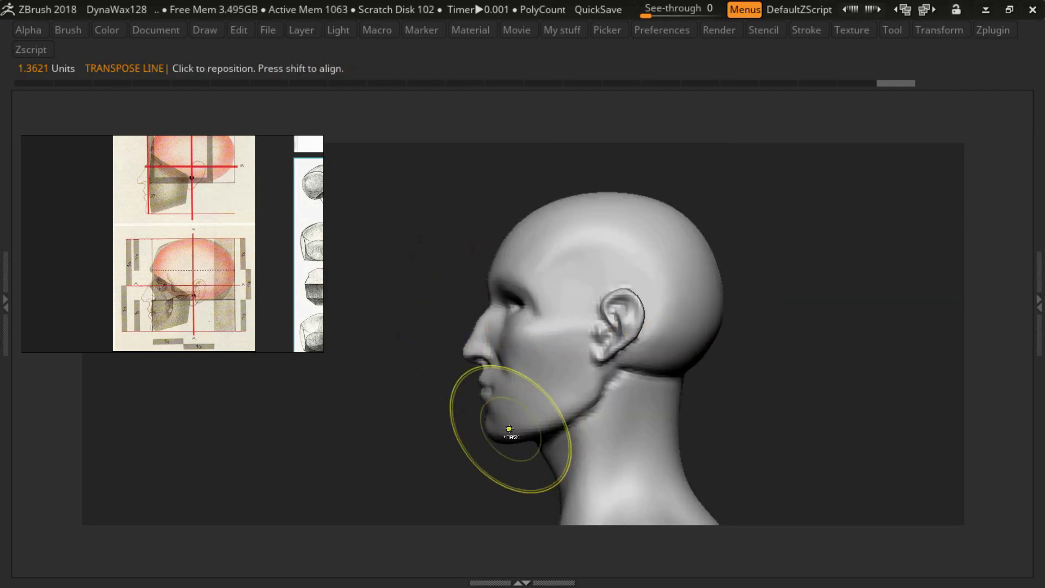
{"action": "left_click_drag", "start_coordinate": [486, 440], "coordinate": [723, 187], "text": "ctrl+shift"}
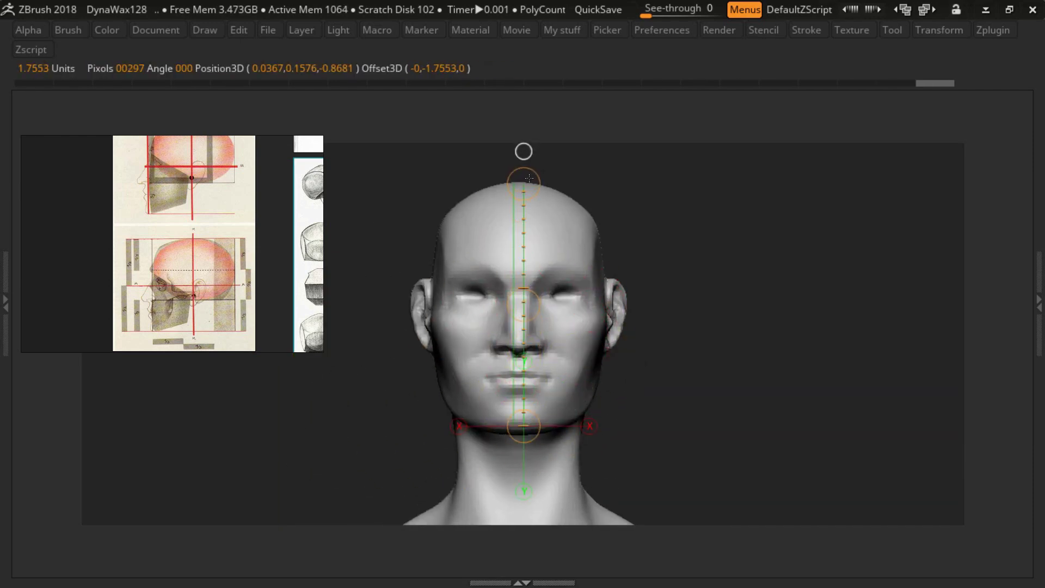
- Build up the cheek with ClayBuildup, adjusting the brush alpha and DynaMesh settings
{"action": "scroll", "coordinate": [563, 326], "scroll_direction": "up", "scroll_amount": 2}
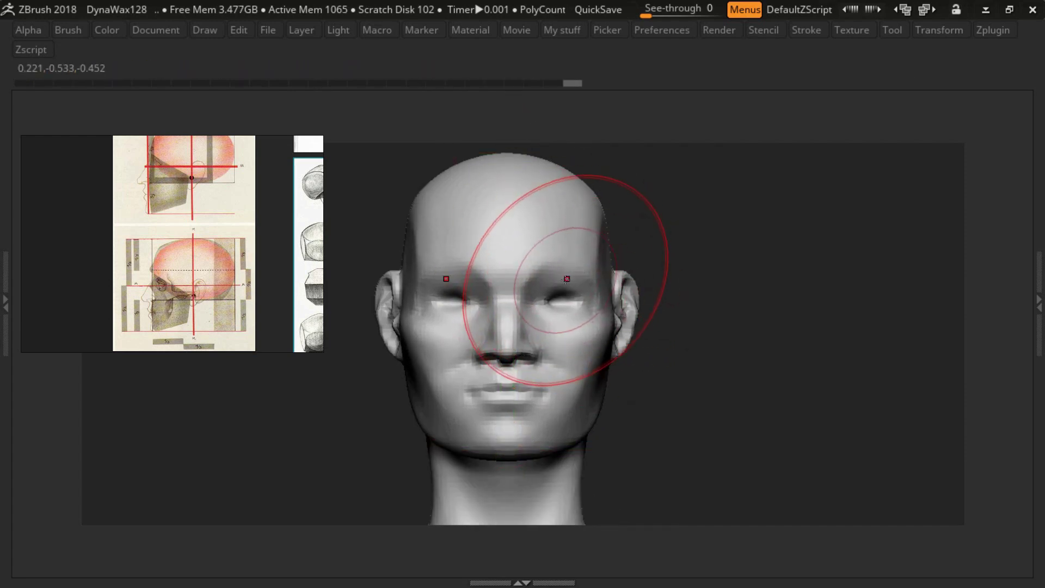
{"action": "mouse_move", "coordinate": [590, 307]}
{"action": "right_mouse_down"}
{"action": "mouse_move", "coordinate": [594, 291]}
{"action": "mouse_move", "coordinate": [545, 235]}
{"action": "mouse_move", "coordinate": [602, 233]}
{"action": "mouse_move", "coordinate": [562, 336]}
{"action": "mouse_move", "coordinate": [618, 333]}
{"action": "mouse_move", "coordinate": [592, 324]}
{"action": "right_mouse_up"}
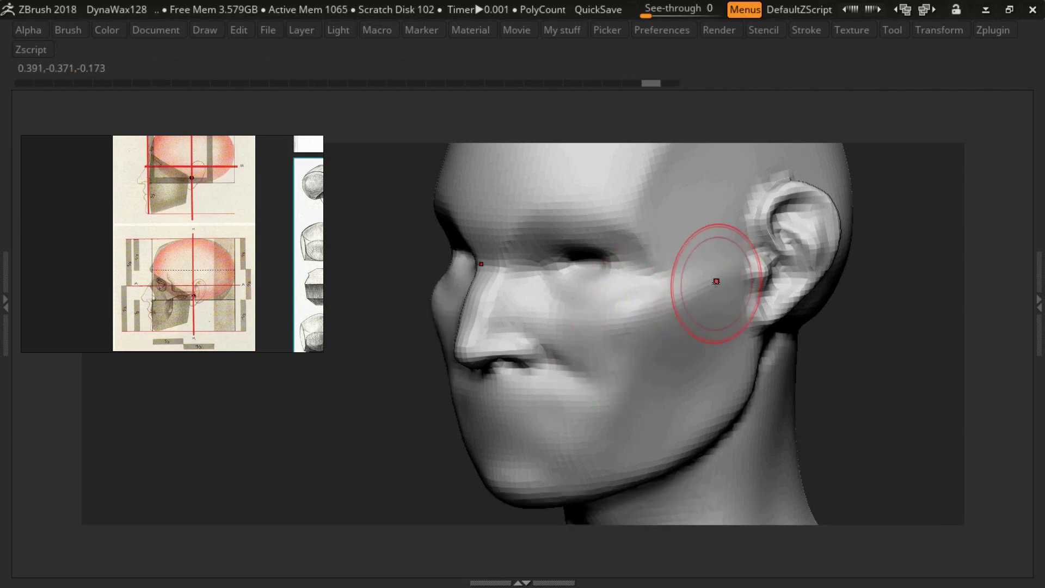
{"action": "key", "text": "alt+a"}
{"action": "left_click", "coordinate": [611, 350]}
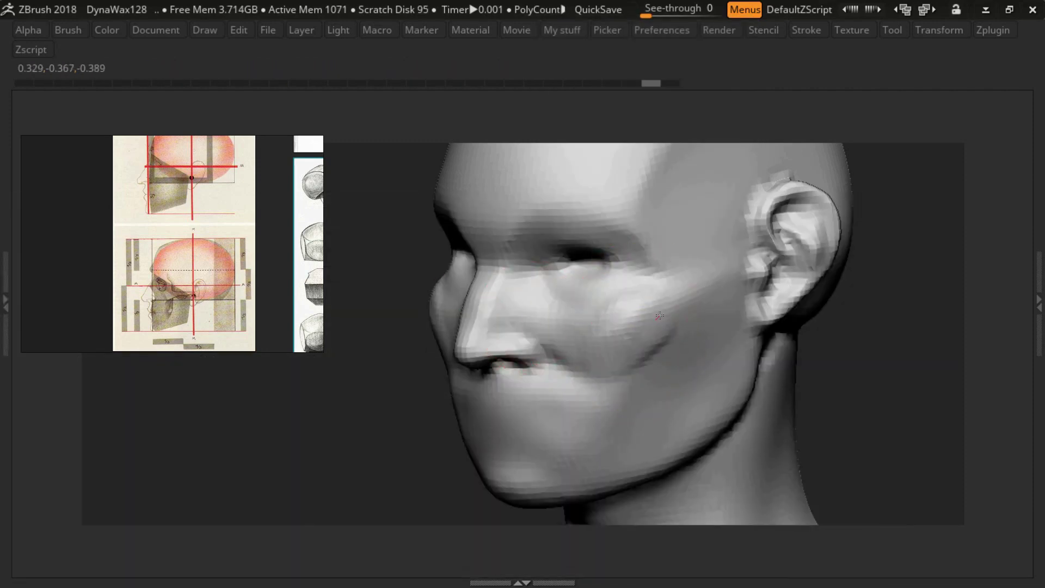
{"action": "key", "text": "space"}
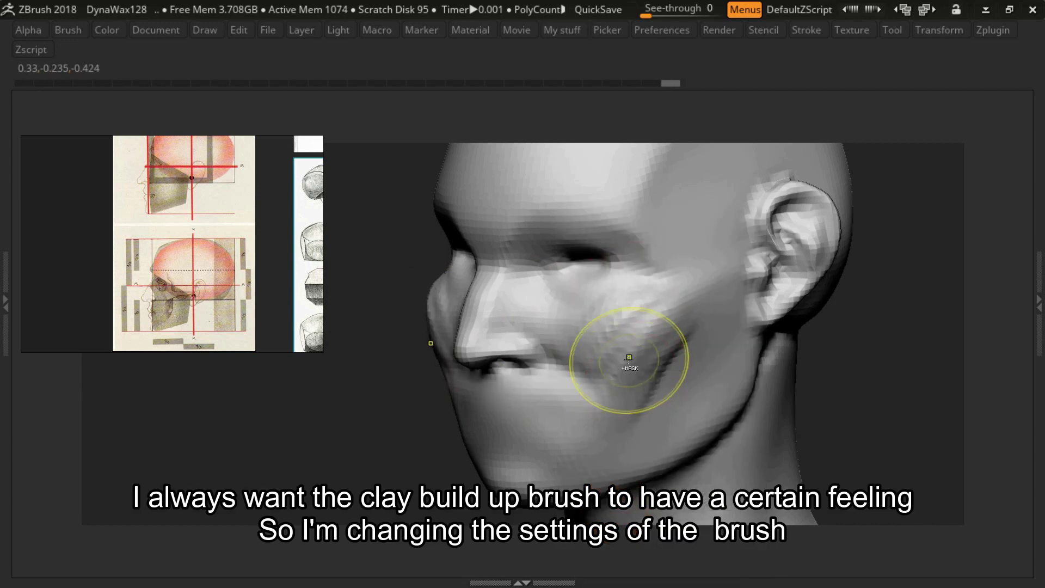
{"action": "left_click_drag", "start_coordinate": [629, 350], "coordinate": [348, 282]}
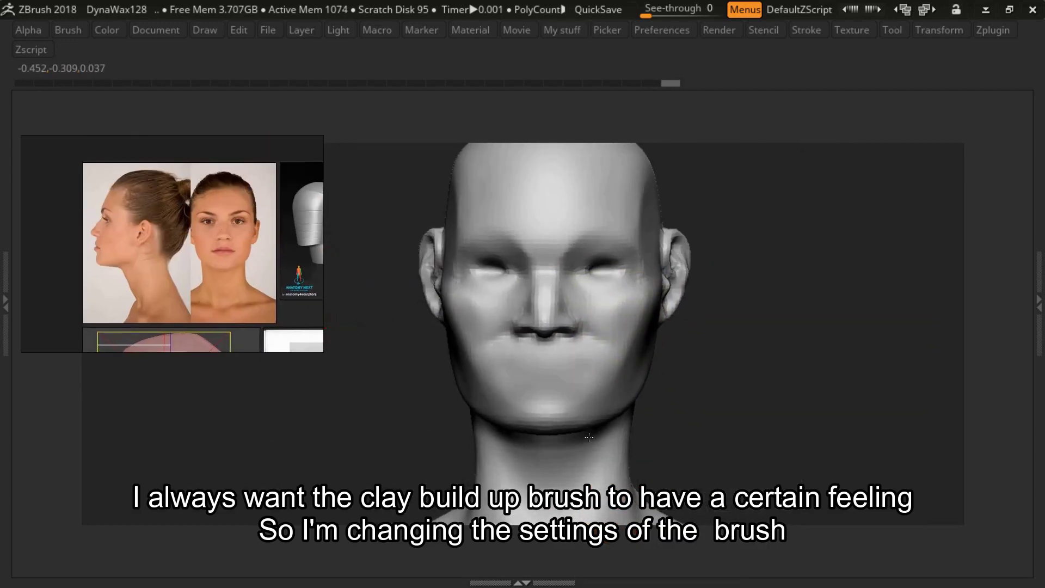
- Enlarge the reference photos and refine the jaw, nose and eye sockets from several angles
{"action": "right_click_drag", "start_coordinate": [602, 339], "coordinate": [242, 285]}
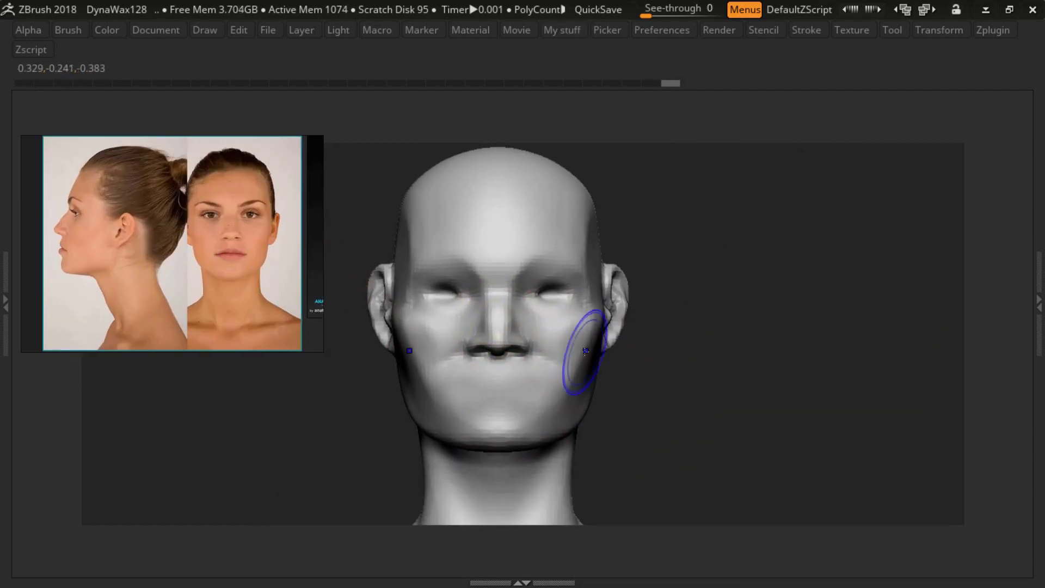
{"action": "mouse_move", "coordinate": [613, 317]}
{"action": "right_mouse_down"}
{"action": "mouse_move", "coordinate": [540, 335]}
{"action": "mouse_move", "coordinate": [601, 360]}
{"action": "mouse_move", "coordinate": [589, 314]}
{"action": "mouse_move", "coordinate": [541, 329]}
{"action": "mouse_move", "coordinate": [451, 327]}
{"action": "mouse_move", "coordinate": [420, 271]}
{"action": "mouse_move", "coordinate": [532, 303]}
{"action": "mouse_move", "coordinate": [521, 266]}
{"action": "right_mouse_up"}
{"action": "key", "text": "s"}
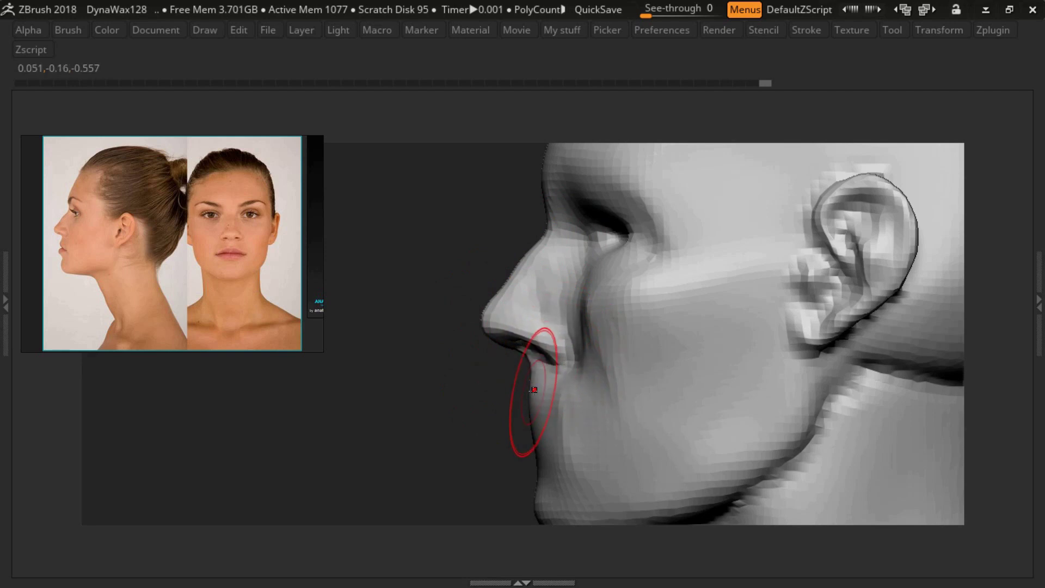
{"action": "mouse_move", "coordinate": [533, 390]}
{"action": "right_mouse_down"}
{"action": "mouse_move", "coordinate": [525, 443]}
{"action": "mouse_move", "coordinate": [674, 433]}
{"action": "right_mouse_up"}
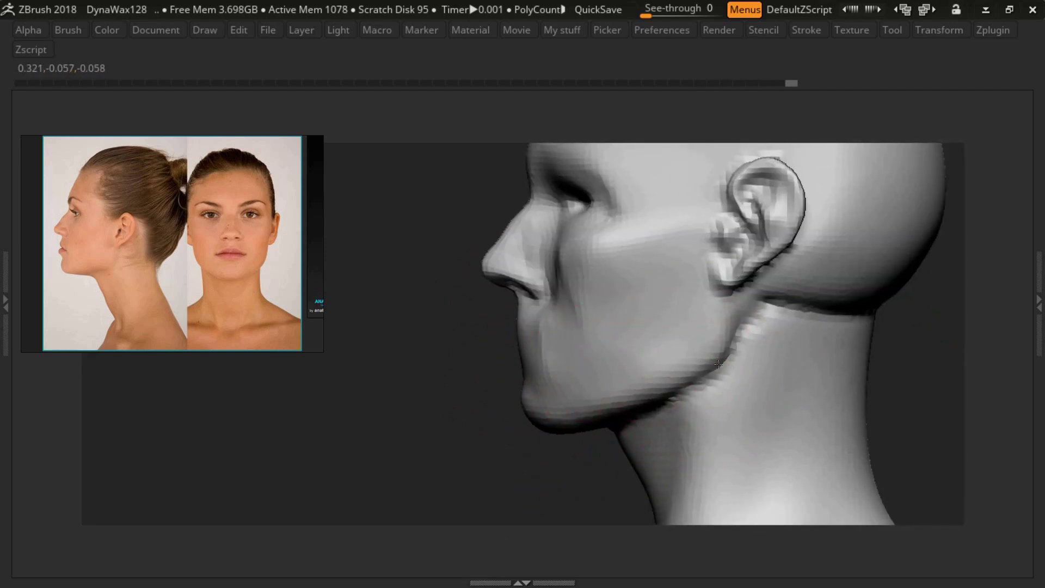
{"action": "mouse_move", "coordinate": [579, 215]}
{"action": "left_mouse_down"}
{"action": "mouse_move", "coordinate": [588, 397]}
{"action": "mouse_move", "coordinate": [536, 414]}
{"action": "left_mouse_up"}
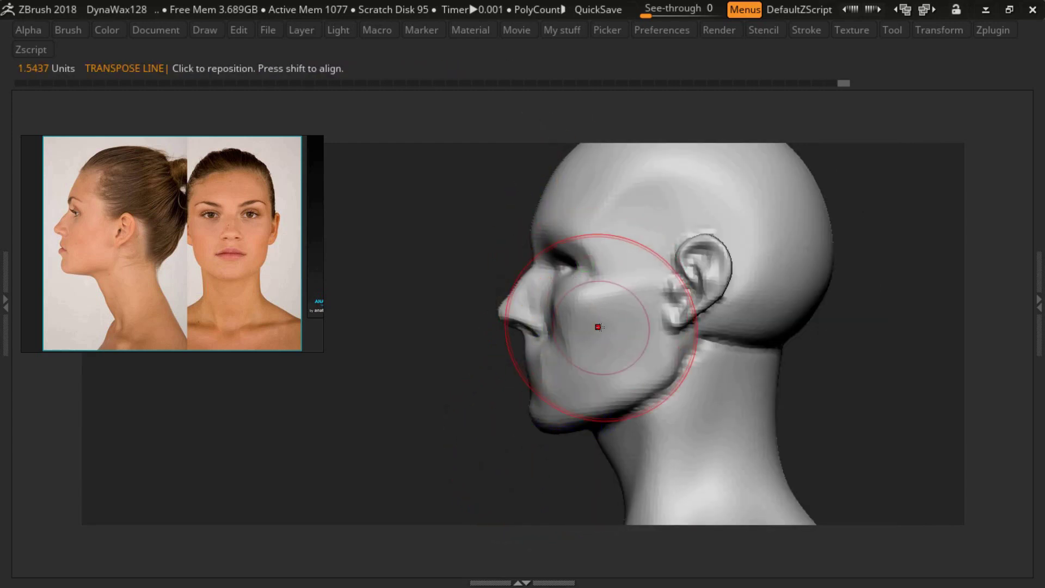
{"action": "left_click_drag", "start_coordinate": [598, 327], "coordinate": [624, 334]}
{"action": "mouse_move", "coordinate": [478, 486]}
{"action": "left_mouse_down", "text": "ctrl+shift"}
{"action": "mouse_move", "coordinate": [811, 161]}
{"action": "mouse_move", "coordinate": [800, 165]}
{"action": "left_mouse_up", "text": "ctrl+shift"}
{"action": "mouse_move", "coordinate": [671, 318]}
{"action": "left_mouse_down"}
{"action": "mouse_move", "coordinate": [648, 348]}
{"action": "mouse_move", "coordinate": [517, 401]}
{"action": "mouse_move", "coordinate": [550, 357]}
{"action": "mouse_move", "coordinate": [533, 330]}
{"action": "left_mouse_up"}
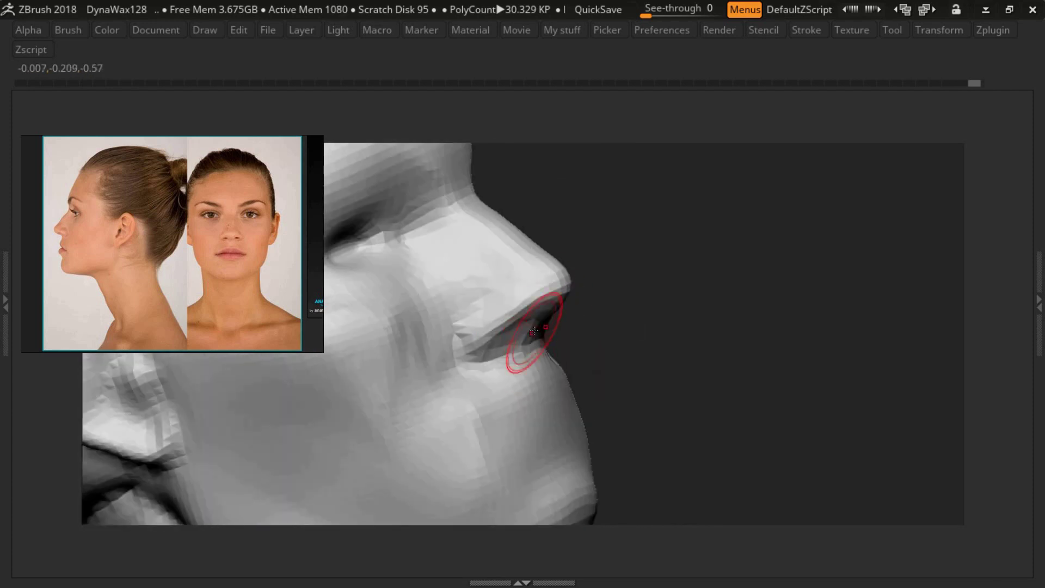
{"action": "mouse_move", "coordinate": [530, 412]}
{"action": "left_mouse_down"}
{"action": "mouse_move", "coordinate": [473, 303]}
{"action": "mouse_move", "coordinate": [550, 294]}
{"action": "mouse_move", "coordinate": [510, 253]}
{"action": "mouse_move", "coordinate": [594, 303]}
{"action": "mouse_move", "coordinate": [546, 302]}
{"action": "left_mouse_up"}
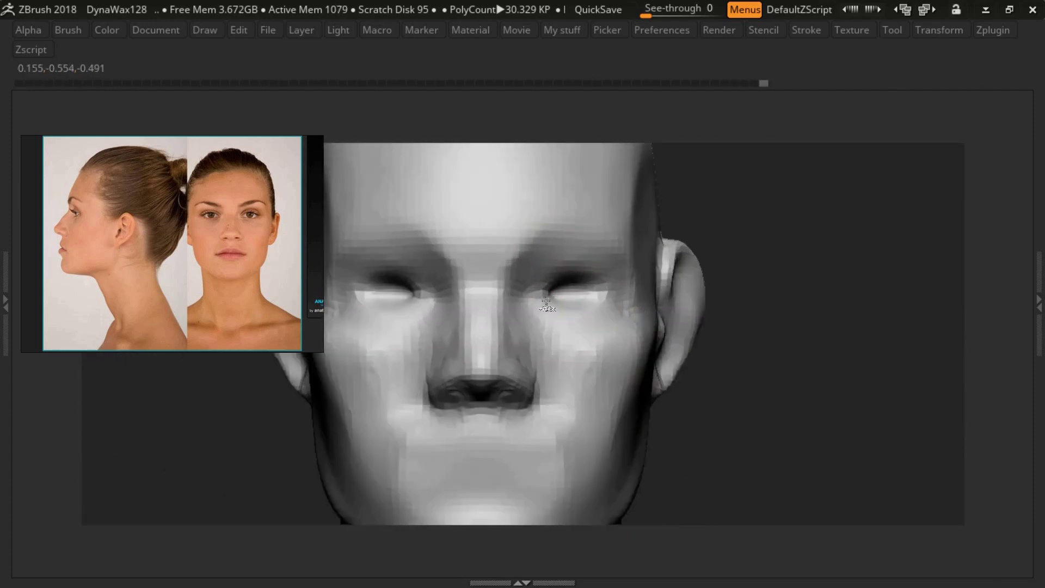
{"action": "mouse_move", "coordinate": [462, 221]}
{"action": "left_mouse_down"}
{"action": "mouse_move", "coordinate": [572, 230]}
{"action": "mouse_move", "coordinate": [455, 233]}
{"action": "mouse_move", "coordinate": [537, 367]}
{"action": "left_mouse_up"}
- Shape the neck with a different brush and deepen the brow and eye socket hollows
{"action": "mouse_move", "coordinate": [578, 325]}
{"action": "left_mouse_down"}
{"action": "mouse_move", "coordinate": [455, 378]}
{"action": "mouse_move", "coordinate": [517, 338]}
{"action": "mouse_move", "coordinate": [560, 373]}
{"action": "mouse_move", "coordinate": [601, 367]}
{"action": "mouse_move", "coordinate": [594, 279]}
{"action": "mouse_move", "coordinate": [645, 322]}
{"action": "mouse_move", "coordinate": [632, 301]}
{"action": "left_mouse_up"}
{"action": "key", "text": "s"}
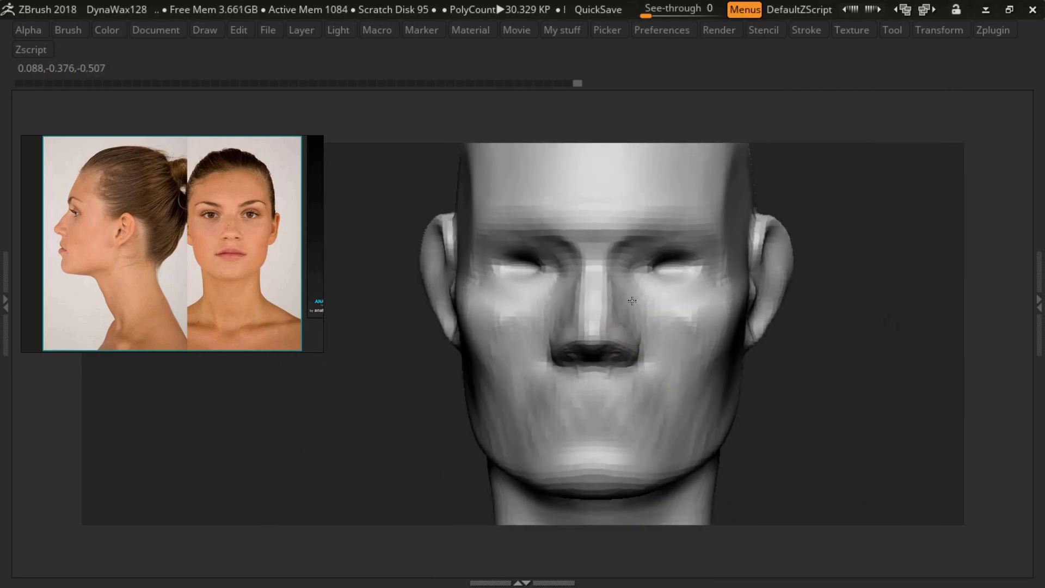
{"action": "mouse_move", "coordinate": [642, 341]}
{"action": "left_mouse_down"}
{"action": "mouse_move", "coordinate": [644, 381]}
{"action": "mouse_move", "coordinate": [514, 330]}
{"action": "left_mouse_up"}
{"action": "key", "text": "f"}
{"action": "key", "text": "s"}
{"action": "mouse_move", "coordinate": [645, 399]}
{"action": "left_mouse_down"}
{"action": "mouse_move", "coordinate": [591, 432]}
{"action": "mouse_move", "coordinate": [827, 359]}
{"action": "mouse_move", "coordinate": [658, 432]}
{"action": "left_mouse_up"}
{"action": "key", "text": "b"}
{"action": "key", "text": "m"}
{"action": "key", "text": "e"}
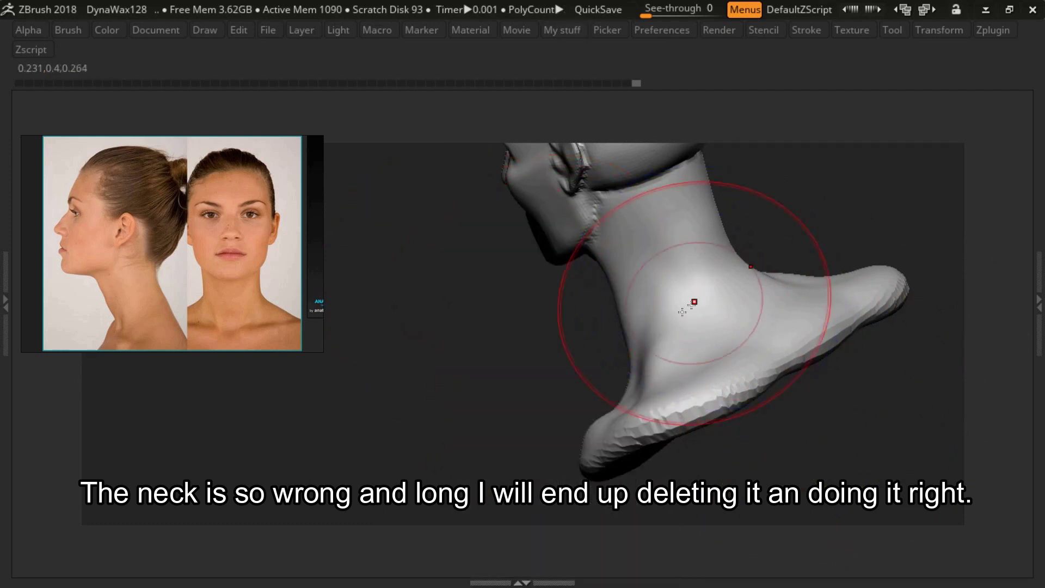
{"action": "mouse_move", "coordinate": [694, 302]}
{"action": "left_mouse_down"}
{"action": "mouse_move", "coordinate": [534, 408]}
{"action": "mouse_move", "coordinate": [583, 350]}
{"action": "mouse_move", "coordinate": [706, 249]}
{"action": "left_mouse_up"}
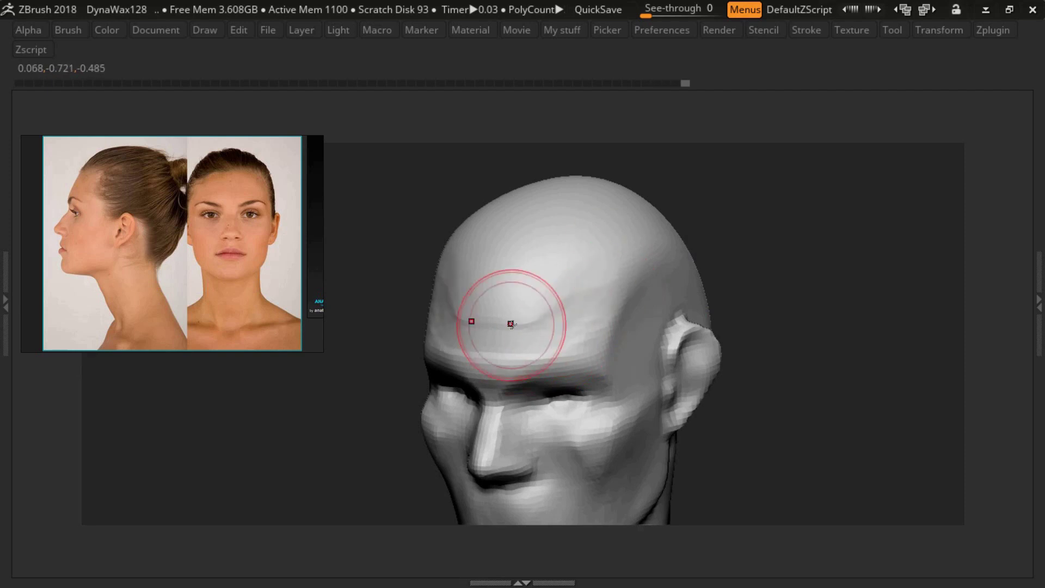
{"action": "mouse_move", "coordinate": [460, 355]}
{"action": "right_mouse_down"}
{"action": "mouse_move", "coordinate": [497, 380]}
{"action": "mouse_move", "coordinate": [551, 332]}
{"action": "mouse_move", "coordinate": [386, 383]}
{"action": "mouse_move", "coordinate": [602, 354]}
{"action": "mouse_move", "coordinate": [578, 422]}
{"action": "mouse_move", "coordinate": [634, 380]}
{"action": "mouse_move", "coordinate": [508, 447]}
{"action": "mouse_move", "coordinate": [479, 413]}
{"action": "mouse_move", "coordinate": [548, 373]}
{"action": "mouse_move", "coordinate": [498, 365]}
{"action": "mouse_move", "coordinate": [625, 345]}
{"action": "mouse_move", "coordinate": [548, 257]}
{"action": "mouse_move", "coordinate": [482, 303]}
{"action": "mouse_move", "coordinate": [466, 341]}
{"action": "mouse_move", "coordinate": [459, 327]}
{"action": "right_mouse_up"}
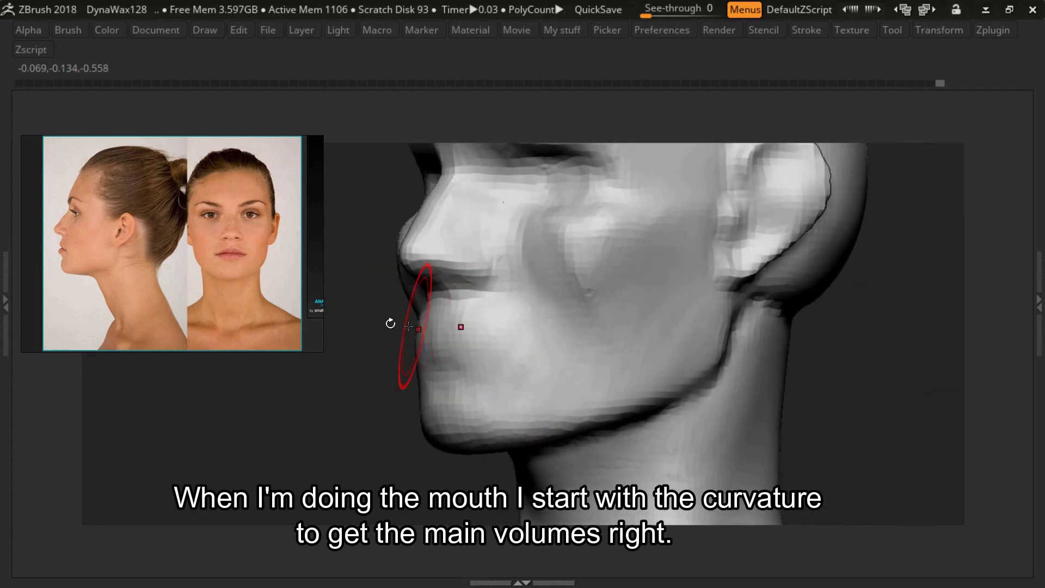
- Show the skull sketch reference and sculpt the mouth's curved volume
{"action": "left_click", "coordinate": [204, 253]}
{"action": "middle_click_drag", "start_coordinate": [205, 252], "coordinate": [149, 254]}
{"action": "right_click_drag", "start_coordinate": [354, 296], "coordinate": [504, 299]}
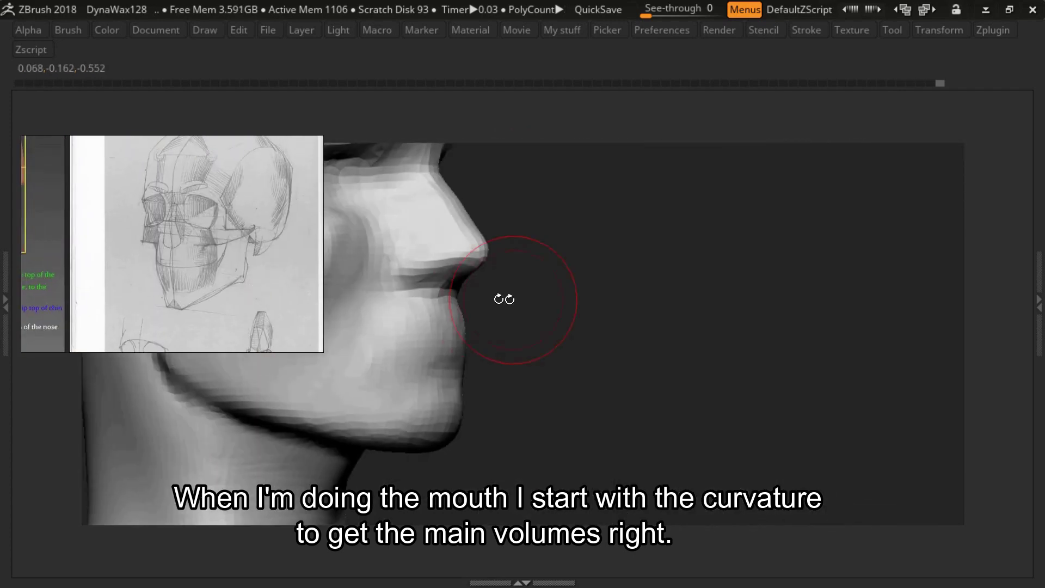
{"action": "mouse_move", "coordinate": [406, 349]}
{"action": "right_mouse_down"}
{"action": "mouse_move", "coordinate": [503, 317]}
{"action": "mouse_move", "coordinate": [437, 362]}
{"action": "mouse_move", "coordinate": [501, 371]}
{"action": "mouse_move", "coordinate": [415, 354]}
{"action": "mouse_move", "coordinate": [435, 362]}
{"action": "mouse_move", "coordinate": [403, 370]}
{"action": "mouse_move", "coordinate": [418, 379]}
{"action": "mouse_move", "coordinate": [511, 320]}
{"action": "right_mouse_up"}
{"action": "mouse_move", "coordinate": [458, 288]}
{"action": "right_mouse_down"}
{"action": "mouse_move", "coordinate": [607, 237]}
{"action": "mouse_move", "coordinate": [583, 288]}
{"action": "mouse_move", "coordinate": [695, 268]}
{"action": "mouse_move", "coordinate": [655, 298]}
{"action": "mouse_move", "coordinate": [606, 245]}
{"action": "mouse_move", "coordinate": [569, 267]}
{"action": "mouse_move", "coordinate": [593, 272]}
{"action": "mouse_move", "coordinate": [583, 268]}
{"action": "mouse_move", "coordinate": [546, 348]}
{"action": "mouse_move", "coordinate": [492, 305]}
{"action": "mouse_move", "coordinate": [513, 354]}
{"action": "mouse_move", "coordinate": [472, 310]}
{"action": "mouse_move", "coordinate": [526, 305]}
{"action": "mouse_move", "coordinate": [520, 272]}
{"action": "right_mouse_up"}
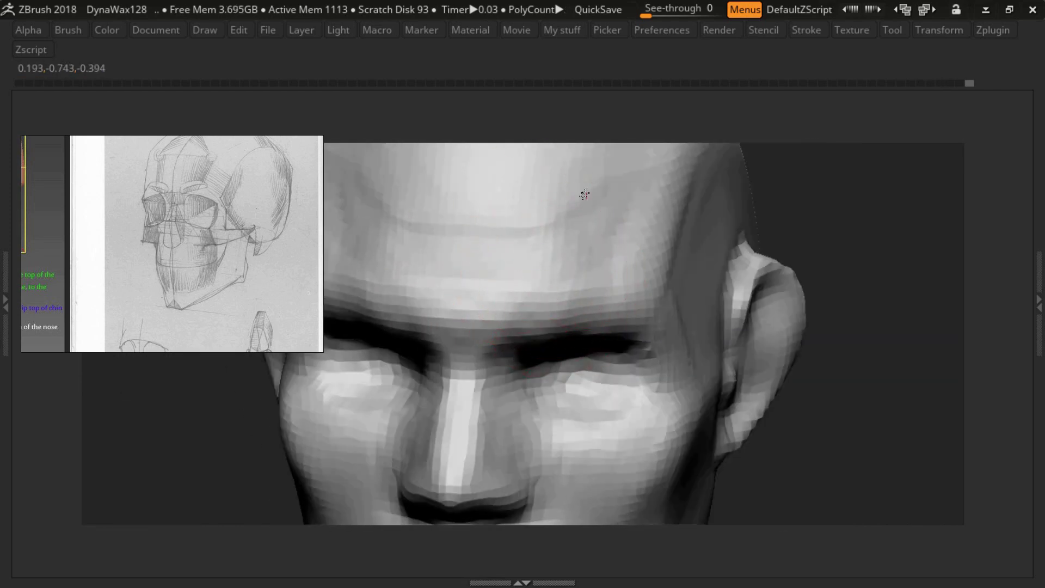
- Round out the forehead and brow, then switch the reference back to the face photos
{"action": "mouse_move", "coordinate": [546, 317]}
{"action": "right_mouse_down"}
{"action": "mouse_move", "coordinate": [523, 253]}
{"action": "mouse_move", "coordinate": [419, 292]}
{"action": "mouse_move", "coordinate": [609, 277]}
{"action": "mouse_move", "coordinate": [578, 257]}
{"action": "mouse_move", "coordinate": [572, 326]}
{"action": "mouse_move", "coordinate": [620, 309]}
{"action": "mouse_move", "coordinate": [543, 242]}
{"action": "mouse_move", "coordinate": [537, 326]}
{"action": "mouse_move", "coordinate": [558, 350]}
{"action": "mouse_move", "coordinate": [500, 362]}
{"action": "mouse_move", "coordinate": [475, 284]}
{"action": "right_mouse_up"}
{"action": "key", "text": "s"}
{"action": "mouse_move", "coordinate": [437, 250]}
{"action": "right_mouse_down"}
{"action": "mouse_move", "coordinate": [490, 358]}
{"action": "mouse_move", "coordinate": [511, 348]}
{"action": "right_mouse_up"}
{"action": "key", "text": "f"}
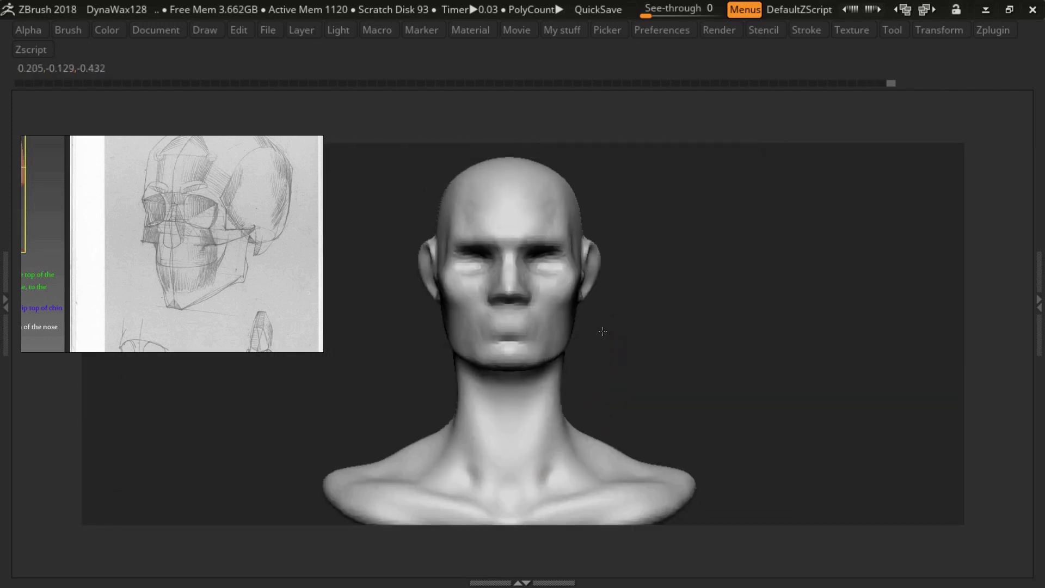
{"action": "left_click", "coordinate": [296, 336]}
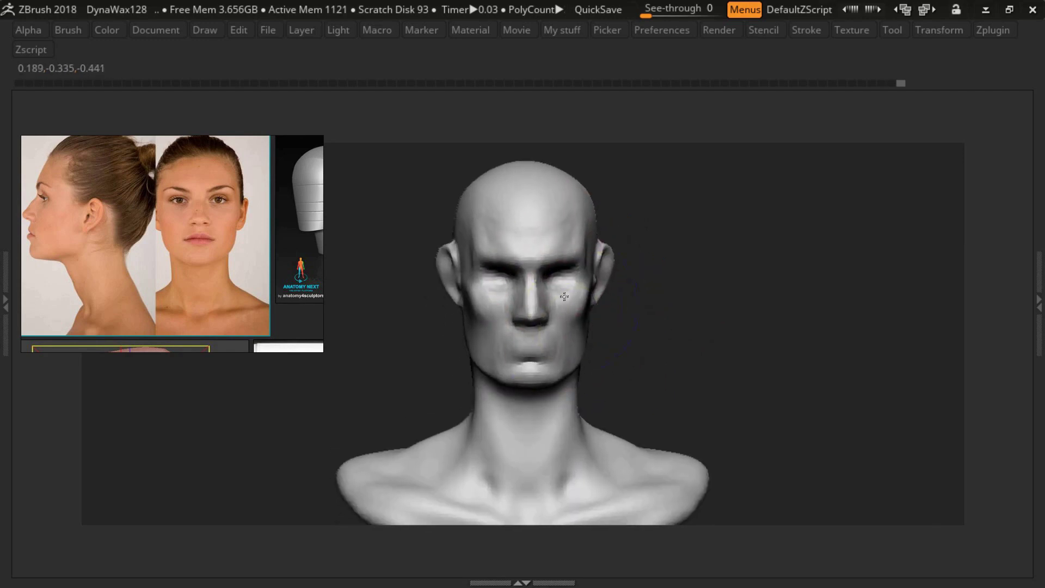
- Zoom in to a profile view and reshape the cheek and jawline with the Move brush
{"action": "right_click_drag", "start_coordinate": [587, 293], "coordinate": [567, 280], "text": "ctrl"}
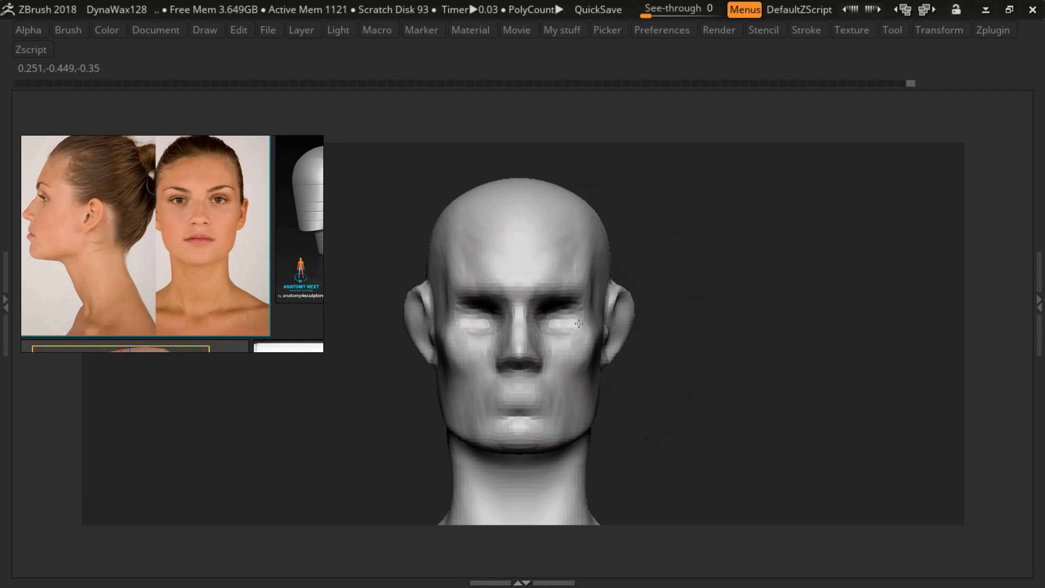
{"action": "right_click_drag", "start_coordinate": [630, 323], "coordinate": [607, 293]}
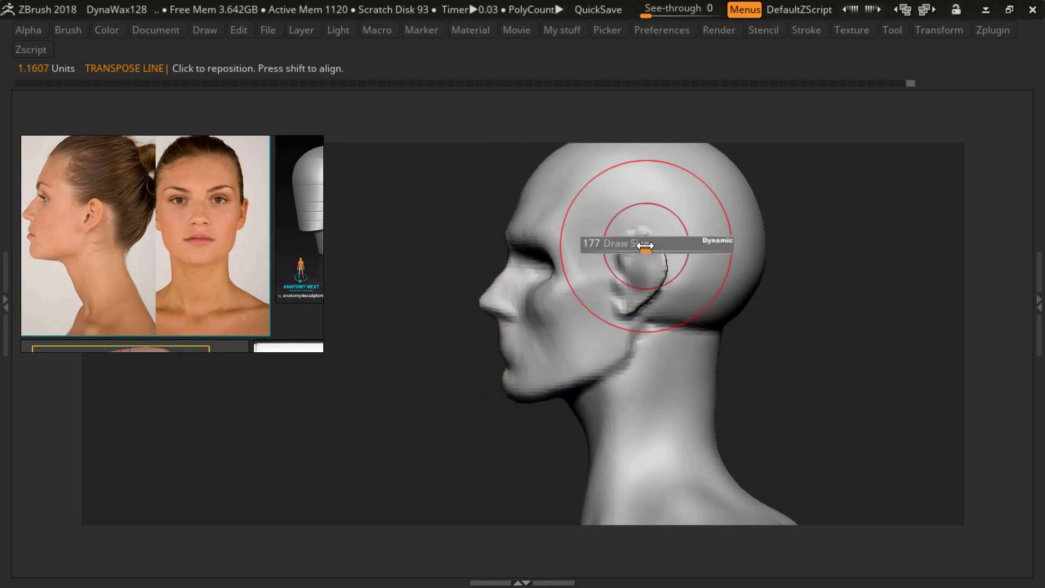
{"action": "mouse_move", "coordinate": [664, 244]}
{"action": "right_mouse_down"}
{"action": "mouse_move", "coordinate": [538, 280]}
{"action": "mouse_move", "coordinate": [476, 326]}
{"action": "mouse_move", "coordinate": [414, 304]}
{"action": "mouse_move", "coordinate": [494, 322]}
{"action": "mouse_move", "coordinate": [455, 397]}
{"action": "mouse_move", "coordinate": [465, 259]}
{"action": "right_mouse_up"}
{"action": "mouse_move", "coordinate": [432, 307]}
{"action": "right_mouse_down"}
{"action": "mouse_move", "coordinate": [455, 341]}
{"action": "mouse_move", "coordinate": [737, 361]}
{"action": "mouse_move", "coordinate": [760, 345]}
{"action": "mouse_move", "coordinate": [641, 268]}
{"action": "right_mouse_up"}
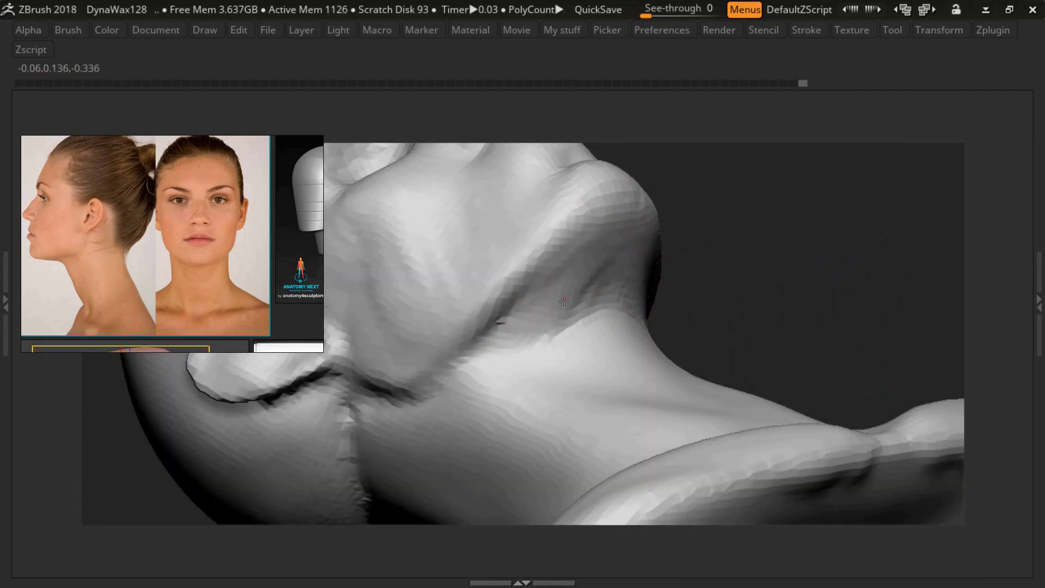
- Refine the jaw and the jaw-to-neck transition, checking the head and shoulders from all sides
{"action": "mouse_move", "coordinate": [563, 301]}
{"action": "right_mouse_down"}
{"action": "mouse_move", "coordinate": [482, 339]}
{"action": "mouse_move", "coordinate": [592, 331]}
{"action": "mouse_move", "coordinate": [639, 303]}
{"action": "mouse_move", "coordinate": [574, 299]}
{"action": "mouse_move", "coordinate": [593, 308]}
{"action": "right_mouse_up"}
{"action": "key", "text": "s"}
{"action": "right_click_drag", "start_coordinate": [524, 317], "coordinate": [526, 259]}
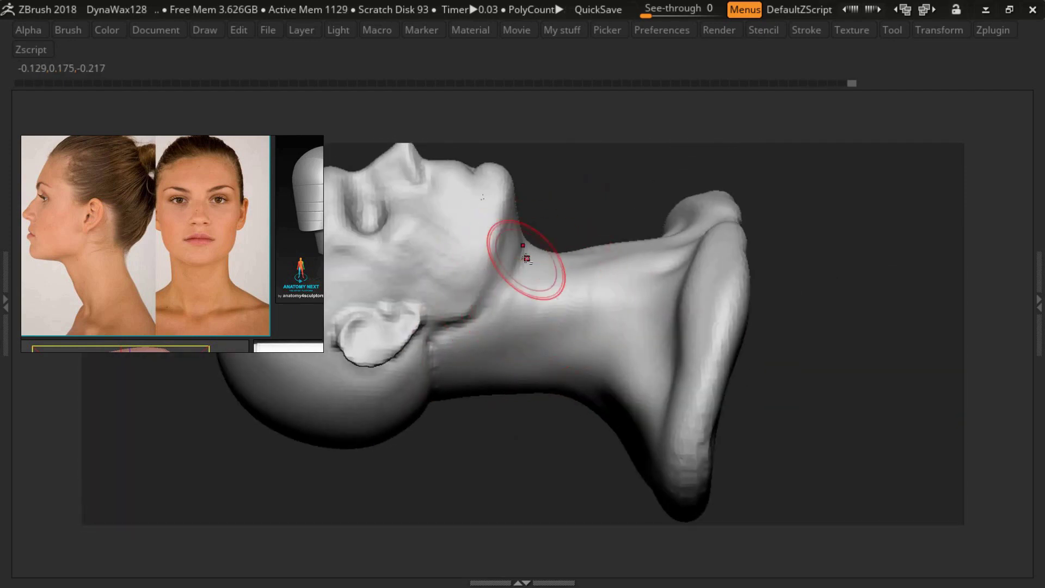
{"action": "mouse_move", "coordinate": [463, 312]}
{"action": "right_mouse_down"}
{"action": "mouse_move", "coordinate": [443, 303]}
{"action": "mouse_move", "coordinate": [556, 314]}
{"action": "mouse_move", "coordinate": [560, 303]}
{"action": "mouse_move", "coordinate": [610, 294]}
{"action": "mouse_move", "coordinate": [612, 261]}
{"action": "mouse_move", "coordinate": [605, 295]}
{"action": "mouse_move", "coordinate": [505, 309]}
{"action": "mouse_move", "coordinate": [660, 303]}
{"action": "mouse_move", "coordinate": [634, 294]}
{"action": "mouse_move", "coordinate": [643, 315]}
{"action": "mouse_move", "coordinate": [531, 291]}
{"action": "mouse_move", "coordinate": [541, 357]}
{"action": "mouse_move", "coordinate": [496, 302]}
{"action": "mouse_move", "coordinate": [532, 245]}
{"action": "mouse_move", "coordinate": [544, 305]}
{"action": "mouse_move", "coordinate": [495, 291]}
{"action": "mouse_move", "coordinate": [448, 433]}
{"action": "mouse_move", "coordinate": [562, 341]}
{"action": "mouse_move", "coordinate": [574, 311]}
{"action": "mouse_move", "coordinate": [758, 277]}
{"action": "right_mouse_up"}
{"action": "mouse_move", "coordinate": [564, 389]}
{"action": "right_mouse_down"}
{"action": "mouse_move", "coordinate": [695, 368]}
{"action": "mouse_move", "coordinate": [467, 350]}
{"action": "mouse_move", "coordinate": [572, 296]}
{"action": "mouse_move", "coordinate": [720, 268]}
{"action": "right_mouse_up"}
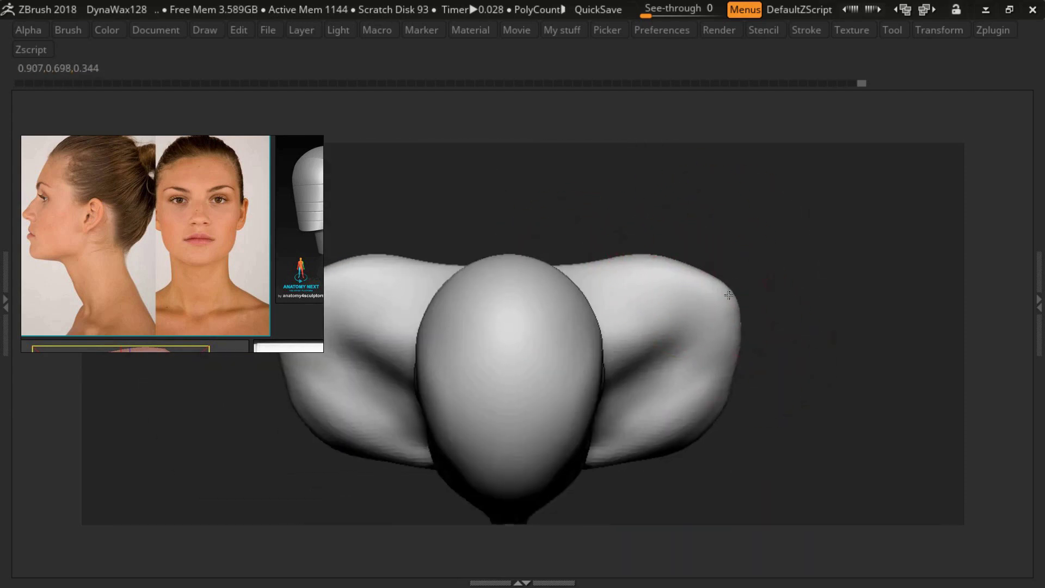
{"action": "right_click_drag", "start_coordinate": [683, 423], "coordinate": [698, 334]}
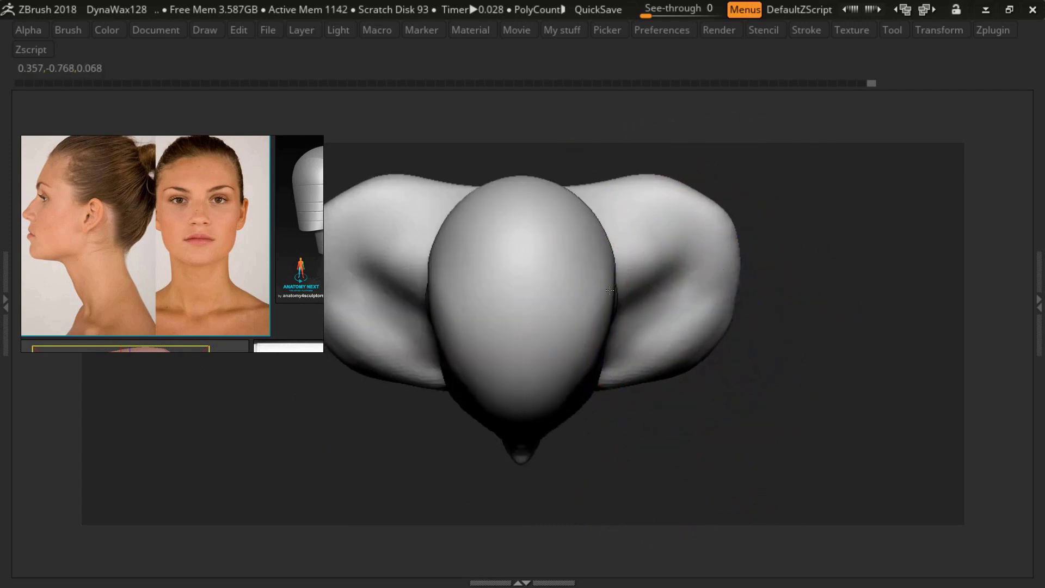
{"action": "mouse_move", "coordinate": [629, 310]}
{"action": "right_mouse_down"}
{"action": "mouse_move", "coordinate": [582, 275]}
{"action": "mouse_move", "coordinate": [655, 303]}
{"action": "mouse_move", "coordinate": [628, 294]}
{"action": "mouse_move", "coordinate": [572, 240]}
{"action": "mouse_move", "coordinate": [597, 299]}
{"action": "mouse_move", "coordinate": [689, 320]}
{"action": "mouse_move", "coordinate": [512, 341]}
{"action": "mouse_move", "coordinate": [508, 261]}
{"action": "mouse_move", "coordinate": [564, 281]}
{"action": "mouse_move", "coordinate": [533, 267]}
{"action": "mouse_move", "coordinate": [509, 233]}
{"action": "mouse_move", "coordinate": [408, 205]}
{"action": "mouse_move", "coordinate": [542, 230]}
{"action": "mouse_move", "coordinate": [480, 182]}
{"action": "mouse_move", "coordinate": [501, 277]}
{"action": "right_mouse_up"}
- Sculpt the neck into a rounded cylinder with collarbone and shoulder masses
{"action": "key", "text": "d"}
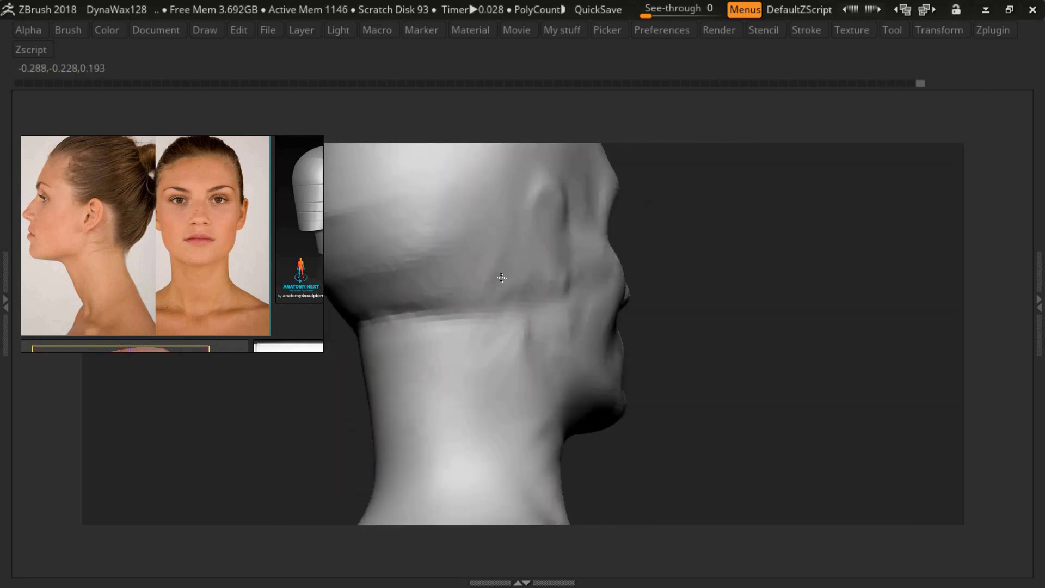
{"action": "right_click_drag", "start_coordinate": [403, 312], "coordinate": [597, 276]}
{"action": "mouse_move", "coordinate": [461, 295]}
{"action": "right_mouse_down"}
{"action": "mouse_move", "coordinate": [385, 345]}
{"action": "mouse_move", "coordinate": [476, 403]}
{"action": "mouse_move", "coordinate": [407, 352]}
{"action": "mouse_move", "coordinate": [426, 263]}
{"action": "mouse_move", "coordinate": [473, 203]}
{"action": "mouse_move", "coordinate": [588, 271]}
{"action": "mouse_move", "coordinate": [493, 283]}
{"action": "right_mouse_up"}
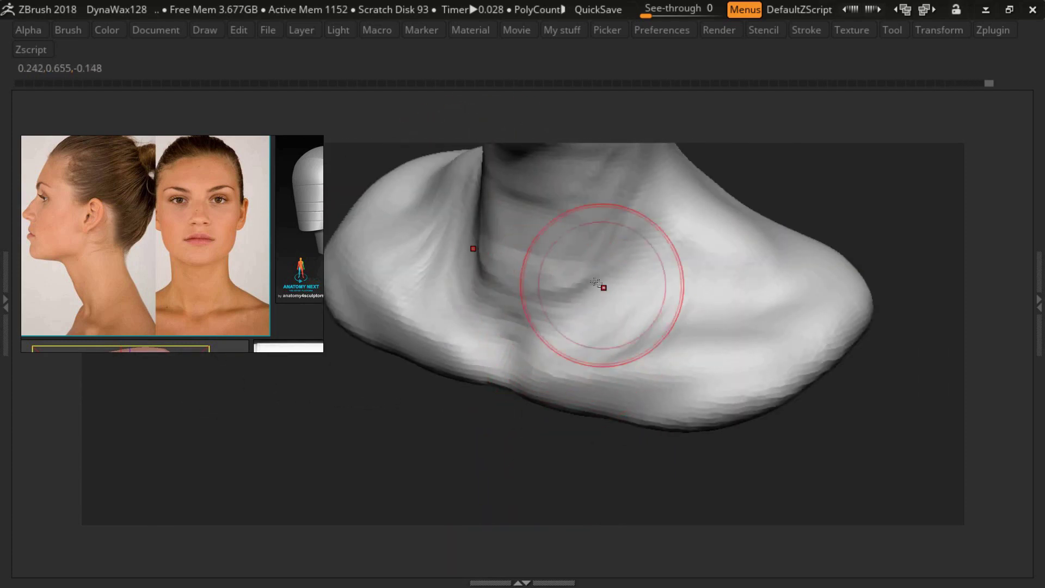
{"action": "right_click_drag", "start_coordinate": [597, 283], "coordinate": [706, 289]}
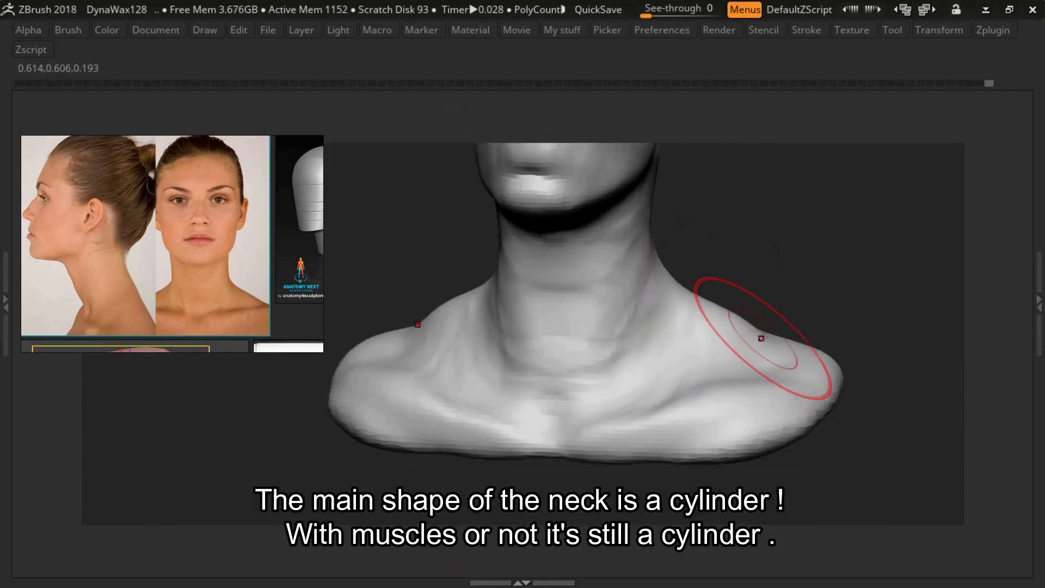
{"action": "mouse_move", "coordinate": [780, 324]}
{"action": "right_mouse_down"}
{"action": "mouse_move", "coordinate": [729, 282]}
{"action": "mouse_move", "coordinate": [769, 276]}
{"action": "mouse_move", "coordinate": [702, 236]}
{"action": "mouse_move", "coordinate": [589, 303]}
{"action": "mouse_move", "coordinate": [569, 357]}
{"action": "mouse_move", "coordinate": [615, 331]}
{"action": "mouse_move", "coordinate": [378, 345]}
{"action": "mouse_move", "coordinate": [447, 295]}
{"action": "mouse_move", "coordinate": [497, 426]}
{"action": "mouse_move", "coordinate": [473, 377]}
{"action": "mouse_move", "coordinate": [456, 398]}
{"action": "mouse_move", "coordinate": [459, 306]}
{"action": "mouse_move", "coordinate": [506, 357]}
{"action": "mouse_move", "coordinate": [634, 303]}
{"action": "mouse_move", "coordinate": [595, 361]}
{"action": "mouse_move", "coordinate": [572, 350]}
{"action": "mouse_move", "coordinate": [553, 373]}
{"action": "right_mouse_up"}
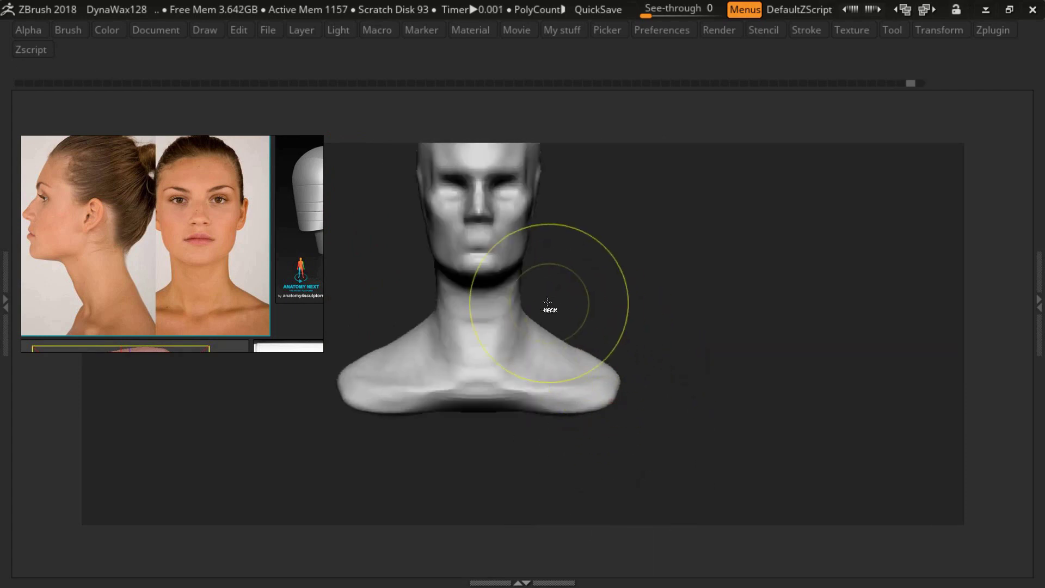
- Cut away the old neck and shoulders and cap the opening with Close Holes
{"action": "right_click_drag", "start_coordinate": [588, 416], "coordinate": [486, 453]}
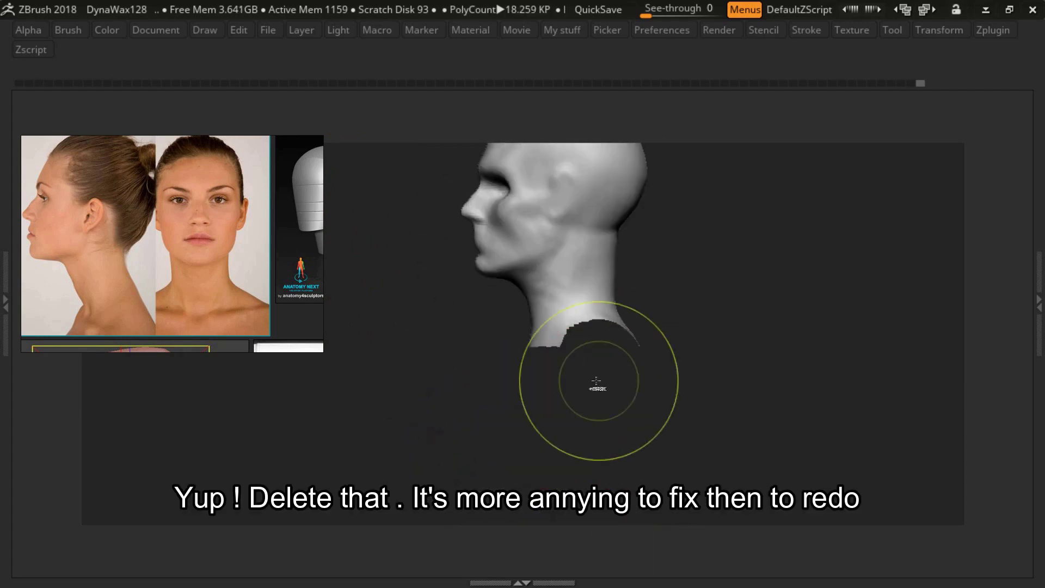
{"action": "right_click_drag", "start_coordinate": [597, 385], "coordinate": [631, 261], "text": "shift"}
{"action": "key", "text": "space"}
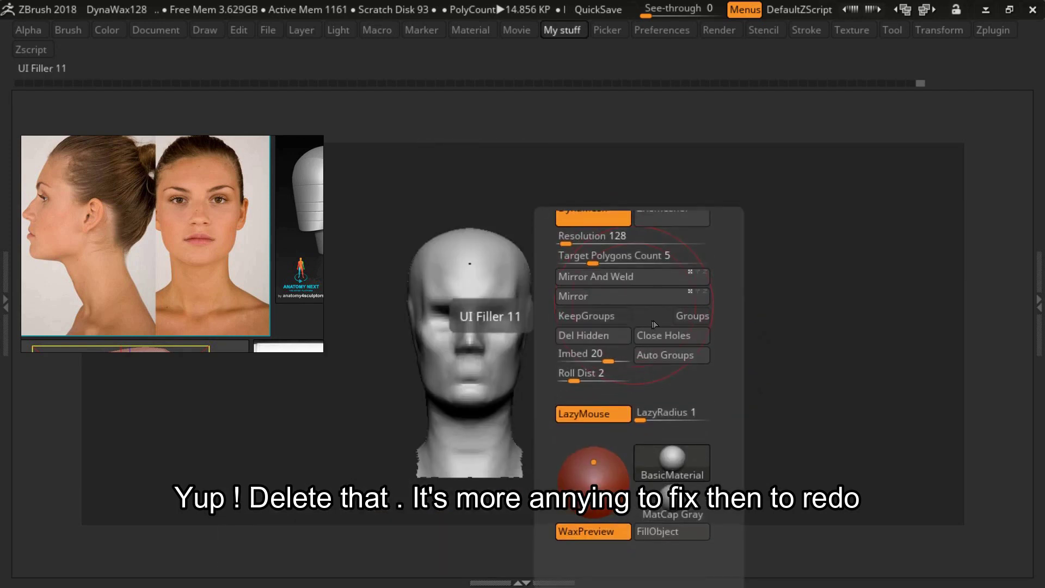
{"action": "left_click", "coordinate": [673, 341]}
{"action": "mouse_move", "coordinate": [599, 381]}
{"action": "right_mouse_down"}
{"action": "mouse_move", "coordinate": [526, 343]}
{"action": "mouse_move", "coordinate": [618, 353]}
{"action": "right_mouse_up"}
{"action": "key", "text": "shift+f"}
{"action": "key", "text": "space"}
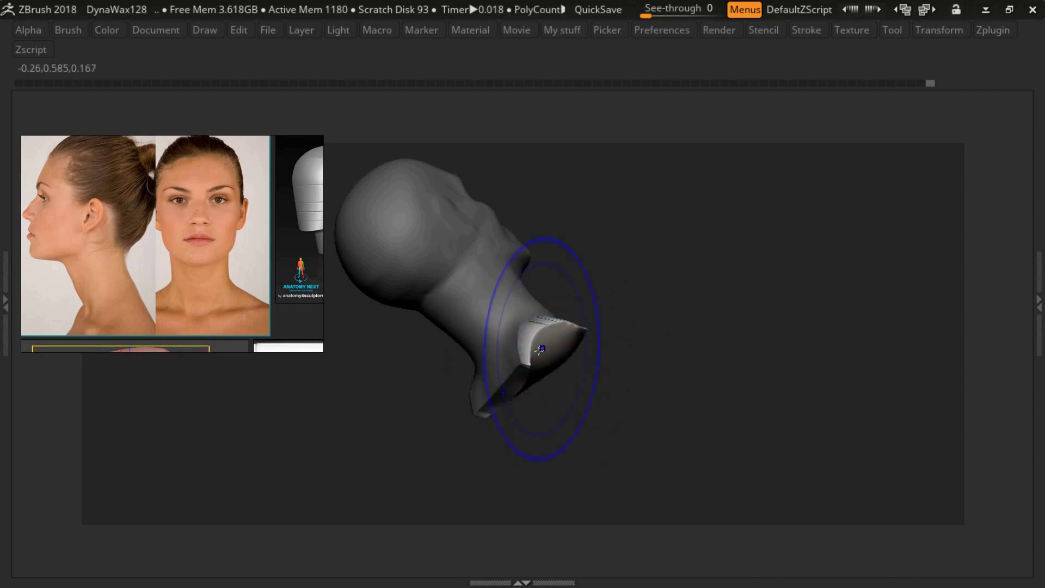
- Pull a new, slimmer neck down from the head with the Move brush
{"action": "mouse_move", "coordinate": [540, 348]}
{"action": "right_mouse_down", "text": "shift"}
{"action": "mouse_move", "coordinate": [531, 422]}
{"action": "mouse_move", "coordinate": [486, 393]}
{"action": "right_mouse_up", "text": "shift"}
{"action": "mouse_move", "coordinate": [574, 366]}
{"action": "right_mouse_down", "text": "shift"}
{"action": "mouse_move", "coordinate": [583, 384]}
{"action": "mouse_move", "coordinate": [669, 399]}
{"action": "mouse_move", "coordinate": [587, 298]}
{"action": "mouse_move", "coordinate": [467, 429]}
{"action": "right_mouse_up", "text": "shift"}
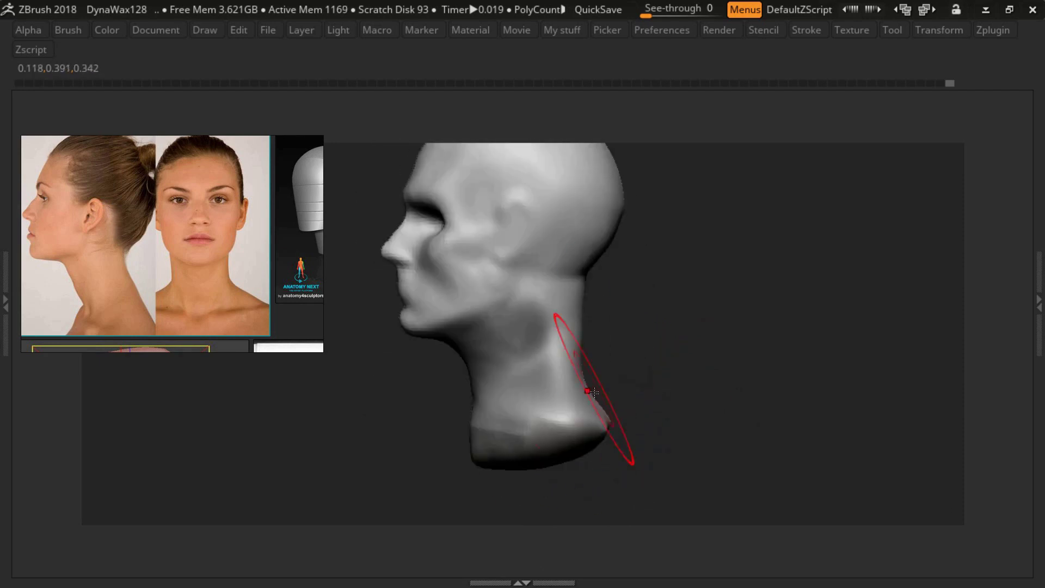
{"action": "mouse_move", "coordinate": [601, 340]}
{"action": "right_mouse_down"}
{"action": "mouse_move", "coordinate": [644, 282]}
{"action": "mouse_move", "coordinate": [586, 290]}
{"action": "right_mouse_up"}
{"action": "key", "text": "s"}
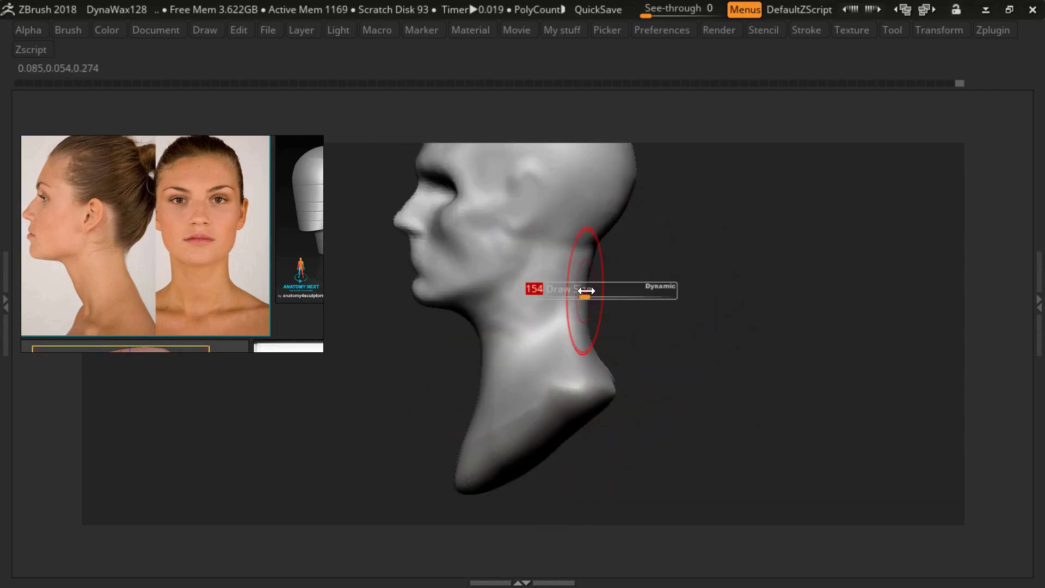
{"action": "mouse_move", "coordinate": [503, 369]}
{"action": "right_mouse_down"}
{"action": "mouse_move", "coordinate": [611, 390]}
{"action": "mouse_move", "coordinate": [565, 296]}
{"action": "mouse_move", "coordinate": [543, 329]}
{"action": "mouse_move", "coordinate": [560, 256]}
{"action": "mouse_move", "coordinate": [504, 240]}
{"action": "mouse_move", "coordinate": [553, 286]}
{"action": "mouse_move", "coordinate": [544, 331]}
{"action": "right_mouse_up"}
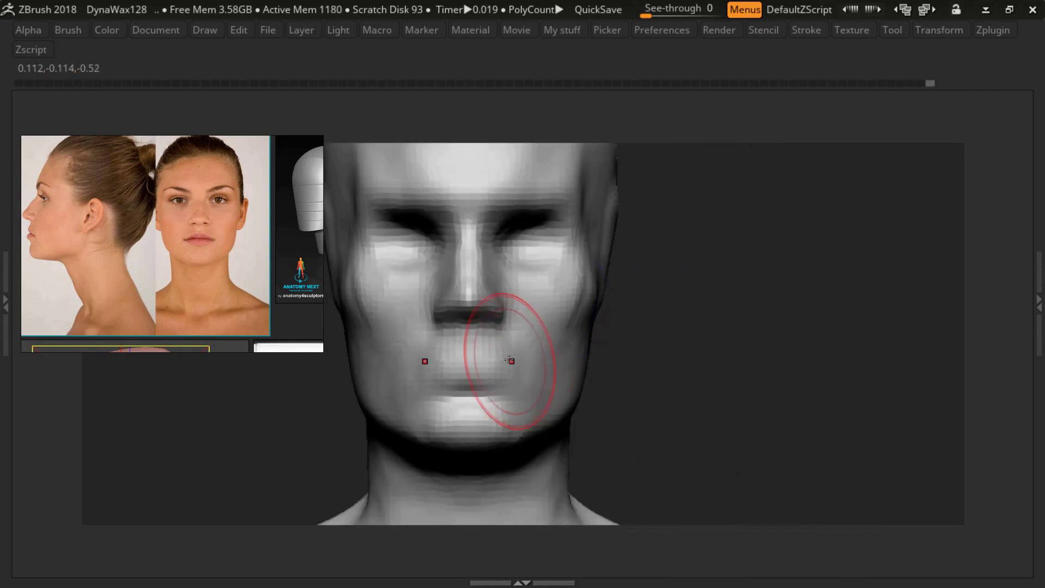
- Shape the base of the new neck and the cheek, varying brush size between strokes
{"action": "key", "text": "s"}
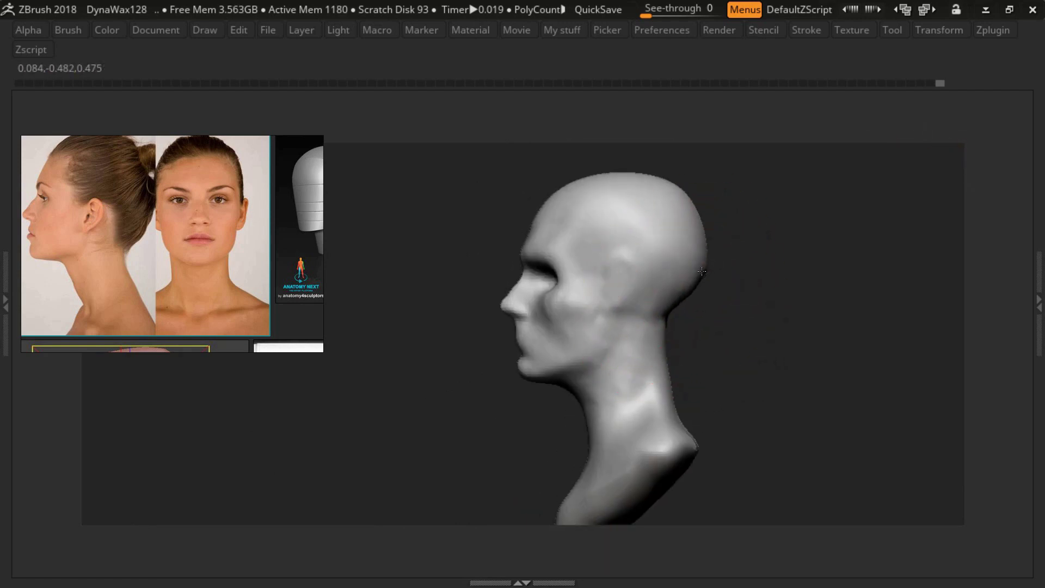
{"action": "right_click_drag", "start_coordinate": [642, 390], "coordinate": [614, 360]}
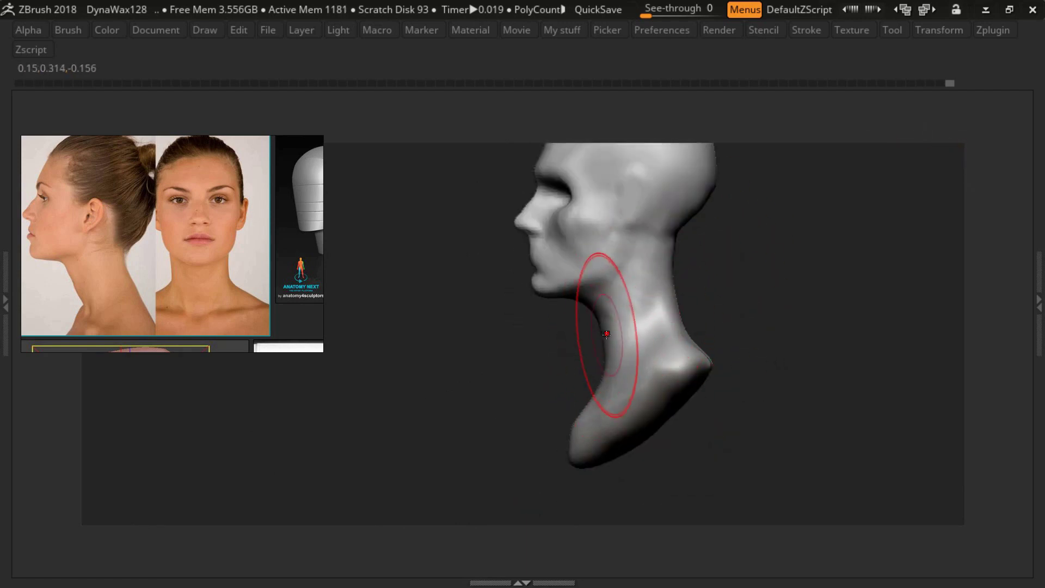
{"action": "key", "text": "s"}
{"action": "right_click_drag", "start_coordinate": [550, 366], "coordinate": [584, 371]}
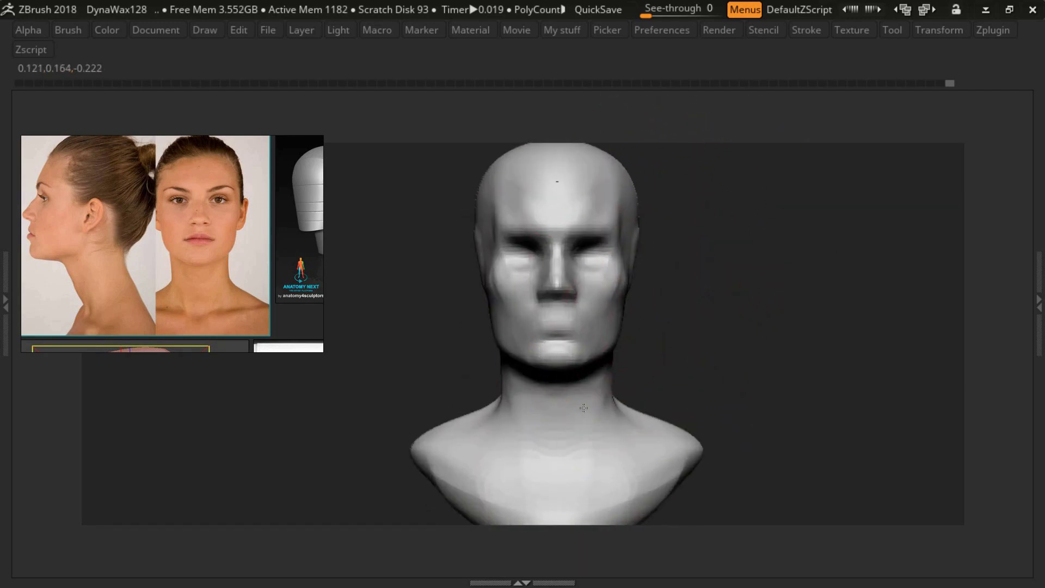
{"action": "mouse_move", "coordinate": [622, 246]}
{"action": "right_mouse_down"}
{"action": "mouse_move", "coordinate": [569, 276]}
{"action": "mouse_move", "coordinate": [567, 248]}
{"action": "mouse_move", "coordinate": [590, 282]}
{"action": "mouse_move", "coordinate": [502, 321]}
{"action": "mouse_move", "coordinate": [611, 373]}
{"action": "mouse_move", "coordinate": [551, 287]}
{"action": "right_mouse_up"}
{"action": "key", "text": "s"}
{"action": "key", "text": "s"}
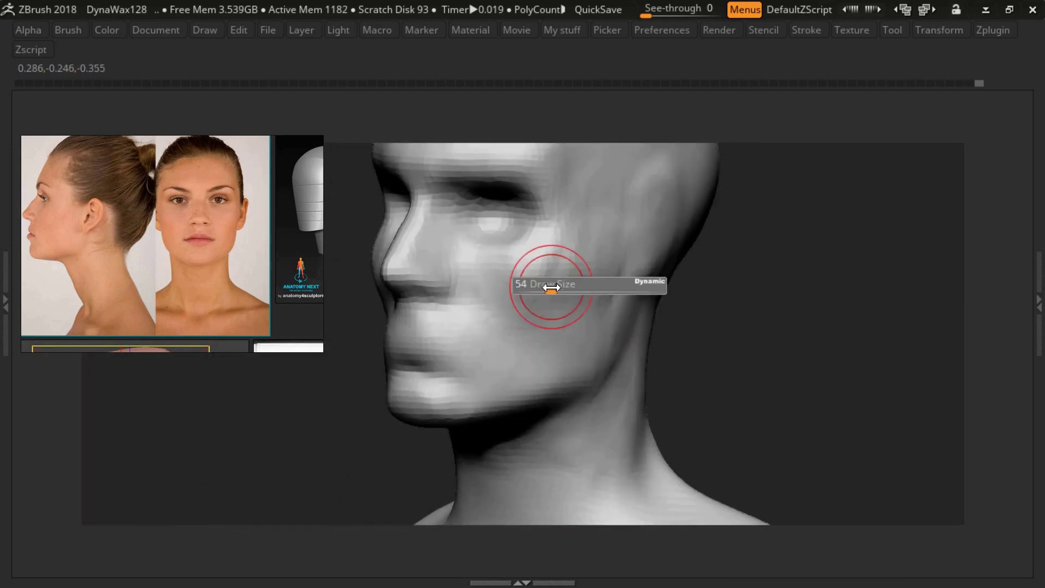
{"action": "mouse_move", "coordinate": [501, 254]}
{"action": "right_mouse_down"}
{"action": "mouse_move", "coordinate": [560, 303]}
{"action": "mouse_move", "coordinate": [641, 338]}
{"action": "mouse_move", "coordinate": [611, 357]}
{"action": "mouse_move", "coordinate": [636, 326]}
{"action": "right_mouse_up"}
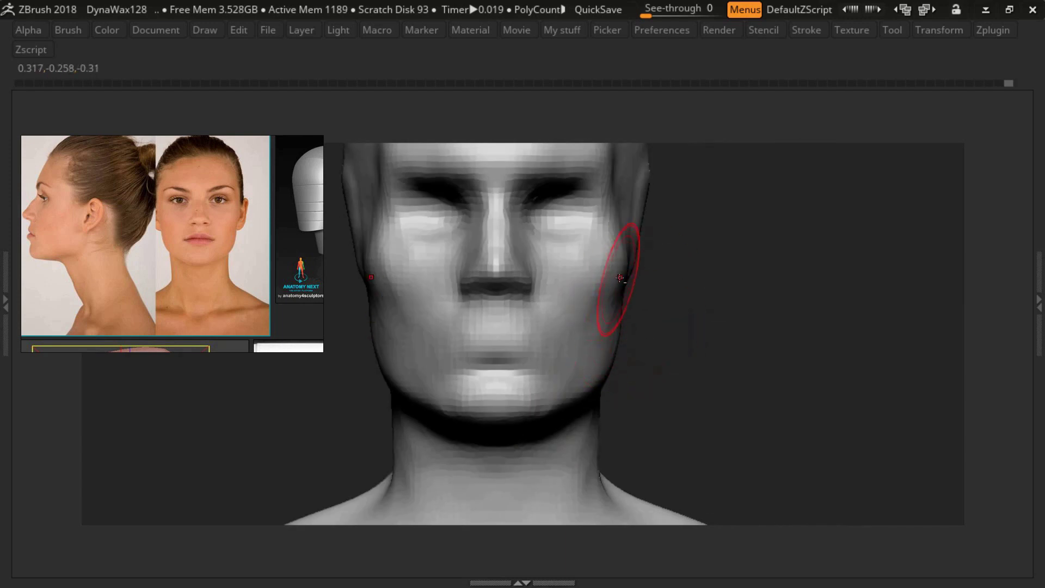
{"action": "right_click_drag", "start_coordinate": [619, 277], "coordinate": [628, 281]}
- Cancel Projection Master without applying it and turn the head to side profile
{"action": "key", "text": "g"}
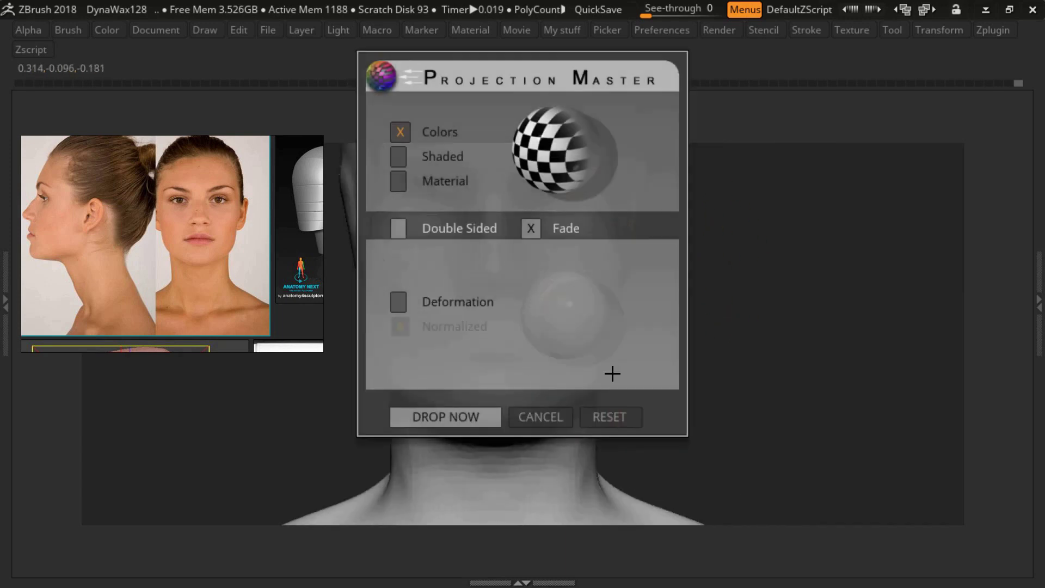
{"action": "key", "text": "Escape"}
{"action": "mouse_move", "coordinate": [588, 366]}
{"action": "right_mouse_down"}
{"action": "mouse_move", "coordinate": [513, 385]}
{"action": "mouse_move", "coordinate": [518, 294]}
{"action": "mouse_move", "coordinate": [492, 311]}
{"action": "mouse_move", "coordinate": [354, 245]}
{"action": "mouse_move", "coordinate": [431, 299]}
{"action": "mouse_move", "coordinate": [590, 311]}
{"action": "mouse_move", "coordinate": [664, 345]}
{"action": "mouse_move", "coordinate": [688, 338]}
{"action": "mouse_move", "coordinate": [653, 373]}
{"action": "mouse_move", "coordinate": [600, 329]}
{"action": "mouse_move", "coordinate": [644, 283]}
{"action": "mouse_move", "coordinate": [625, 245]}
{"action": "mouse_move", "coordinate": [599, 249]}
{"action": "mouse_move", "coordinate": [562, 340]}
{"action": "mouse_move", "coordinate": [512, 326]}
{"action": "mouse_move", "coordinate": [457, 345]}
{"action": "mouse_move", "coordinate": [575, 291]}
{"action": "mouse_move", "coordinate": [544, 205]}
{"action": "mouse_move", "coordinate": [576, 244]}
{"action": "mouse_move", "coordinate": [588, 283]}
{"action": "right_mouse_up"}
{"action": "key", "text": "s"}
{"action": "key", "text": "s"}
- Zoom the reference board to frame the skull sketch and planar bust study
{"action": "scroll", "coordinate": [239, 288], "scroll_direction": "up", "scroll_amount": 2}
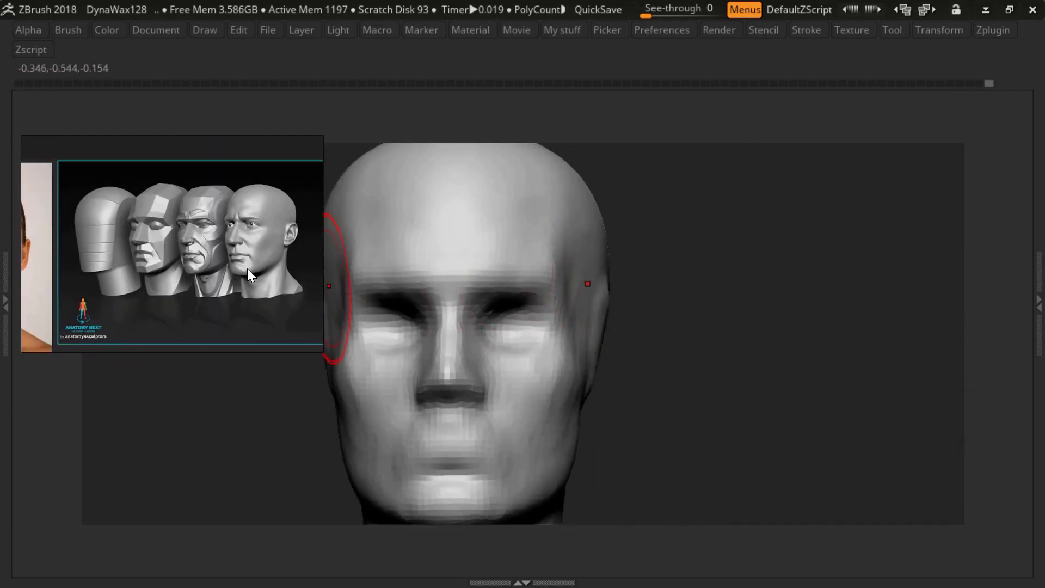
{"action": "scroll", "coordinate": [485, 163], "scroll_direction": "up", "scroll_amount": 1}
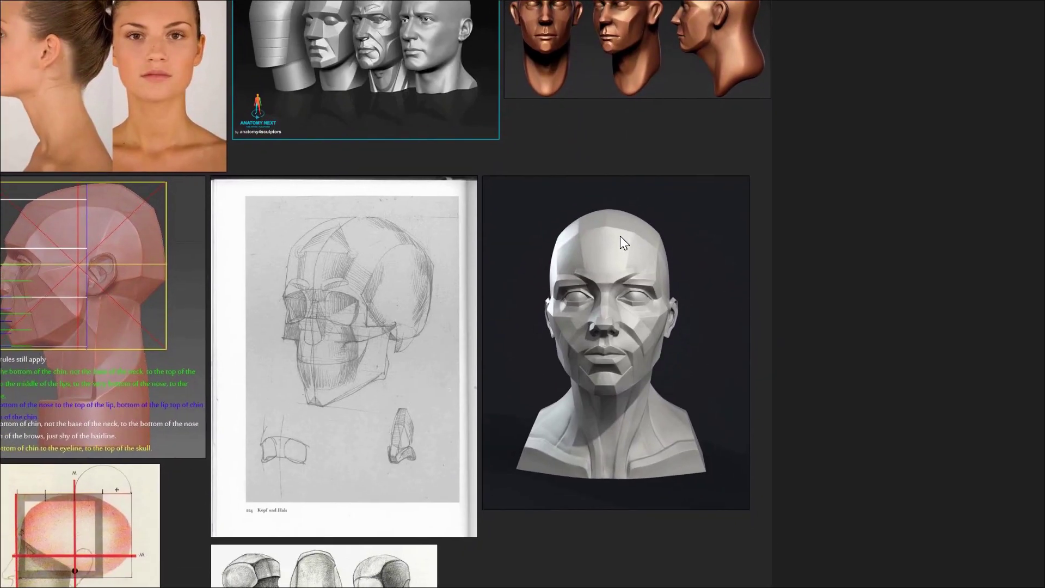
{"action": "scroll", "coordinate": [231, 178], "scroll_direction": "up", "scroll_amount": 2}
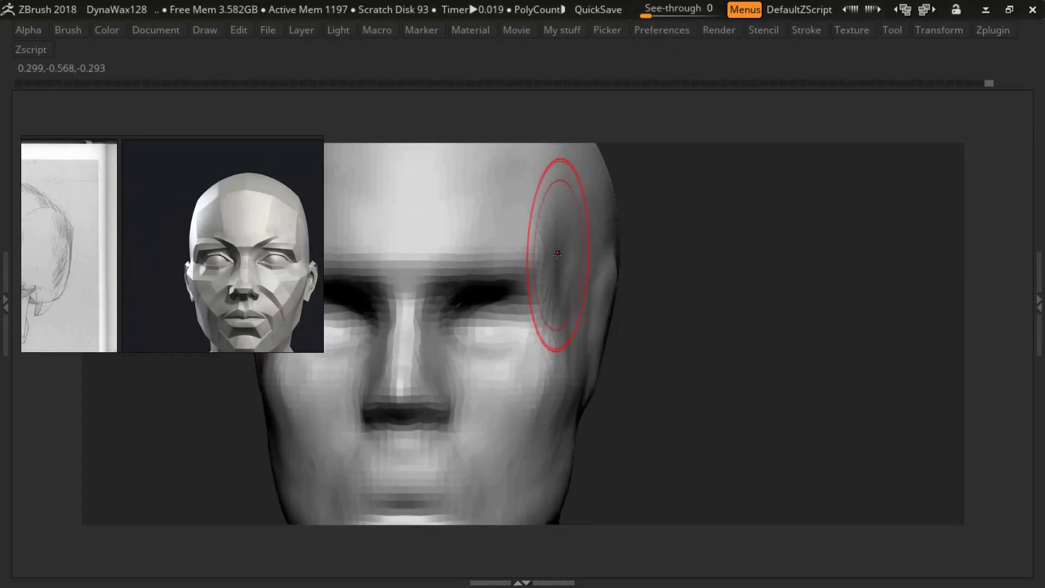
- Sculpt the cheeks in three-quarter view, enlarging the skull sketch reference
{"action": "mouse_move", "coordinate": [557, 254]}
{"action": "right_mouse_down"}
{"action": "mouse_move", "coordinate": [548, 284]}
{"action": "mouse_move", "coordinate": [560, 281]}
{"action": "mouse_move", "coordinate": [546, 285]}
{"action": "mouse_move", "coordinate": [578, 333]}
{"action": "mouse_move", "coordinate": [571, 302]}
{"action": "right_mouse_up"}
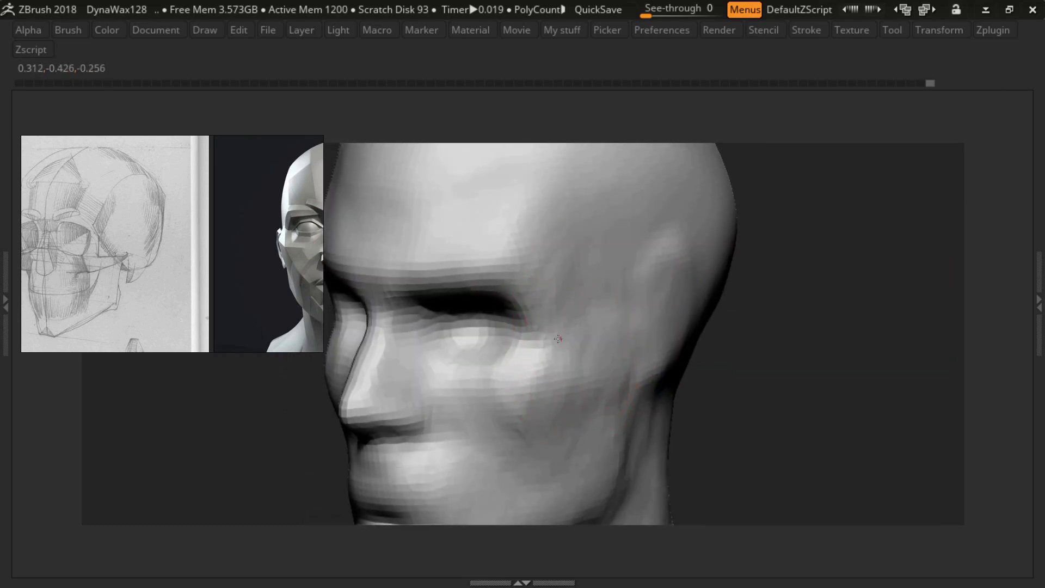
{"action": "mouse_move", "coordinate": [589, 369]}
{"action": "right_mouse_down"}
{"action": "mouse_move", "coordinate": [513, 315]}
{"action": "mouse_move", "coordinate": [576, 228]}
{"action": "mouse_move", "coordinate": [564, 305]}
{"action": "mouse_move", "coordinate": [601, 315]}
{"action": "right_mouse_up"}
{"action": "key", "text": "s"}
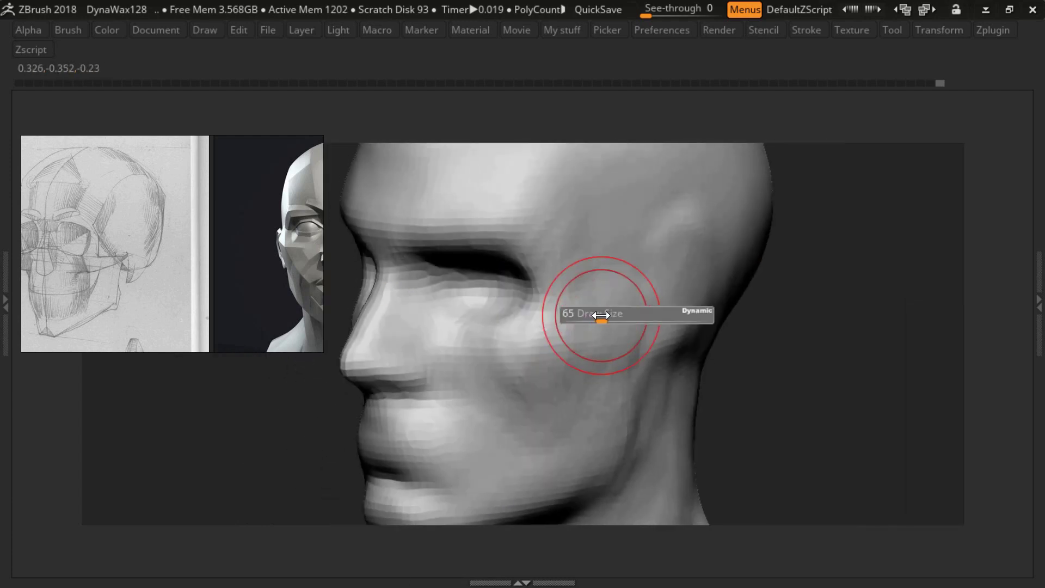
{"action": "mouse_move", "coordinate": [618, 351]}
{"action": "right_mouse_down"}
{"action": "mouse_move", "coordinate": [624, 302]}
{"action": "mouse_move", "coordinate": [606, 327]}
{"action": "mouse_move", "coordinate": [508, 305]}
{"action": "mouse_move", "coordinate": [528, 265]}
{"action": "mouse_move", "coordinate": [507, 259]}
{"action": "right_mouse_up"}
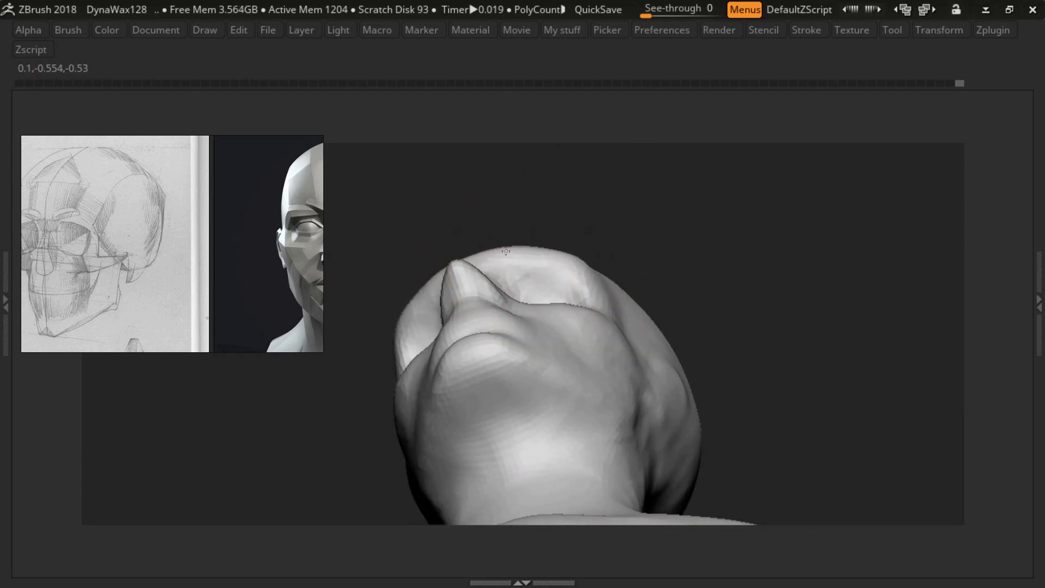
{"action": "left_click_drag", "start_coordinate": [231, 275], "coordinate": [222, 354]}
{"action": "mouse_move", "coordinate": [381, 381]}
{"action": "right_mouse_down"}
{"action": "mouse_move", "coordinate": [557, 267]}
{"action": "mouse_move", "coordinate": [476, 285]}
{"action": "mouse_move", "coordinate": [497, 264]}
{"action": "mouse_move", "coordinate": [466, 331]}
{"action": "mouse_move", "coordinate": [533, 362]}
{"action": "mouse_move", "coordinate": [524, 280]}
{"action": "mouse_move", "coordinate": [548, 256]}
{"action": "mouse_move", "coordinate": [572, 288]}
{"action": "mouse_move", "coordinate": [555, 285]}
{"action": "mouse_move", "coordinate": [494, 331]}
{"action": "mouse_move", "coordinate": [529, 250]}
{"action": "right_mouse_up"}
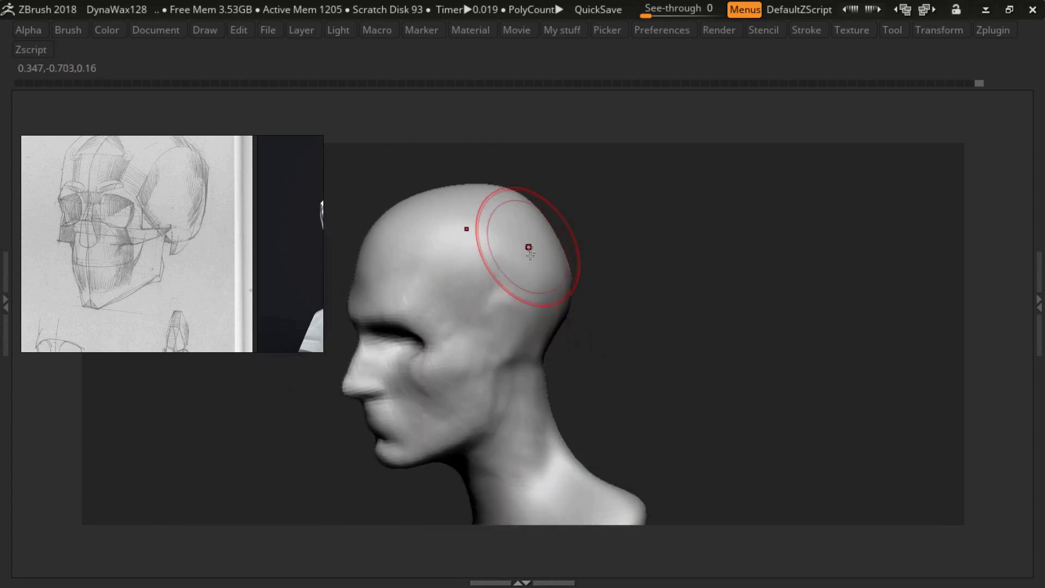
- Sculpt the jaw, neck and shoulder base from above and below, restoring the hidden interface
{"action": "right_click_drag", "start_coordinate": [486, 375], "coordinate": [526, 308]}
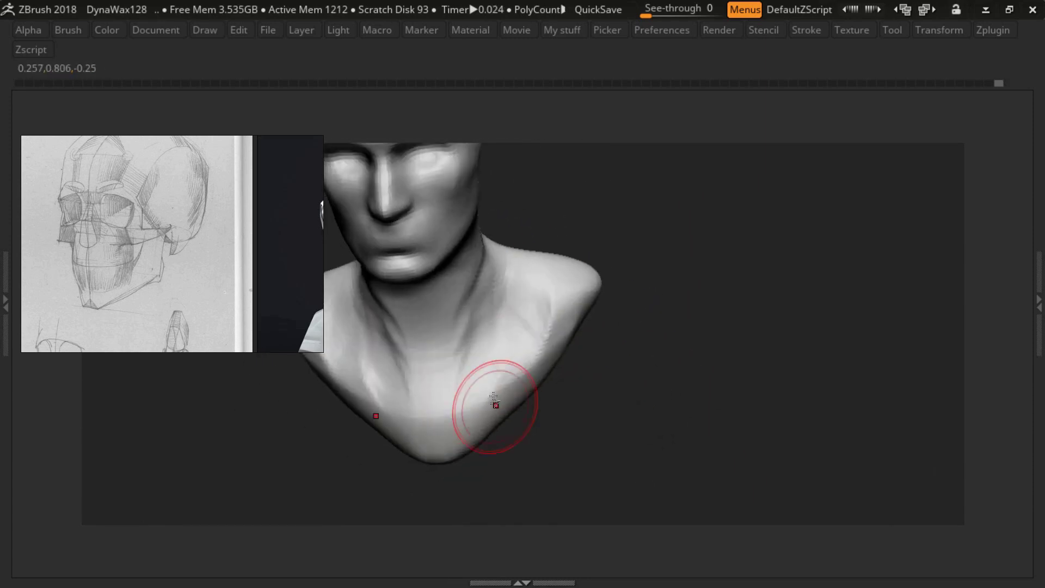
{"action": "right_click_drag", "start_coordinate": [521, 377], "coordinate": [455, 405]}
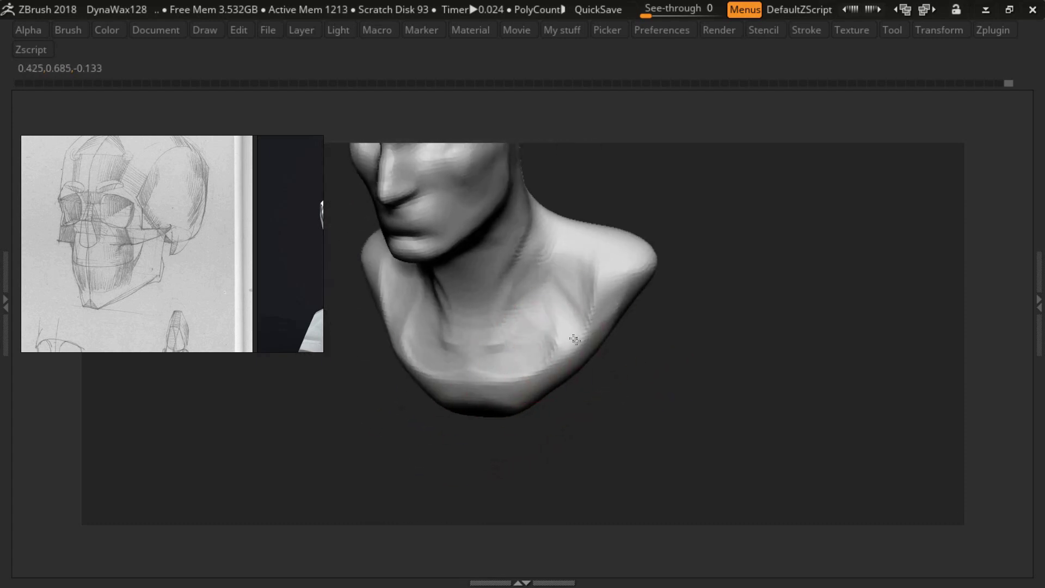
{"action": "mouse_move", "coordinate": [603, 297]}
{"action": "right_mouse_down"}
{"action": "mouse_move", "coordinate": [571, 401]}
{"action": "mouse_move", "coordinate": [544, 353]}
{"action": "mouse_move", "coordinate": [553, 322]}
{"action": "mouse_move", "coordinate": [535, 401]}
{"action": "right_mouse_up"}
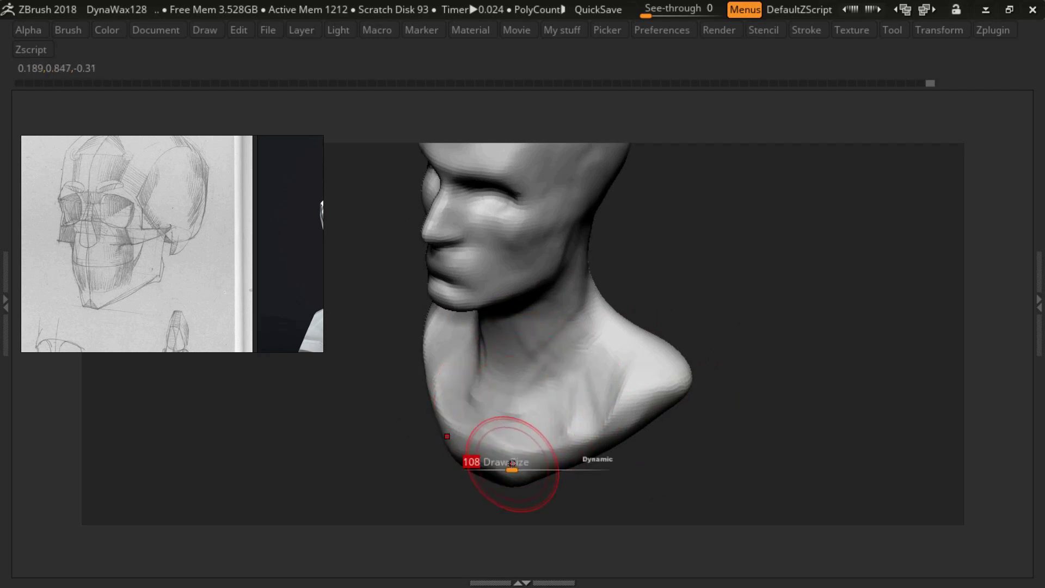
{"action": "mouse_move", "coordinate": [565, 278]}
{"action": "right_mouse_down"}
{"action": "mouse_move", "coordinate": [525, 268]}
{"action": "mouse_move", "coordinate": [518, 326]}
{"action": "mouse_move", "coordinate": [500, 305]}
{"action": "mouse_move", "coordinate": [489, 368]}
{"action": "mouse_move", "coordinate": [498, 401]}
{"action": "right_mouse_up"}
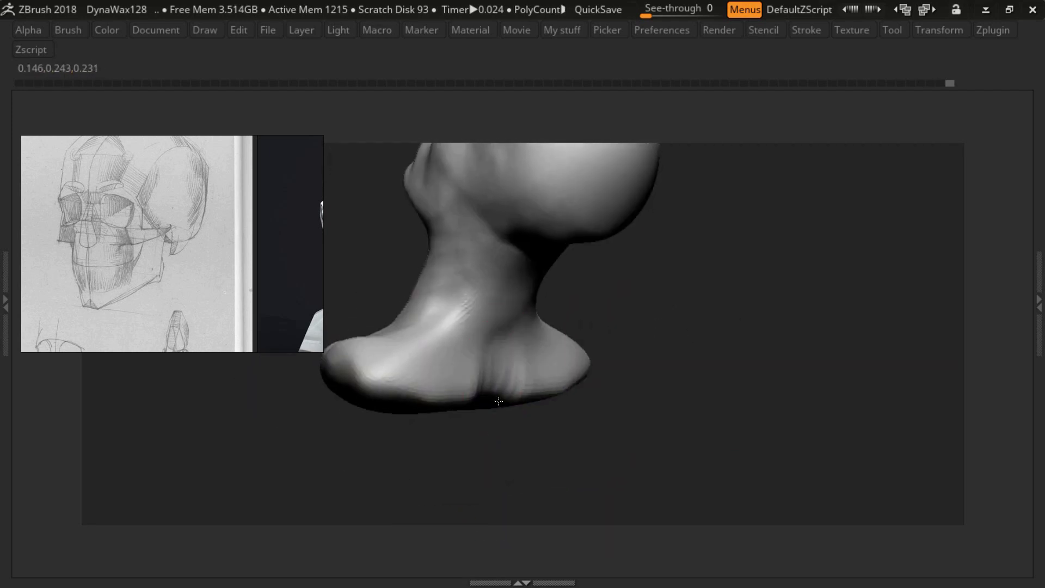
{"action": "right_click_drag", "start_coordinate": [459, 308], "coordinate": [374, 364]}
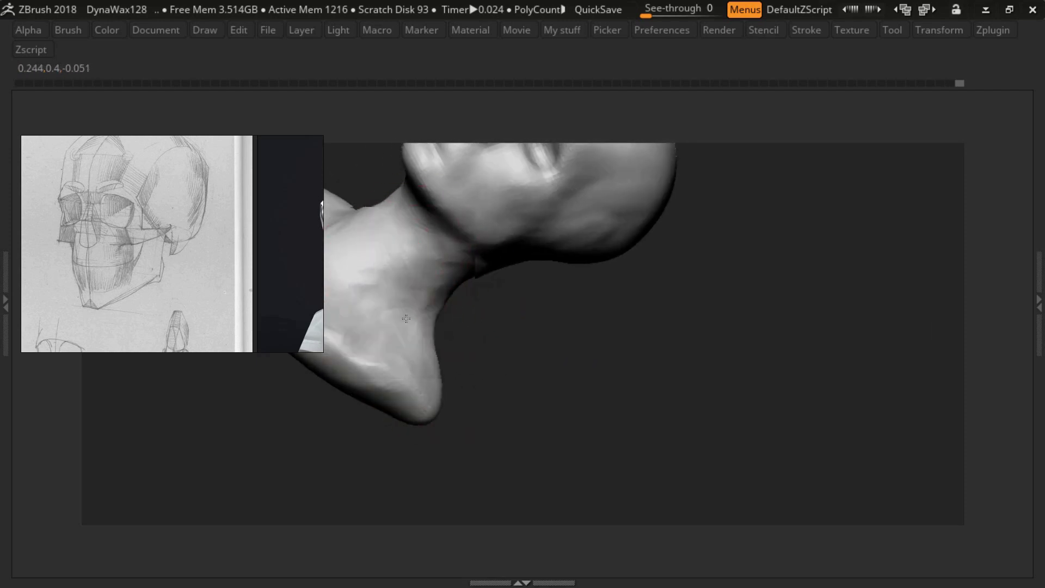
{"action": "mouse_move", "coordinate": [406, 318]}
{"action": "right_mouse_down"}
{"action": "mouse_move", "coordinate": [436, 350]}
{"action": "mouse_move", "coordinate": [470, 308]}
{"action": "right_mouse_up"}
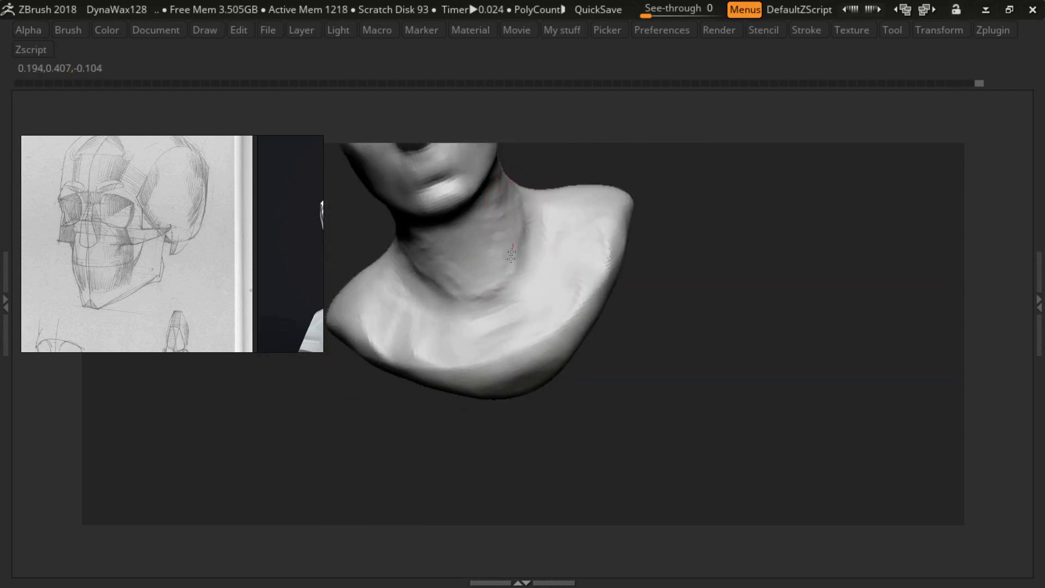
{"action": "mouse_move", "coordinate": [477, 306]}
{"action": "right_mouse_down"}
{"action": "mouse_move", "coordinate": [555, 266]}
{"action": "mouse_move", "coordinate": [494, 322]}
{"action": "mouse_move", "coordinate": [595, 338]}
{"action": "right_mouse_up"}
{"action": "key", "text": "Tab"}
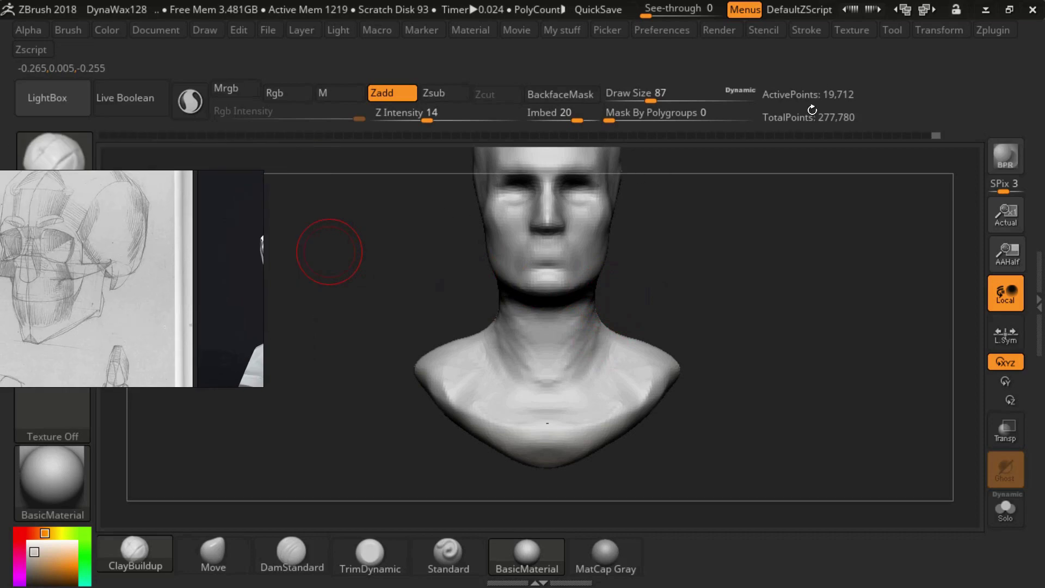
- Change a preferences option and check the head in profile and front views
{"action": "left_click", "coordinate": [689, 33]}
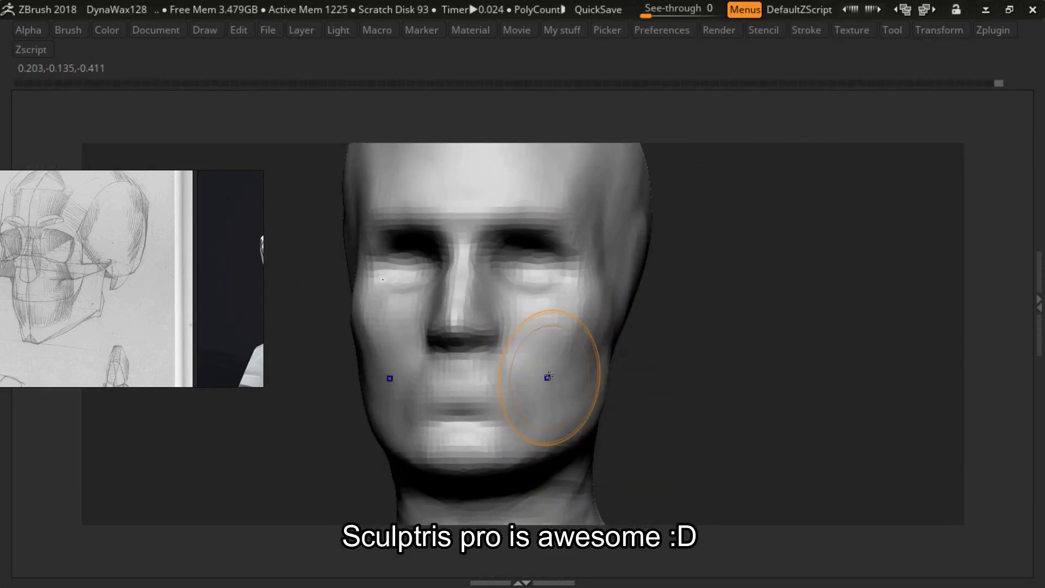
{"action": "mouse_move", "coordinate": [548, 385]}
{"action": "right_mouse_down"}
{"action": "mouse_move", "coordinate": [656, 287]}
{"action": "mouse_move", "coordinate": [603, 281]}
{"action": "mouse_move", "coordinate": [607, 298]}
{"action": "mouse_move", "coordinate": [610, 236]}
{"action": "right_mouse_up"}
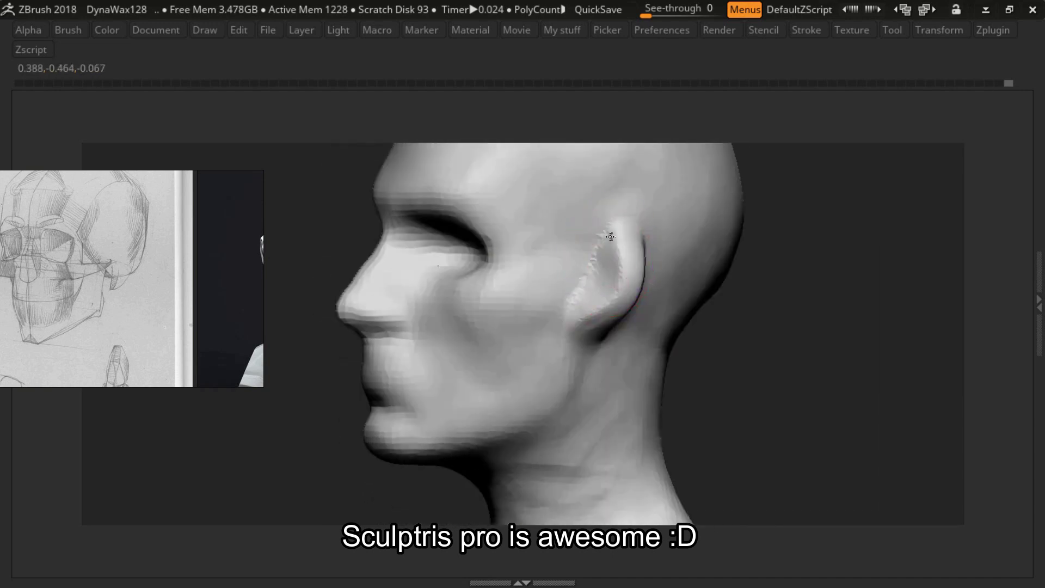
{"action": "mouse_move", "coordinate": [614, 281]}
{"action": "right_mouse_down"}
{"action": "mouse_move", "coordinate": [637, 261]}
{"action": "mouse_move", "coordinate": [660, 308]}
{"action": "mouse_move", "coordinate": [635, 303]}
{"action": "right_mouse_up"}
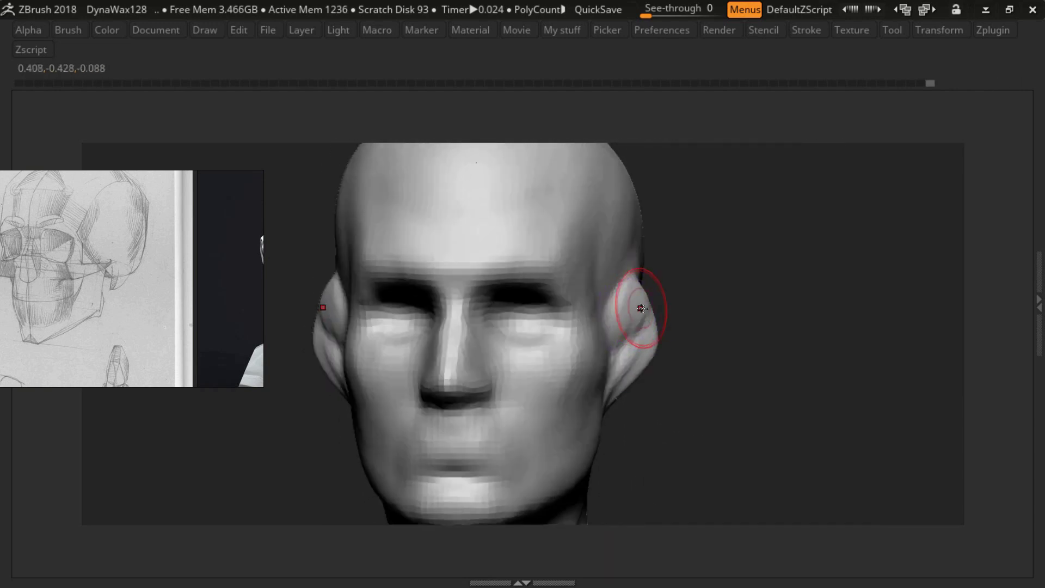
{"action": "mouse_move", "coordinate": [631, 370]}
{"action": "right_mouse_down"}
{"action": "mouse_move", "coordinate": [641, 315]}
{"action": "mouse_move", "coordinate": [699, 303]}
{"action": "mouse_move", "coordinate": [642, 279]}
{"action": "mouse_move", "coordinate": [642, 303]}
{"action": "right_mouse_up"}
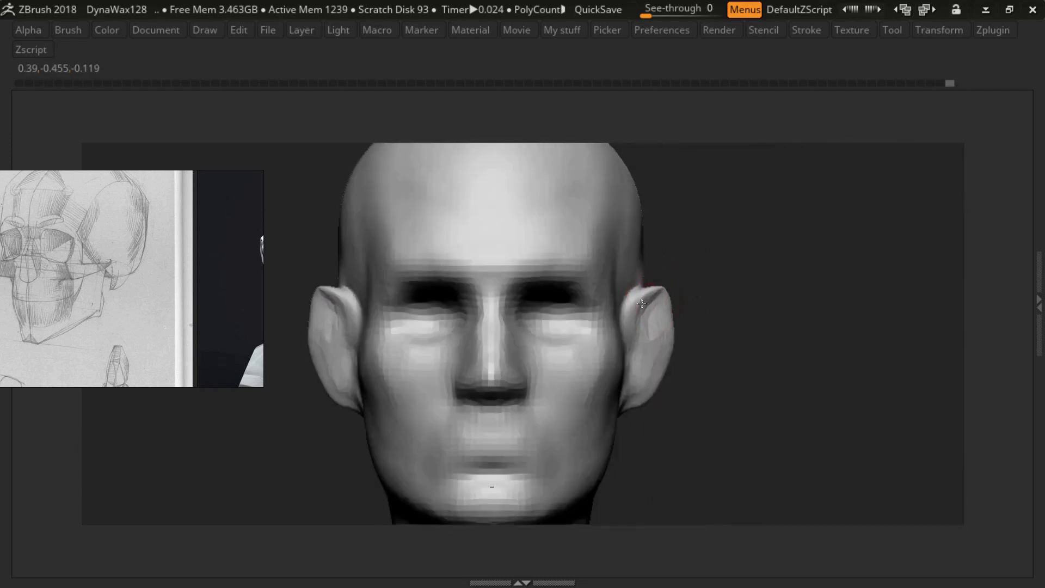
- Switch the reference to the face photos and block out the ears at adjusted brush sizes
{"action": "left_click", "coordinate": [186, 276]}
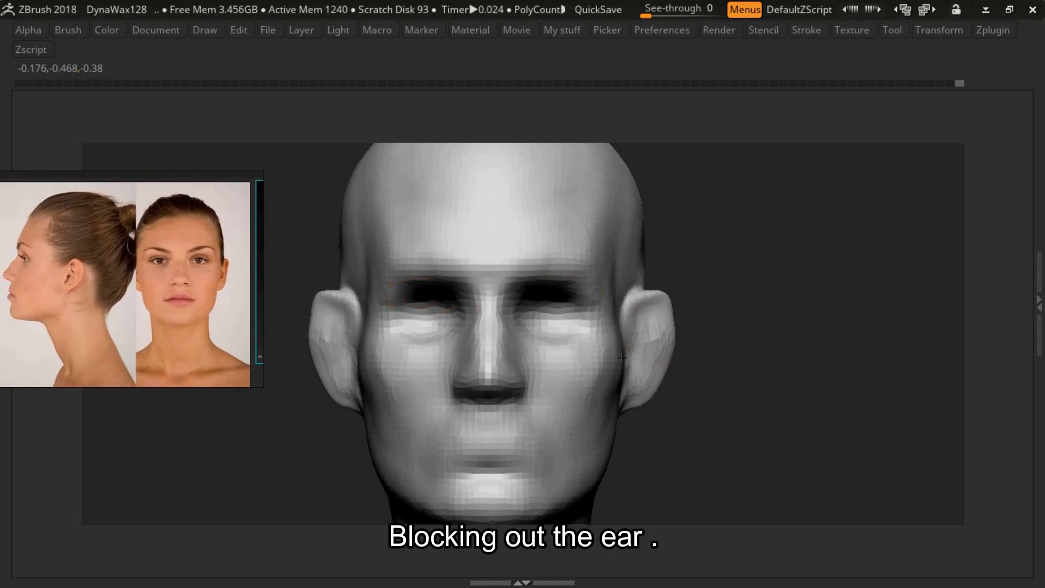
{"action": "right_click_drag", "start_coordinate": [664, 347], "coordinate": [614, 308]}
{"action": "key", "text": "s"}
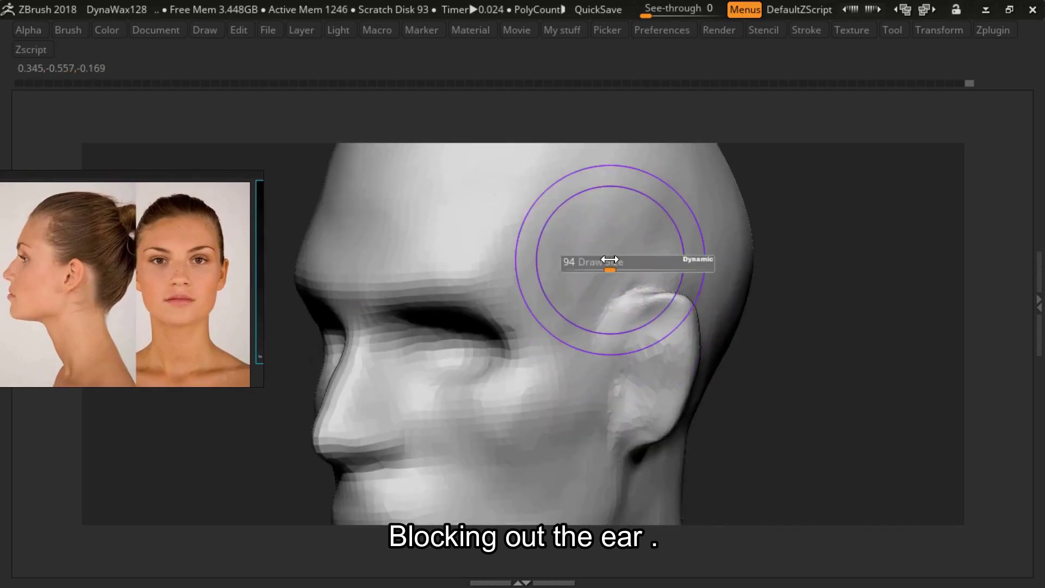
{"action": "mouse_move", "coordinate": [610, 260]}
{"action": "right_mouse_down"}
{"action": "mouse_move", "coordinate": [603, 233]}
{"action": "mouse_move", "coordinate": [553, 302]}
{"action": "right_mouse_up"}
{"action": "key", "text": "s"}
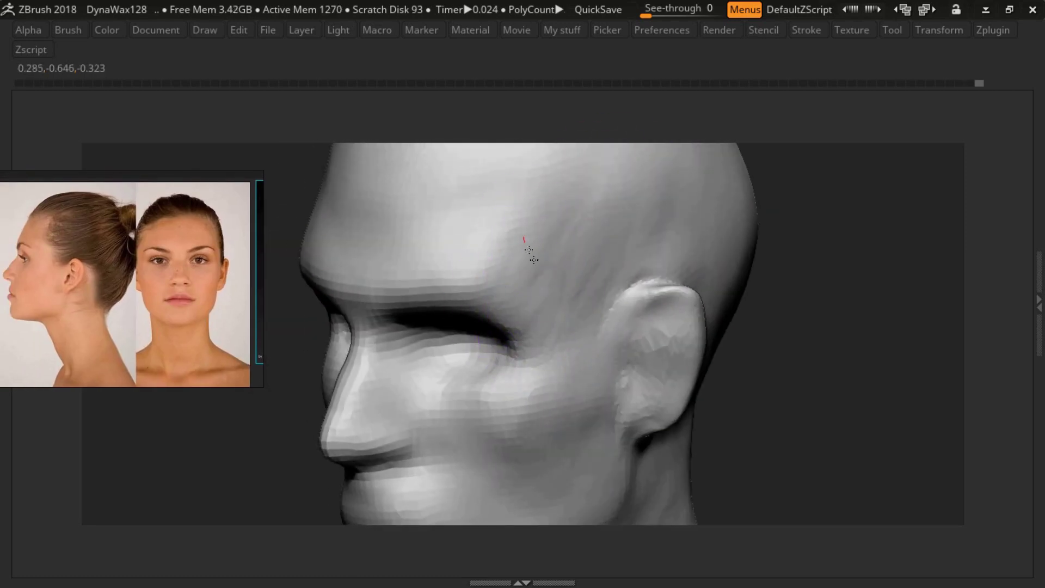
{"action": "mouse_move", "coordinate": [529, 250]}
{"action": "right_mouse_down"}
{"action": "mouse_move", "coordinate": [532, 234]}
{"action": "mouse_move", "coordinate": [434, 299]}
{"action": "mouse_move", "coordinate": [443, 353]}
{"action": "mouse_move", "coordinate": [401, 368]}
{"action": "mouse_move", "coordinate": [347, 323]}
{"action": "mouse_move", "coordinate": [508, 283]}
{"action": "mouse_move", "coordinate": [498, 272]}
{"action": "mouse_move", "coordinate": [466, 287]}
{"action": "mouse_move", "coordinate": [443, 223]}
{"action": "mouse_move", "coordinate": [432, 229]}
{"action": "mouse_move", "coordinate": [479, 257]}
{"action": "mouse_move", "coordinate": [477, 241]}
{"action": "mouse_move", "coordinate": [452, 246]}
{"action": "mouse_move", "coordinate": [479, 240]}
{"action": "mouse_move", "coordinate": [497, 344]}
{"action": "mouse_move", "coordinate": [540, 349]}
{"action": "right_mouse_up"}
{"action": "key", "text": "s"}
{"action": "key", "text": "s"}
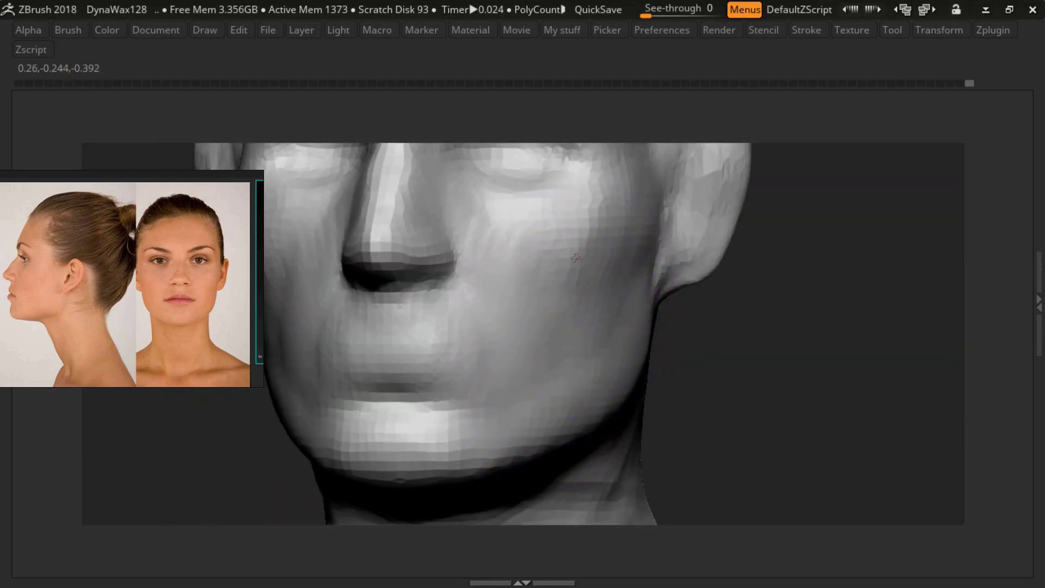
- Define the cheek and jaw planes from side and frontal views
{"action": "mouse_move", "coordinate": [578, 318]}
{"action": "right_mouse_down"}
{"action": "mouse_move", "coordinate": [527, 335]}
{"action": "mouse_move", "coordinate": [536, 269]}
{"action": "mouse_move", "coordinate": [505, 218]}
{"action": "right_mouse_up"}
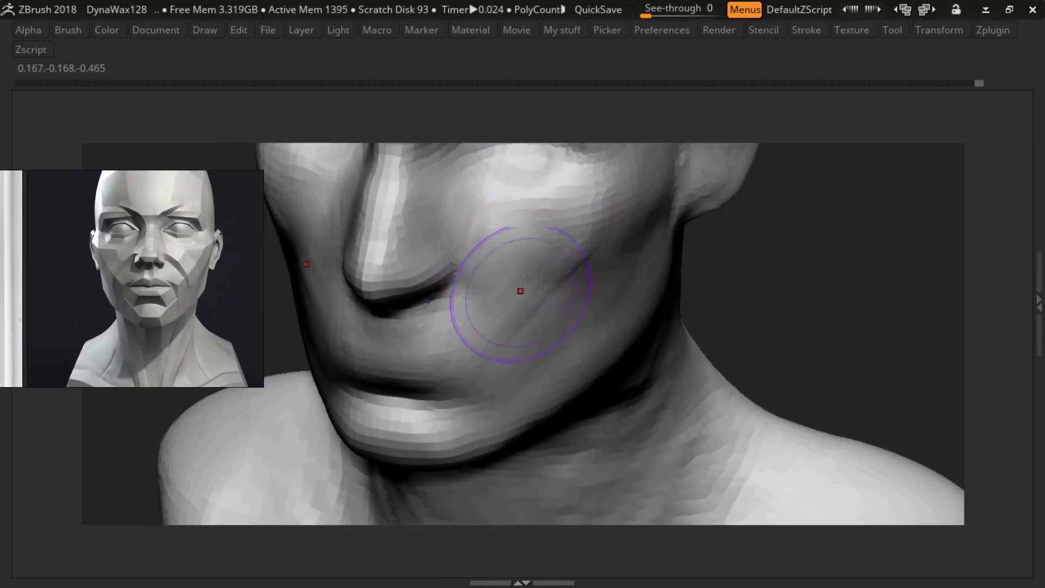
{"action": "mouse_move", "coordinate": [482, 254]}
{"action": "right_mouse_down"}
{"action": "mouse_move", "coordinate": [518, 226]}
{"action": "mouse_move", "coordinate": [551, 285]}
{"action": "right_mouse_up"}
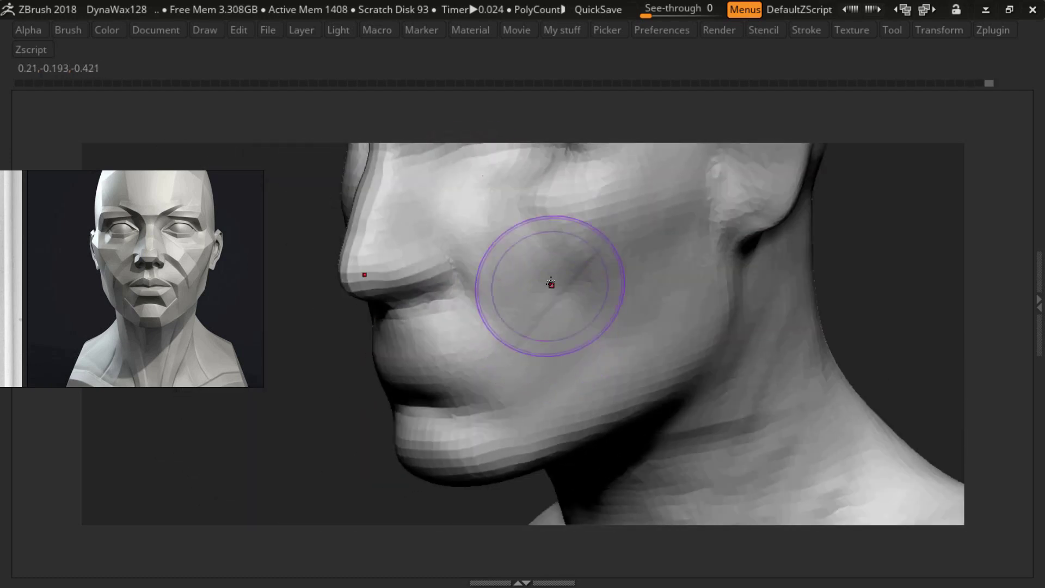
{"action": "right_click_drag", "start_coordinate": [545, 339], "coordinate": [628, 374]}
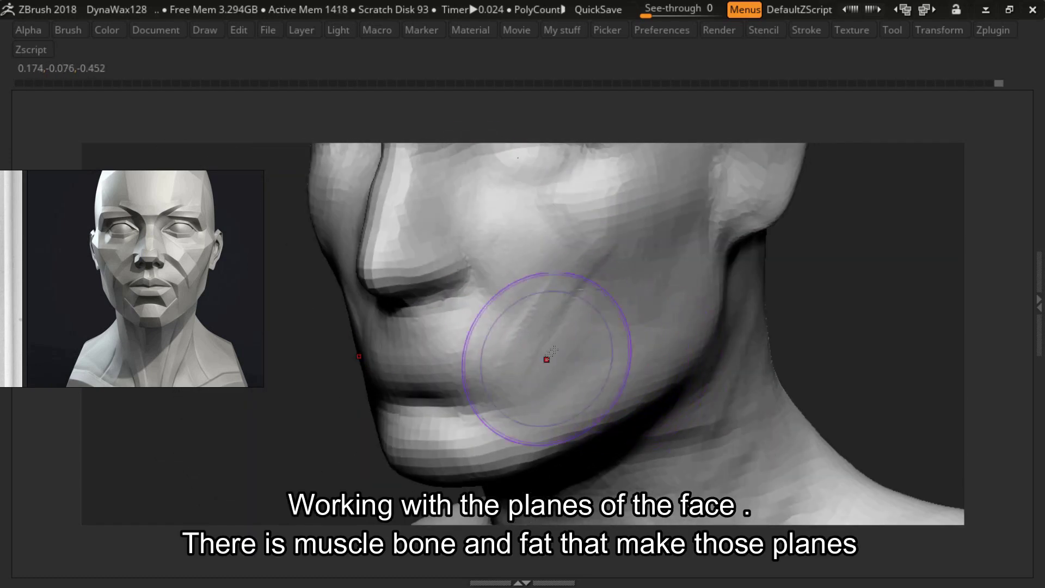
{"action": "mouse_move", "coordinate": [551, 353]}
{"action": "right_mouse_down"}
{"action": "mouse_move", "coordinate": [604, 336]}
{"action": "mouse_move", "coordinate": [501, 299]}
{"action": "mouse_move", "coordinate": [527, 168]}
{"action": "mouse_move", "coordinate": [559, 299]}
{"action": "mouse_move", "coordinate": [565, 282]}
{"action": "right_mouse_up"}
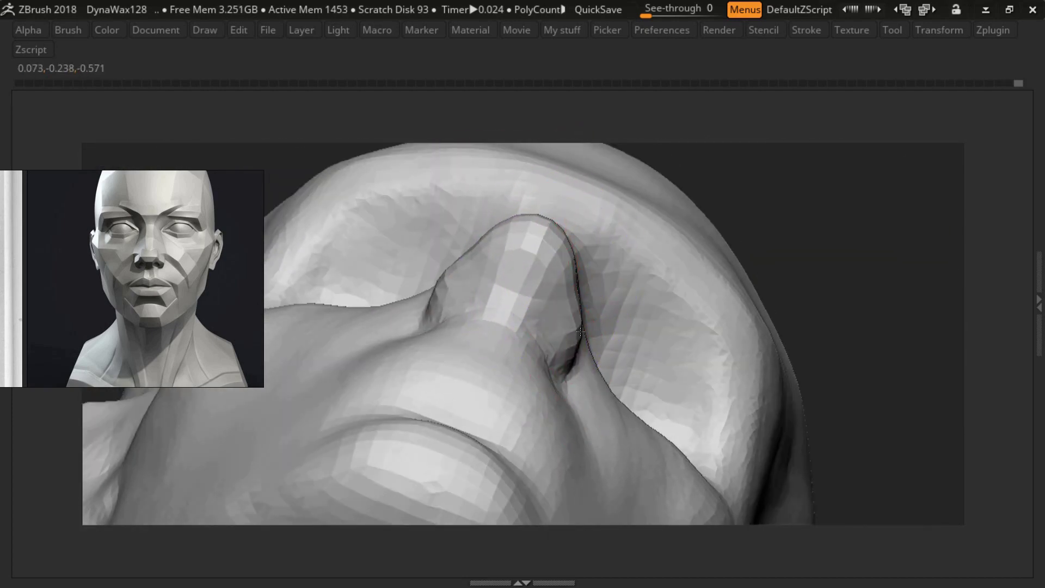
- Hollow out the nostrils and shape the nose wings from below
{"action": "mouse_move", "coordinate": [580, 332]}
{"action": "right_mouse_down"}
{"action": "mouse_move", "coordinate": [513, 299]}
{"action": "mouse_move", "coordinate": [549, 283]}
{"action": "mouse_move", "coordinate": [581, 297]}
{"action": "mouse_move", "coordinate": [508, 240]}
{"action": "mouse_move", "coordinate": [520, 383]}
{"action": "mouse_move", "coordinate": [524, 357]}
{"action": "mouse_move", "coordinate": [479, 272]}
{"action": "mouse_move", "coordinate": [451, 269]}
{"action": "mouse_move", "coordinate": [468, 305]}
{"action": "right_mouse_up"}
{"action": "right_click_drag", "start_coordinate": [462, 266], "coordinate": [478, 292]}
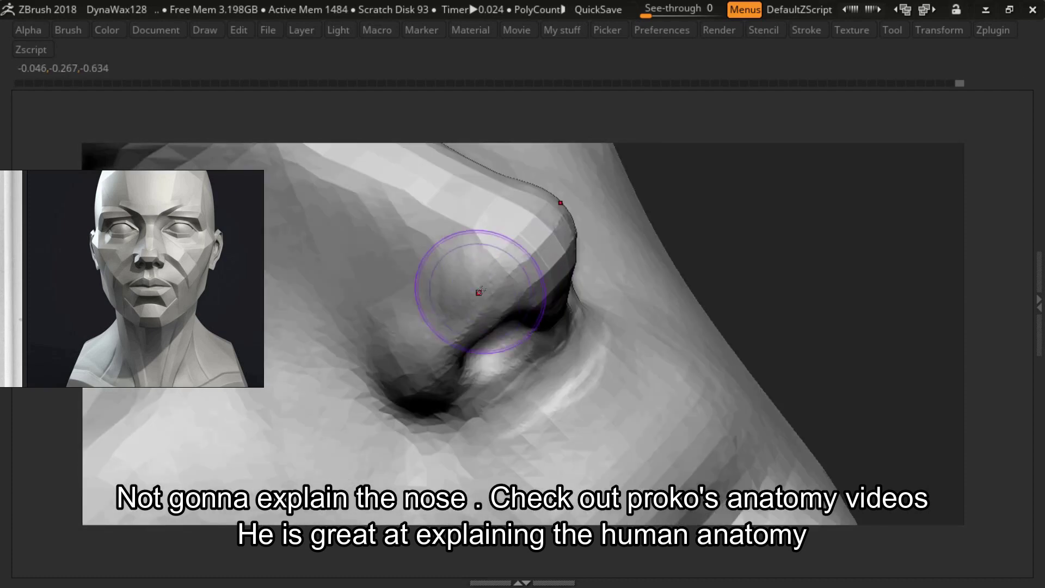
{"action": "key", "text": "f"}
{"action": "right_click_drag", "start_coordinate": [497, 221], "coordinate": [565, 172]}
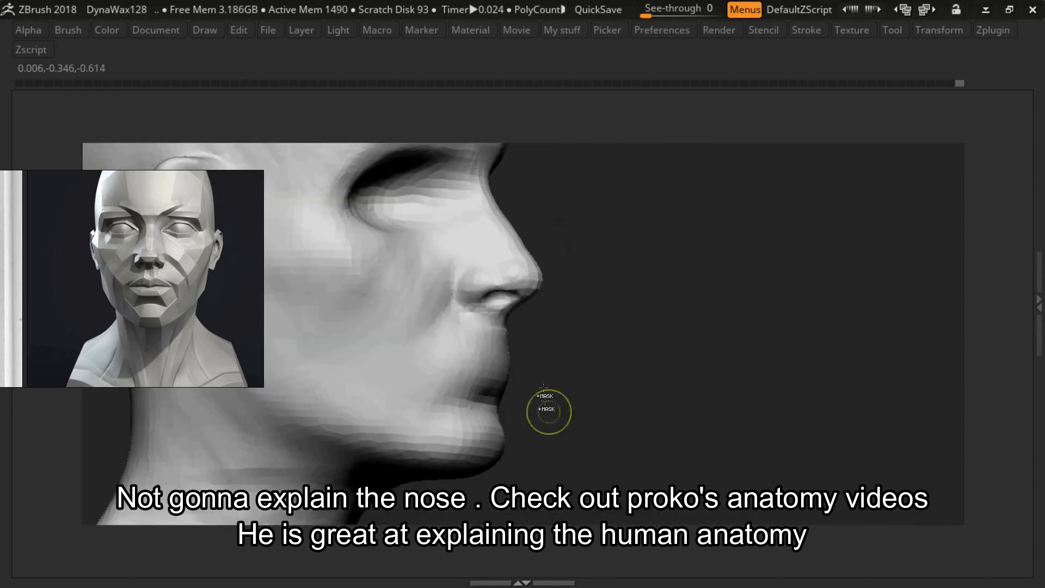
{"action": "mouse_move", "coordinate": [548, 412]}
{"action": "right_mouse_down"}
{"action": "mouse_move", "coordinate": [534, 291]}
{"action": "mouse_move", "coordinate": [526, 312]}
{"action": "mouse_move", "coordinate": [582, 331]}
{"action": "mouse_move", "coordinate": [546, 332]}
{"action": "mouse_move", "coordinate": [532, 284]}
{"action": "mouse_move", "coordinate": [481, 331]}
{"action": "right_mouse_up"}
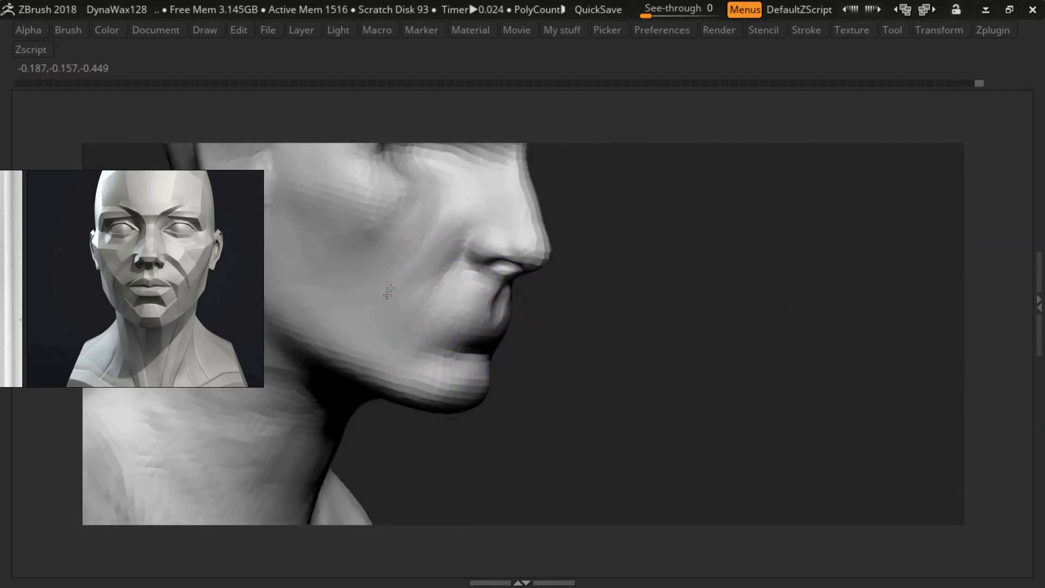
- Mask everything except the lips, sculpt them fuller in profile, and clear the mask
{"action": "mouse_move", "coordinate": [397, 183]}
{"action": "right_mouse_down"}
{"action": "mouse_move", "coordinate": [582, 213]}
{"action": "mouse_move", "coordinate": [502, 320]}
{"action": "mouse_move", "coordinate": [454, 323]}
{"action": "mouse_move", "coordinate": [483, 376]}
{"action": "mouse_move", "coordinate": [408, 259]}
{"action": "mouse_move", "coordinate": [419, 284]}
{"action": "mouse_move", "coordinate": [483, 232]}
{"action": "mouse_move", "coordinate": [625, 361]}
{"action": "right_mouse_up"}
{"action": "mouse_move", "coordinate": [517, 338]}
{"action": "right_mouse_down"}
{"action": "mouse_move", "coordinate": [565, 351]}
{"action": "mouse_move", "coordinate": [513, 345]}
{"action": "mouse_move", "coordinate": [521, 350]}
{"action": "right_mouse_up"}
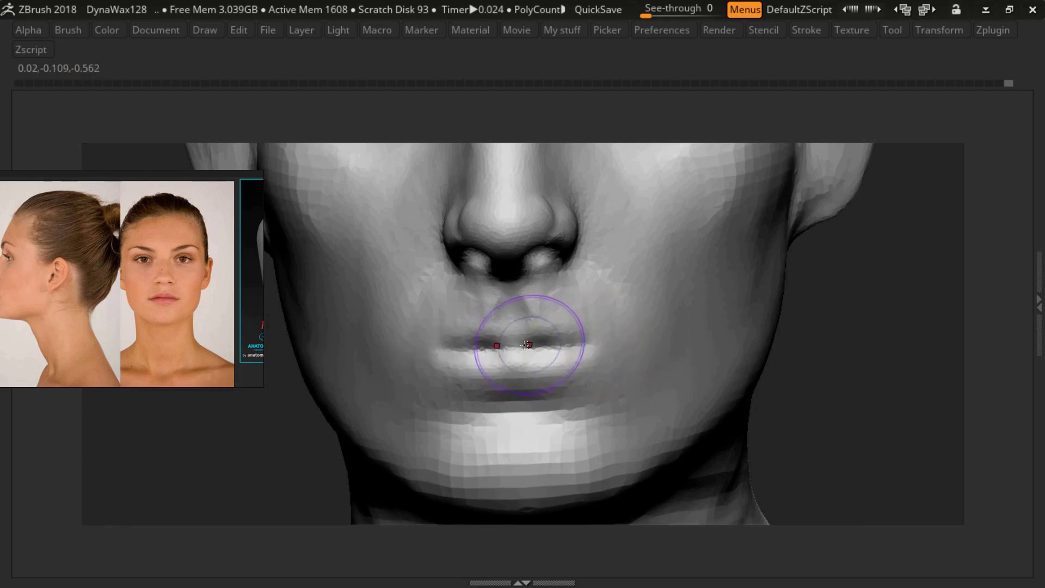
{"action": "mouse_move", "coordinate": [628, 351]}
{"action": "right_mouse_down"}
{"action": "mouse_move", "coordinate": [400, 353]}
{"action": "mouse_move", "coordinate": [591, 350]}
{"action": "right_mouse_up"}
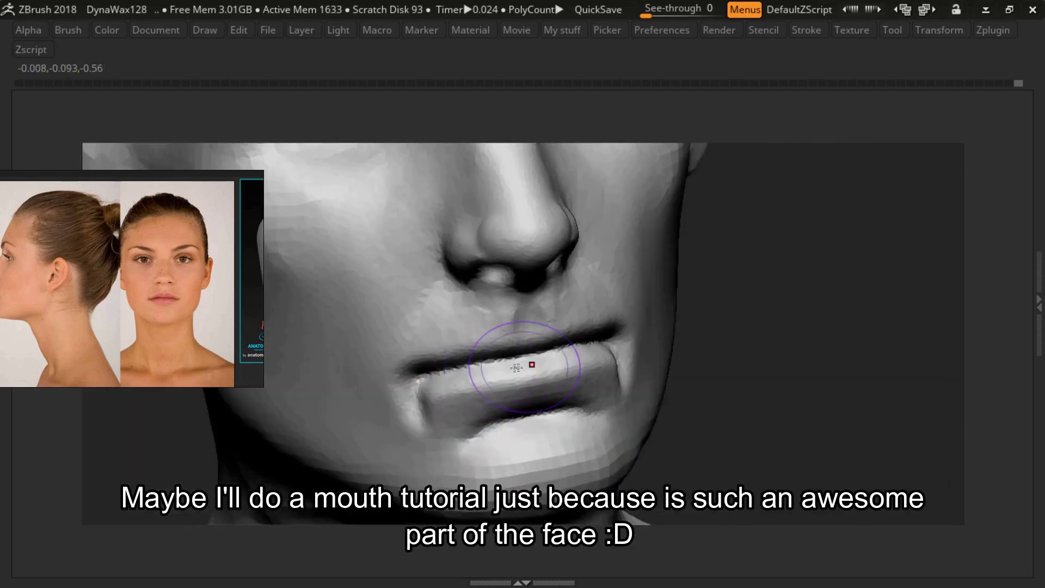
{"action": "mouse_move", "coordinate": [532, 368]}
{"action": "right_mouse_down"}
{"action": "mouse_move", "coordinate": [531, 279]}
{"action": "mouse_move", "coordinate": [564, 316]}
{"action": "right_mouse_up"}
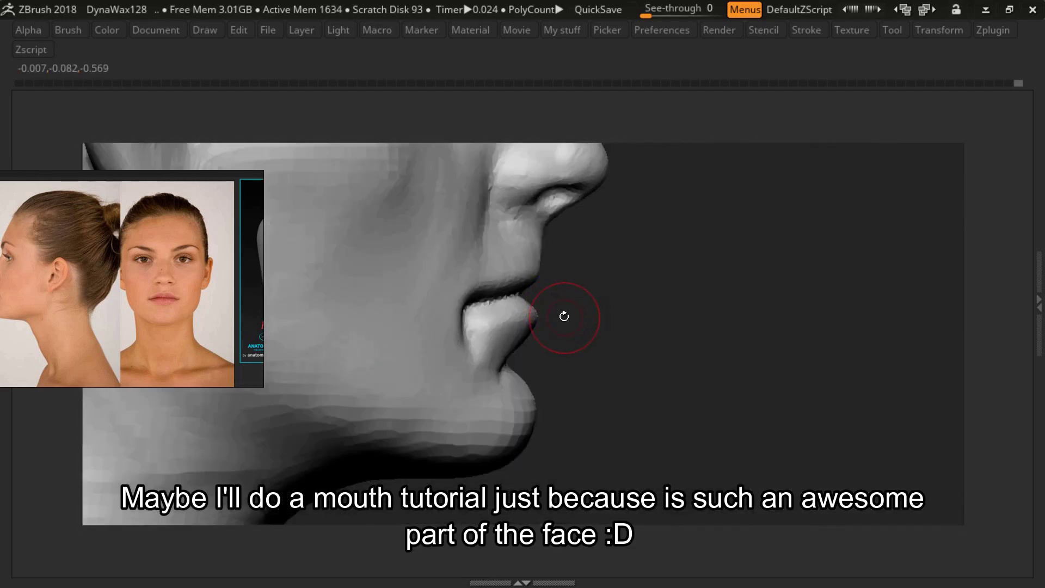
{"action": "left_click", "coordinate": [566, 344], "text": "ctrl"}
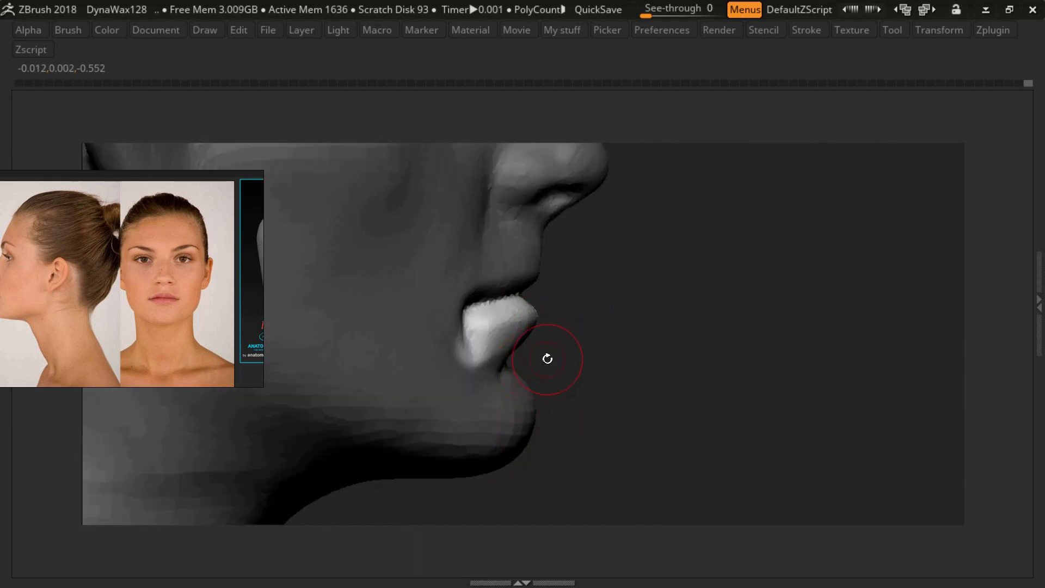
{"action": "left_click_drag", "start_coordinate": [558, 330], "coordinate": [564, 306], "text": "ctrl"}
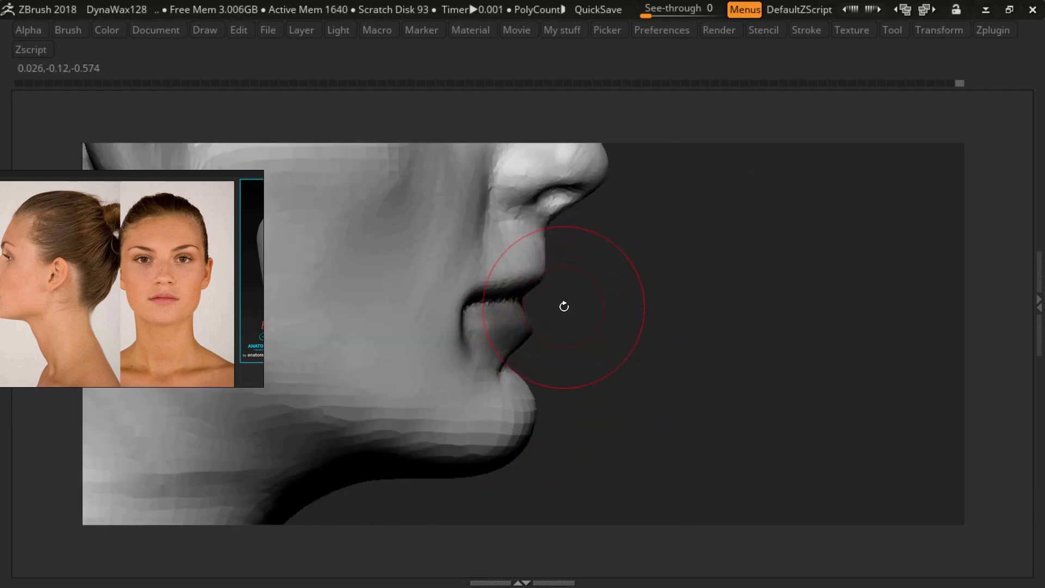
- Frame the side-profile reference photo and recheck the lip mask before clearing it again
{"action": "scroll", "coordinate": [163, 283], "scroll_direction": "up", "scroll_amount": 2}
{"action": "middle_click_drag", "start_coordinate": [125, 294], "coordinate": [165, 296]}
{"action": "scroll", "coordinate": [162, 289], "scroll_direction": "up", "scroll_amount": 2}
{"action": "scroll", "coordinate": [159, 280], "scroll_direction": "up", "scroll_amount": 2}
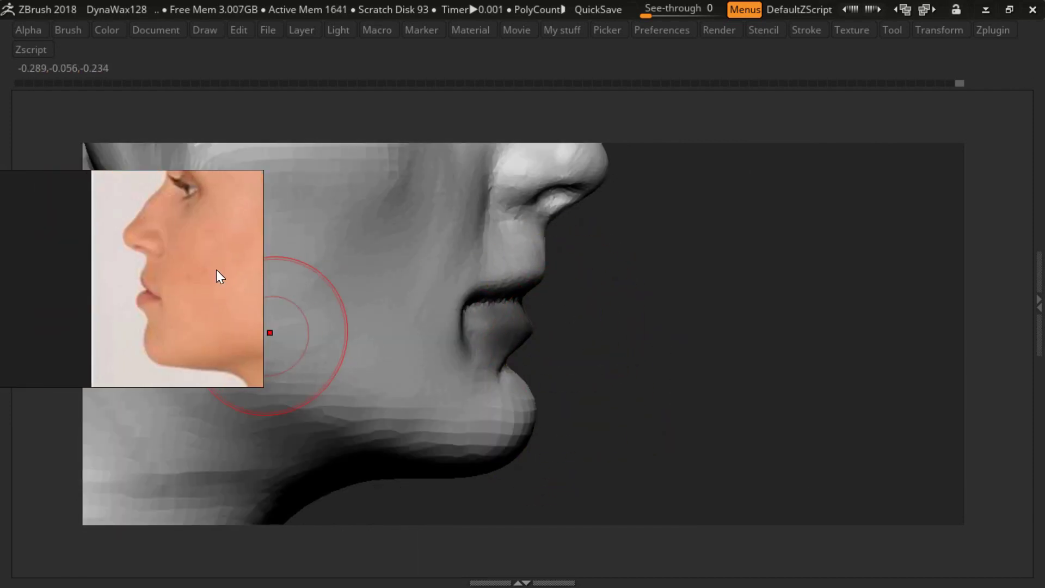
{"action": "middle_click_drag", "start_coordinate": [217, 269], "coordinate": [201, 252]}
{"action": "key", "text": "ctrl+z"}
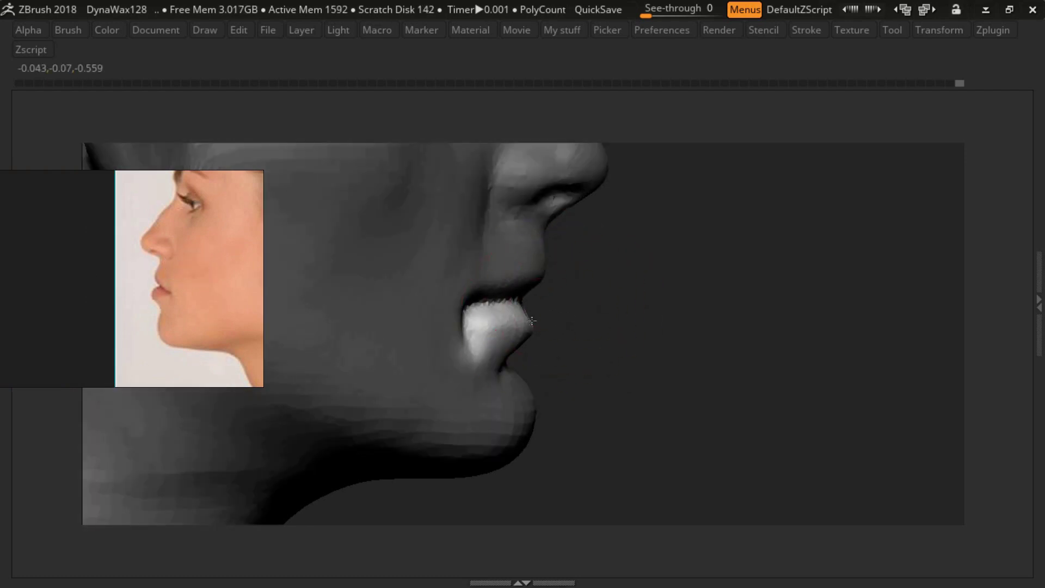
{"action": "key", "text": "ctrl+shift+z"}
{"action": "mouse_move", "coordinate": [526, 323]}
{"action": "right_mouse_down"}
{"action": "mouse_move", "coordinate": [385, 350]}
{"action": "mouse_move", "coordinate": [602, 275]}
{"action": "right_mouse_up"}
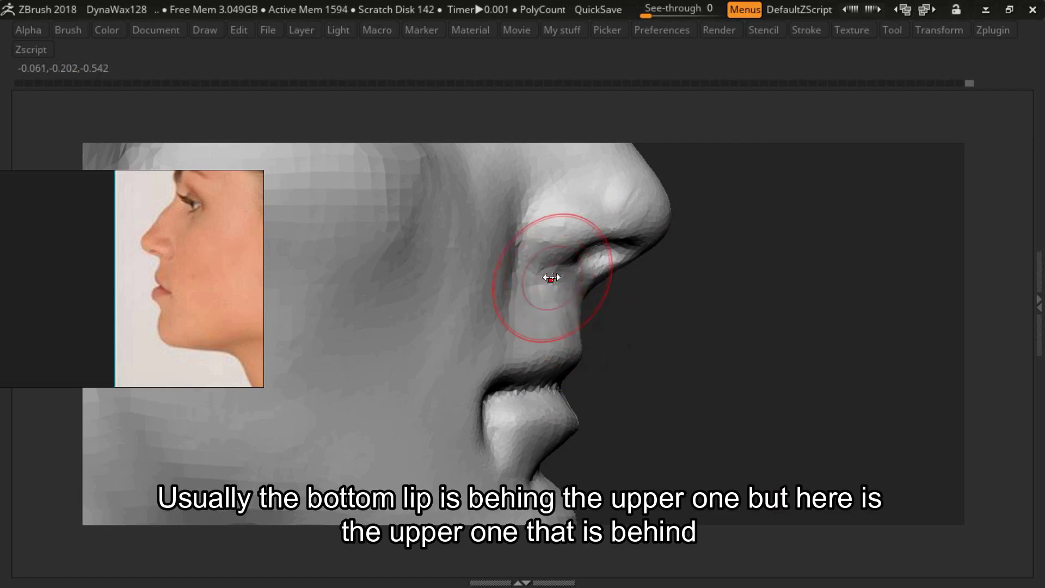
- Sculpt thicker, more defined nostrils and nose wings from side, below and front
{"action": "mouse_move", "coordinate": [562, 265]}
{"action": "right_mouse_down"}
{"action": "mouse_move", "coordinate": [553, 291]}
{"action": "mouse_move", "coordinate": [518, 303]}
{"action": "mouse_move", "coordinate": [740, 313]}
{"action": "right_mouse_up"}
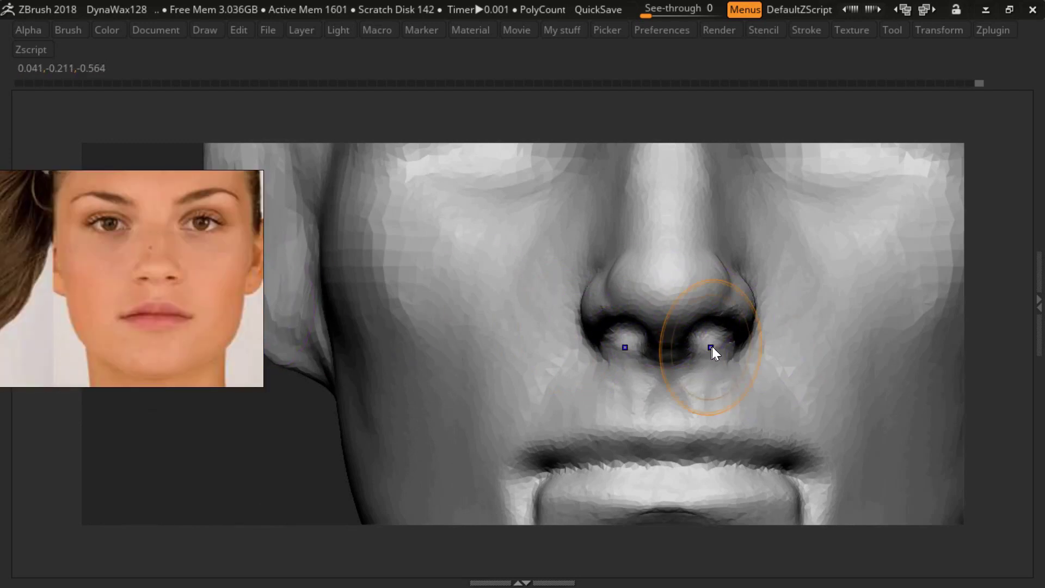
{"action": "right_click_drag", "start_coordinate": [712, 346], "coordinate": [712, 378]}
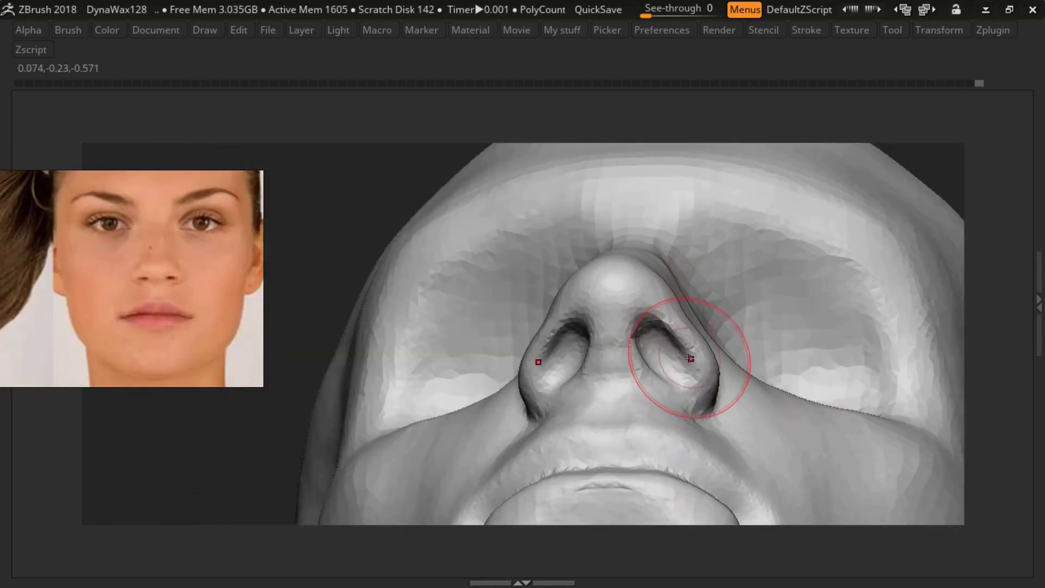
{"action": "mouse_move", "coordinate": [665, 359]}
{"action": "right_mouse_down", "text": "shift"}
{"action": "mouse_move", "coordinate": [681, 377]}
{"action": "mouse_move", "coordinate": [182, 327]}
{"action": "right_mouse_up", "text": "shift"}
{"action": "mouse_move", "coordinate": [602, 369]}
{"action": "right_mouse_down", "text": "ctrl"}
{"action": "mouse_move", "coordinate": [675, 319]}
{"action": "mouse_move", "coordinate": [552, 332]}
{"action": "mouse_move", "coordinate": [527, 313]}
{"action": "mouse_move", "coordinate": [560, 304]}
{"action": "mouse_move", "coordinate": [618, 299]}
{"action": "mouse_move", "coordinate": [602, 345]}
{"action": "mouse_move", "coordinate": [501, 361]}
{"action": "mouse_move", "coordinate": [573, 407]}
{"action": "mouse_move", "coordinate": [588, 408]}
{"action": "mouse_move", "coordinate": [615, 370]}
{"action": "mouse_move", "coordinate": [644, 391]}
{"action": "mouse_move", "coordinate": [523, 331]}
{"action": "mouse_move", "coordinate": [548, 359]}
{"action": "right_mouse_up", "text": "ctrl"}
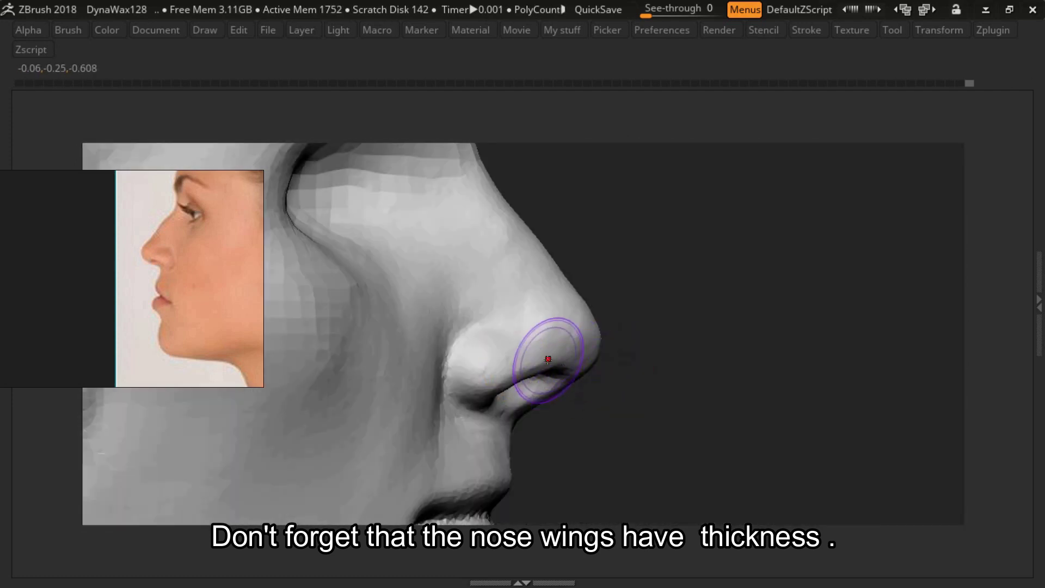
- Answer NO to the Dynamic Subdiv prompt, keeping dynamic subdivision off
{"action": "key", "text": "d"}
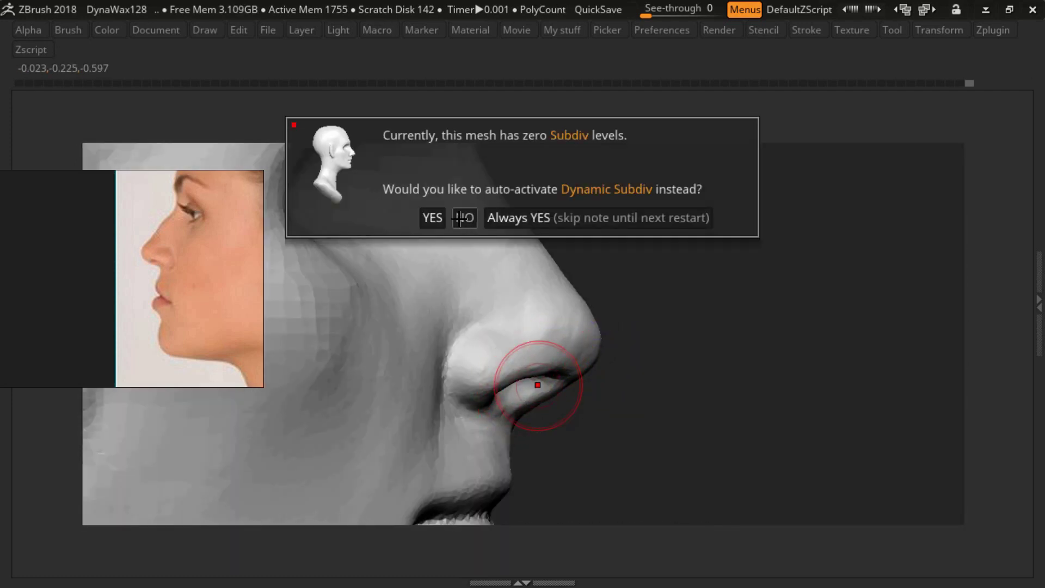
{"action": "left_click", "coordinate": [472, 218]}
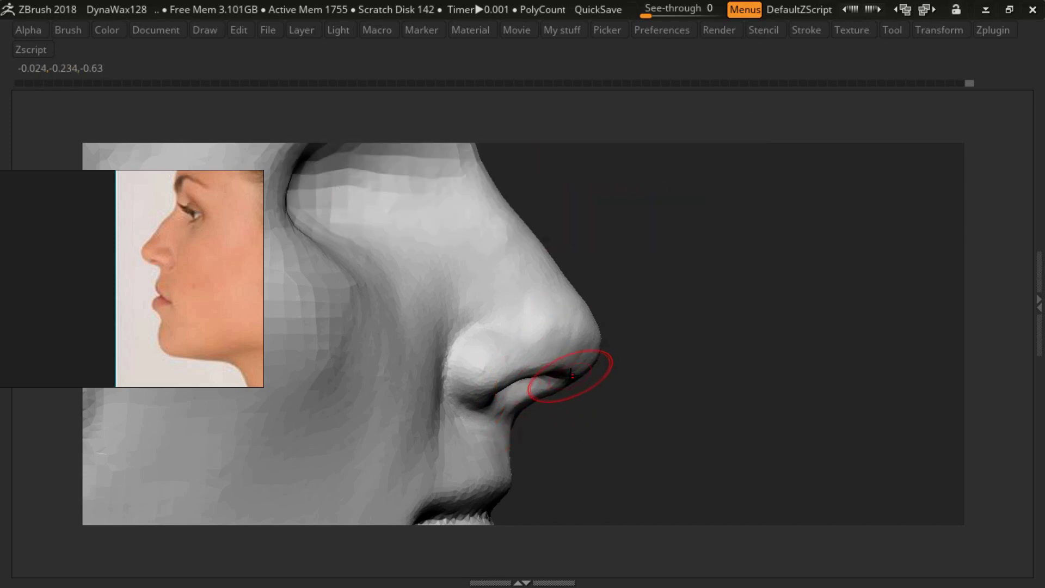
{"action": "right_click_drag", "start_coordinate": [516, 415], "coordinate": [514, 413]}
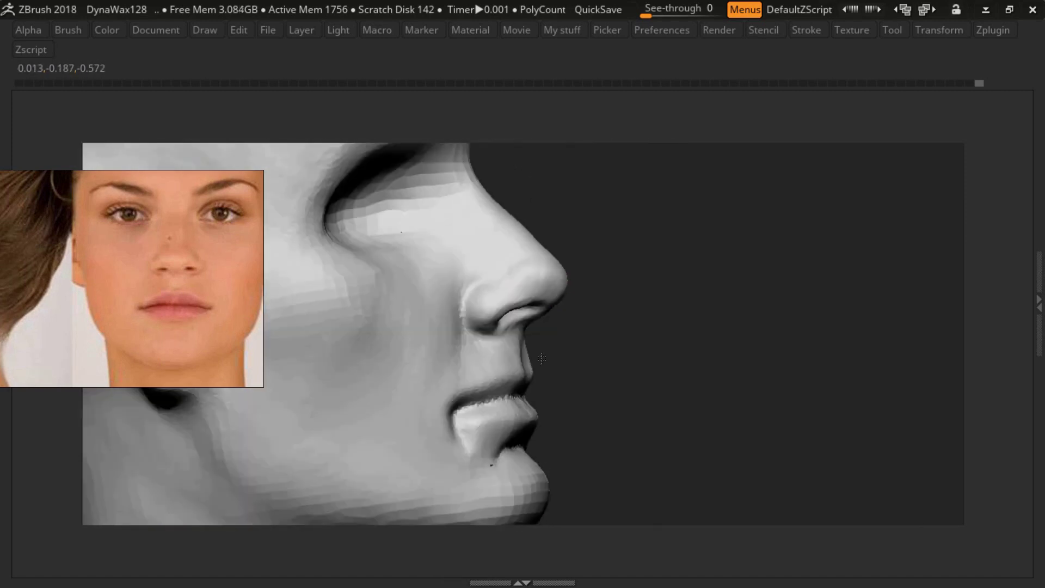
- Build fuller lip volumes with Clay Buildup while checking the profile and three-quarter views
{"action": "left_click_drag", "start_coordinate": [541, 358], "coordinate": [559, 290]}
{"action": "mouse_move", "coordinate": [543, 312]}
{"action": "right_mouse_down"}
{"action": "mouse_move", "coordinate": [555, 347]}
{"action": "mouse_move", "coordinate": [591, 350]}
{"action": "mouse_move", "coordinate": [614, 384]}
{"action": "mouse_move", "coordinate": [541, 396]}
{"action": "mouse_move", "coordinate": [585, 400]}
{"action": "mouse_move", "coordinate": [562, 405]}
{"action": "mouse_move", "coordinate": [534, 330]}
{"action": "mouse_move", "coordinate": [552, 397]}
{"action": "mouse_move", "coordinate": [559, 351]}
{"action": "mouse_move", "coordinate": [599, 412]}
{"action": "mouse_move", "coordinate": [578, 384]}
{"action": "mouse_move", "coordinate": [648, 354]}
{"action": "mouse_move", "coordinate": [555, 360]}
{"action": "mouse_move", "coordinate": [547, 349]}
{"action": "mouse_move", "coordinate": [551, 360]}
{"action": "right_mouse_up"}
{"action": "mouse_move", "coordinate": [478, 373]}
{"action": "right_mouse_down"}
{"action": "mouse_move", "coordinate": [490, 420]}
{"action": "mouse_move", "coordinate": [689, 432]}
{"action": "mouse_move", "coordinate": [636, 345]}
{"action": "right_mouse_up"}
{"action": "key", "text": "s"}
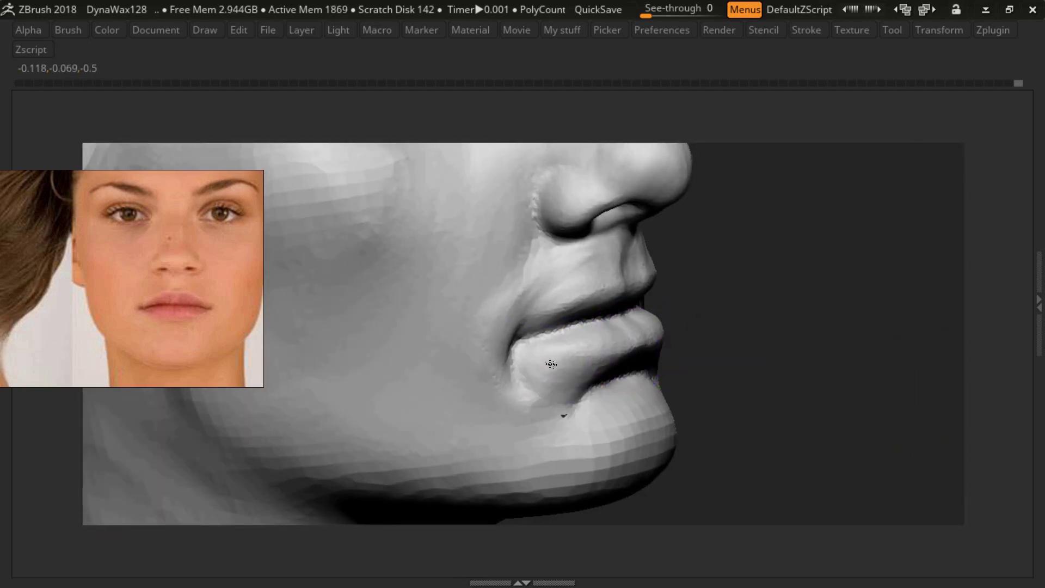
{"action": "mouse_move", "coordinate": [551, 364]}
{"action": "right_mouse_down"}
{"action": "mouse_move", "coordinate": [515, 366]}
{"action": "mouse_move", "coordinate": [707, 353]}
{"action": "mouse_move", "coordinate": [558, 364]}
{"action": "mouse_move", "coordinate": [541, 345]}
{"action": "mouse_move", "coordinate": [599, 381]}
{"action": "mouse_move", "coordinate": [646, 376]}
{"action": "mouse_move", "coordinate": [737, 274]}
{"action": "mouse_move", "coordinate": [626, 256]}
{"action": "mouse_move", "coordinate": [595, 233]}
{"action": "mouse_move", "coordinate": [559, 301]}
{"action": "mouse_move", "coordinate": [500, 259]}
{"action": "right_mouse_up"}
{"action": "key", "text": "s"}
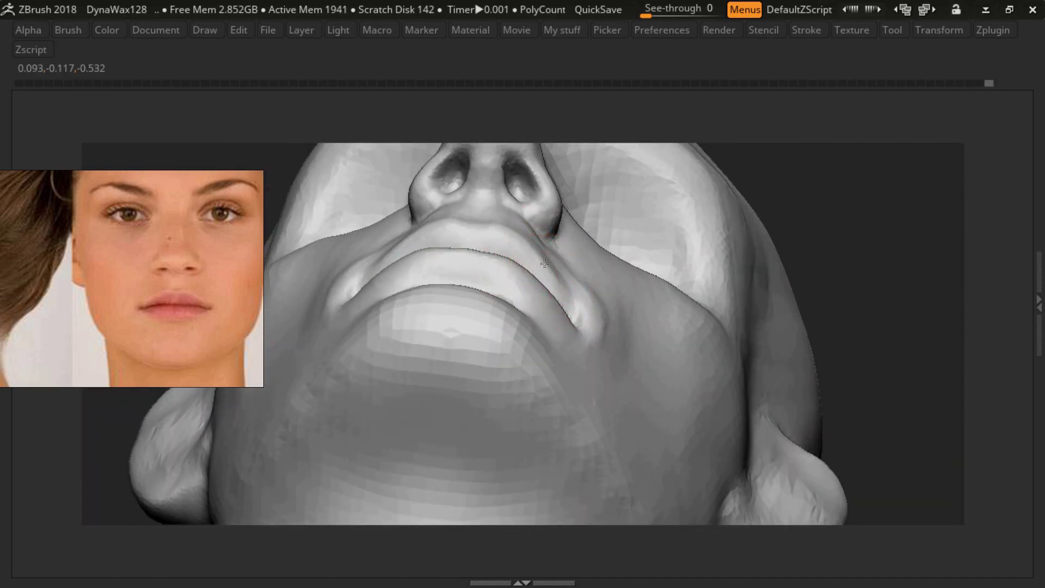
- Shape the mouth corners and the area above the upper lip from several angles
{"action": "mouse_move", "coordinate": [576, 339]}
{"action": "right_mouse_down"}
{"action": "mouse_move", "coordinate": [431, 310]}
{"action": "mouse_move", "coordinate": [443, 328]}
{"action": "mouse_move", "coordinate": [461, 287]}
{"action": "mouse_move", "coordinate": [431, 252]}
{"action": "mouse_move", "coordinate": [450, 256]}
{"action": "right_mouse_up"}
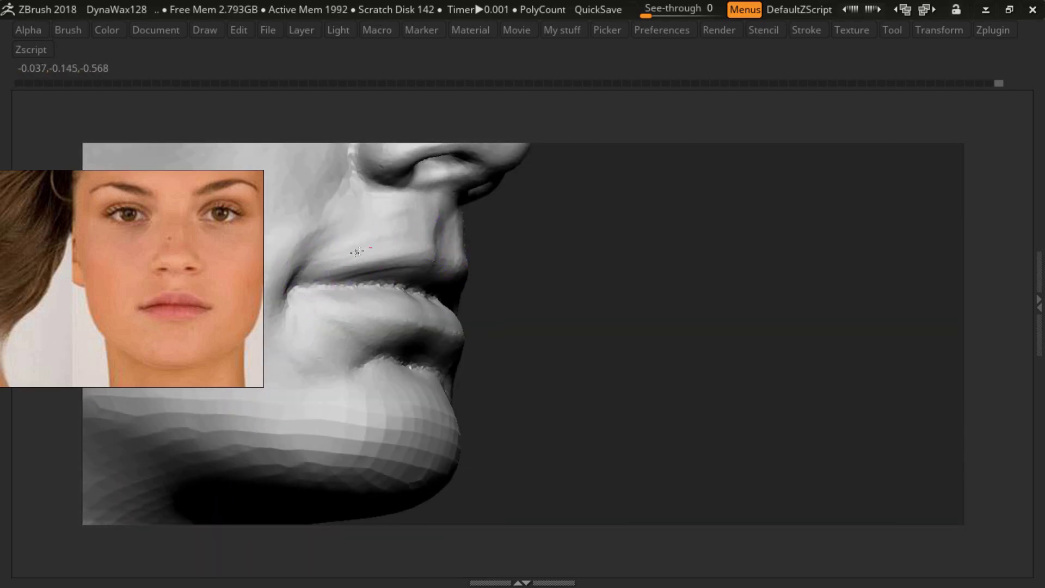
{"action": "mouse_move", "coordinate": [356, 252]}
{"action": "right_mouse_down"}
{"action": "mouse_move", "coordinate": [320, 240]}
{"action": "mouse_move", "coordinate": [348, 302]}
{"action": "mouse_move", "coordinate": [608, 245]}
{"action": "mouse_move", "coordinate": [497, 275]}
{"action": "mouse_move", "coordinate": [505, 259]}
{"action": "mouse_move", "coordinate": [604, 229]}
{"action": "mouse_move", "coordinate": [590, 256]}
{"action": "right_mouse_up"}
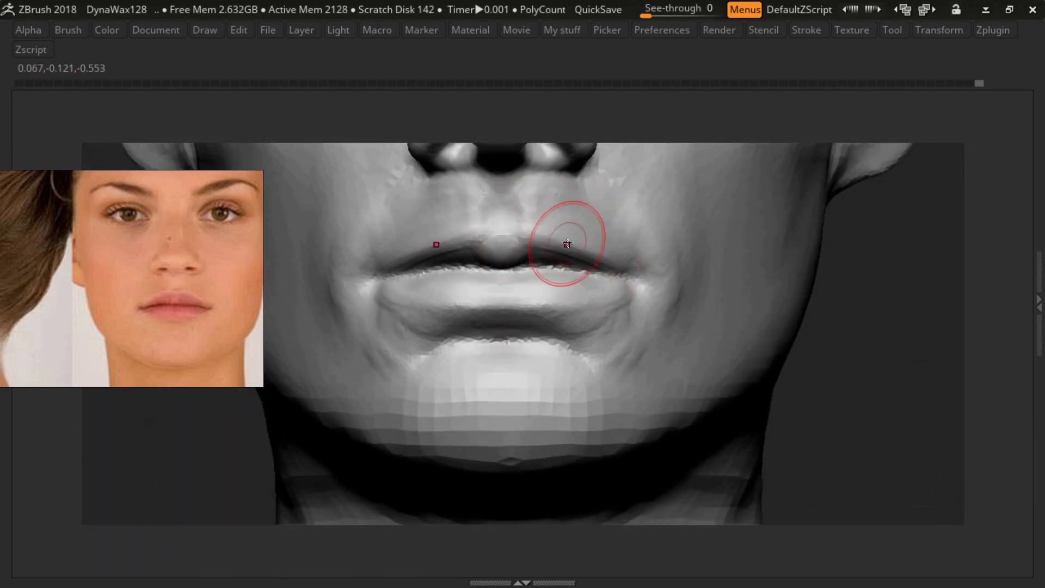
{"action": "mouse_move", "coordinate": [539, 271]}
{"action": "right_mouse_down"}
{"action": "mouse_move", "coordinate": [470, 264]}
{"action": "mouse_move", "coordinate": [539, 257]}
{"action": "right_mouse_up"}
{"action": "mouse_move", "coordinate": [613, 267]}
{"action": "right_mouse_down"}
{"action": "mouse_move", "coordinate": [593, 283]}
{"action": "mouse_move", "coordinate": [426, 280]}
{"action": "mouse_move", "coordinate": [560, 291]}
{"action": "mouse_move", "coordinate": [491, 302]}
{"action": "mouse_move", "coordinate": [547, 285]}
{"action": "mouse_move", "coordinate": [373, 243]}
{"action": "mouse_move", "coordinate": [634, 280]}
{"action": "mouse_move", "coordinate": [611, 263]}
{"action": "right_mouse_up"}
{"action": "key", "text": "f"}
{"action": "mouse_move", "coordinate": [620, 310]}
{"action": "right_mouse_down"}
{"action": "mouse_move", "coordinate": [538, 307]}
{"action": "mouse_move", "coordinate": [505, 237]}
{"action": "mouse_move", "coordinate": [641, 276]}
{"action": "mouse_move", "coordinate": [621, 303]}
{"action": "mouse_move", "coordinate": [544, 294]}
{"action": "mouse_move", "coordinate": [527, 320]}
{"action": "mouse_move", "coordinate": [549, 315]}
{"action": "mouse_move", "coordinate": [528, 272]}
{"action": "right_mouse_up"}
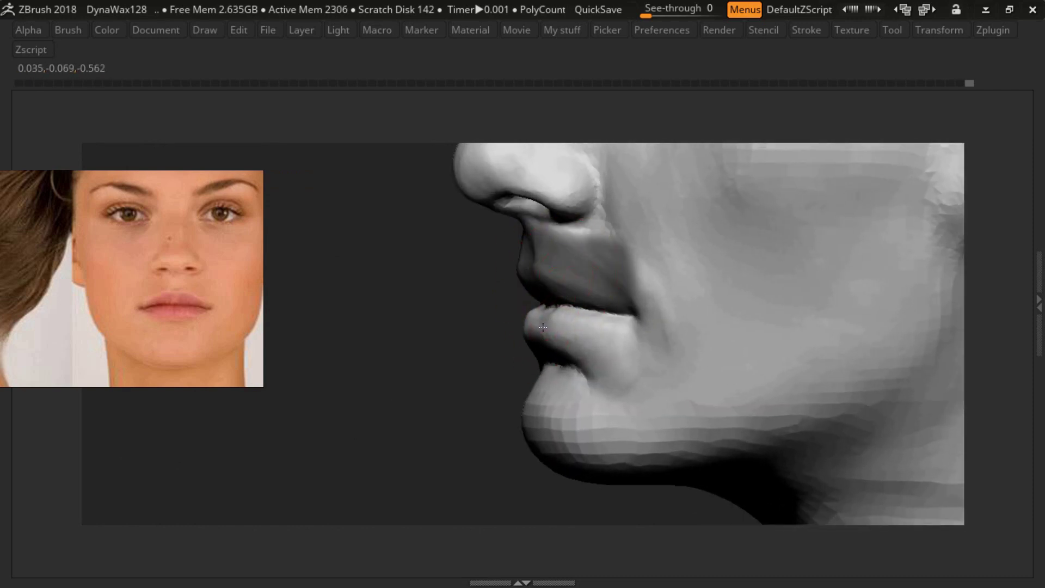
{"action": "mouse_move", "coordinate": [543, 327]}
{"action": "right_mouse_down"}
{"action": "mouse_move", "coordinate": [660, 327]}
{"action": "mouse_move", "coordinate": [544, 320]}
{"action": "mouse_move", "coordinate": [702, 298]}
{"action": "right_mouse_up"}
{"action": "mouse_move", "coordinate": [661, 328]}
{"action": "right_mouse_down"}
{"action": "mouse_move", "coordinate": [688, 326]}
{"action": "mouse_move", "coordinate": [680, 315]}
{"action": "mouse_move", "coordinate": [537, 350]}
{"action": "mouse_move", "coordinate": [670, 341]}
{"action": "mouse_move", "coordinate": [642, 332]}
{"action": "mouse_move", "coordinate": [696, 315]}
{"action": "mouse_move", "coordinate": [665, 306]}
{"action": "mouse_move", "coordinate": [716, 292]}
{"action": "mouse_move", "coordinate": [701, 261]}
{"action": "mouse_move", "coordinate": [644, 240]}
{"action": "mouse_move", "coordinate": [588, 256]}
{"action": "right_mouse_up"}
- Switch the PureRef reference image to the planar head studies
{"action": "scroll", "coordinate": [152, 246], "scroll_direction": "up", "scroll_amount": 2}
{"action": "key", "text": "Right"}
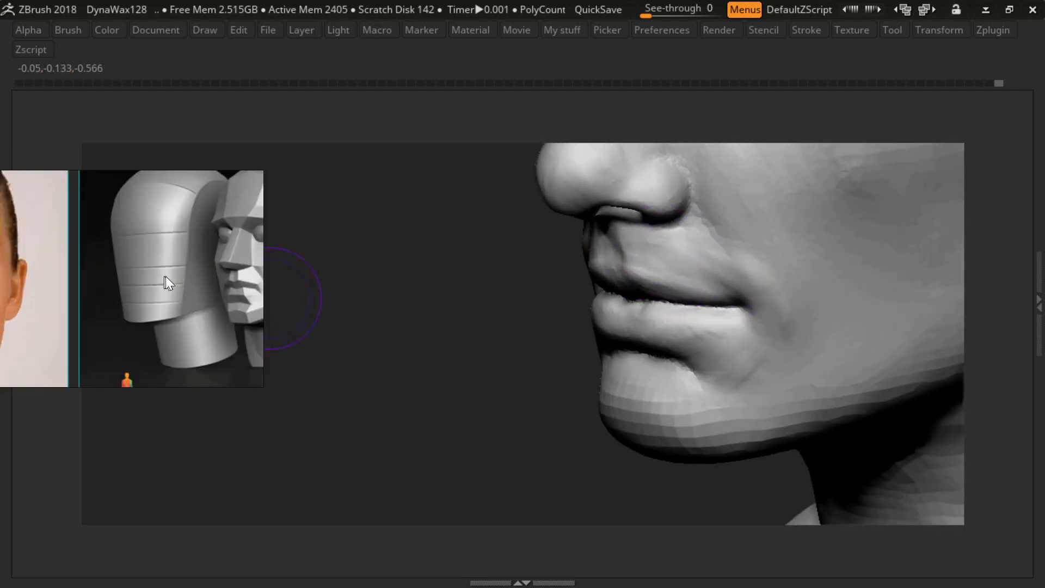
{"action": "scroll", "coordinate": [227, 275], "scroll_direction": "down", "scroll_amount": 2}
{"action": "scroll", "coordinate": [236, 267], "scroll_direction": "up", "scroll_amount": 2}
{"action": "scroll", "coordinate": [237, 268], "scroll_direction": "down", "scroll_amount": 2}
{"action": "scroll", "coordinate": [131, 244], "scroll_direction": "up", "scroll_amount": 2}
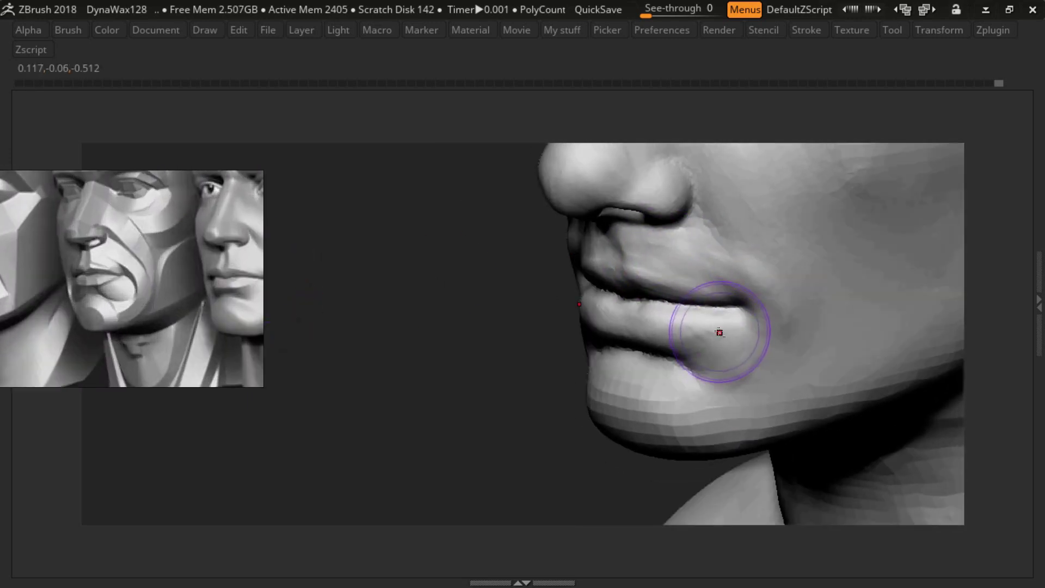
- Refine the lower lip and mouth corners, then frame the whole bust from the front
{"action": "mouse_move", "coordinate": [719, 333]}
{"action": "right_mouse_down"}
{"action": "mouse_move", "coordinate": [522, 325]}
{"action": "mouse_move", "coordinate": [636, 354]}
{"action": "right_mouse_up"}
{"action": "key", "text": "s"}
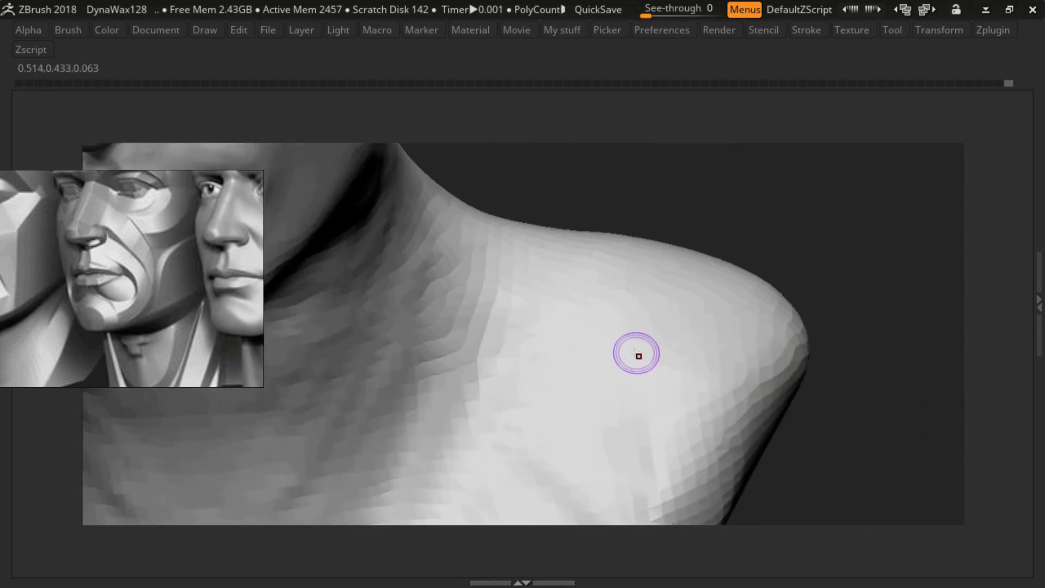
{"action": "key", "text": "f"}
{"action": "mouse_move", "coordinate": [490, 305]}
{"action": "right_mouse_down", "text": "ctrl"}
{"action": "mouse_move", "coordinate": [456, 371]}
{"action": "mouse_move", "coordinate": [475, 338]}
{"action": "mouse_move", "coordinate": [709, 303]}
{"action": "mouse_move", "coordinate": [629, 292]}
{"action": "mouse_move", "coordinate": [615, 312]}
{"action": "mouse_move", "coordinate": [583, 292]}
{"action": "mouse_move", "coordinate": [618, 313]}
{"action": "mouse_move", "coordinate": [610, 286]}
{"action": "mouse_move", "coordinate": [583, 349]}
{"action": "mouse_move", "coordinate": [609, 370]}
{"action": "mouse_move", "coordinate": [560, 308]}
{"action": "mouse_move", "coordinate": [585, 292]}
{"action": "mouse_move", "coordinate": [575, 271]}
{"action": "mouse_move", "coordinate": [734, 402]}
{"action": "mouse_move", "coordinate": [536, 303]}
{"action": "right_mouse_up", "text": "ctrl"}
{"action": "key", "text": "f"}
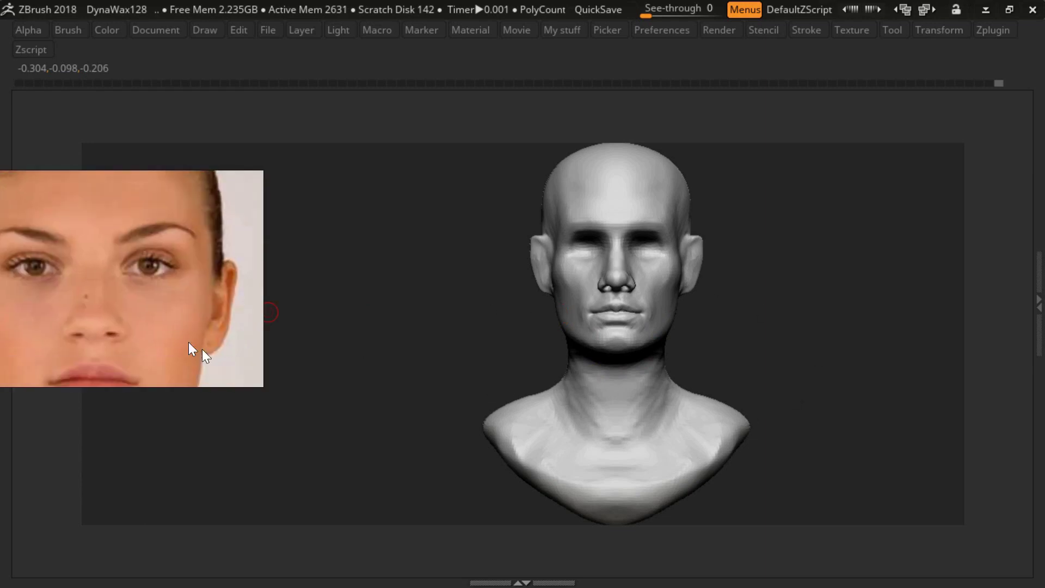
- Smooth the lips and refine the philtrum above the upper lip from frontal and three-quarter views
{"action": "mouse_move", "coordinate": [583, 233]}
{"action": "right_mouse_down", "text": "ctrl"}
{"action": "mouse_move", "coordinate": [545, 256]}
{"action": "mouse_move", "coordinate": [577, 287]}
{"action": "mouse_move", "coordinate": [587, 238]}
{"action": "mouse_move", "coordinate": [550, 322]}
{"action": "mouse_move", "coordinate": [532, 317]}
{"action": "mouse_move", "coordinate": [549, 323]}
{"action": "mouse_move", "coordinate": [621, 287]}
{"action": "mouse_move", "coordinate": [532, 273]}
{"action": "mouse_move", "coordinate": [438, 283]}
{"action": "mouse_move", "coordinate": [356, 327]}
{"action": "mouse_move", "coordinate": [375, 245]}
{"action": "mouse_move", "coordinate": [432, 168]}
{"action": "mouse_move", "coordinate": [401, 268]}
{"action": "mouse_move", "coordinate": [713, 310]}
{"action": "mouse_move", "coordinate": [436, 242]}
{"action": "mouse_move", "coordinate": [463, 248]}
{"action": "mouse_move", "coordinate": [456, 224]}
{"action": "mouse_move", "coordinate": [419, 292]}
{"action": "mouse_move", "coordinate": [397, 303]}
{"action": "mouse_move", "coordinate": [677, 338]}
{"action": "mouse_move", "coordinate": [591, 310]}
{"action": "mouse_move", "coordinate": [611, 310]}
{"action": "mouse_move", "coordinate": [576, 310]}
{"action": "mouse_move", "coordinate": [583, 288]}
{"action": "mouse_move", "coordinate": [571, 305]}
{"action": "mouse_move", "coordinate": [582, 291]}
{"action": "mouse_move", "coordinate": [604, 361]}
{"action": "right_mouse_up", "text": "ctrl"}
{"action": "key", "text": "s"}
{"action": "key", "text": "s"}
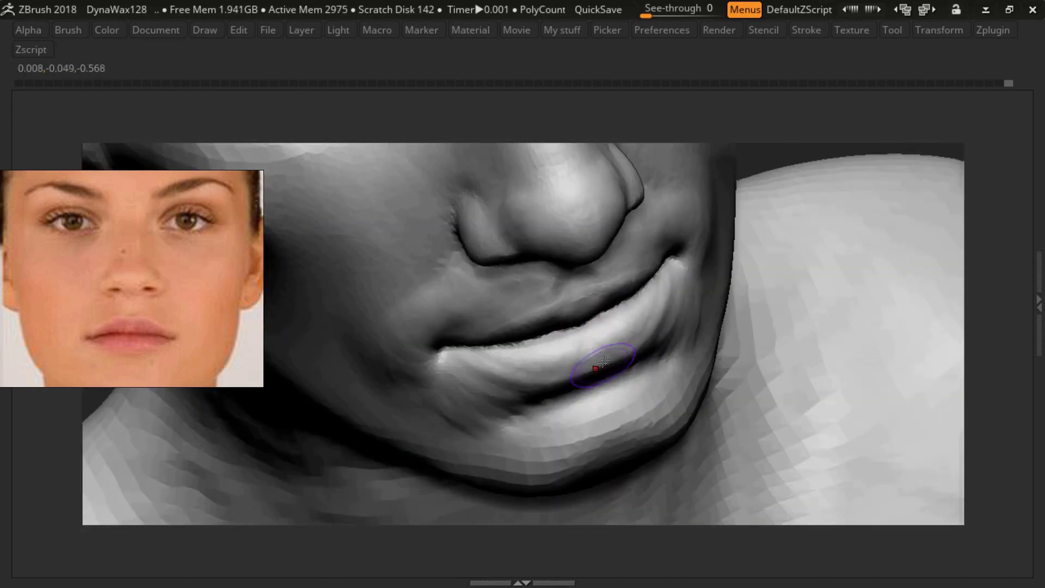
{"action": "mouse_move", "coordinate": [626, 326]}
{"action": "right_mouse_down"}
{"action": "mouse_move", "coordinate": [566, 345]}
{"action": "mouse_move", "coordinate": [642, 350]}
{"action": "mouse_move", "coordinate": [617, 294]}
{"action": "mouse_move", "coordinate": [572, 326]}
{"action": "mouse_move", "coordinate": [515, 330]}
{"action": "right_mouse_up"}
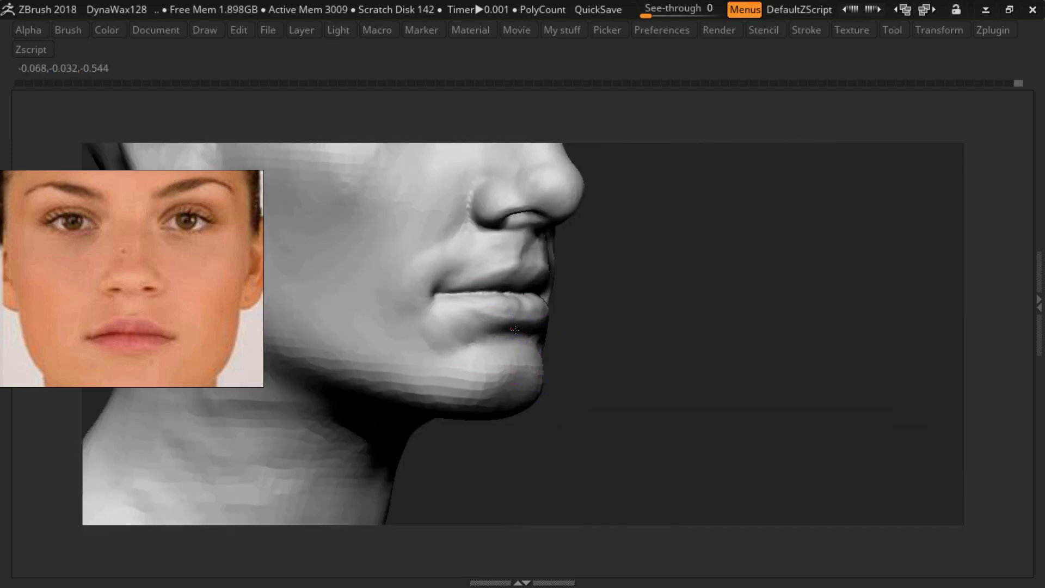
{"action": "right_click_drag", "start_coordinate": [425, 329], "coordinate": [602, 308]}
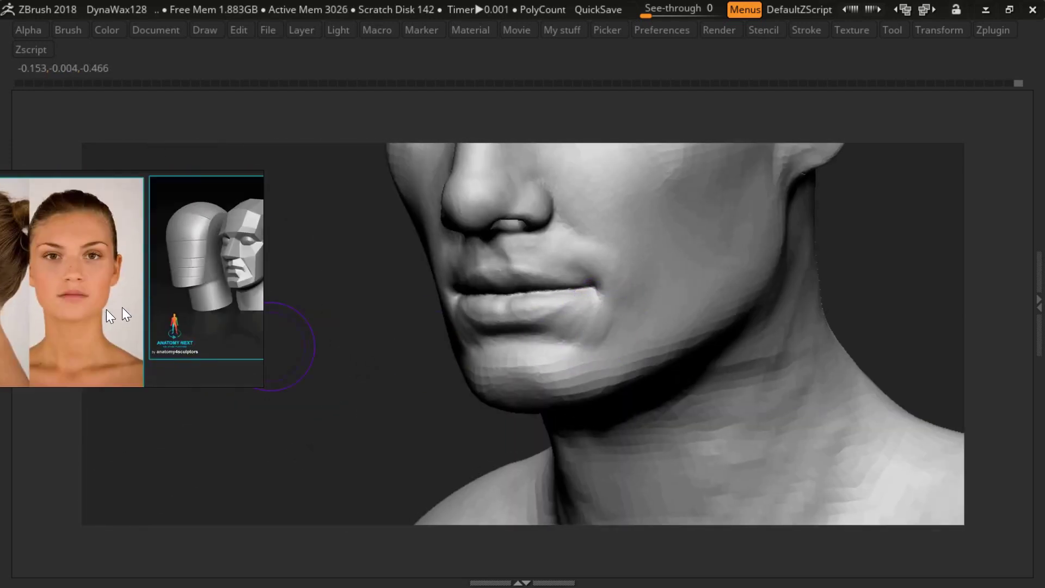
{"action": "mouse_move", "coordinate": [272, 346]}
{"action": "right_mouse_down"}
{"action": "mouse_move", "coordinate": [589, 327]}
{"action": "mouse_move", "coordinate": [610, 267]}
{"action": "mouse_move", "coordinate": [641, 240]}
{"action": "mouse_move", "coordinate": [641, 303]}
{"action": "mouse_move", "coordinate": [615, 363]}
{"action": "mouse_move", "coordinate": [611, 303]}
{"action": "mouse_move", "coordinate": [560, 326]}
{"action": "mouse_move", "coordinate": [627, 314]}
{"action": "mouse_move", "coordinate": [604, 343]}
{"action": "mouse_move", "coordinate": [504, 310]}
{"action": "mouse_move", "coordinate": [612, 309]}
{"action": "mouse_move", "coordinate": [603, 334]}
{"action": "mouse_move", "coordinate": [560, 303]}
{"action": "mouse_move", "coordinate": [601, 315]}
{"action": "mouse_move", "coordinate": [459, 331]}
{"action": "mouse_move", "coordinate": [478, 344]}
{"action": "mouse_move", "coordinate": [459, 352]}
{"action": "mouse_move", "coordinate": [463, 371]}
{"action": "mouse_move", "coordinate": [462, 348]}
{"action": "mouse_move", "coordinate": [495, 319]}
{"action": "mouse_move", "coordinate": [479, 341]}
{"action": "mouse_move", "coordinate": [413, 312]}
{"action": "mouse_move", "coordinate": [333, 310]}
{"action": "mouse_move", "coordinate": [478, 277]}
{"action": "mouse_move", "coordinate": [576, 275]}
{"action": "mouse_move", "coordinate": [613, 338]}
{"action": "mouse_move", "coordinate": [593, 326]}
{"action": "mouse_move", "coordinate": [582, 256]}
{"action": "mouse_move", "coordinate": [648, 326]}
{"action": "right_mouse_up"}
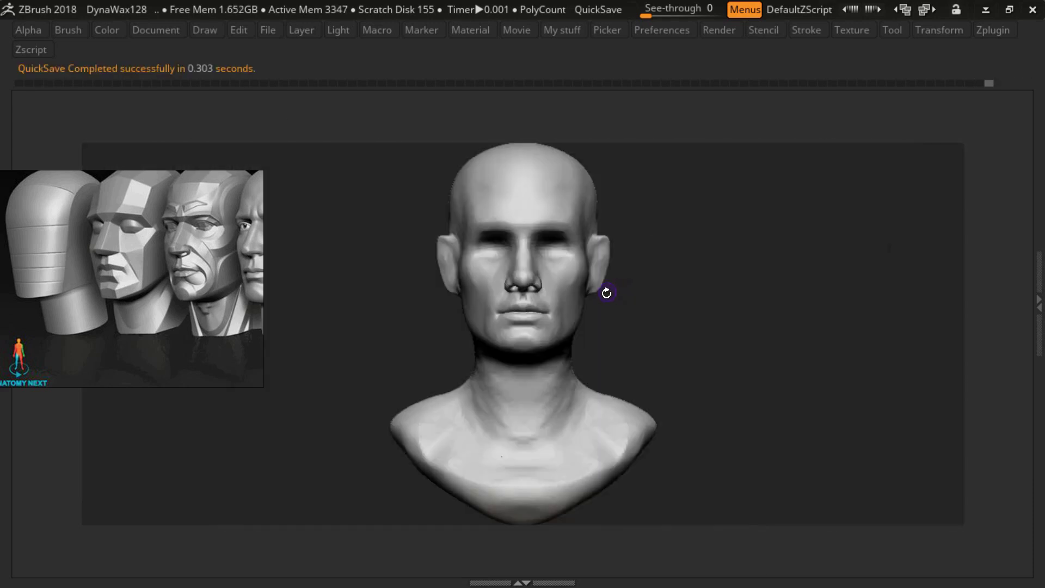
- Sculpt the underside of the nose from a low frontal view, with the interface panels restored
{"action": "right_click_drag", "start_coordinate": [606, 292], "coordinate": [585, 348], "text": "alt"}
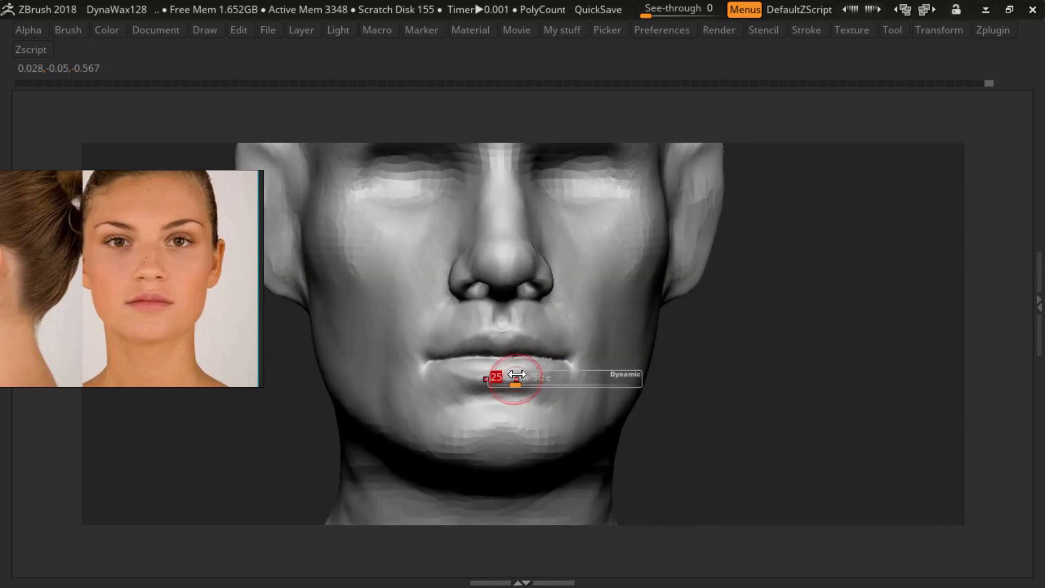
{"action": "mouse_move", "coordinate": [559, 313]}
{"action": "right_mouse_down"}
{"action": "mouse_move", "coordinate": [580, 350]}
{"action": "mouse_move", "coordinate": [621, 337]}
{"action": "right_mouse_up"}
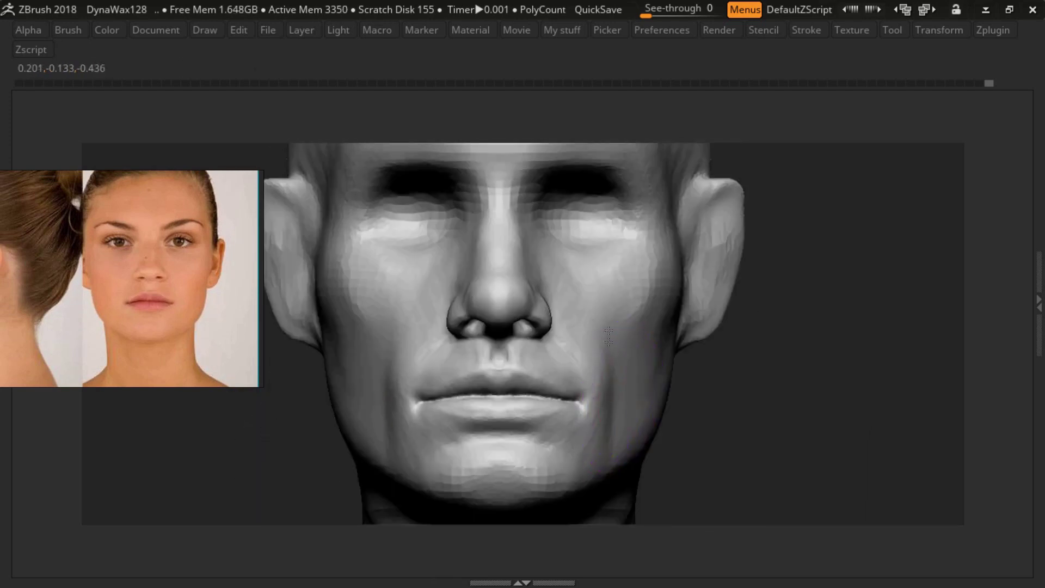
{"action": "key", "text": "s"}
{"action": "right_click_drag", "start_coordinate": [610, 280], "coordinate": [603, 358]}
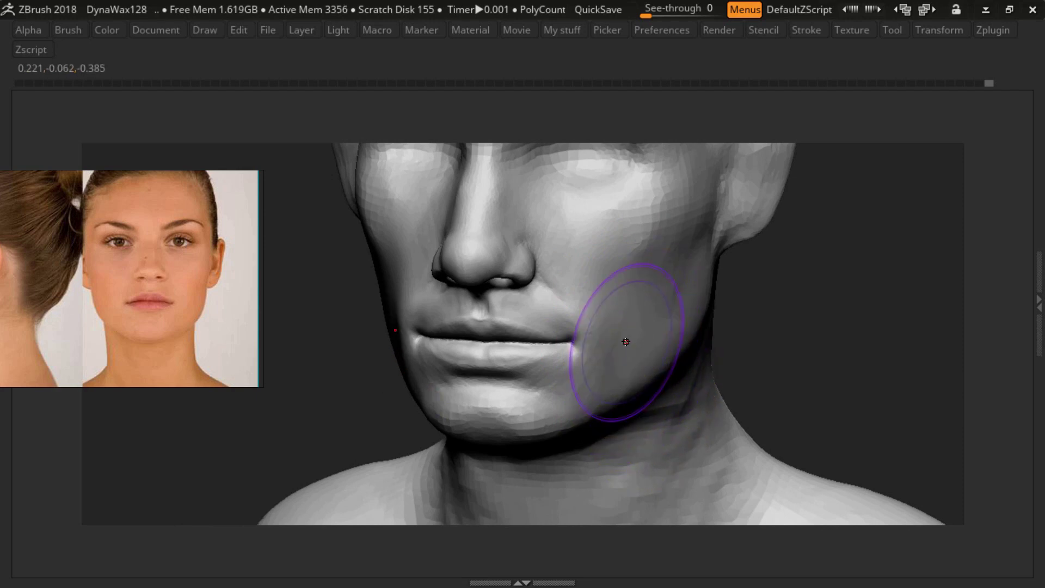
{"action": "key", "text": "Tab"}
{"action": "key", "text": "Tab"}
- Round the nose tip and shape the nostril wings from three-quarter and side views
{"action": "mouse_move", "coordinate": [609, 334]}
{"action": "right_mouse_down"}
{"action": "mouse_move", "coordinate": [602, 361]}
{"action": "mouse_move", "coordinate": [635, 283]}
{"action": "mouse_move", "coordinate": [620, 292]}
{"action": "mouse_move", "coordinate": [604, 264]}
{"action": "mouse_move", "coordinate": [625, 289]}
{"action": "mouse_move", "coordinate": [629, 276]}
{"action": "mouse_move", "coordinate": [636, 325]}
{"action": "mouse_move", "coordinate": [597, 303]}
{"action": "mouse_move", "coordinate": [585, 335]}
{"action": "mouse_move", "coordinate": [593, 298]}
{"action": "mouse_move", "coordinate": [541, 321]}
{"action": "mouse_move", "coordinate": [417, 283]}
{"action": "mouse_move", "coordinate": [455, 275]}
{"action": "right_mouse_up"}
{"action": "key", "text": "s"}
{"action": "mouse_move", "coordinate": [425, 329]}
{"action": "right_mouse_down"}
{"action": "mouse_move", "coordinate": [466, 327]}
{"action": "mouse_move", "coordinate": [415, 374]}
{"action": "mouse_move", "coordinate": [725, 385]}
{"action": "mouse_move", "coordinate": [583, 310]}
{"action": "mouse_move", "coordinate": [544, 327]}
{"action": "mouse_move", "coordinate": [563, 344]}
{"action": "mouse_move", "coordinate": [571, 263]}
{"action": "mouse_move", "coordinate": [569, 289]}
{"action": "mouse_move", "coordinate": [596, 308]}
{"action": "mouse_move", "coordinate": [575, 327]}
{"action": "right_mouse_up"}
{"action": "key", "text": "f"}
{"action": "right_click_drag", "start_coordinate": [520, 297], "coordinate": [373, 285]}
{"action": "key", "text": "s"}
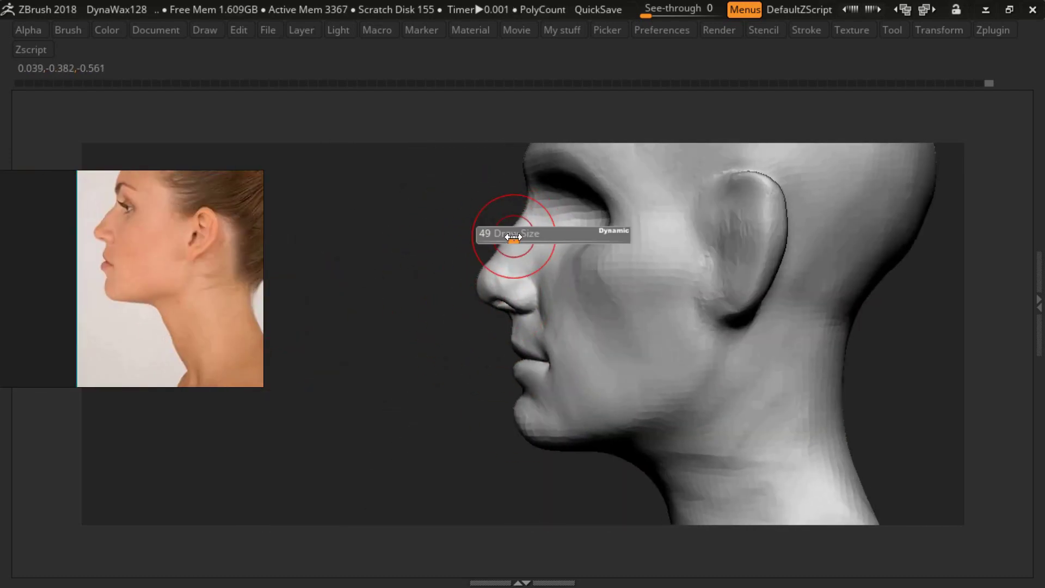
{"action": "mouse_move", "coordinate": [522, 303]}
{"action": "right_mouse_down", "text": "ctrl"}
{"action": "mouse_move", "coordinate": [524, 312]}
{"action": "mouse_move", "coordinate": [182, 327]}
{"action": "right_mouse_up", "text": "ctrl"}
{"action": "mouse_move", "coordinate": [545, 294]}
{"action": "right_mouse_down", "text": "ctrl"}
{"action": "mouse_move", "coordinate": [562, 304]}
{"action": "mouse_move", "coordinate": [551, 265]}
{"action": "right_mouse_up", "text": "ctrl"}
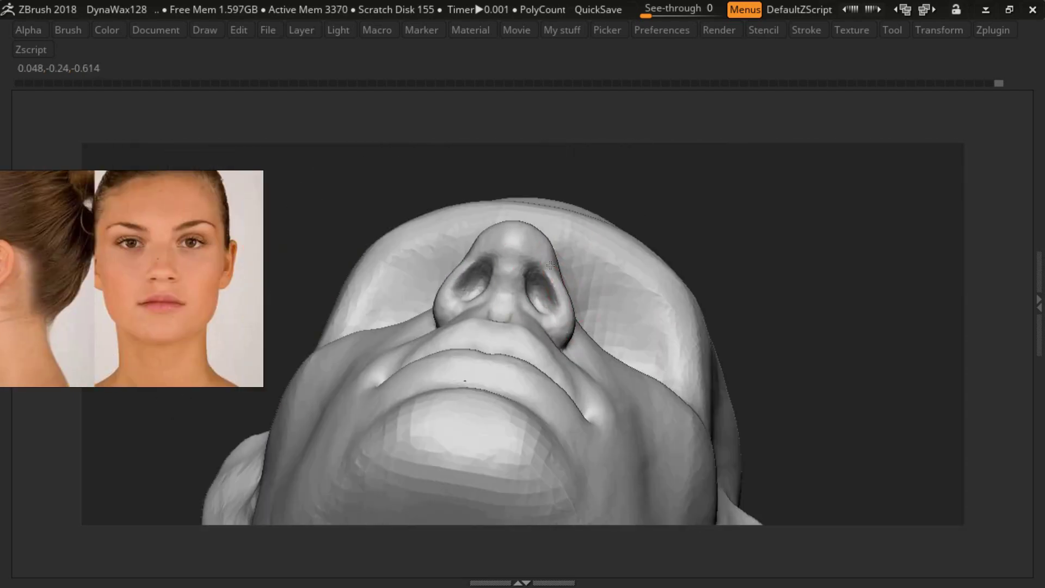
- Sharpen the nostril openings and the wing-to-cheek creases with a brush size of 41
{"action": "right_click_drag", "start_coordinate": [568, 322], "coordinate": [592, 320]}
{"action": "key", "text": "s"}
{"action": "left_click_drag", "start_coordinate": [641, 234], "coordinate": [627, 251]}
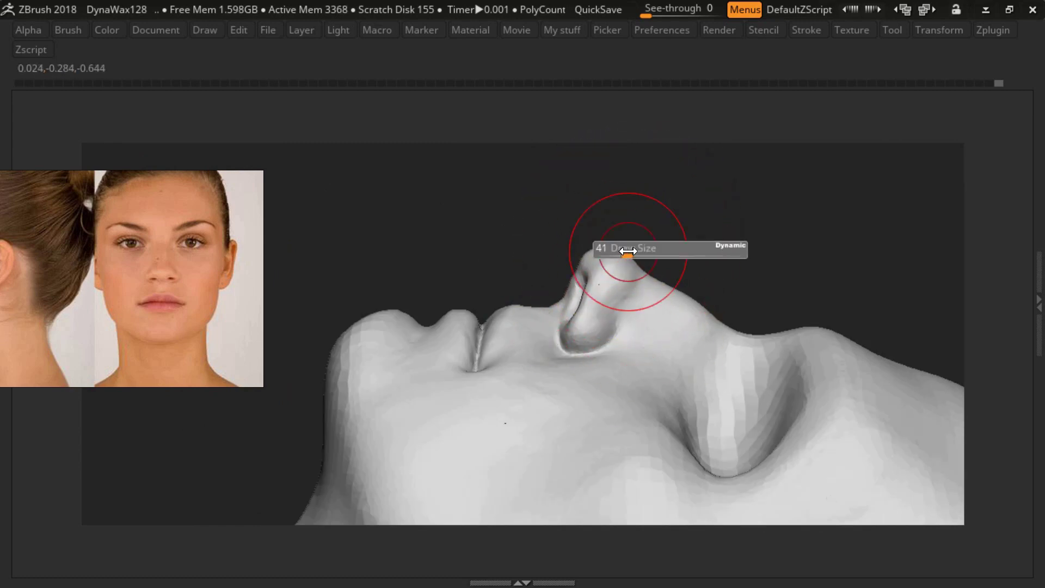
{"action": "mouse_move", "coordinate": [634, 278]}
{"action": "right_mouse_down"}
{"action": "mouse_move", "coordinate": [611, 364]}
{"action": "mouse_move", "coordinate": [508, 331]}
{"action": "mouse_move", "coordinate": [625, 233]}
{"action": "mouse_move", "coordinate": [614, 393]}
{"action": "mouse_move", "coordinate": [571, 374]}
{"action": "mouse_move", "coordinate": [532, 308]}
{"action": "mouse_move", "coordinate": [513, 303]}
{"action": "mouse_move", "coordinate": [572, 363]}
{"action": "right_mouse_up"}
{"action": "key", "text": "s"}
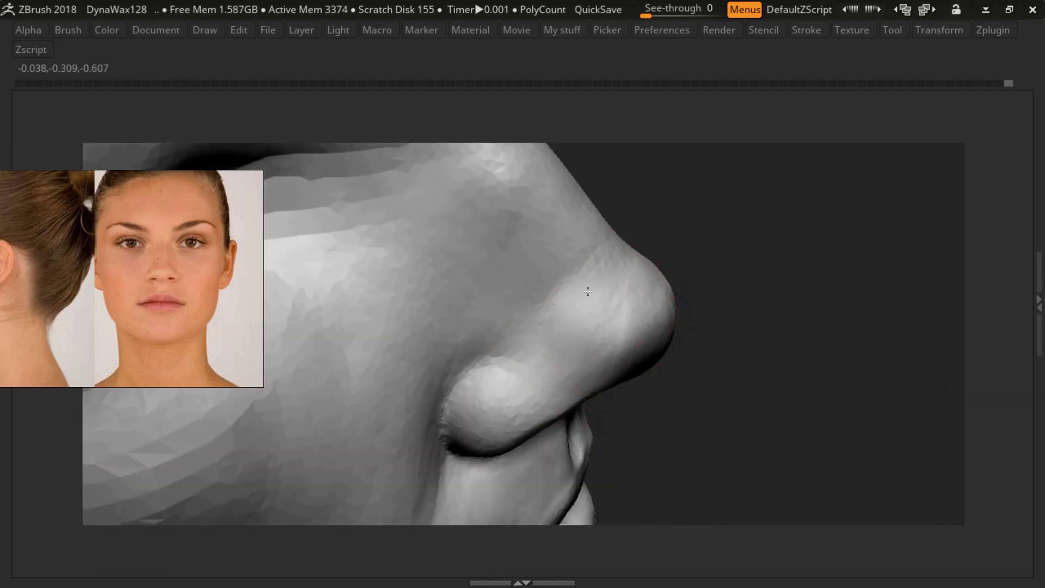
{"action": "right_click_drag", "start_coordinate": [588, 291], "coordinate": [627, 262]}
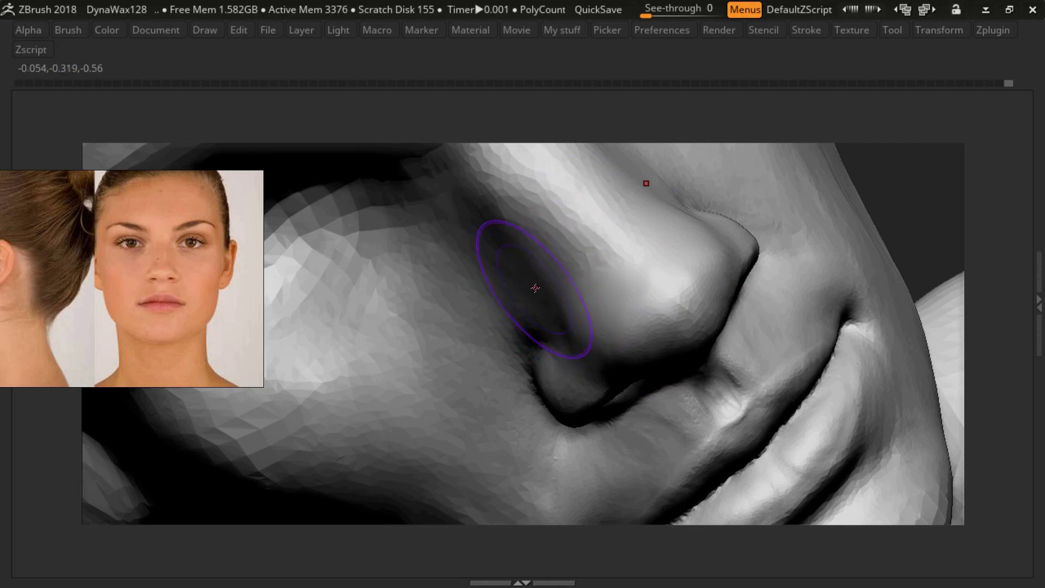
{"action": "key", "text": "f"}
{"action": "mouse_move", "coordinate": [571, 245]}
{"action": "right_mouse_down"}
{"action": "mouse_move", "coordinate": [523, 340]}
{"action": "mouse_move", "coordinate": [583, 207]}
{"action": "mouse_move", "coordinate": [588, 281]}
{"action": "mouse_move", "coordinate": [544, 283]}
{"action": "mouse_move", "coordinate": [571, 269]}
{"action": "mouse_move", "coordinate": [641, 280]}
{"action": "mouse_move", "coordinate": [591, 311]}
{"action": "mouse_move", "coordinate": [566, 270]}
{"action": "mouse_move", "coordinate": [549, 374]}
{"action": "mouse_move", "coordinate": [562, 314]}
{"action": "mouse_move", "coordinate": [539, 283]}
{"action": "mouse_move", "coordinate": [532, 303]}
{"action": "right_mouse_up"}
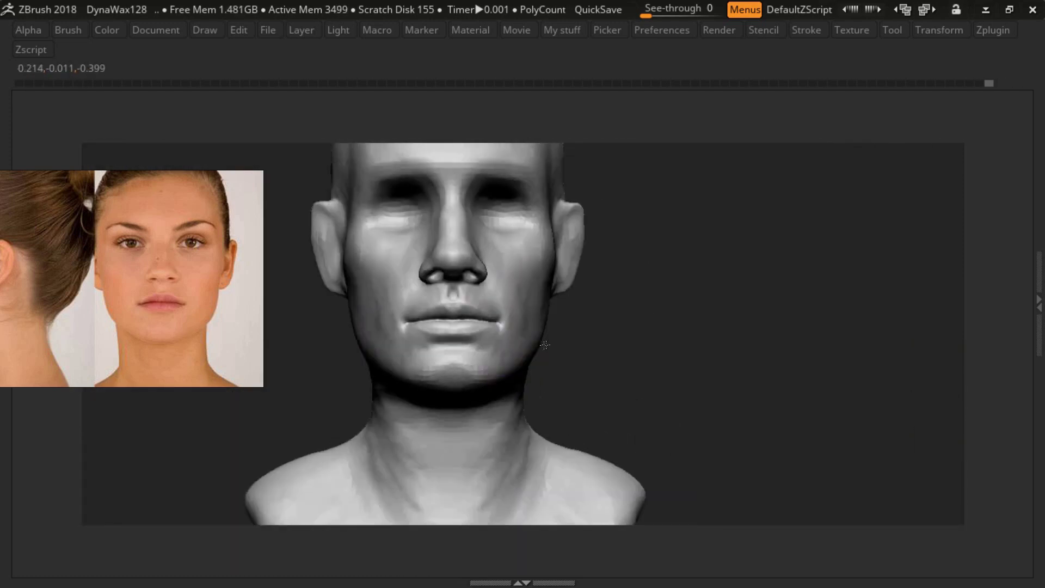
- Reshape the lips and mouth corners, then leave Transpose mode with Q
{"action": "mouse_move", "coordinate": [545, 344]}
{"action": "right_mouse_down"}
{"action": "mouse_move", "coordinate": [513, 287]}
{"action": "mouse_move", "coordinate": [546, 389]}
{"action": "right_mouse_up"}
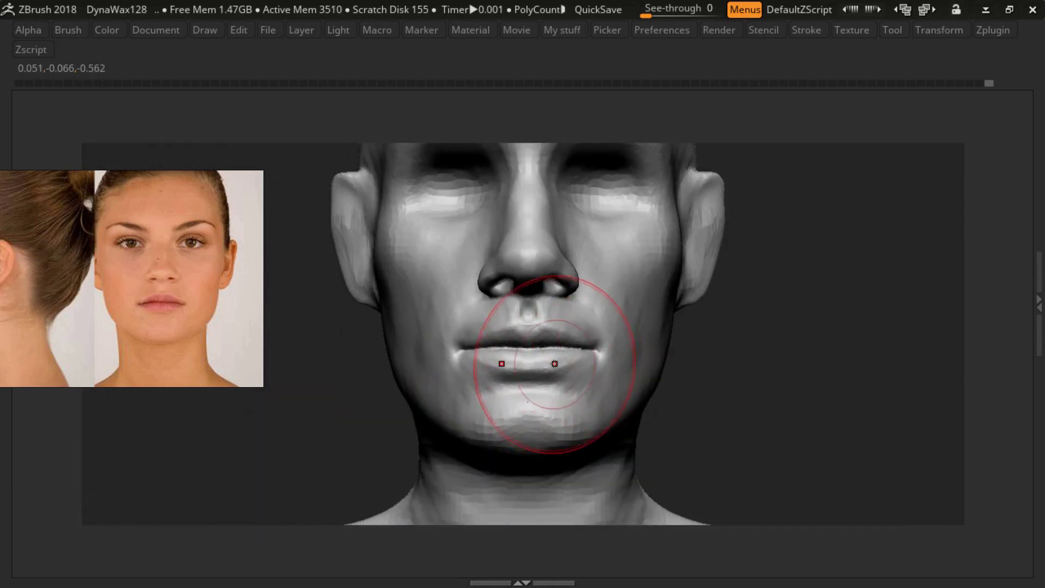
{"action": "mouse_move", "coordinate": [532, 320]}
{"action": "right_mouse_down"}
{"action": "mouse_move", "coordinate": [560, 322]}
{"action": "mouse_move", "coordinate": [561, 308]}
{"action": "mouse_move", "coordinate": [499, 312]}
{"action": "mouse_move", "coordinate": [560, 331]}
{"action": "mouse_move", "coordinate": [462, 338]}
{"action": "mouse_move", "coordinate": [494, 361]}
{"action": "mouse_move", "coordinate": [565, 355]}
{"action": "mouse_move", "coordinate": [497, 380]}
{"action": "mouse_move", "coordinate": [457, 314]}
{"action": "right_mouse_up"}
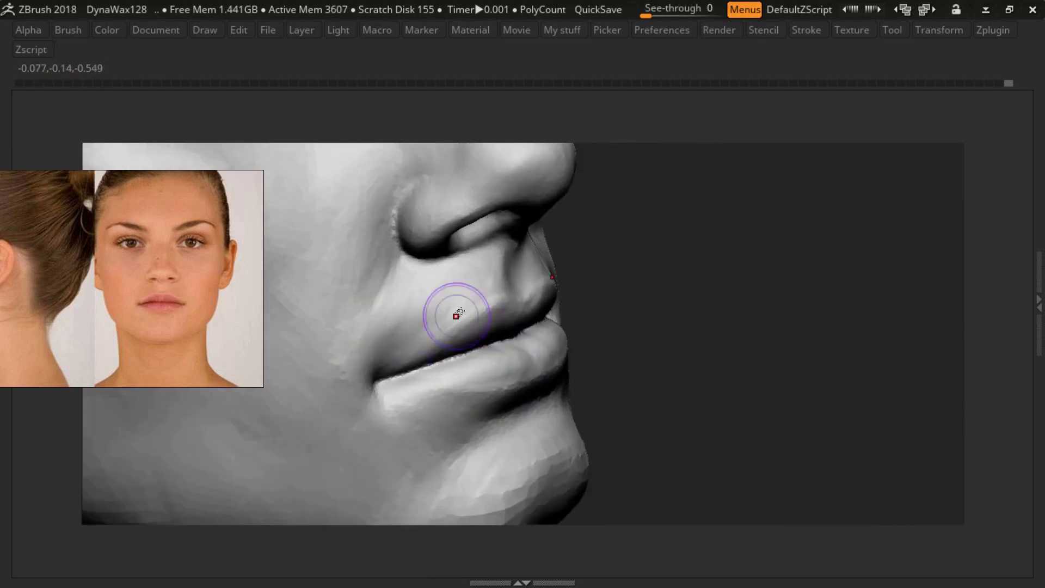
{"action": "mouse_move", "coordinate": [397, 354]}
{"action": "right_mouse_down"}
{"action": "mouse_move", "coordinate": [373, 385]}
{"action": "mouse_move", "coordinate": [527, 354]}
{"action": "mouse_move", "coordinate": [532, 315]}
{"action": "mouse_move", "coordinate": [656, 388]}
{"action": "mouse_move", "coordinate": [662, 333]}
{"action": "right_mouse_up"}
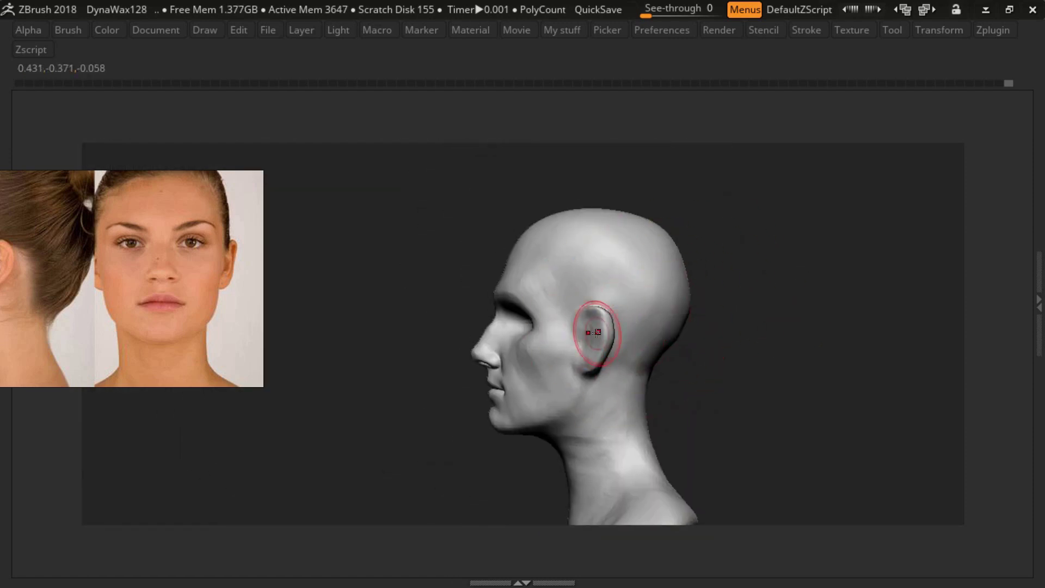
{"action": "right_click_drag", "start_coordinate": [594, 341], "coordinate": [597, 311], "text": "ctrl"}
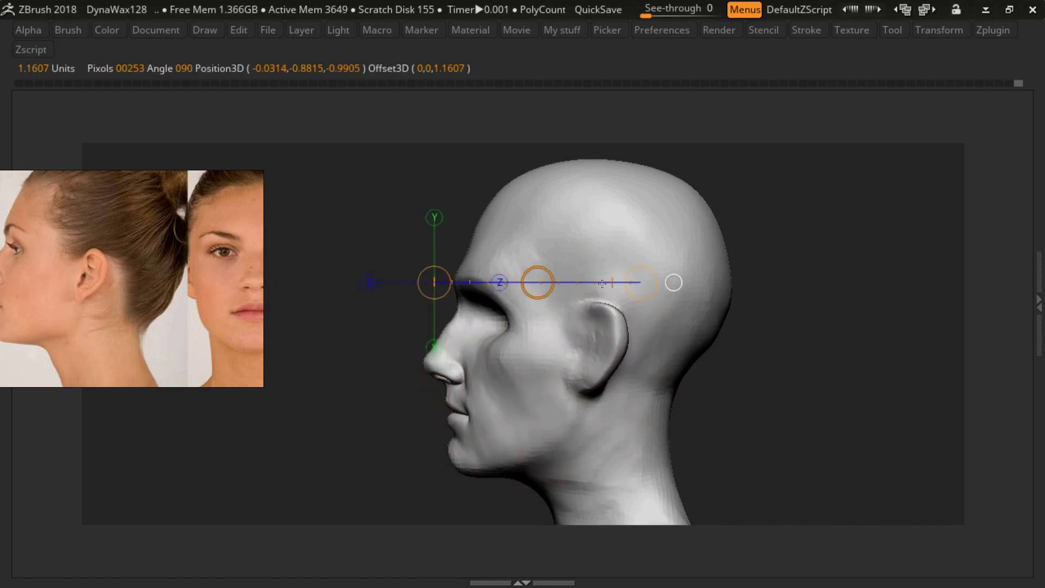
{"action": "key", "text": "q"}
{"action": "key", "text": "q"}
{"action": "mouse_move", "coordinate": [608, 314]}
{"action": "right_mouse_down", "text": "shift"}
{"action": "mouse_move", "coordinate": [632, 332]}
{"action": "mouse_move", "coordinate": [550, 373]}
{"action": "right_mouse_up", "text": "shift"}
{"action": "key", "text": "q"}
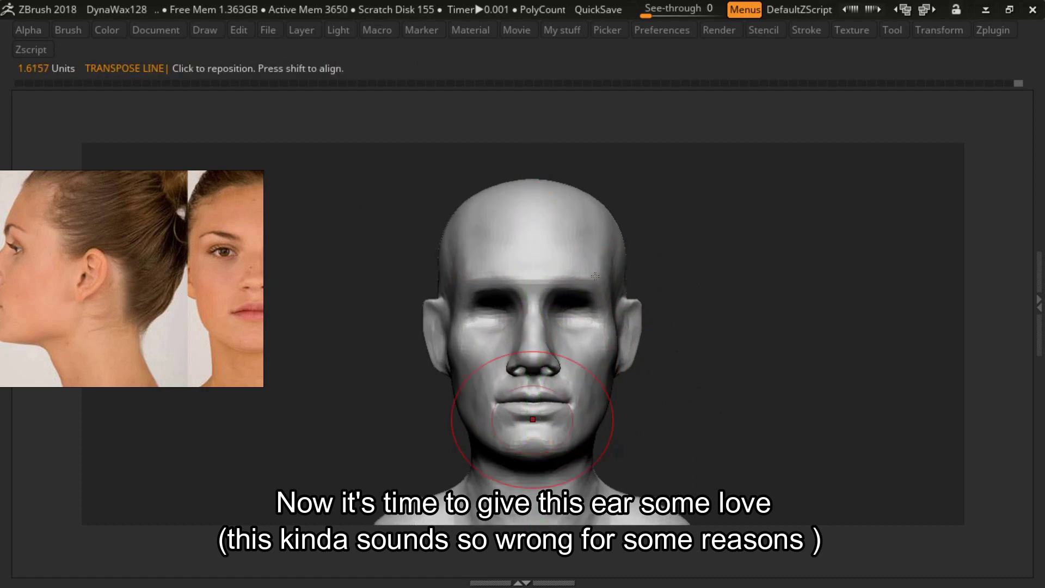
- Refine the mouth from the front, then switch the PureRef reference to the head-planes sheet
{"action": "mouse_move", "coordinate": [598, 291]}
{"action": "right_mouse_down"}
{"action": "mouse_move", "coordinate": [582, 262]}
{"action": "mouse_move", "coordinate": [592, 280]}
{"action": "right_mouse_up"}
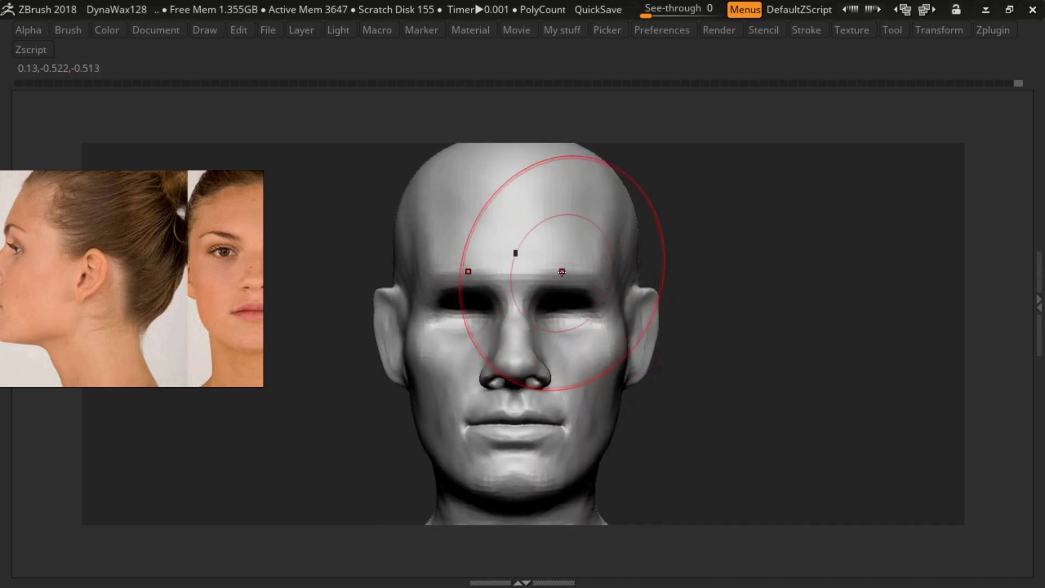
{"action": "key", "text": "s"}
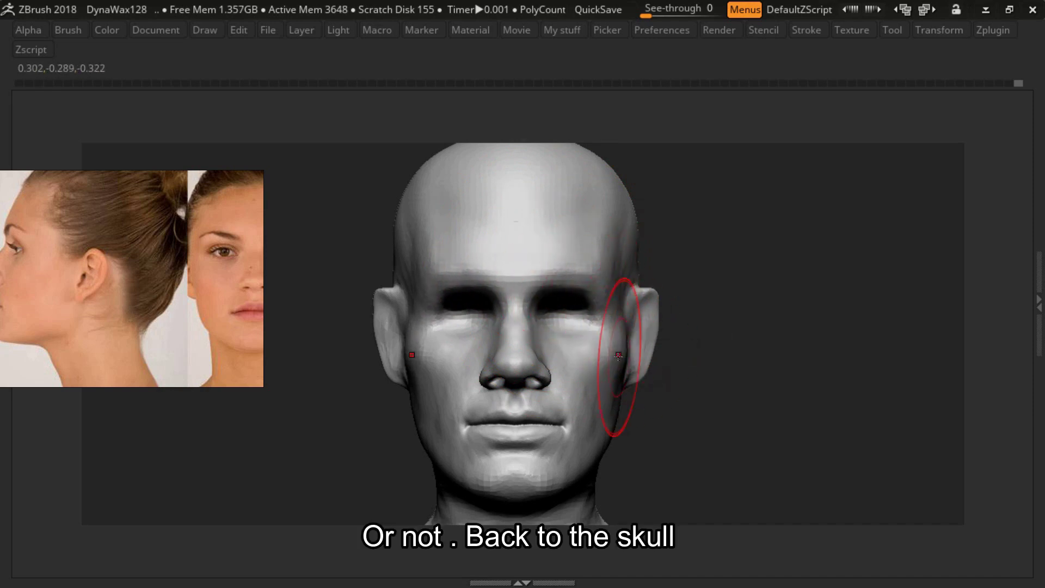
{"action": "mouse_move", "coordinate": [618, 355]}
{"action": "right_mouse_down"}
{"action": "mouse_move", "coordinate": [594, 355]}
{"action": "mouse_move", "coordinate": [613, 408]}
{"action": "mouse_move", "coordinate": [629, 334]}
{"action": "mouse_move", "coordinate": [582, 328]}
{"action": "mouse_move", "coordinate": [582, 397]}
{"action": "mouse_move", "coordinate": [584, 369]}
{"action": "mouse_move", "coordinate": [587, 383]}
{"action": "right_mouse_up"}
{"action": "key", "text": "f"}
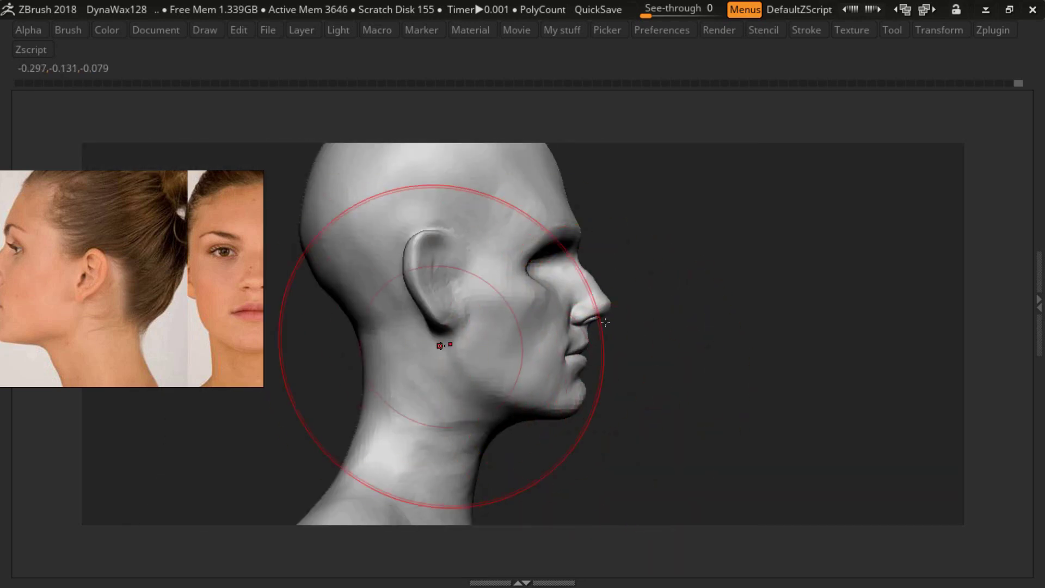
{"action": "mouse_move", "coordinate": [605, 322]}
{"action": "right_mouse_down"}
{"action": "mouse_move", "coordinate": [572, 268]}
{"action": "mouse_move", "coordinate": [597, 245]}
{"action": "mouse_move", "coordinate": [668, 292]}
{"action": "mouse_move", "coordinate": [650, 286]}
{"action": "mouse_move", "coordinate": [635, 249]}
{"action": "mouse_move", "coordinate": [639, 261]}
{"action": "mouse_move", "coordinate": [626, 256]}
{"action": "right_mouse_up"}
{"action": "scroll", "coordinate": [191, 265], "scroll_direction": "down", "scroll_amount": 3}
- Round the cranium and temples from profile and three-quarter views, dismissing the undo memory notice
{"action": "scroll", "coordinate": [135, 273], "scroll_direction": "up", "scroll_amount": 3}
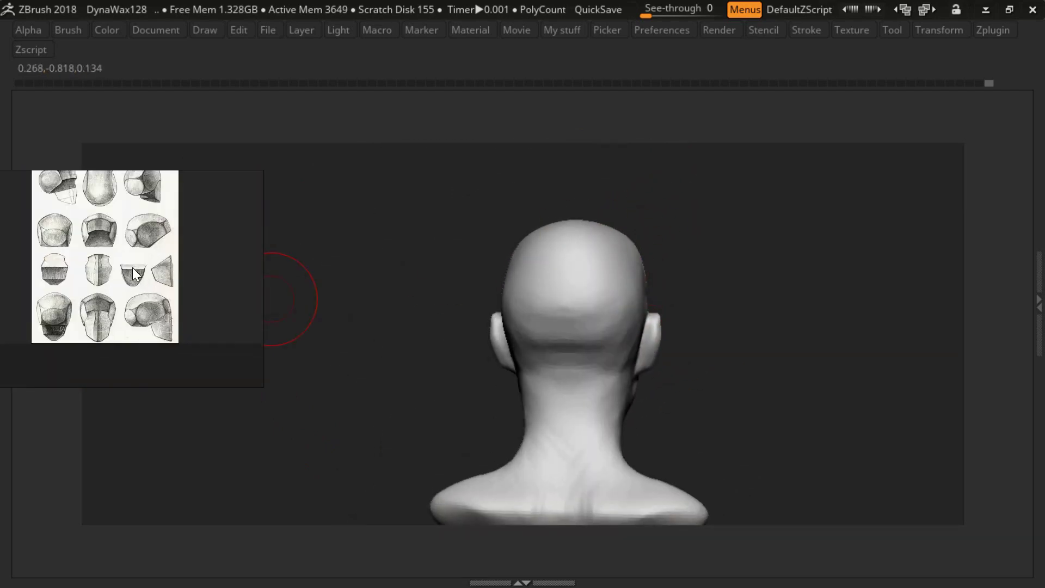
{"action": "mouse_move", "coordinate": [223, 237]}
{"action": "right_mouse_down"}
{"action": "mouse_move", "coordinate": [611, 292]}
{"action": "mouse_move", "coordinate": [659, 352]}
{"action": "mouse_move", "coordinate": [606, 215]}
{"action": "mouse_move", "coordinate": [566, 284]}
{"action": "mouse_move", "coordinate": [605, 253]}
{"action": "mouse_move", "coordinate": [653, 303]}
{"action": "mouse_move", "coordinate": [612, 276]}
{"action": "mouse_move", "coordinate": [634, 269]}
{"action": "mouse_move", "coordinate": [662, 280]}
{"action": "mouse_move", "coordinate": [656, 270]}
{"action": "mouse_move", "coordinate": [649, 299]}
{"action": "mouse_move", "coordinate": [607, 345]}
{"action": "mouse_move", "coordinate": [700, 235]}
{"action": "right_mouse_up"}
{"action": "left_click", "coordinate": [672, 310]}
{"action": "key", "text": "s"}
{"action": "mouse_move", "coordinate": [669, 308]}
{"action": "right_mouse_down"}
{"action": "mouse_move", "coordinate": [732, 267]}
{"action": "mouse_move", "coordinate": [679, 226]}
{"action": "mouse_move", "coordinate": [687, 249]}
{"action": "mouse_move", "coordinate": [742, 263]}
{"action": "mouse_move", "coordinate": [757, 253]}
{"action": "mouse_move", "coordinate": [759, 272]}
{"action": "mouse_move", "coordinate": [762, 254]}
{"action": "mouse_move", "coordinate": [601, 310]}
{"action": "mouse_move", "coordinate": [579, 363]}
{"action": "mouse_move", "coordinate": [544, 275]}
{"action": "right_mouse_up"}
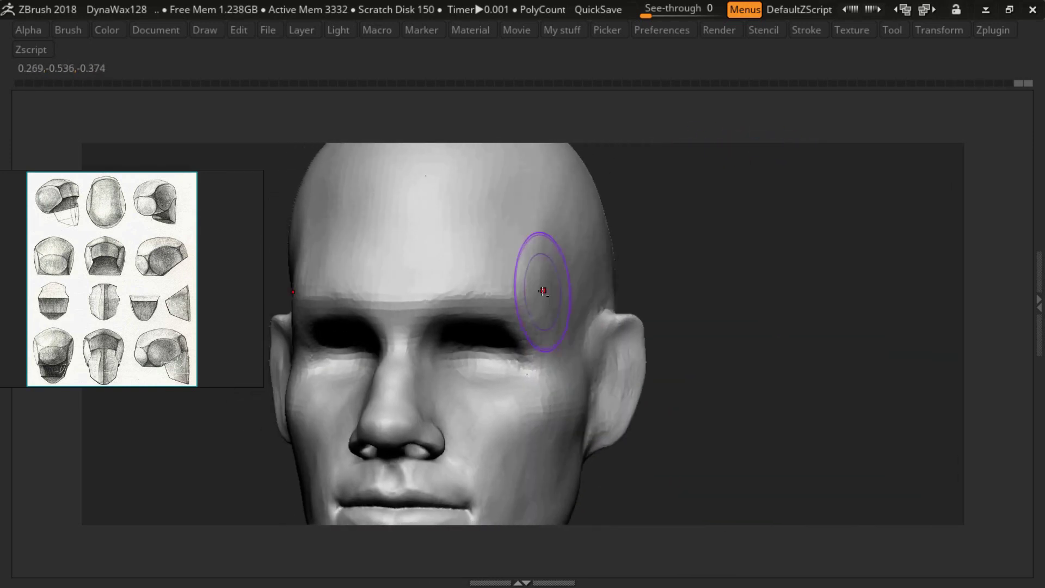
{"action": "mouse_move", "coordinate": [552, 168]}
{"action": "right_mouse_down"}
{"action": "mouse_move", "coordinate": [541, 255]}
{"action": "mouse_move", "coordinate": [580, 292]}
{"action": "right_mouse_up"}
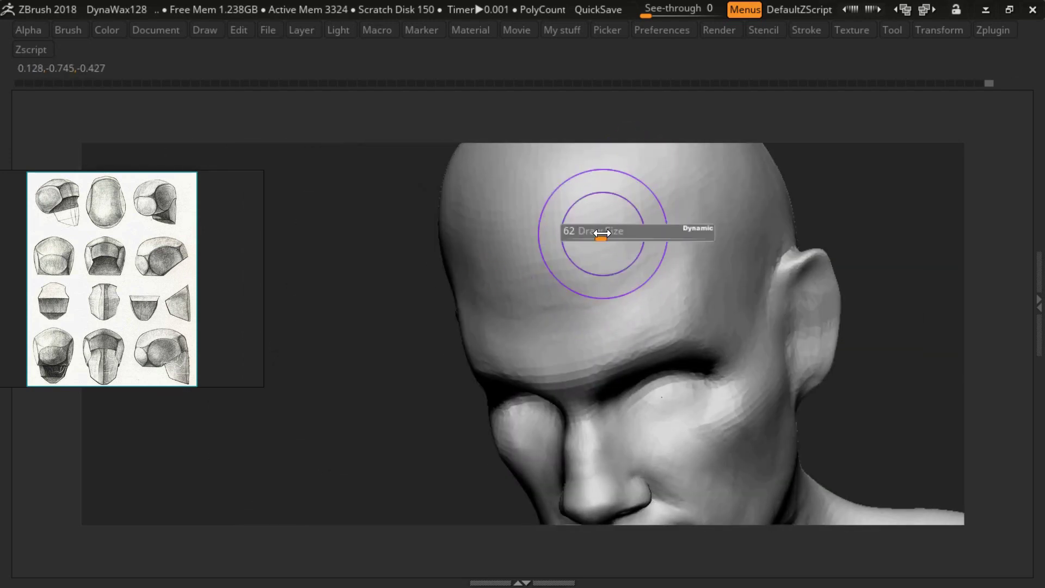
{"action": "mouse_move", "coordinate": [582, 233]}
{"action": "right_mouse_down"}
{"action": "mouse_move", "coordinate": [501, 275]}
{"action": "mouse_move", "coordinate": [555, 301]}
{"action": "mouse_move", "coordinate": [562, 283]}
{"action": "mouse_move", "coordinate": [620, 291]}
{"action": "mouse_move", "coordinate": [571, 326]}
{"action": "mouse_move", "coordinate": [708, 364]}
{"action": "mouse_move", "coordinate": [560, 352]}
{"action": "mouse_move", "coordinate": [560, 330]}
{"action": "mouse_move", "coordinate": [565, 359]}
{"action": "mouse_move", "coordinate": [598, 348]}
{"action": "mouse_move", "coordinate": [461, 332]}
{"action": "mouse_move", "coordinate": [549, 314]}
{"action": "mouse_move", "coordinate": [483, 282]}
{"action": "mouse_move", "coordinate": [445, 221]}
{"action": "mouse_move", "coordinate": [611, 233]}
{"action": "mouse_move", "coordinate": [585, 238]}
{"action": "mouse_move", "coordinate": [606, 350]}
{"action": "mouse_move", "coordinate": [680, 284]}
{"action": "right_mouse_up"}
- Smooth the forehead and shape under the jaw and chin, then restore the face-photo reference
{"action": "key", "text": "s"}
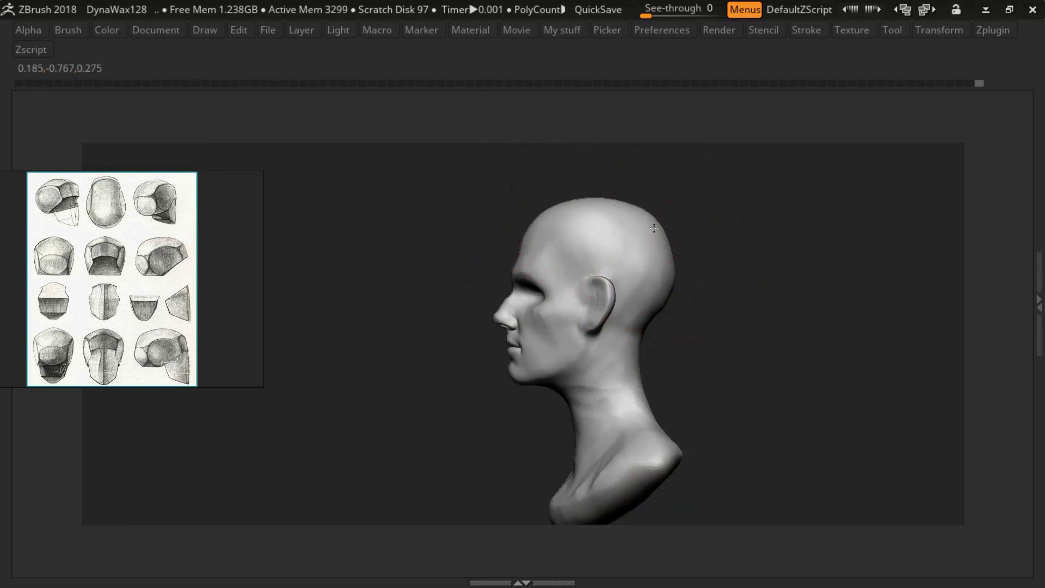
{"action": "mouse_move", "coordinate": [655, 224]}
{"action": "right_mouse_down"}
{"action": "mouse_move", "coordinate": [570, 377]}
{"action": "mouse_move", "coordinate": [529, 222]}
{"action": "mouse_move", "coordinate": [553, 309]}
{"action": "mouse_move", "coordinate": [554, 298]}
{"action": "mouse_move", "coordinate": [553, 343]}
{"action": "mouse_move", "coordinate": [506, 334]}
{"action": "right_mouse_up"}
{"action": "mouse_move", "coordinate": [410, 438]}
{"action": "right_mouse_down"}
{"action": "mouse_move", "coordinate": [418, 346]}
{"action": "mouse_move", "coordinate": [455, 378]}
{"action": "mouse_move", "coordinate": [485, 378]}
{"action": "mouse_move", "coordinate": [560, 269]}
{"action": "mouse_move", "coordinate": [587, 356]}
{"action": "mouse_move", "coordinate": [531, 343]}
{"action": "mouse_move", "coordinate": [602, 325]}
{"action": "mouse_move", "coordinate": [569, 285]}
{"action": "mouse_move", "coordinate": [543, 318]}
{"action": "mouse_move", "coordinate": [563, 329]}
{"action": "right_mouse_up"}
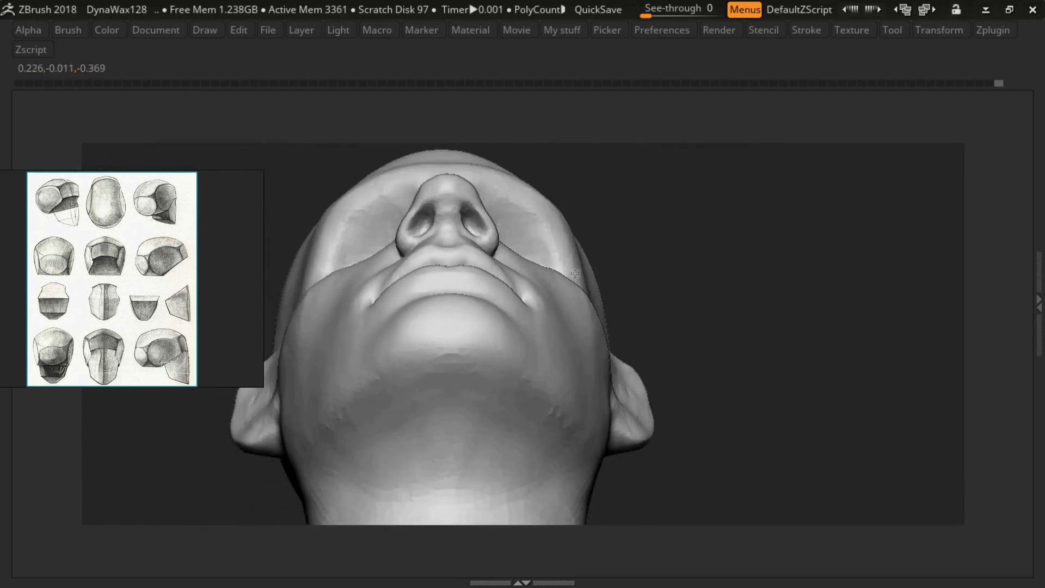
{"action": "right_click_drag", "start_coordinate": [584, 354], "coordinate": [548, 278]}
{"action": "mouse_move", "coordinate": [568, 322]}
{"action": "right_mouse_down"}
{"action": "mouse_move", "coordinate": [573, 268]}
{"action": "mouse_move", "coordinate": [557, 239]}
{"action": "mouse_move", "coordinate": [522, 236]}
{"action": "mouse_move", "coordinate": [509, 286]}
{"action": "right_mouse_up"}
{"action": "mouse_move", "coordinate": [501, 220]}
{"action": "right_mouse_down"}
{"action": "mouse_move", "coordinate": [547, 251]}
{"action": "mouse_move", "coordinate": [403, 288]}
{"action": "mouse_move", "coordinate": [285, 303]}
{"action": "right_mouse_up"}
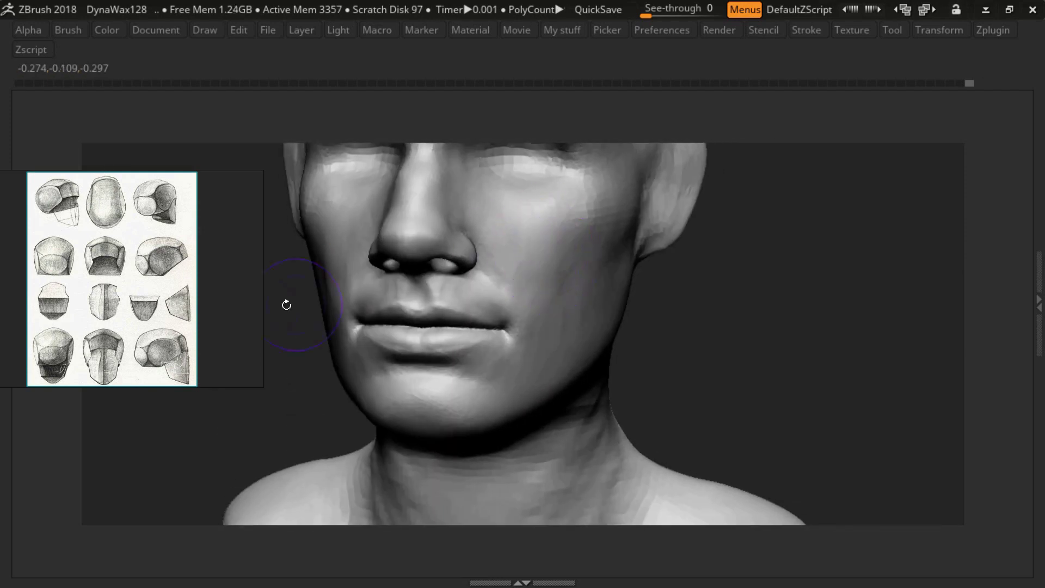
{"action": "scroll", "coordinate": [228, 361], "scroll_direction": "down", "scroll_amount": 3}
- Switch to the photo references, refine the lips, and assign hotkey M to the personal palette
{"action": "key", "text": "f"}
{"action": "scroll", "coordinate": [622, 325], "scroll_direction": "up", "scroll_amount": 3}
{"action": "scroll", "coordinate": [537, 338], "scroll_direction": "up", "scroll_amount": 3}
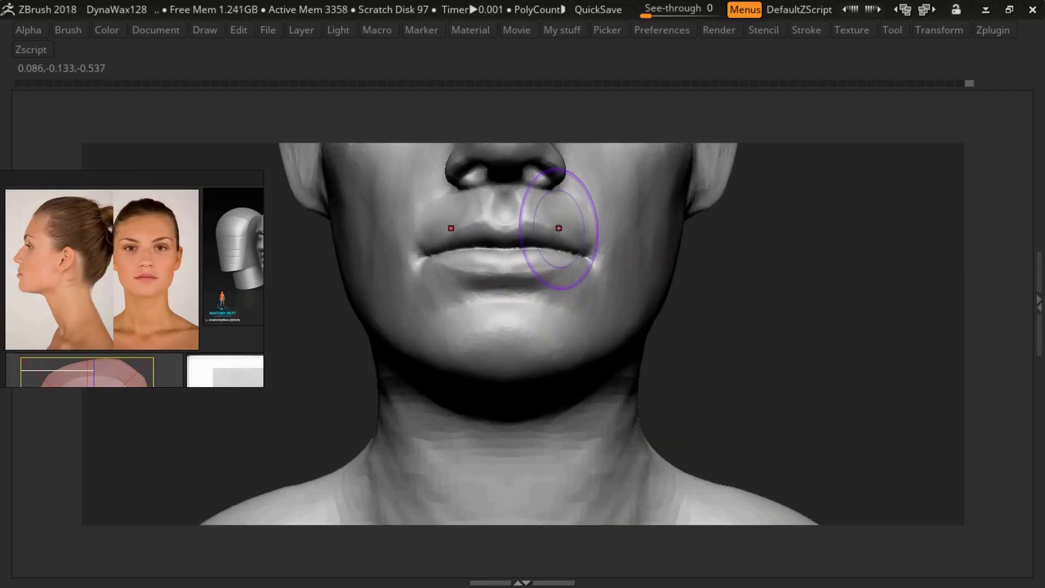
{"action": "key", "text": "s"}
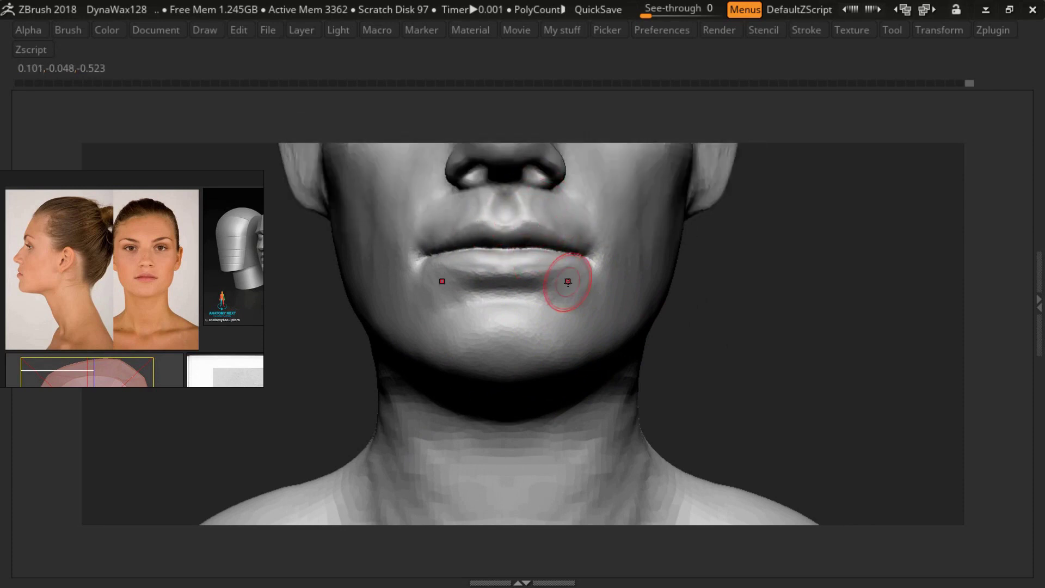
{"action": "key", "text": "f"}
{"action": "right_click_drag", "start_coordinate": [584, 354], "coordinate": [546, 361]}
{"action": "scroll", "coordinate": [546, 361], "scroll_direction": "up", "scroll_amount": 2}
{"action": "key", "text": "s"}
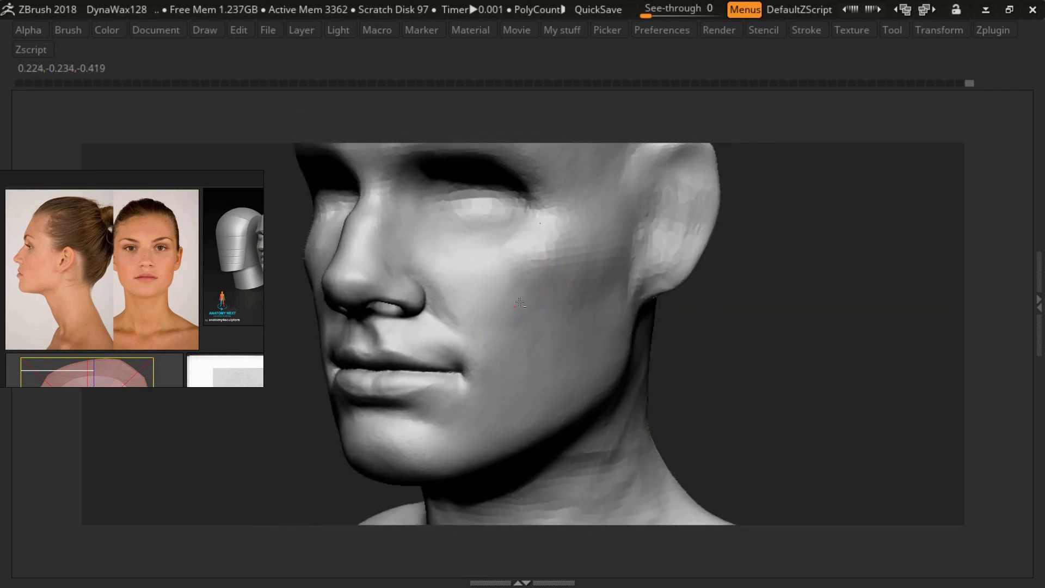
{"action": "mouse_move", "coordinate": [519, 303]}
{"action": "right_mouse_down"}
{"action": "mouse_move", "coordinate": [689, 274]}
{"action": "mouse_move", "coordinate": [674, 132]}
{"action": "right_mouse_up"}
{"action": "left_click", "coordinate": [566, 30]}
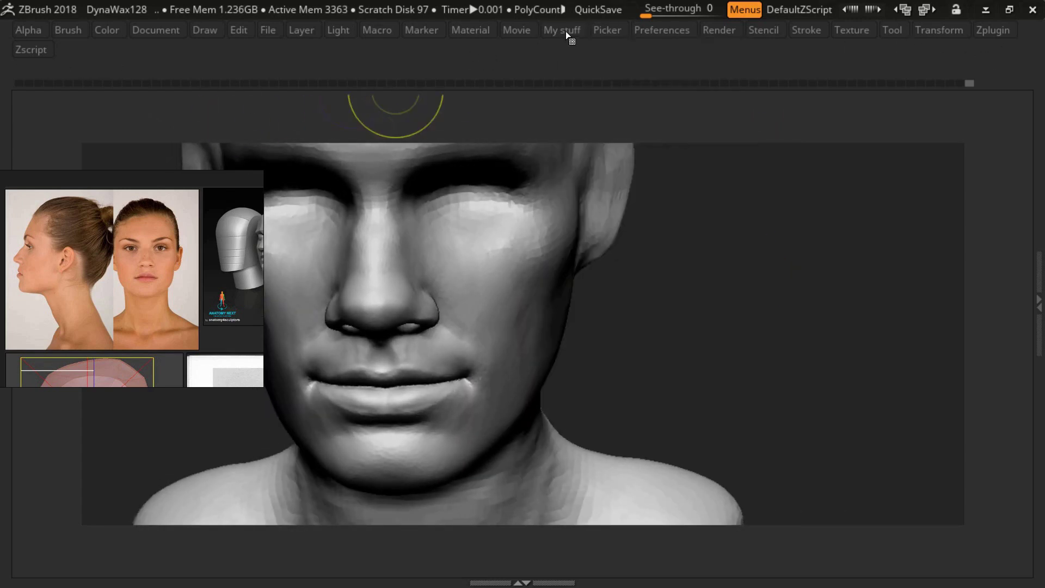
{"action": "key", "text": "m"}
{"action": "key", "text": "m"}
- Refine the lips, mouth corners and chin from side, low and frontal angles
{"action": "mouse_move", "coordinate": [751, 499]}
{"action": "right_mouse_down", "text": "ctrl"}
{"action": "mouse_move", "coordinate": [600, 243]}
{"action": "mouse_move", "coordinate": [545, 243]}
{"action": "mouse_move", "coordinate": [513, 276]}
{"action": "mouse_move", "coordinate": [401, 261]}
{"action": "mouse_move", "coordinate": [548, 270]}
{"action": "right_mouse_up", "text": "ctrl"}
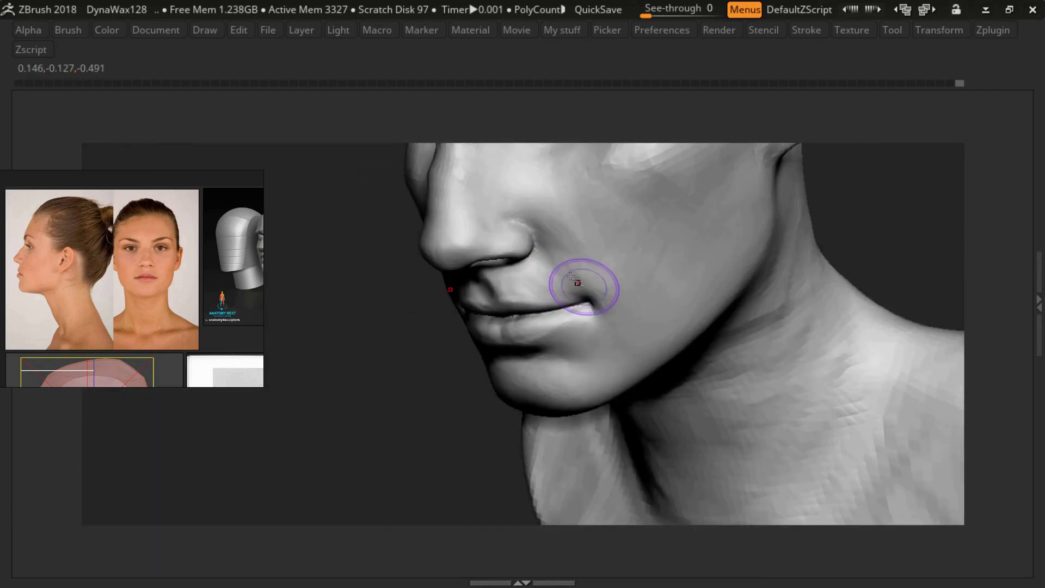
{"action": "right_click_drag", "start_coordinate": [558, 278], "coordinate": [498, 272]}
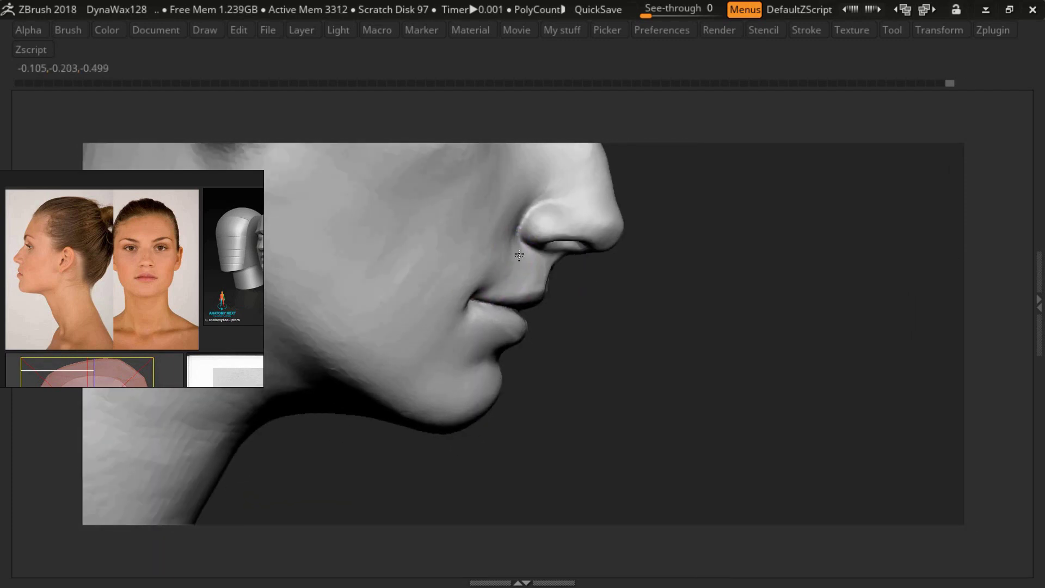
{"action": "right_click_drag", "start_coordinate": [517, 218], "coordinate": [492, 266]}
{"action": "mouse_move", "coordinate": [494, 218]}
{"action": "right_mouse_down"}
{"action": "mouse_move", "coordinate": [485, 272]}
{"action": "mouse_move", "coordinate": [435, 266]}
{"action": "mouse_move", "coordinate": [508, 293]}
{"action": "mouse_move", "coordinate": [515, 329]}
{"action": "mouse_move", "coordinate": [518, 299]}
{"action": "mouse_move", "coordinate": [578, 331]}
{"action": "mouse_move", "coordinate": [606, 299]}
{"action": "mouse_move", "coordinate": [571, 315]}
{"action": "mouse_move", "coordinate": [541, 349]}
{"action": "mouse_move", "coordinate": [587, 350]}
{"action": "mouse_move", "coordinate": [598, 365]}
{"action": "mouse_move", "coordinate": [444, 364]}
{"action": "right_mouse_up"}
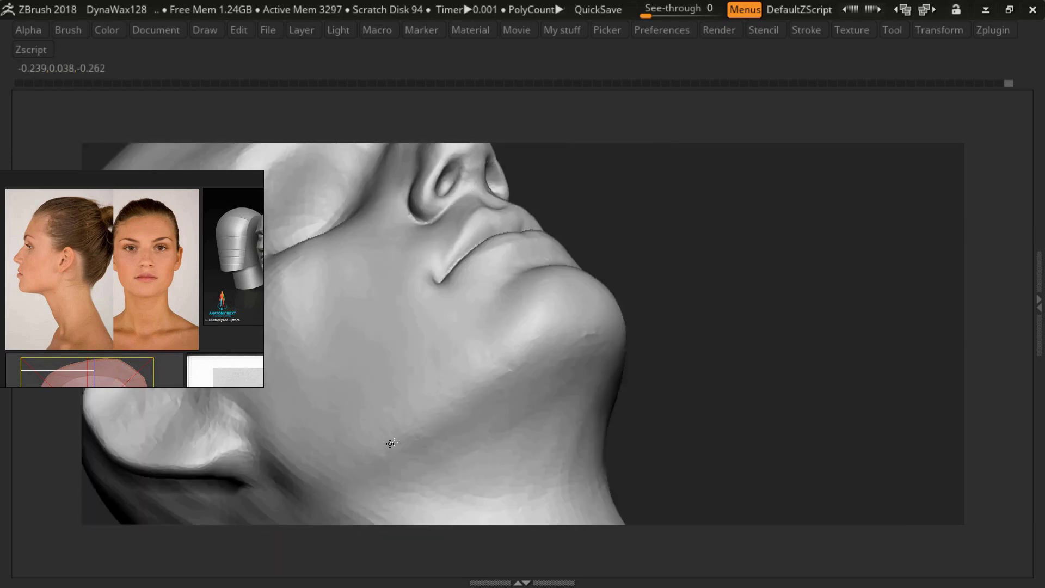
{"action": "mouse_move", "coordinate": [351, 418]}
{"action": "right_mouse_down"}
{"action": "mouse_move", "coordinate": [687, 373]}
{"action": "mouse_move", "coordinate": [700, 326]}
{"action": "mouse_move", "coordinate": [672, 413]}
{"action": "right_mouse_up"}
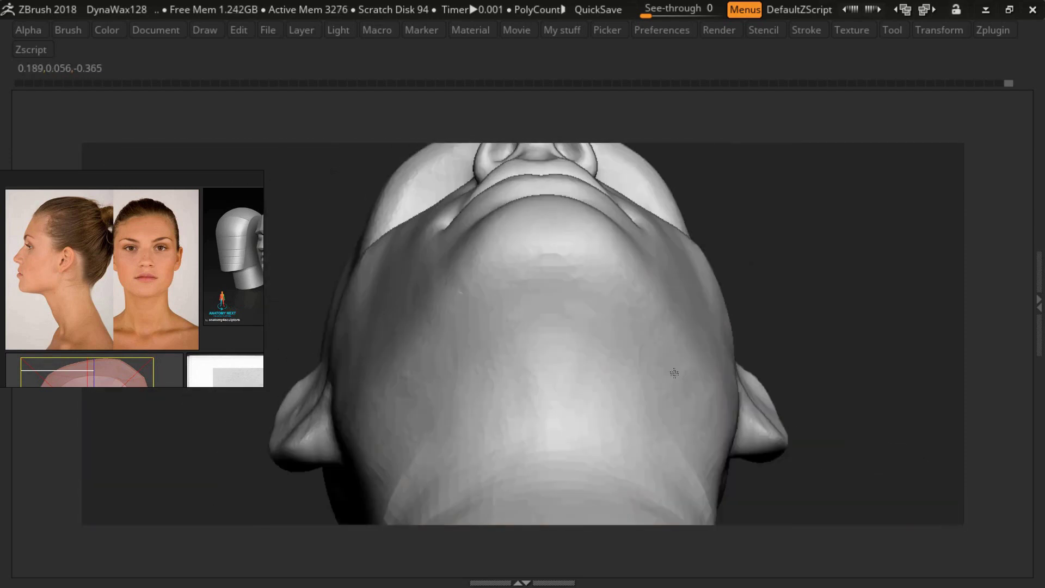
{"action": "mouse_move", "coordinate": [670, 315]}
{"action": "right_mouse_down"}
{"action": "mouse_move", "coordinate": [690, 232]}
{"action": "mouse_move", "coordinate": [670, 335]}
{"action": "right_mouse_up"}
{"action": "key", "text": "f"}
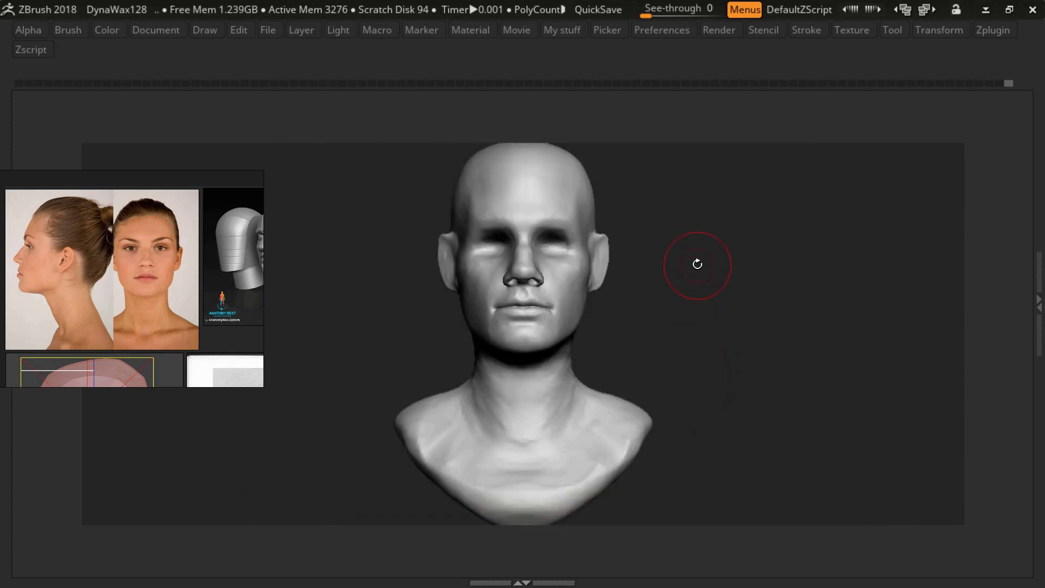
{"action": "mouse_move", "coordinate": [695, 261]}
{"action": "right_mouse_down"}
{"action": "mouse_move", "coordinate": [590, 299]}
{"action": "mouse_move", "coordinate": [554, 384]}
{"action": "mouse_move", "coordinate": [593, 302]}
{"action": "mouse_move", "coordinate": [583, 326]}
{"action": "mouse_move", "coordinate": [443, 276]}
{"action": "mouse_move", "coordinate": [452, 299]}
{"action": "mouse_move", "coordinate": [442, 310]}
{"action": "mouse_move", "coordinate": [583, 263]}
{"action": "mouse_move", "coordinate": [630, 270]}
{"action": "mouse_move", "coordinate": [443, 296]}
{"action": "mouse_move", "coordinate": [468, 292]}
{"action": "right_mouse_up"}
- Smooth the jawline, chin and neck transition for a cohesive lower face
{"action": "key", "text": "s"}
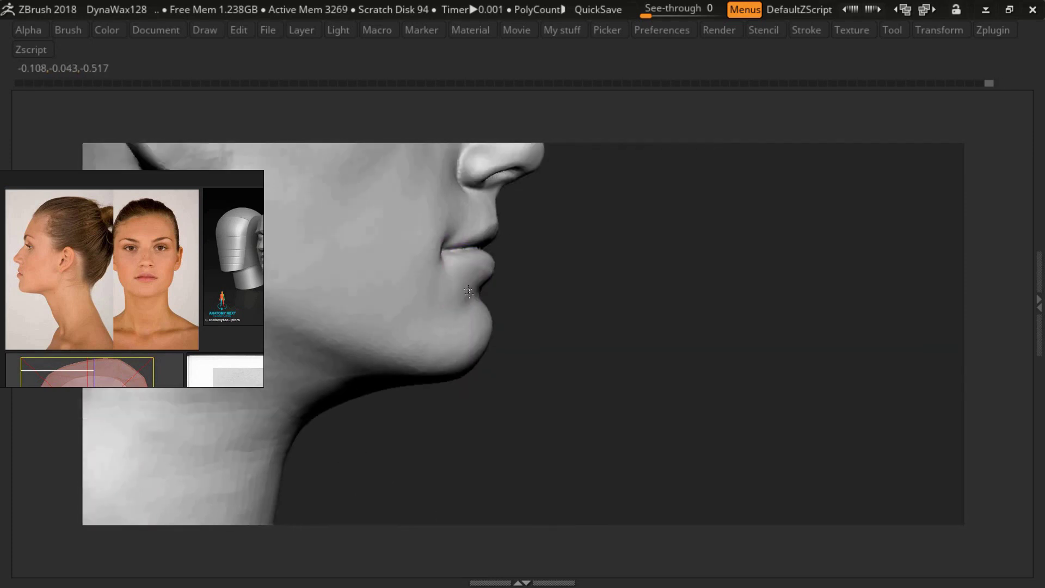
{"action": "key", "text": "f"}
{"action": "mouse_move", "coordinate": [606, 357]}
{"action": "right_mouse_down"}
{"action": "mouse_move", "coordinate": [538, 355]}
{"action": "mouse_move", "coordinate": [524, 287]}
{"action": "mouse_move", "coordinate": [536, 294]}
{"action": "mouse_move", "coordinate": [495, 326]}
{"action": "mouse_move", "coordinate": [408, 272]}
{"action": "mouse_move", "coordinate": [401, 291]}
{"action": "mouse_move", "coordinate": [338, 292]}
{"action": "mouse_move", "coordinate": [602, 361]}
{"action": "mouse_move", "coordinate": [461, 308]}
{"action": "right_mouse_up"}
{"action": "key", "text": "s"}
{"action": "mouse_move", "coordinate": [517, 329]}
{"action": "right_mouse_down"}
{"action": "mouse_move", "coordinate": [475, 373]}
{"action": "mouse_move", "coordinate": [485, 310]}
{"action": "mouse_move", "coordinate": [387, 300]}
{"action": "mouse_move", "coordinate": [413, 305]}
{"action": "right_mouse_up"}
{"action": "key", "text": "f"}
{"action": "mouse_move", "coordinate": [490, 327]}
{"action": "right_mouse_down"}
{"action": "mouse_move", "coordinate": [568, 364]}
{"action": "mouse_move", "coordinate": [562, 371]}
{"action": "right_mouse_up"}
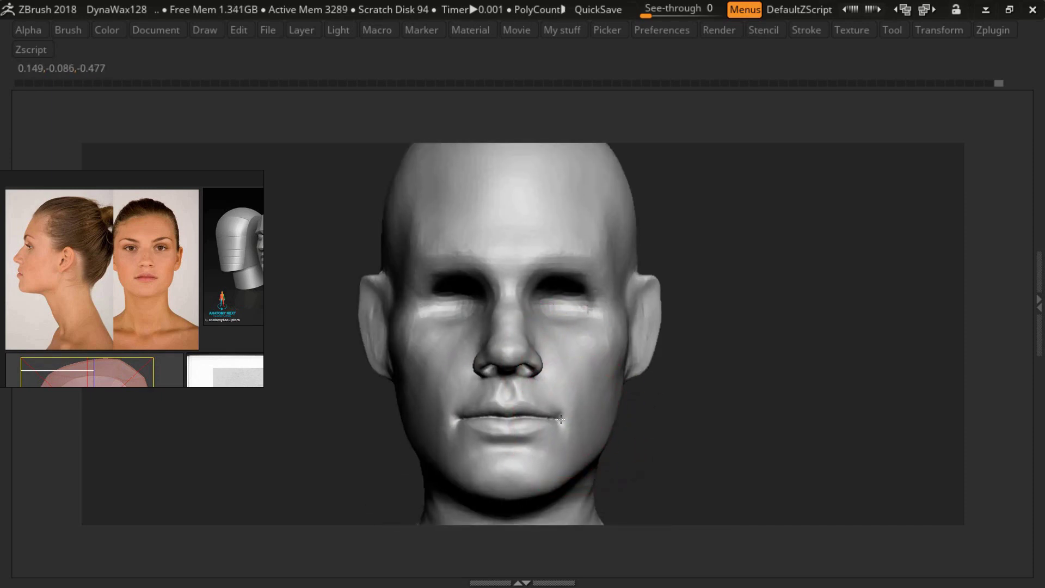
{"action": "right_click_drag", "start_coordinate": [558, 412], "coordinate": [618, 345]}
{"action": "key", "text": "f"}
{"action": "right_click_drag", "start_coordinate": [618, 280], "coordinate": [610, 330]}
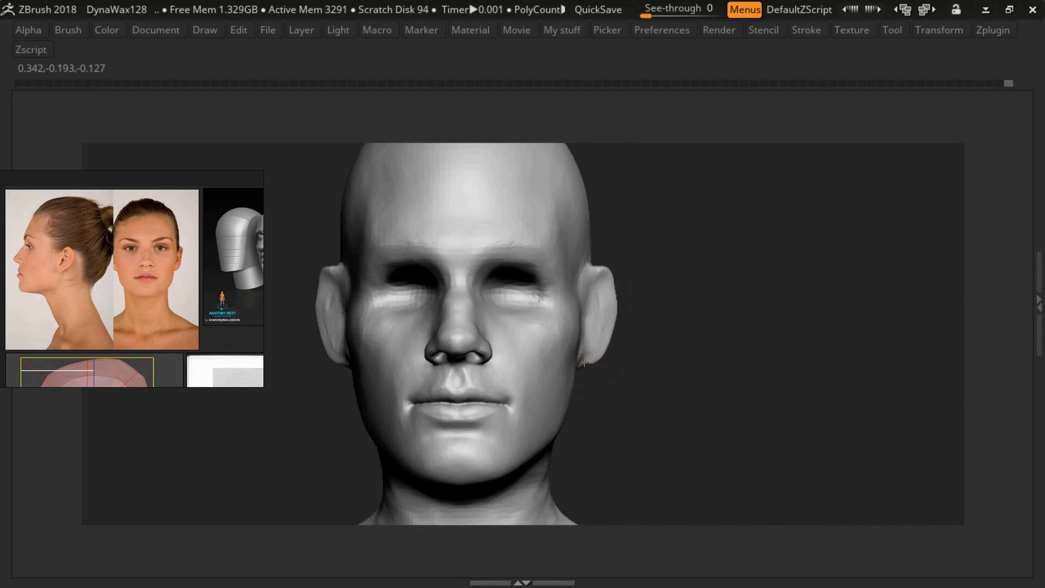
- Deepen the ear's folds, bowl and lobe while orbiting from the cheek to behind the ear
{"action": "mouse_move", "coordinate": [588, 357]}
{"action": "right_mouse_down"}
{"action": "mouse_move", "coordinate": [569, 358]}
{"action": "mouse_move", "coordinate": [586, 264]}
{"action": "mouse_move", "coordinate": [553, 282]}
{"action": "mouse_move", "coordinate": [576, 269]}
{"action": "mouse_move", "coordinate": [546, 303]}
{"action": "mouse_move", "coordinate": [517, 252]}
{"action": "mouse_move", "coordinate": [524, 303]}
{"action": "mouse_move", "coordinate": [553, 315]}
{"action": "mouse_move", "coordinate": [526, 308]}
{"action": "mouse_move", "coordinate": [560, 242]}
{"action": "mouse_move", "coordinate": [573, 274]}
{"action": "right_mouse_up"}
{"action": "key", "text": "s"}
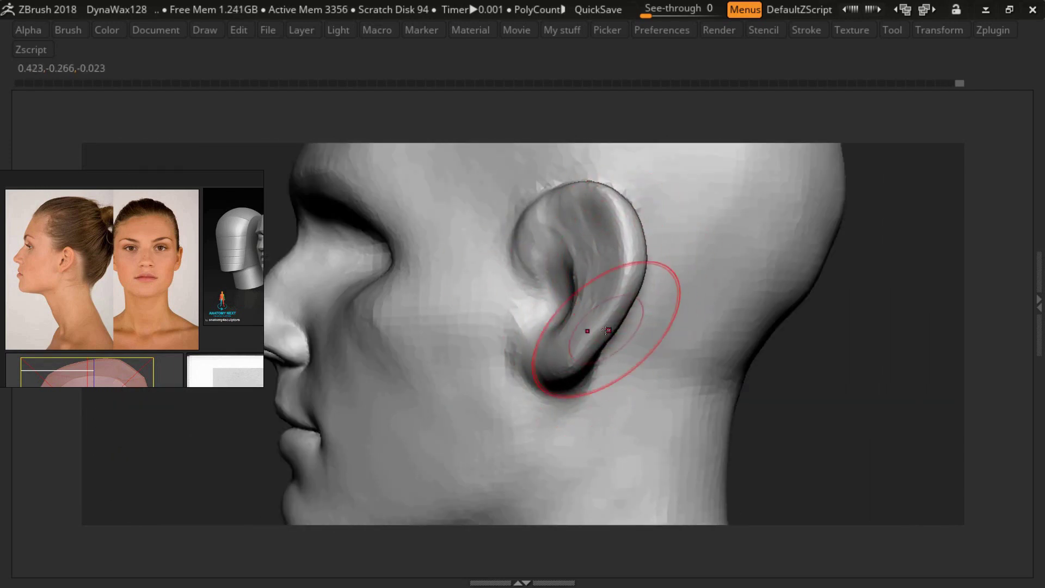
{"action": "mouse_move", "coordinate": [606, 330]}
{"action": "right_mouse_down"}
{"action": "mouse_move", "coordinate": [303, 384]}
{"action": "mouse_move", "coordinate": [522, 275]}
{"action": "right_mouse_up"}
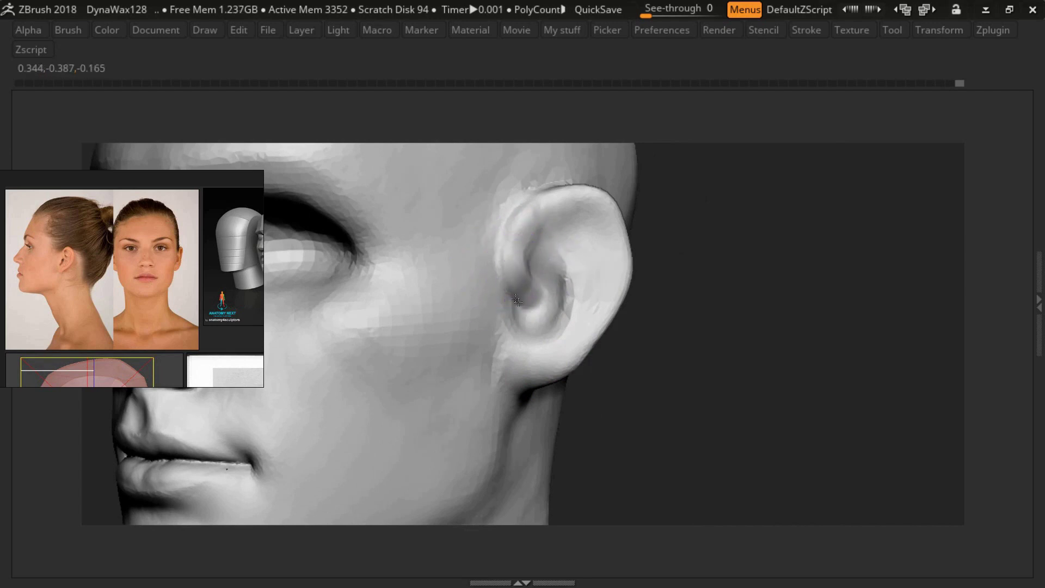
{"action": "mouse_move", "coordinate": [531, 239]}
{"action": "right_mouse_down"}
{"action": "mouse_move", "coordinate": [540, 268]}
{"action": "mouse_move", "coordinate": [510, 328]}
{"action": "mouse_move", "coordinate": [552, 277]}
{"action": "mouse_move", "coordinate": [569, 220]}
{"action": "mouse_move", "coordinate": [627, 275]}
{"action": "right_mouse_up"}
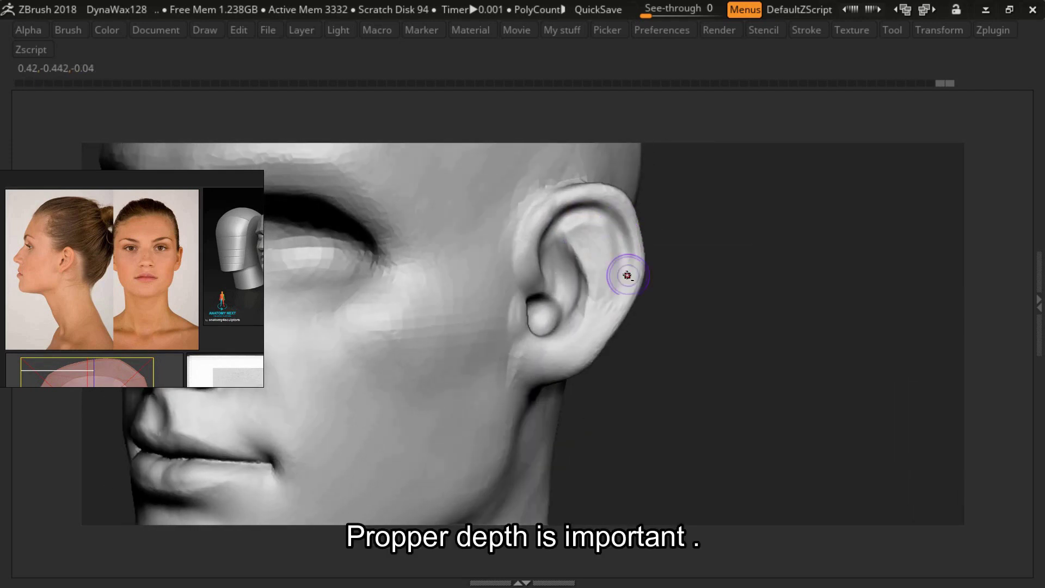
{"action": "mouse_move", "coordinate": [542, 346]}
{"action": "right_mouse_down"}
{"action": "mouse_move", "coordinate": [525, 240]}
{"action": "mouse_move", "coordinate": [539, 259]}
{"action": "mouse_move", "coordinate": [587, 239]}
{"action": "mouse_move", "coordinate": [602, 245]}
{"action": "right_mouse_up"}
{"action": "mouse_move", "coordinate": [624, 284]}
{"action": "right_mouse_down"}
{"action": "mouse_move", "coordinate": [626, 205]}
{"action": "mouse_move", "coordinate": [693, 327]}
{"action": "mouse_move", "coordinate": [613, 249]}
{"action": "mouse_move", "coordinate": [617, 292]}
{"action": "mouse_move", "coordinate": [571, 269]}
{"action": "mouse_move", "coordinate": [582, 262]}
{"action": "mouse_move", "coordinate": [545, 249]}
{"action": "mouse_move", "coordinate": [595, 243]}
{"action": "mouse_move", "coordinate": [580, 208]}
{"action": "mouse_move", "coordinate": [545, 225]}
{"action": "mouse_move", "coordinate": [618, 278]}
{"action": "mouse_move", "coordinate": [653, 261]}
{"action": "mouse_move", "coordinate": [665, 322]}
{"action": "mouse_move", "coordinate": [551, 249]}
{"action": "mouse_move", "coordinate": [610, 222]}
{"action": "mouse_move", "coordinate": [595, 256]}
{"action": "mouse_move", "coordinate": [618, 373]}
{"action": "mouse_move", "coordinate": [510, 388]}
{"action": "right_mouse_up"}
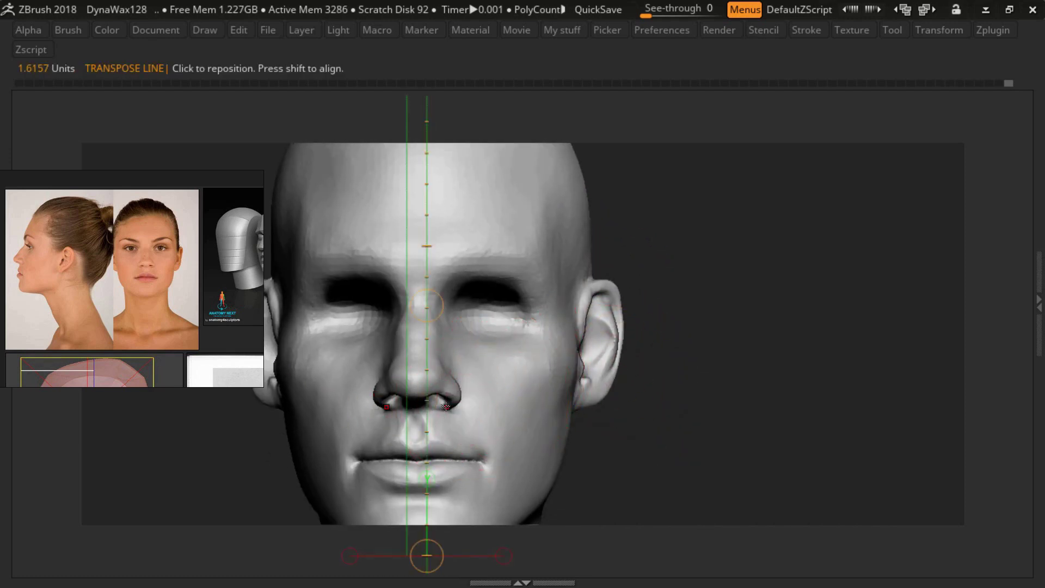
- Enlarge the brush, then set Draw Size to 27 for refining the ear rim
{"action": "right_click_drag", "start_coordinate": [656, 404], "coordinate": [500, 391], "text": "shift"}
{"action": "mouse_move", "coordinate": [681, 384]}
{"action": "right_mouse_down", "text": "ctrl"}
{"action": "mouse_move", "coordinate": [599, 283]}
{"action": "mouse_move", "coordinate": [576, 314]}
{"action": "right_mouse_up", "text": "ctrl"}
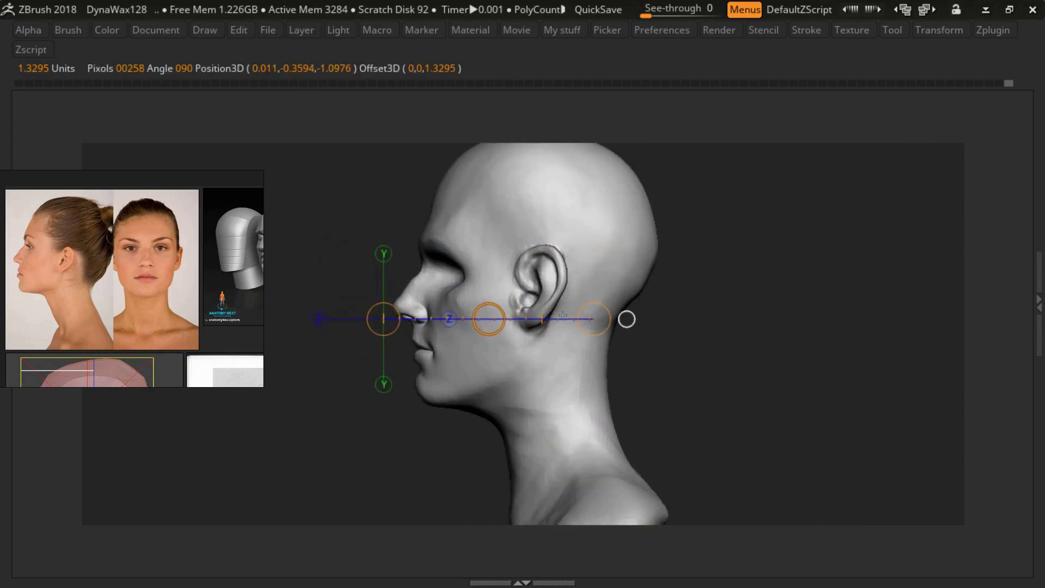
{"action": "key", "text": "bracketright"}
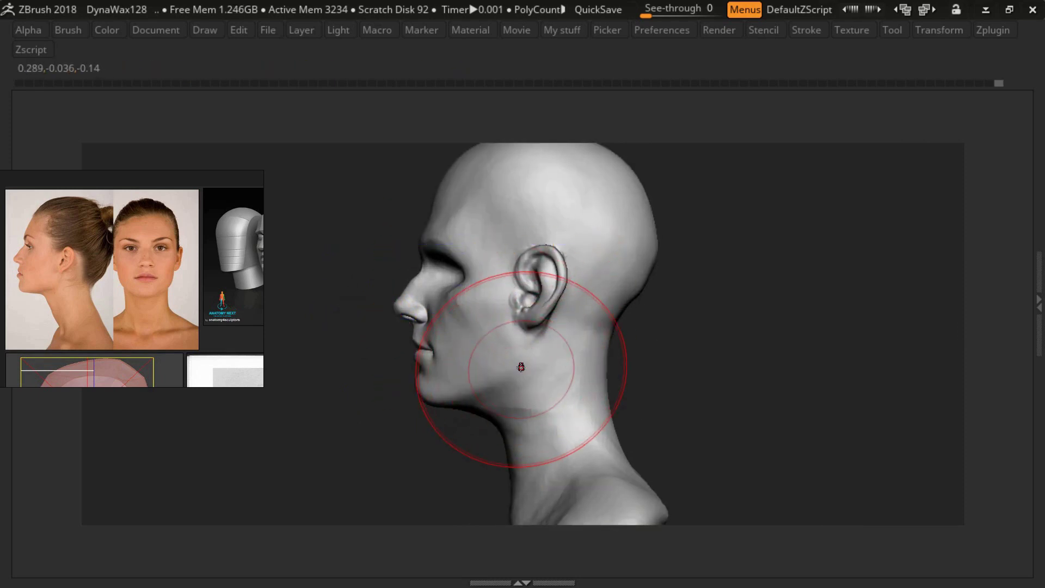
{"action": "right_click_drag", "start_coordinate": [542, 308], "coordinate": [580, 273]}
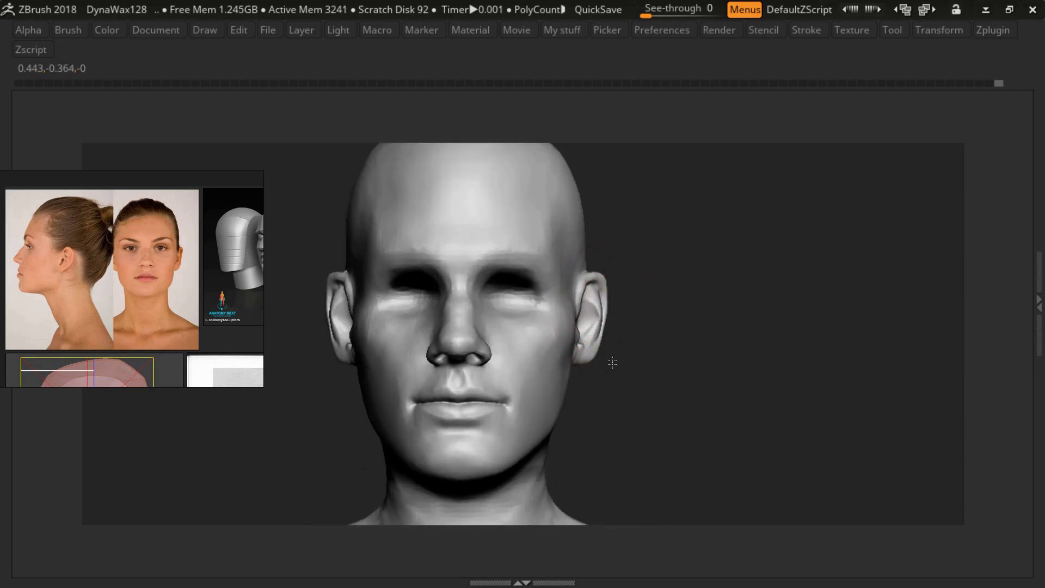
{"action": "key", "text": "s"}
{"action": "mouse_move", "coordinate": [576, 310]}
{"action": "right_mouse_down", "text": "ctrl"}
{"action": "mouse_move", "coordinate": [579, 250]}
{"action": "mouse_move", "coordinate": [560, 291]}
{"action": "mouse_move", "coordinate": [611, 244]}
{"action": "mouse_move", "coordinate": [567, 341]}
{"action": "right_mouse_up", "text": "ctrl"}
{"action": "key", "text": "s"}
- Refine the ear folds, jaw and neck muscles toward the collarbone from side and back views
{"action": "mouse_move", "coordinate": [568, 303]}
{"action": "right_mouse_down"}
{"action": "mouse_move", "coordinate": [611, 299]}
{"action": "mouse_move", "coordinate": [598, 288]}
{"action": "mouse_move", "coordinate": [626, 280]}
{"action": "mouse_move", "coordinate": [629, 215]}
{"action": "mouse_move", "coordinate": [644, 271]}
{"action": "mouse_move", "coordinate": [615, 270]}
{"action": "right_mouse_up"}
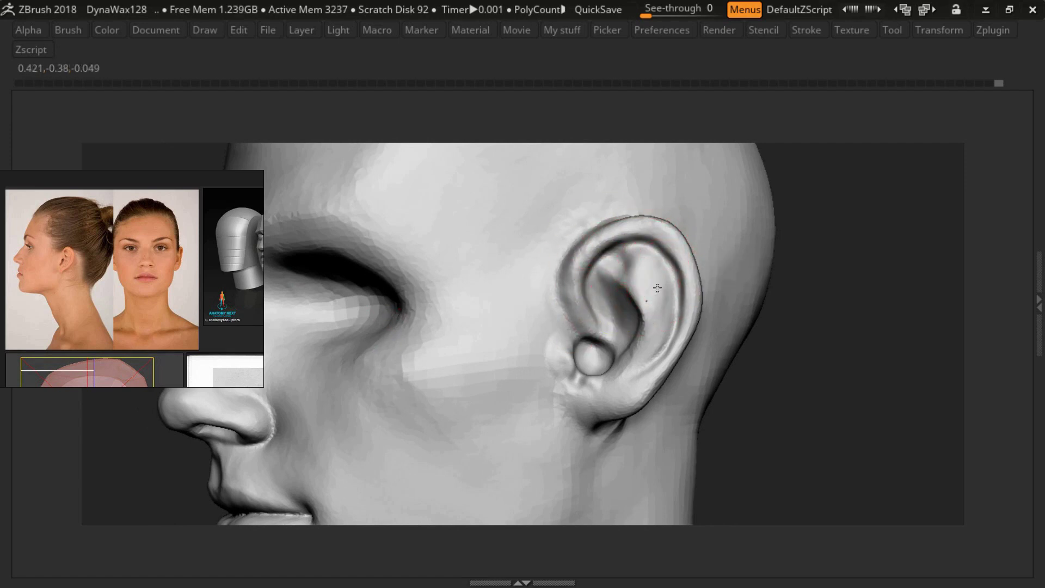
{"action": "right_click_drag", "start_coordinate": [586, 279], "coordinate": [597, 268]}
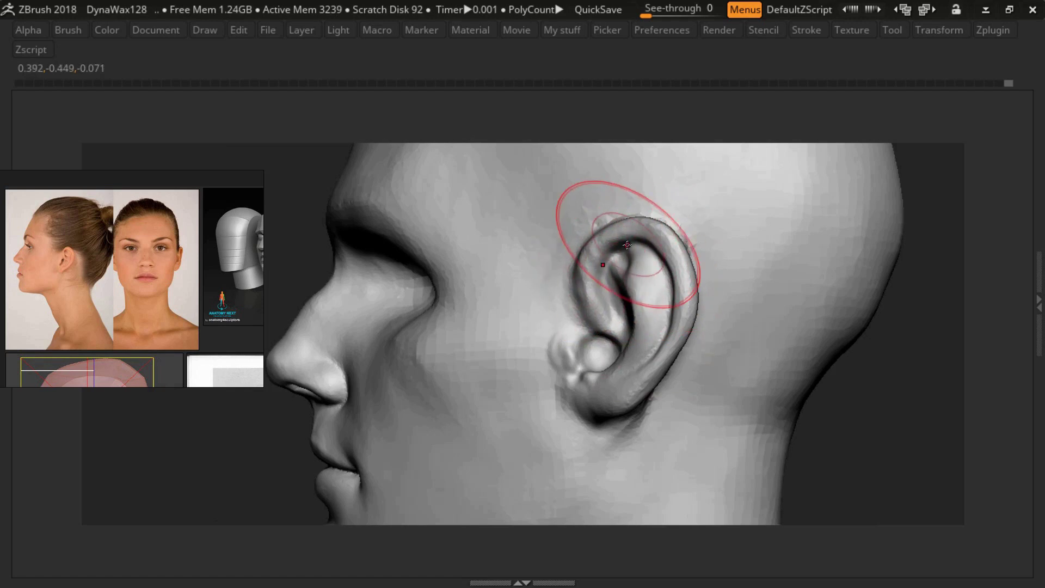
{"action": "mouse_move", "coordinate": [592, 341]}
{"action": "right_mouse_down"}
{"action": "mouse_move", "coordinate": [541, 233]}
{"action": "mouse_move", "coordinate": [531, 240]}
{"action": "mouse_move", "coordinate": [688, 314]}
{"action": "mouse_move", "coordinate": [669, 337]}
{"action": "mouse_move", "coordinate": [630, 270]}
{"action": "mouse_move", "coordinate": [593, 321]}
{"action": "right_mouse_up"}
{"action": "right_click_drag", "start_coordinate": [617, 390], "coordinate": [605, 377]}
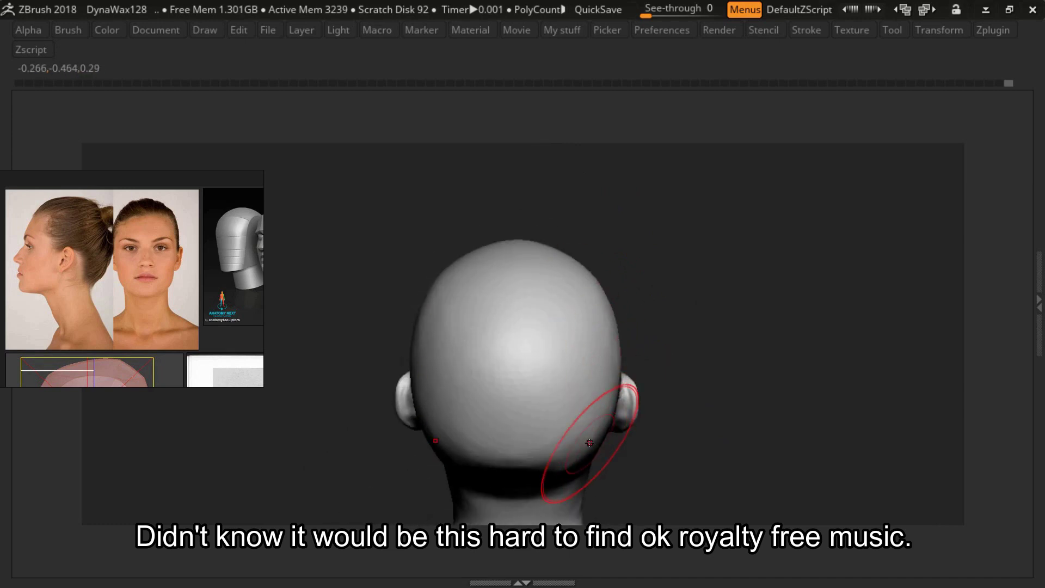
{"action": "mouse_move", "coordinate": [589, 443]}
{"action": "right_mouse_down"}
{"action": "mouse_move", "coordinate": [611, 387]}
{"action": "mouse_move", "coordinate": [579, 326]}
{"action": "mouse_move", "coordinate": [544, 299]}
{"action": "mouse_move", "coordinate": [536, 268]}
{"action": "mouse_move", "coordinate": [575, 323]}
{"action": "mouse_move", "coordinate": [571, 366]}
{"action": "mouse_move", "coordinate": [542, 368]}
{"action": "mouse_move", "coordinate": [533, 326]}
{"action": "mouse_move", "coordinate": [500, 346]}
{"action": "mouse_move", "coordinate": [408, 341]}
{"action": "mouse_move", "coordinate": [477, 401]}
{"action": "mouse_move", "coordinate": [382, 322]}
{"action": "mouse_move", "coordinate": [442, 397]}
{"action": "mouse_move", "coordinate": [385, 418]}
{"action": "mouse_move", "coordinate": [382, 327]}
{"action": "mouse_move", "coordinate": [486, 303]}
{"action": "mouse_move", "coordinate": [462, 261]}
{"action": "mouse_move", "coordinate": [479, 310]}
{"action": "mouse_move", "coordinate": [564, 299]}
{"action": "right_mouse_up"}
{"action": "key", "text": "f"}
{"action": "key", "text": "w"}
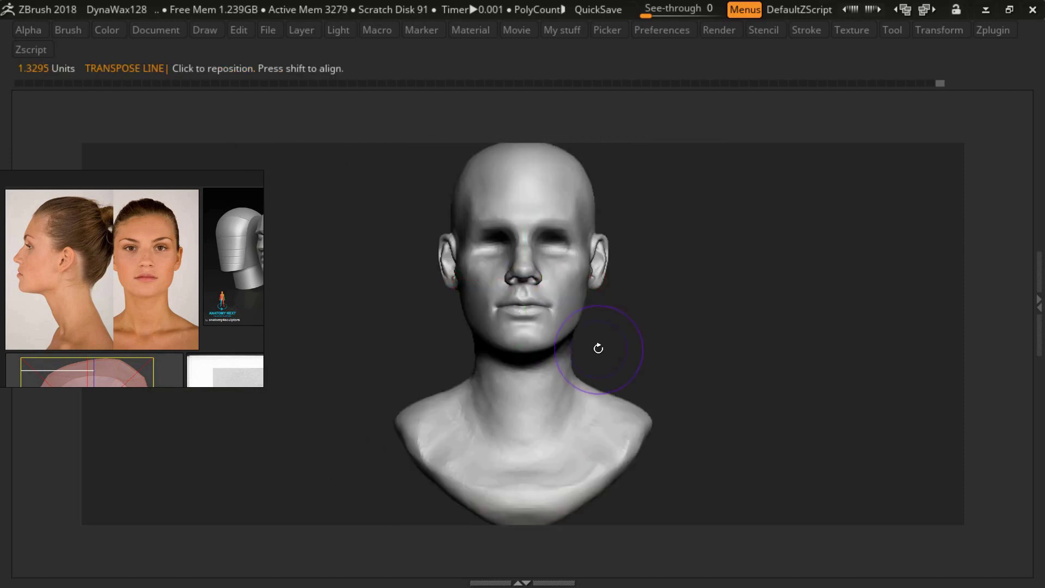
{"action": "mouse_move", "coordinate": [598, 348]}
{"action": "right_mouse_down"}
{"action": "mouse_move", "coordinate": [588, 316]}
{"action": "mouse_move", "coordinate": [561, 396]}
{"action": "mouse_move", "coordinate": [610, 375]}
{"action": "mouse_move", "coordinate": [609, 275]}
{"action": "mouse_move", "coordinate": [566, 254]}
{"action": "right_mouse_up"}
- Make the HeadSubDiv2 eyeball subtool active and return to a front view
{"action": "left_click", "coordinate": [1039, 302]}
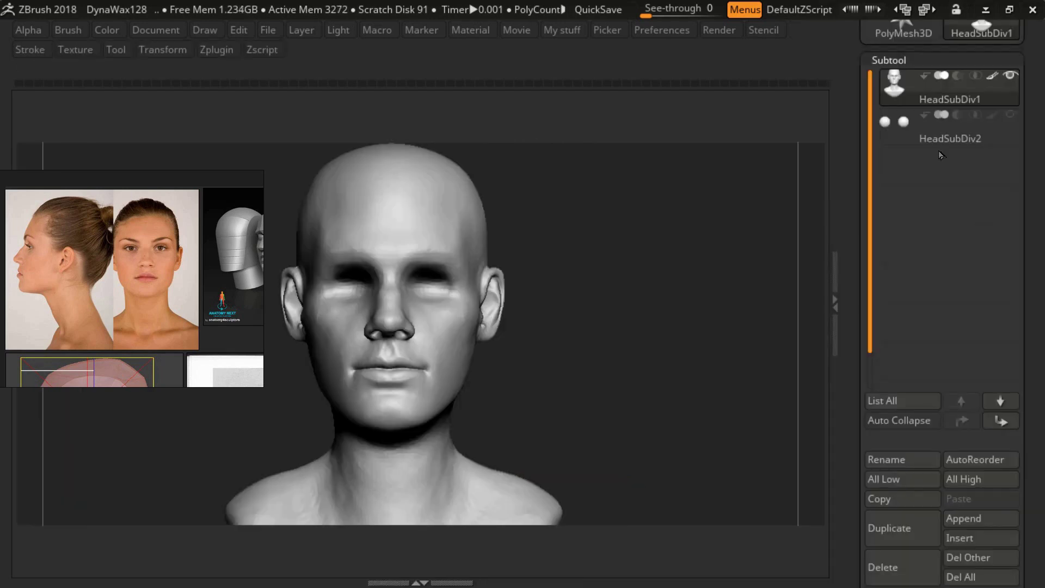
{"action": "left_click", "coordinate": [949, 136]}
{"action": "key", "text": "space"}
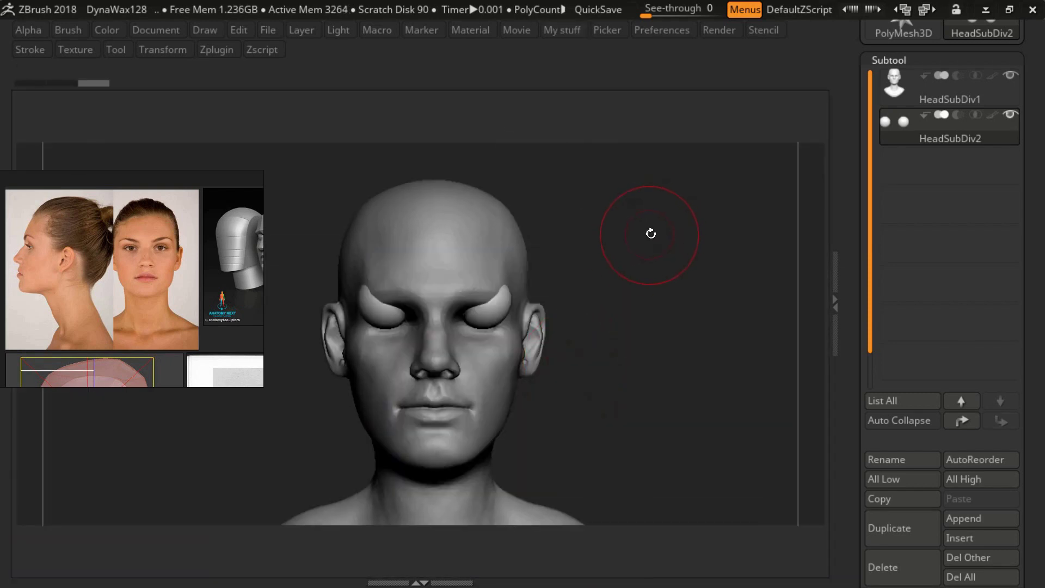
{"action": "key", "text": "space"}
{"action": "key", "text": "space"}
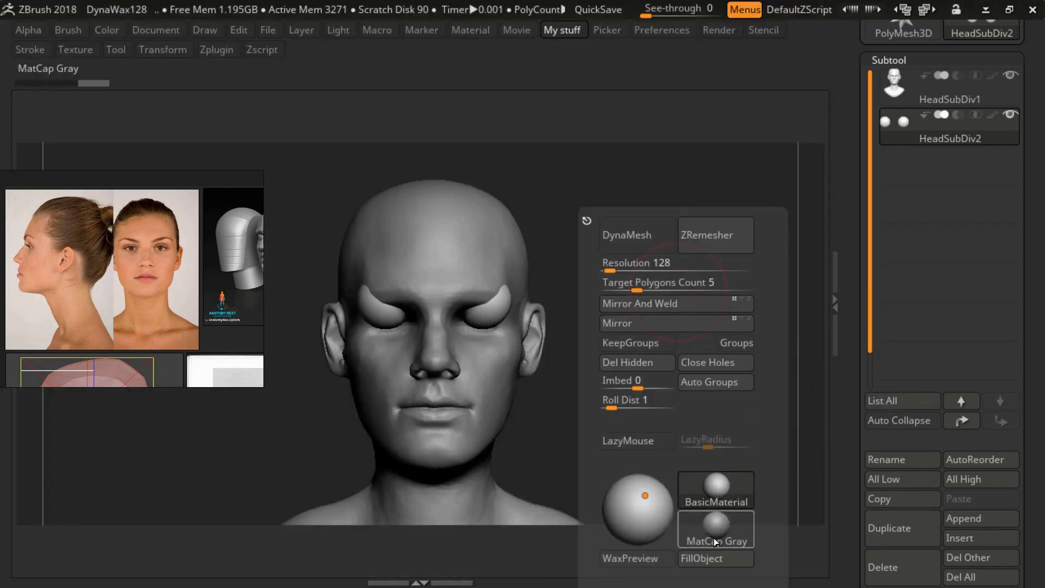
{"action": "left_click_drag", "start_coordinate": [686, 256], "coordinate": [626, 256]}
{"action": "key", "text": "w"}
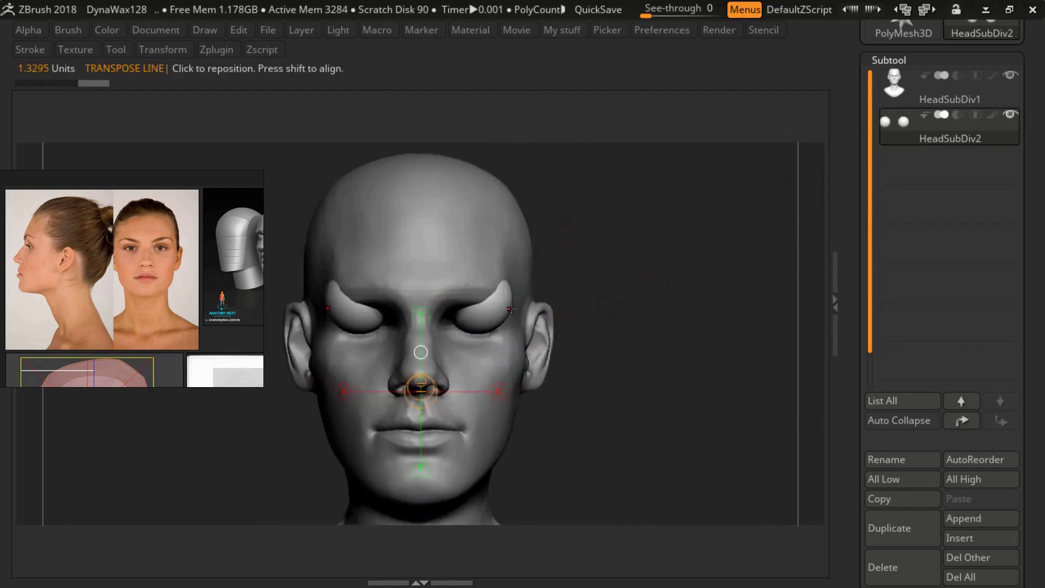
- Move the eyeballs with the gizmo and tilt them down into the eye sockets
{"action": "key", "text": "f"}
{"action": "left_click", "coordinate": [572, 321]}
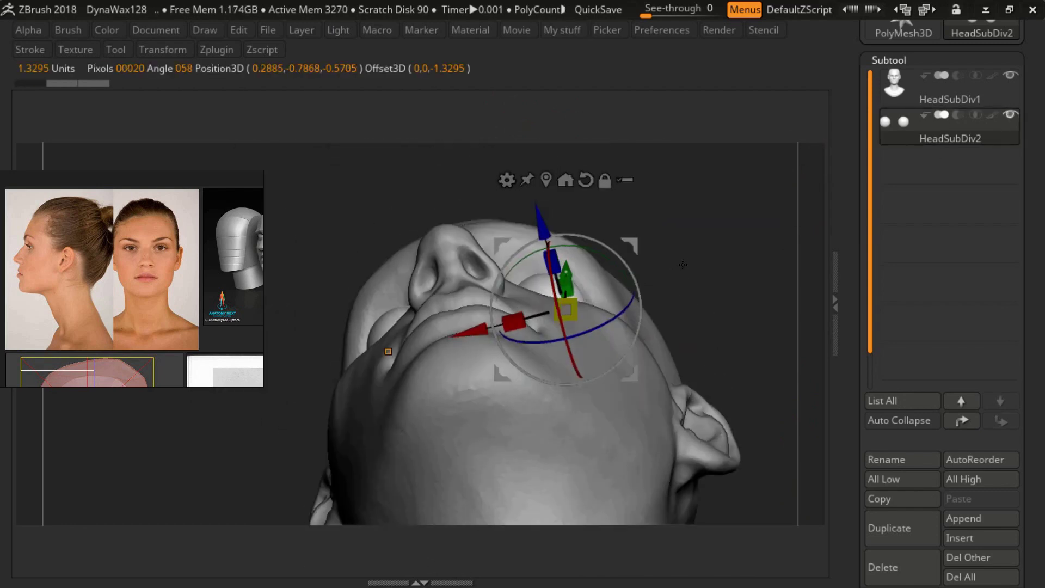
{"action": "right_click_drag", "start_coordinate": [578, 326], "coordinate": [523, 250]}
{"action": "left_click_drag", "start_coordinate": [524, 250], "coordinate": [524, 317]}
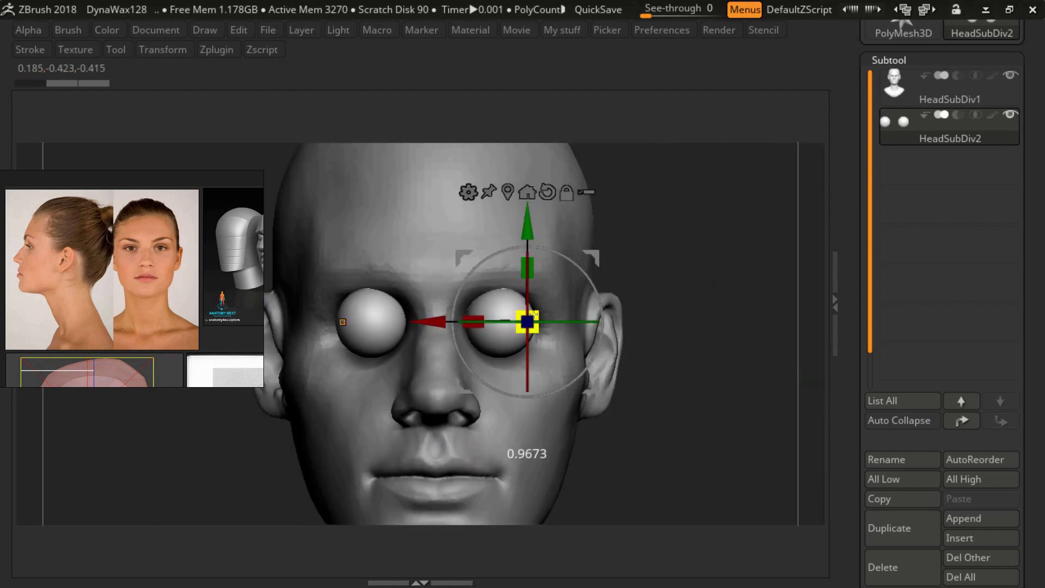
{"action": "mouse_move", "coordinate": [435, 322]}
{"action": "right_mouse_down"}
{"action": "mouse_move", "coordinate": [494, 293]}
{"action": "mouse_move", "coordinate": [646, 277]}
{"action": "right_mouse_up"}
- Reselect the HeadSubDiv1 head, zoom in on the eye socket, and resize the brush
{"action": "left_click", "coordinate": [493, 293], "text": "alt"}
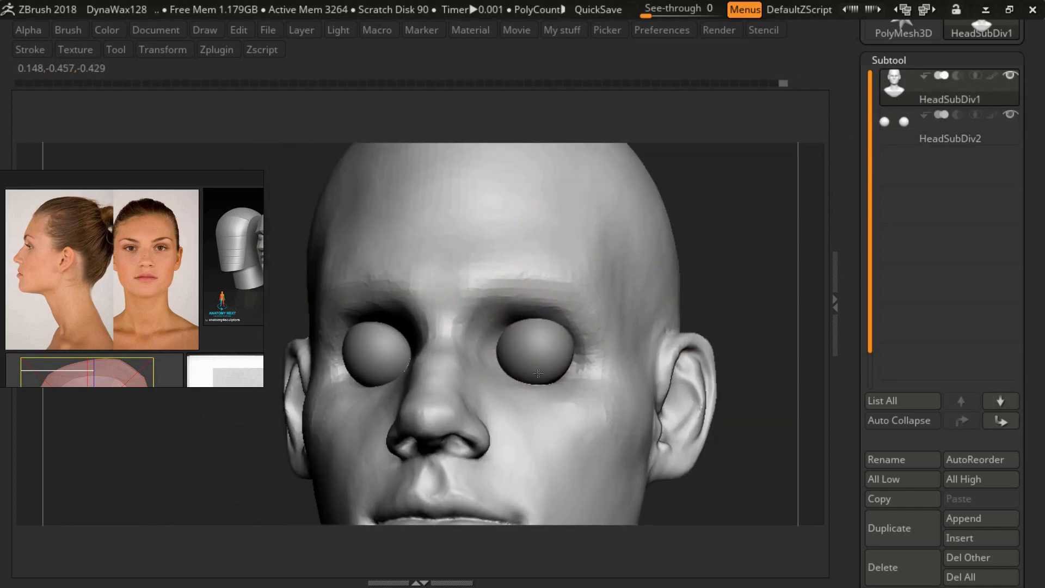
{"action": "mouse_move", "coordinate": [585, 327]}
{"action": "right_mouse_down"}
{"action": "mouse_move", "coordinate": [572, 347]}
{"action": "mouse_move", "coordinate": [586, 271]}
{"action": "right_mouse_up"}
{"action": "key", "text": "f"}
{"action": "left_click", "coordinate": [834, 302]}
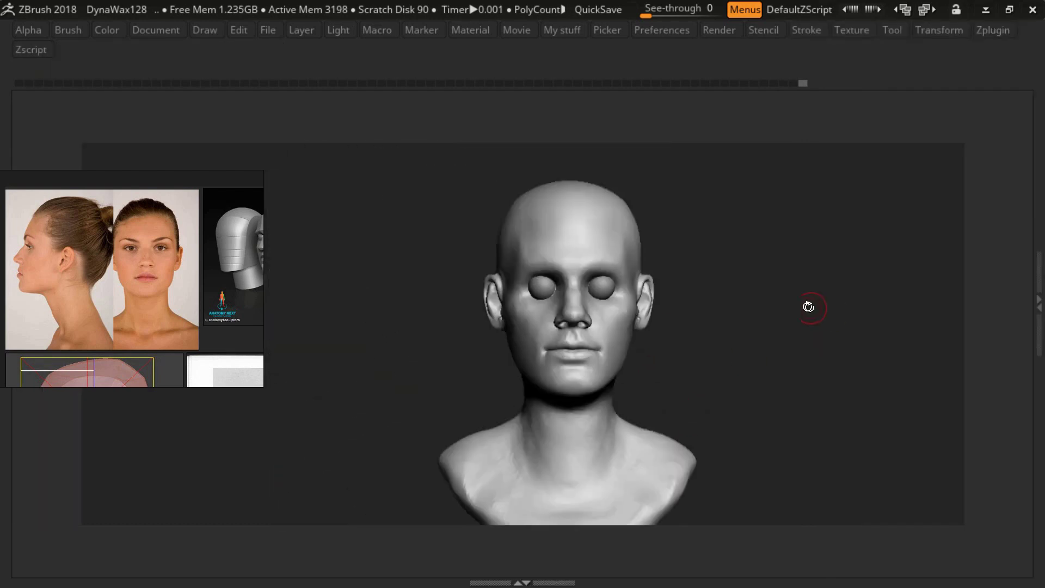
{"action": "right_click_drag", "start_coordinate": [807, 303], "coordinate": [548, 275], "text": "alt"}
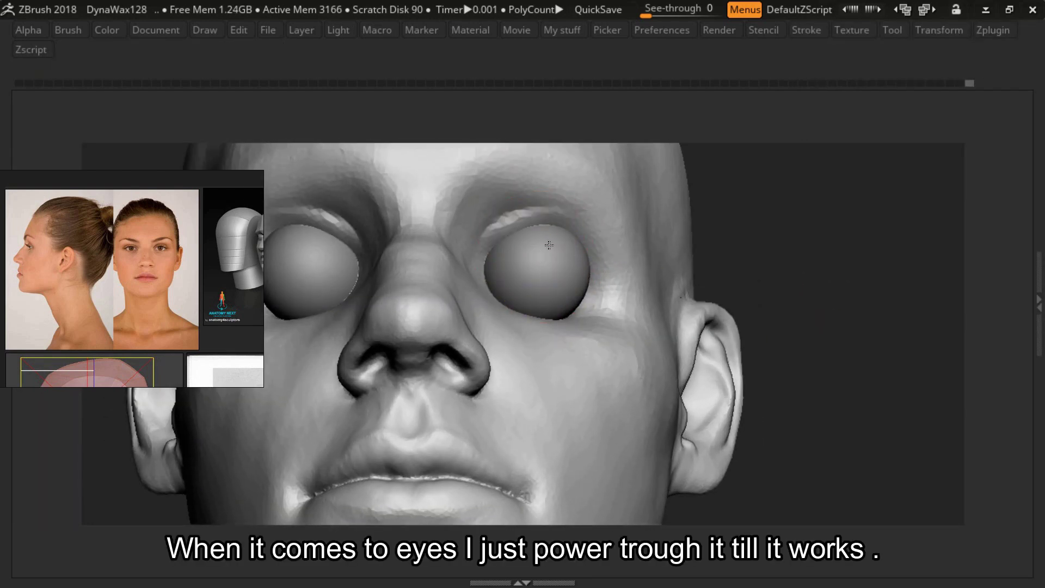
{"action": "mouse_move", "coordinate": [588, 248]}
{"action": "right_mouse_down"}
{"action": "mouse_move", "coordinate": [490, 257]}
{"action": "mouse_move", "coordinate": [562, 306]}
{"action": "mouse_move", "coordinate": [550, 310]}
{"action": "mouse_move", "coordinate": [484, 282]}
{"action": "mouse_move", "coordinate": [594, 303]}
{"action": "mouse_move", "coordinate": [558, 285]}
{"action": "mouse_move", "coordinate": [602, 303]}
{"action": "mouse_move", "coordinate": [506, 317]}
{"action": "mouse_move", "coordinate": [567, 304]}
{"action": "mouse_move", "coordinate": [526, 288]}
{"action": "right_mouse_up"}
{"action": "key", "text": "s"}
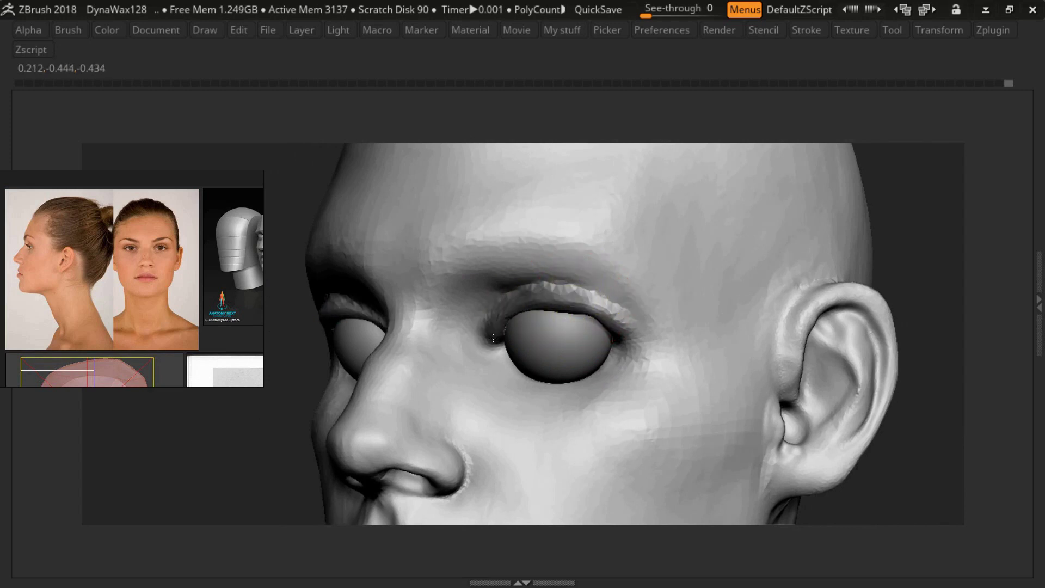
- Inspect the seated eyeballs from the side, front and below
{"action": "right_click_drag", "start_coordinate": [726, 344], "coordinate": [520, 343]}
{"action": "mouse_move", "coordinate": [568, 282]}
{"action": "right_mouse_down"}
{"action": "mouse_move", "coordinate": [583, 303]}
{"action": "mouse_move", "coordinate": [526, 336]}
{"action": "right_mouse_up"}
{"action": "right_click_drag", "start_coordinate": [613, 315], "coordinate": [597, 276]}
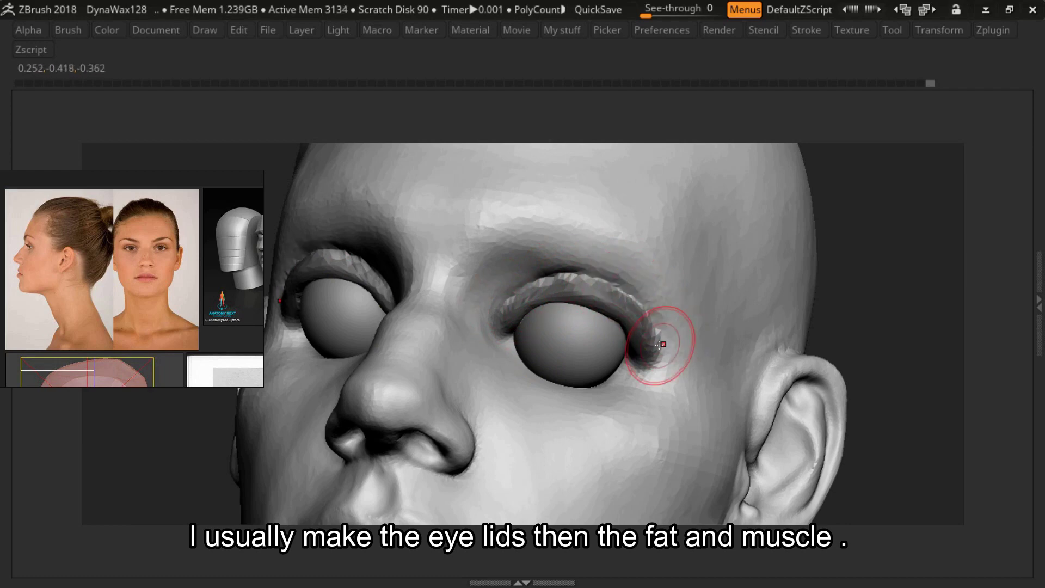
{"action": "mouse_move", "coordinate": [661, 344]}
{"action": "right_mouse_down"}
{"action": "mouse_move", "coordinate": [805, 234]}
{"action": "mouse_move", "coordinate": [619, 374]}
{"action": "mouse_move", "coordinate": [641, 289]}
{"action": "mouse_move", "coordinate": [570, 292]}
{"action": "mouse_move", "coordinate": [613, 284]}
{"action": "right_mouse_up"}
{"action": "key", "text": "b"}
- Dismiss the Dynamic Subdiv prompt, check the eye in profile, and restore the full interface
{"action": "key", "text": "d"}
{"action": "key", "text": "Escape"}
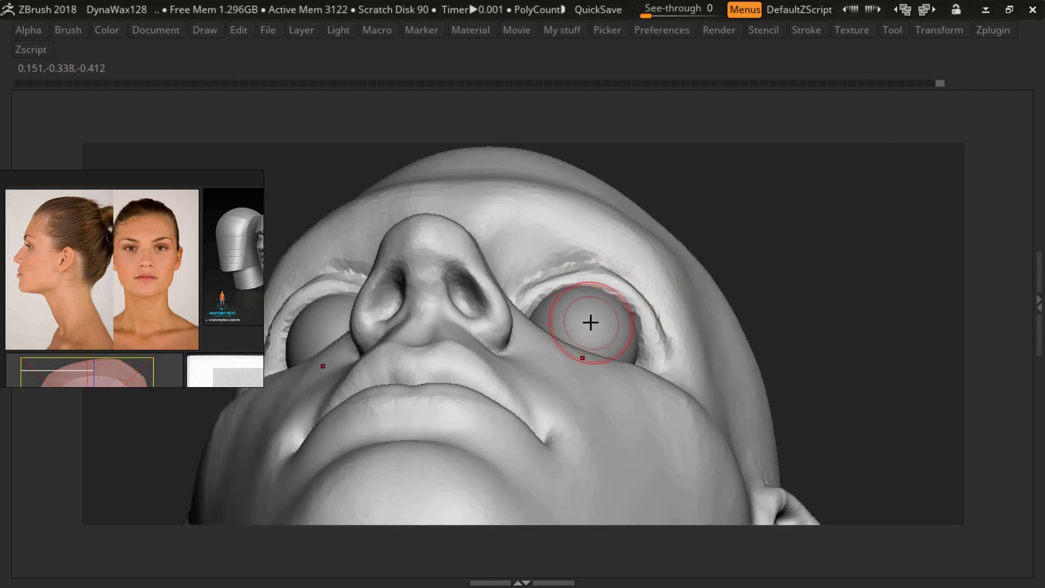
{"action": "mouse_move", "coordinate": [591, 320]}
{"action": "right_mouse_down"}
{"action": "mouse_move", "coordinate": [626, 291]}
{"action": "mouse_move", "coordinate": [584, 343]}
{"action": "mouse_move", "coordinate": [637, 313]}
{"action": "mouse_move", "coordinate": [595, 315]}
{"action": "mouse_move", "coordinate": [606, 304]}
{"action": "mouse_move", "coordinate": [578, 300]}
{"action": "mouse_move", "coordinate": [681, 288]}
{"action": "right_mouse_up"}
{"action": "right_click_drag", "start_coordinate": [586, 298], "coordinate": [544, 305]}
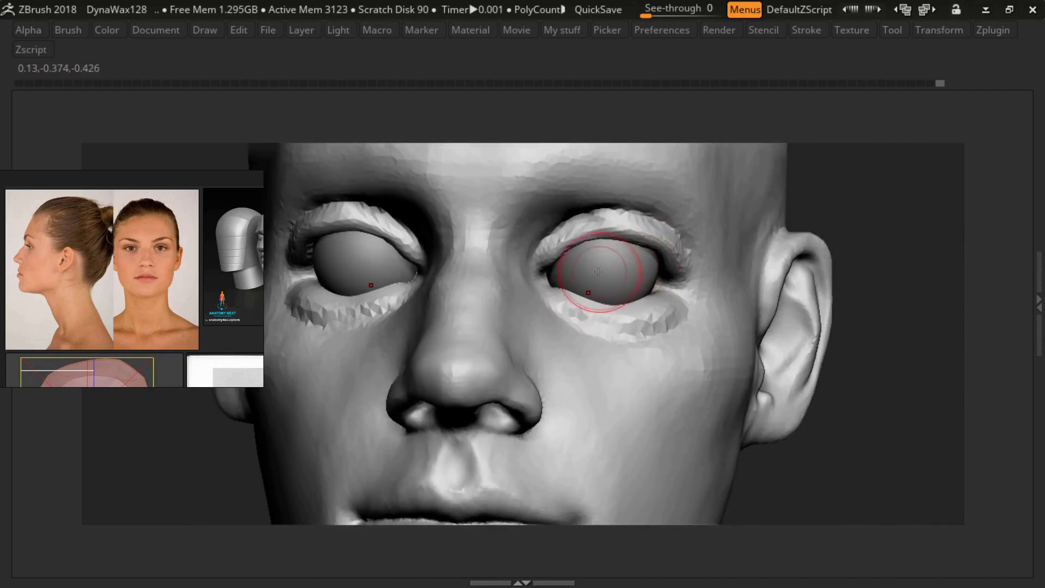
{"action": "key", "text": "Tab"}
{"action": "key", "text": "b"}
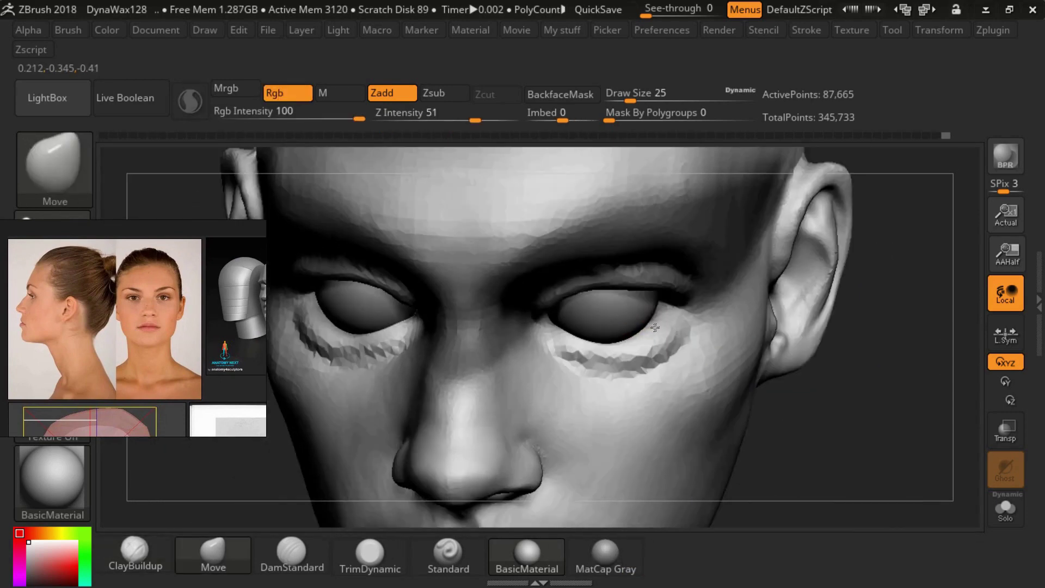
- Turn the bust to a front view, frame it, and zoom in on the eyes
{"action": "right_click_drag", "start_coordinate": [655, 327], "coordinate": [554, 331]}
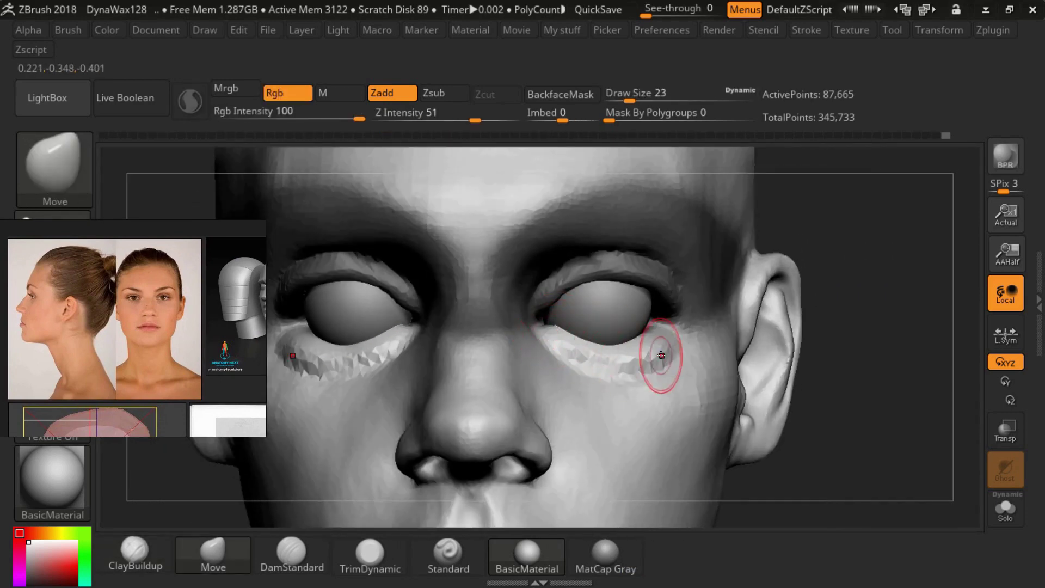
{"action": "mouse_move", "coordinate": [661, 355]}
{"action": "right_mouse_down"}
{"action": "mouse_move", "coordinate": [631, 358]}
{"action": "mouse_move", "coordinate": [666, 300]}
{"action": "right_mouse_up"}
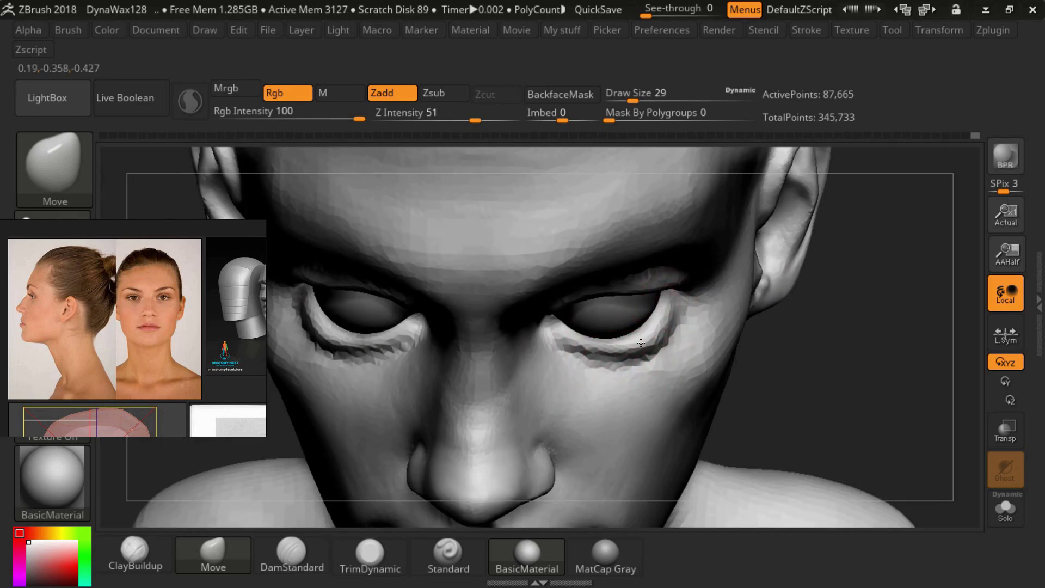
{"action": "mouse_move", "coordinate": [584, 351]}
{"action": "right_mouse_down"}
{"action": "mouse_move", "coordinate": [725, 287]}
{"action": "mouse_move", "coordinate": [675, 352]}
{"action": "mouse_move", "coordinate": [702, 301]}
{"action": "mouse_move", "coordinate": [596, 350]}
{"action": "mouse_move", "coordinate": [598, 287]}
{"action": "mouse_move", "coordinate": [604, 338]}
{"action": "right_mouse_up"}
{"action": "right_click", "coordinate": [557, 336]}
{"action": "key", "text": "f"}
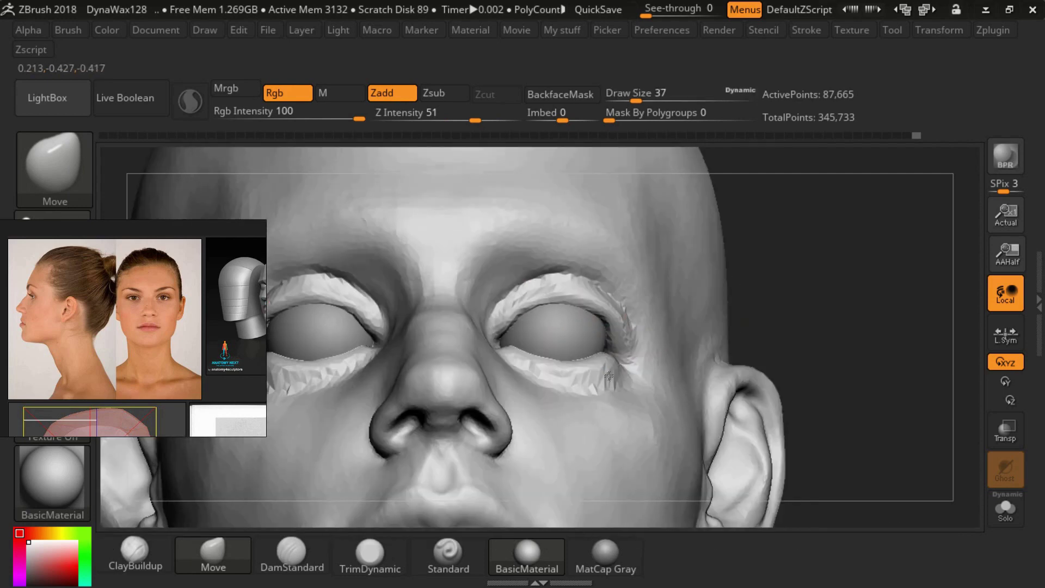
{"action": "key", "text": "f"}
{"action": "right_click_drag", "start_coordinate": [609, 278], "coordinate": [620, 305], "text": "alt"}
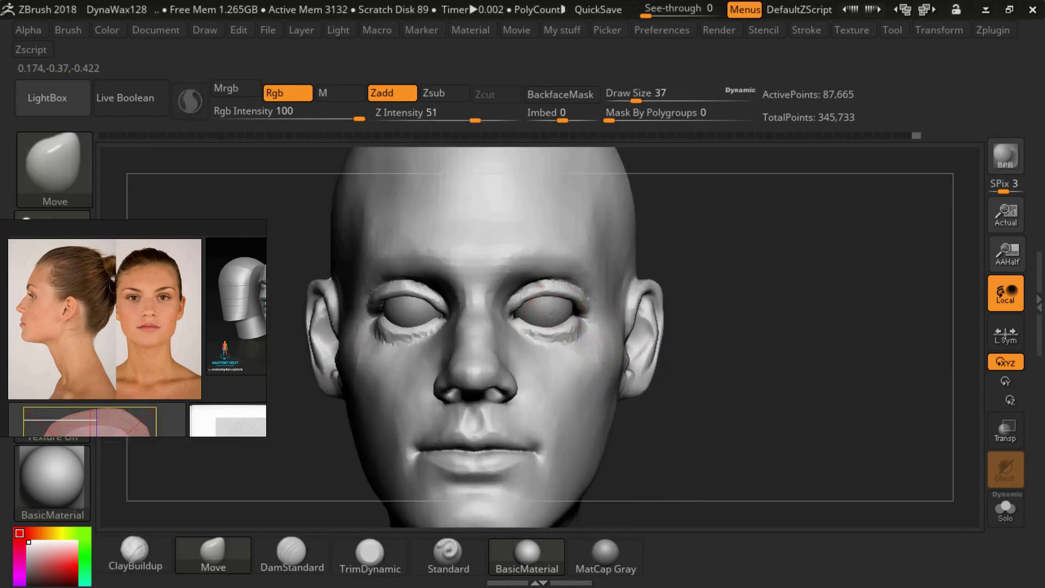
- Briefly select the HeadSubDiv2 eyeballs, then return to HeadSubDiv1 in draw mode
{"action": "left_click", "coordinate": [625, 303], "text": "alt"}
{"action": "key", "text": "w"}
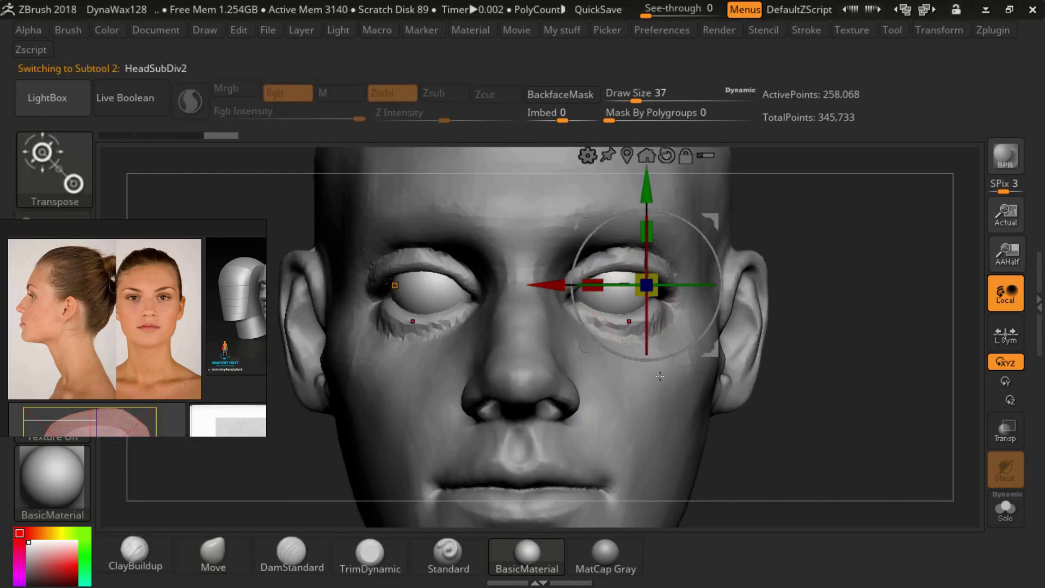
{"action": "left_click", "coordinate": [660, 376], "text": "alt"}
{"action": "key", "text": "q"}
{"action": "right_click_drag", "start_coordinate": [676, 245], "coordinate": [577, 256]}
- Smooth the upper eyelid with a smaller brush
{"action": "key", "text": "s"}
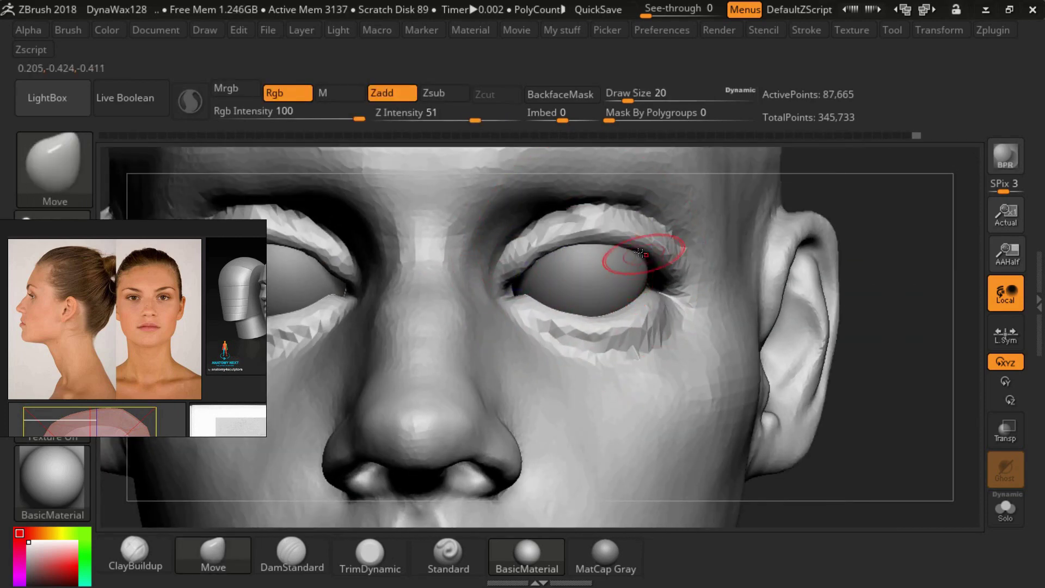
{"action": "key", "text": "b"}
{"action": "key", "text": "c"}
{"action": "key", "text": "b"}
{"action": "left_click_drag", "start_coordinate": [646, 275], "coordinate": [535, 245], "text": "shift"}
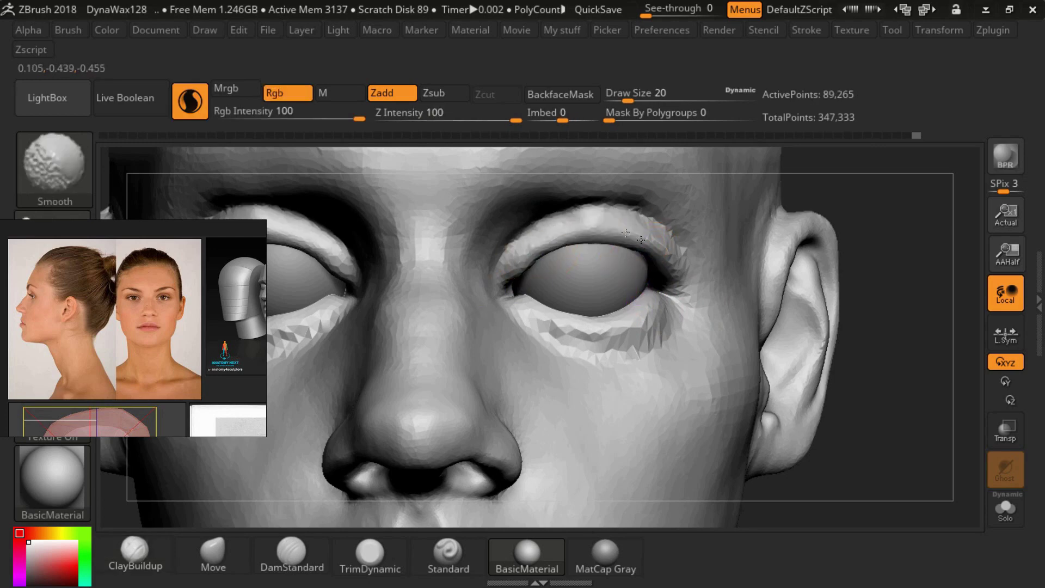
{"action": "mouse_move", "coordinate": [536, 245]}
{"action": "right_mouse_down"}
{"action": "mouse_move", "coordinate": [517, 226]}
{"action": "mouse_move", "coordinate": [636, 230]}
{"action": "mouse_move", "coordinate": [593, 295]}
{"action": "right_mouse_up"}
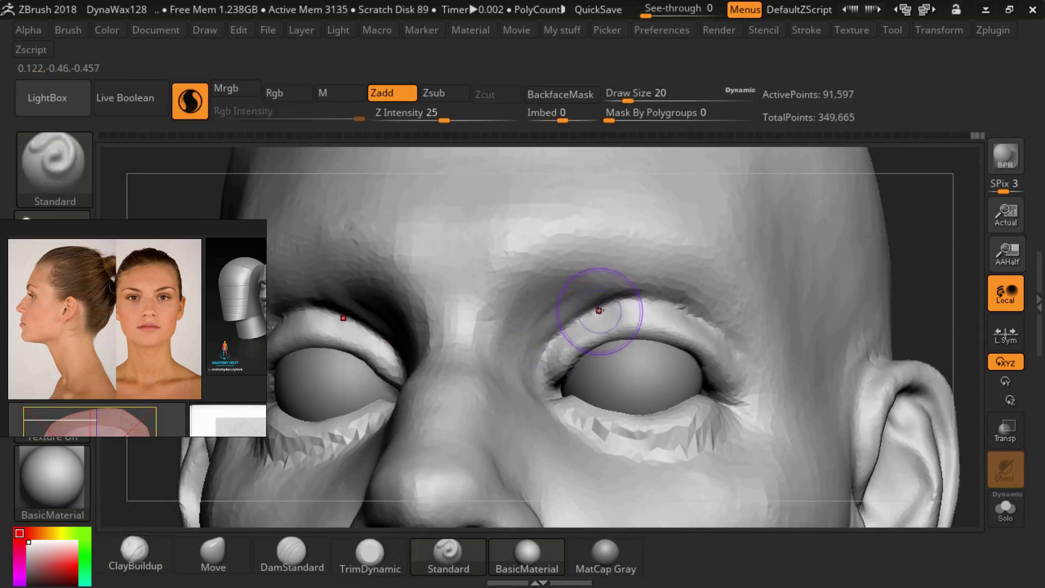
- Build up the upper lid rim, lower lid and inner eye corner with ClayBuildup
{"action": "key", "text": "b"}
{"action": "key", "text": "c"}
{"action": "key", "text": "b"}
{"action": "mouse_move", "coordinate": [599, 310]}
{"action": "right_mouse_down"}
{"action": "mouse_move", "coordinate": [595, 280]}
{"action": "mouse_move", "coordinate": [635, 266]}
{"action": "mouse_move", "coordinate": [548, 344]}
{"action": "mouse_move", "coordinate": [582, 281]}
{"action": "mouse_move", "coordinate": [401, 373]}
{"action": "mouse_move", "coordinate": [468, 286]}
{"action": "mouse_move", "coordinate": [435, 305]}
{"action": "mouse_move", "coordinate": [461, 292]}
{"action": "mouse_move", "coordinate": [456, 302]}
{"action": "right_mouse_up"}
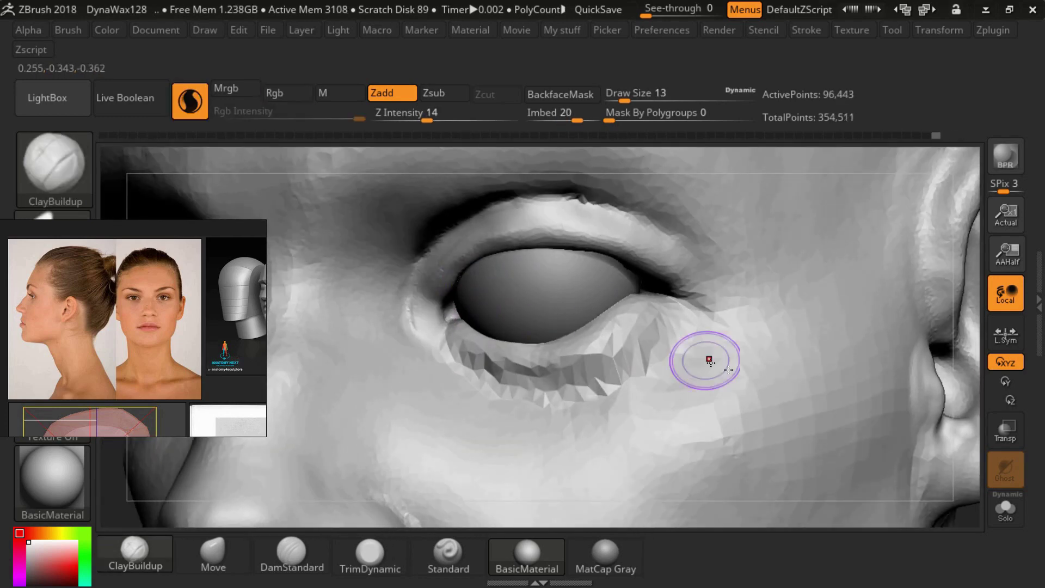
{"action": "mouse_move", "coordinate": [709, 360]}
{"action": "right_mouse_down"}
{"action": "mouse_move", "coordinate": [460, 320]}
{"action": "mouse_move", "coordinate": [416, 370]}
{"action": "mouse_move", "coordinate": [989, 458]}
{"action": "right_mouse_up"}
{"action": "key", "text": "s"}
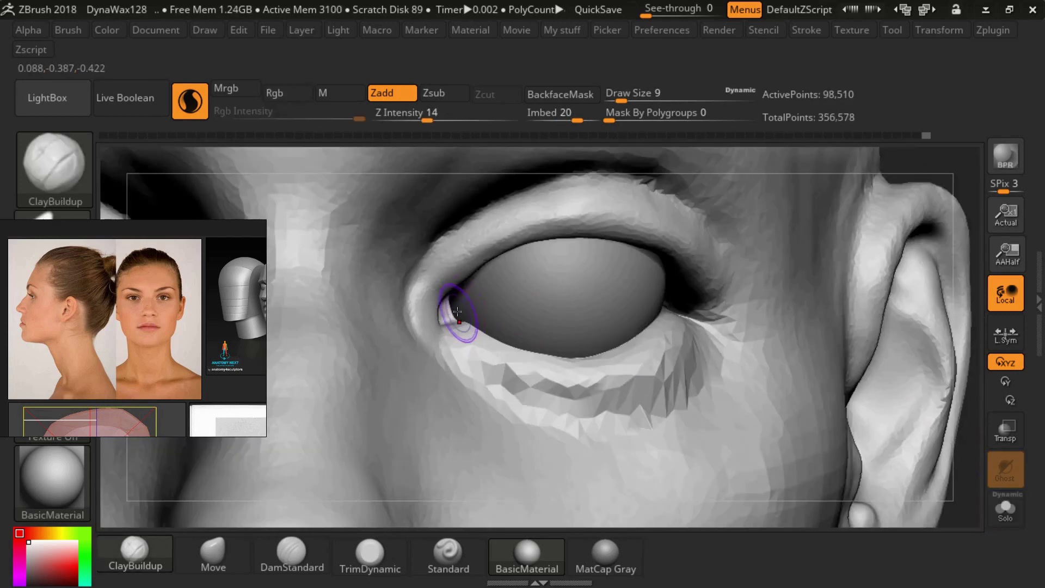
{"action": "right_click_drag", "start_coordinate": [457, 311], "coordinate": [443, 299]}
- Enlarge and reposition the reference photos panel
{"action": "scroll", "coordinate": [115, 319], "scroll_direction": "up", "scroll_amount": 2}
{"action": "scroll", "coordinate": [151, 322], "scroll_direction": "up", "scroll_amount": 2}
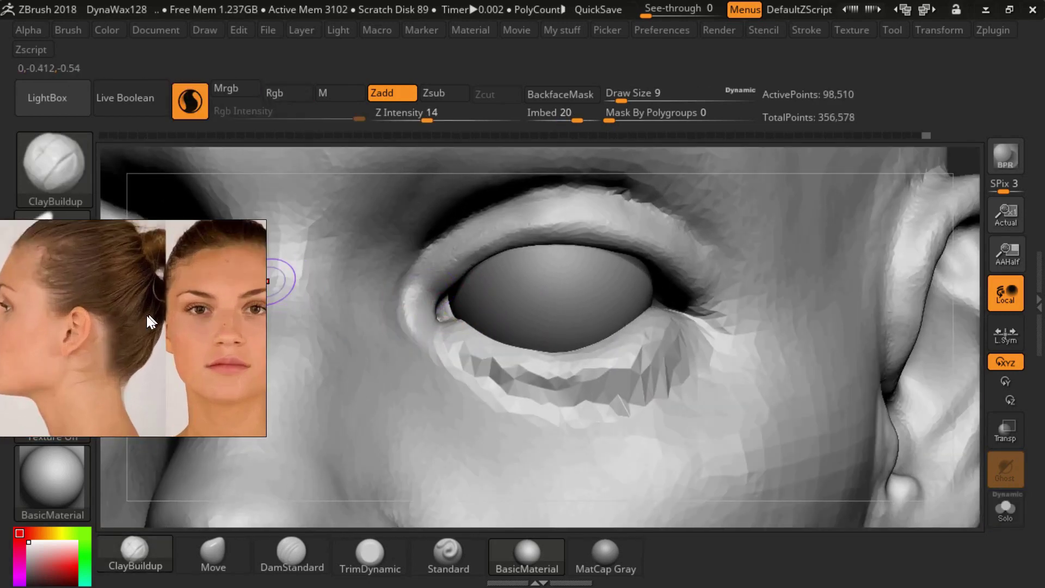
{"action": "left_click_drag", "start_coordinate": [146, 315], "coordinate": [289, 175]}
{"action": "right_click_drag", "start_coordinate": [349, 245], "coordinate": [629, 339]}
- Mask the lower eyelid and tuck it behind the upper lid with Transpose
{"action": "key", "text": "b"}
{"action": "key", "text": "m"}
{"action": "key", "text": "v"}
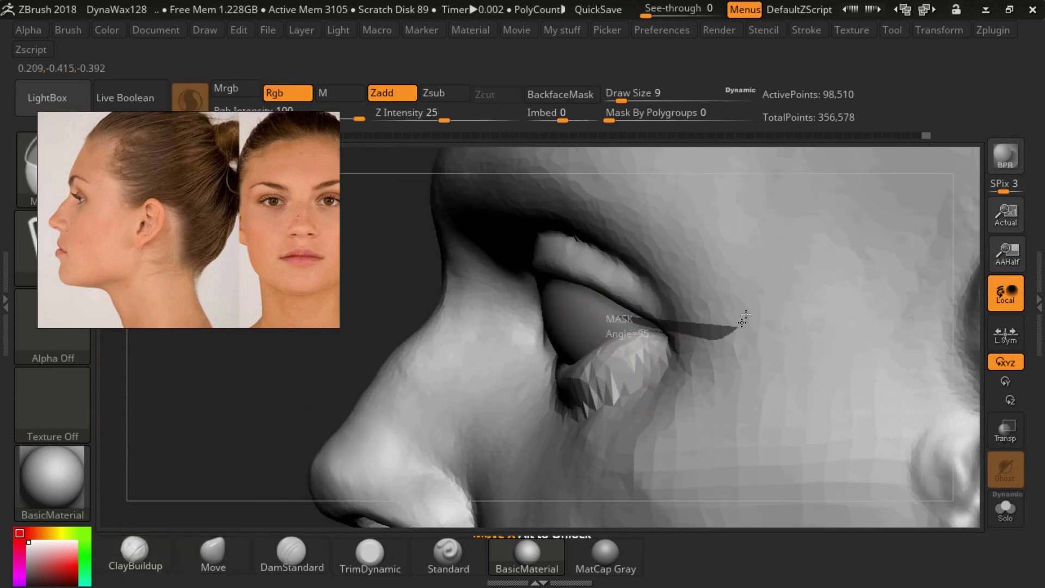
{"action": "left_click_drag", "start_coordinate": [744, 318], "coordinate": [744, 320], "text": "ctrl"}
{"action": "mouse_move", "coordinate": [563, 370]}
{"action": "right_mouse_down"}
{"action": "mouse_move", "coordinate": [396, 326]}
{"action": "mouse_move", "coordinate": [566, 303]}
{"action": "mouse_move", "coordinate": [586, 336]}
{"action": "mouse_move", "coordinate": [555, 452]}
{"action": "right_mouse_up"}
{"action": "key", "text": "w"}
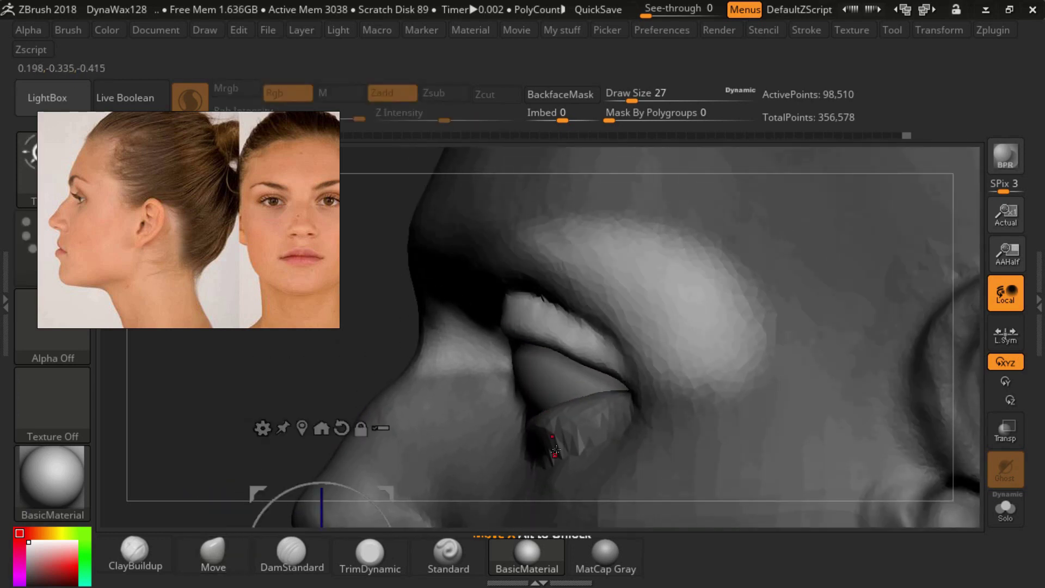
{"action": "key", "text": "y"}
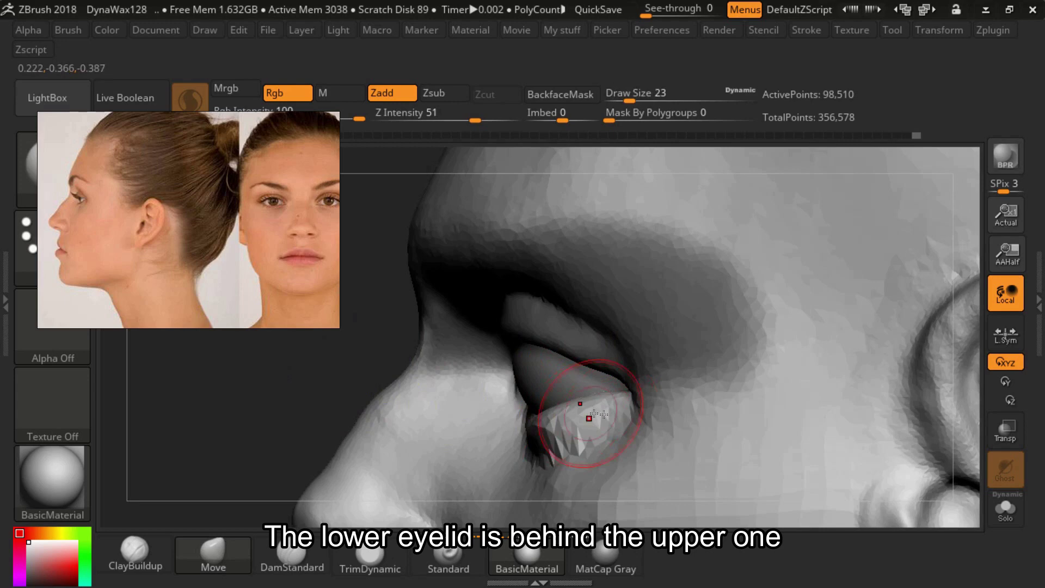
{"action": "mouse_move", "coordinate": [599, 364]}
{"action": "right_mouse_down"}
{"action": "mouse_move", "coordinate": [586, 415]}
{"action": "mouse_move", "coordinate": [603, 341]}
{"action": "mouse_move", "coordinate": [527, 222]}
{"action": "mouse_move", "coordinate": [590, 249]}
{"action": "mouse_move", "coordinate": [443, 306]}
{"action": "right_mouse_up"}
- Add clay along the lower eyelid rim with ClayBuildup
{"action": "key", "text": "b"}
{"action": "key", "text": "c"}
{"action": "key", "text": "b"}
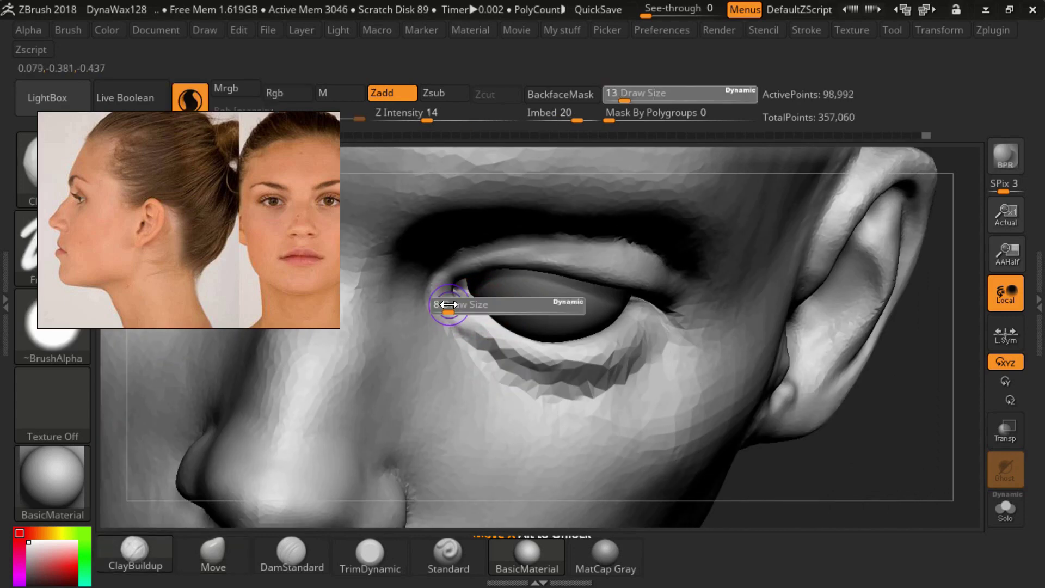
{"action": "mouse_move", "coordinate": [445, 324]}
{"action": "right_mouse_down"}
{"action": "mouse_move", "coordinate": [455, 275]}
{"action": "mouse_move", "coordinate": [447, 322]}
{"action": "mouse_move", "coordinate": [497, 338]}
{"action": "right_mouse_up"}
{"action": "key", "text": "b"}
{"action": "key", "text": "m"}
{"action": "key", "text": "v"}
{"action": "key", "text": "b"}
{"action": "key", "text": "c"}
{"action": "key", "text": "b"}
{"action": "left_click_drag", "start_coordinate": [614, 310], "coordinate": [621, 314]}
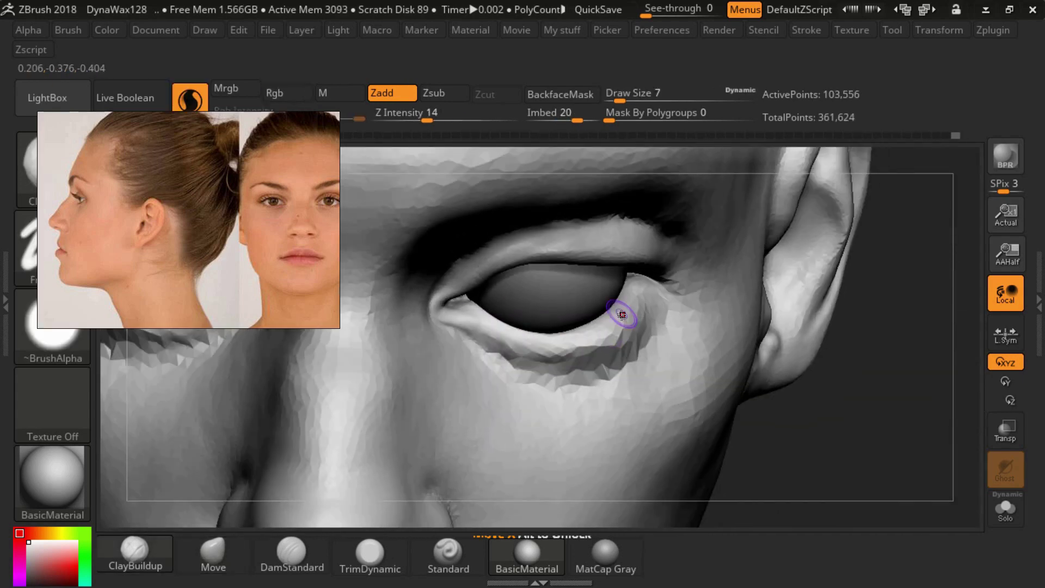
{"action": "right_click_drag", "start_coordinate": [644, 342], "coordinate": [642, 315]}
{"action": "left_click_drag", "start_coordinate": [642, 315], "coordinate": [622, 332]}
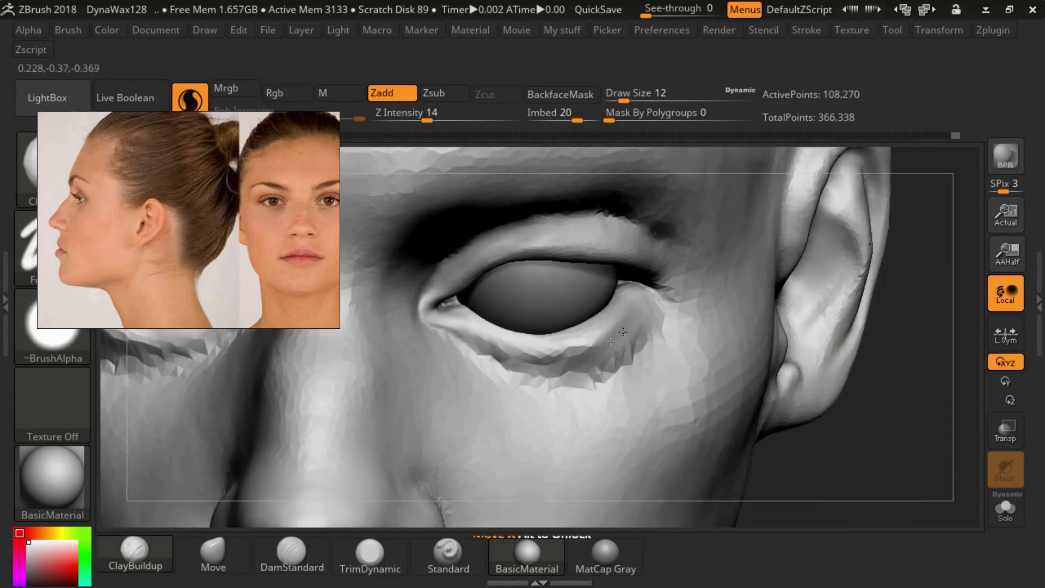
- Build up and refine the upper eyelid rim
{"action": "right_click_drag", "start_coordinate": [602, 365], "coordinate": [660, 256]}
{"action": "left_click_drag", "start_coordinate": [660, 256], "coordinate": [610, 228]}
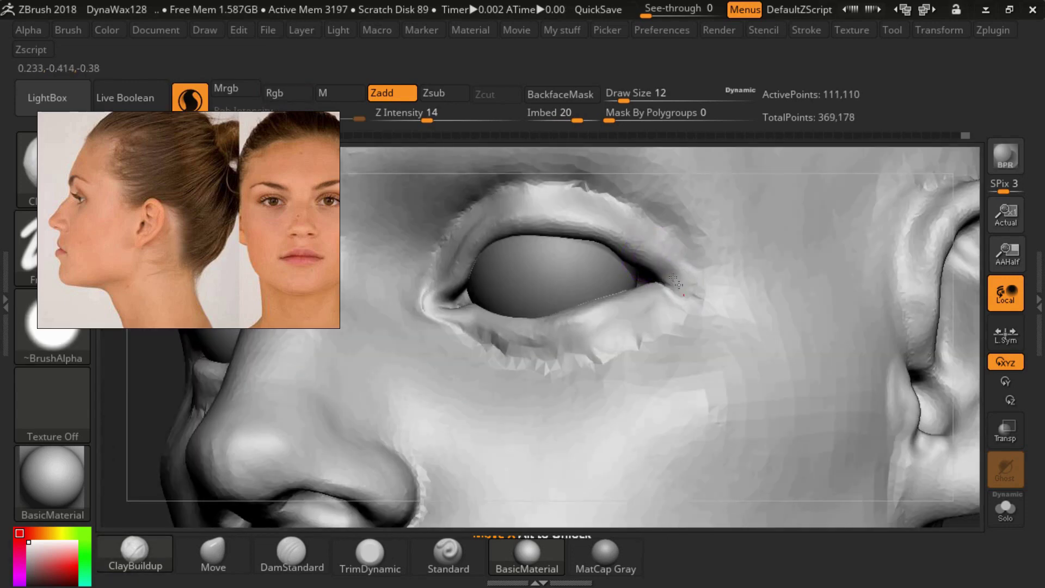
{"action": "right_click_drag", "start_coordinate": [609, 228], "coordinate": [566, 206]}
{"action": "left_click_drag", "start_coordinate": [566, 206], "coordinate": [577, 209]}
{"action": "mouse_move", "coordinate": [577, 209]}
{"action": "right_mouse_down"}
{"action": "mouse_move", "coordinate": [595, 217]}
{"action": "mouse_move", "coordinate": [544, 261]}
{"action": "right_mouse_up"}
{"action": "left_click_drag", "start_coordinate": [544, 261], "coordinate": [543, 275]}
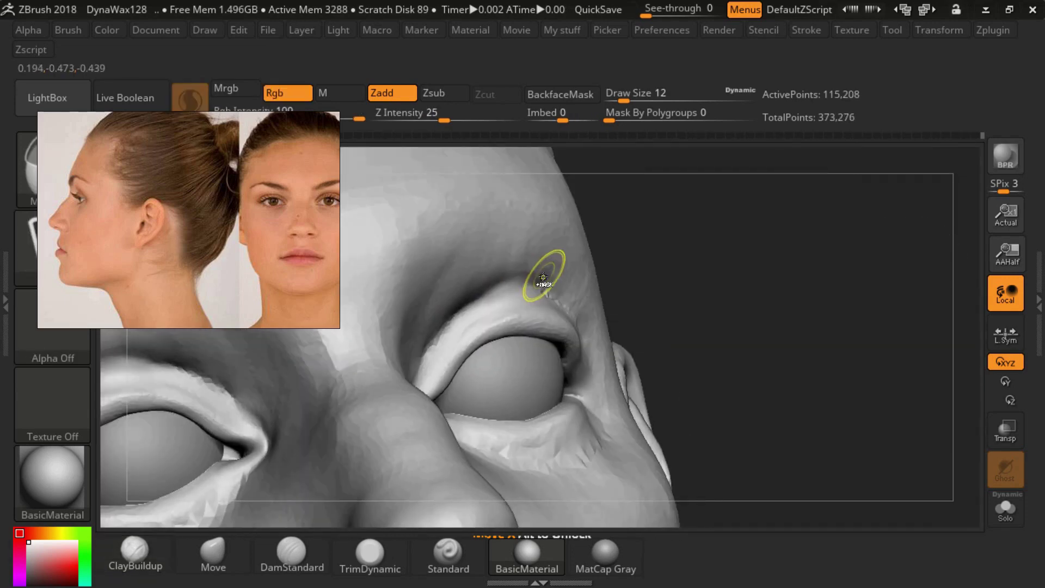
{"action": "mouse_move", "coordinate": [543, 276]}
{"action": "right_mouse_down"}
{"action": "mouse_move", "coordinate": [507, 320]}
{"action": "mouse_move", "coordinate": [451, 348]}
{"action": "right_mouse_up"}
- Touch up both eyelids with small ClayBuildup strokes
{"action": "left_click_drag", "start_coordinate": [452, 348], "coordinate": [447, 350]}
{"action": "right_click_drag", "start_coordinate": [448, 350], "coordinate": [509, 315]}
{"action": "left_click_drag", "start_coordinate": [508, 315], "coordinate": [501, 326]}
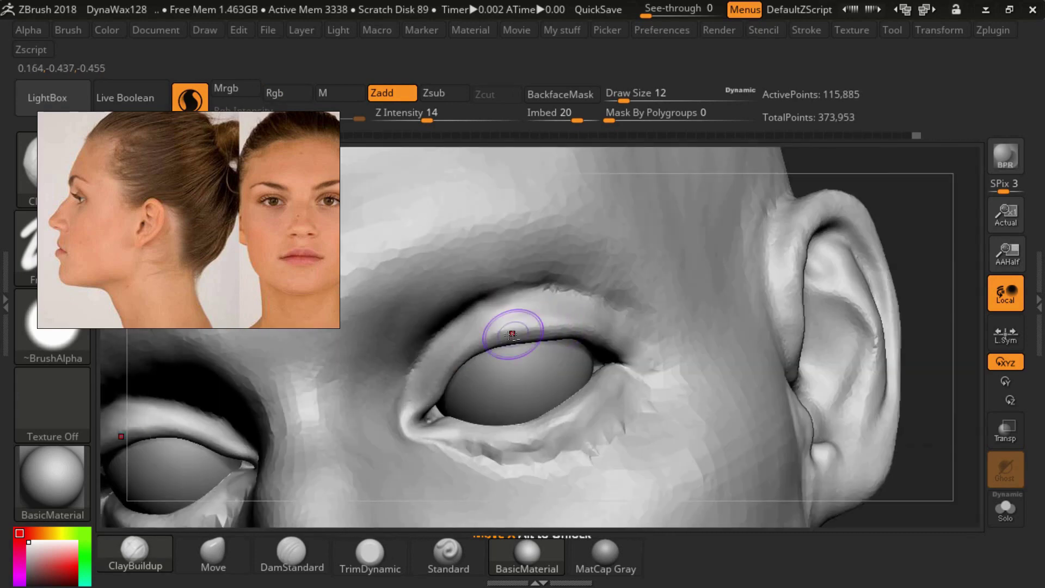
{"action": "right_click_drag", "start_coordinate": [501, 327], "coordinate": [442, 364]}
{"action": "left_click_drag", "start_coordinate": [442, 365], "coordinate": [439, 367]}
{"action": "right_click_drag", "start_coordinate": [439, 367], "coordinate": [408, 414]}
{"action": "left_click_drag", "start_coordinate": [408, 414], "coordinate": [462, 370]}
{"action": "mouse_move", "coordinate": [463, 370]}
{"action": "right_mouse_down"}
{"action": "mouse_move", "coordinate": [497, 334]}
{"action": "mouse_move", "coordinate": [535, 321]}
{"action": "right_mouse_up"}
- Shape the outer corner of the eye from a more frontal view
{"action": "left_click_drag", "start_coordinate": [536, 321], "coordinate": [534, 323]}
{"action": "right_click_drag", "start_coordinate": [534, 323], "coordinate": [485, 327]}
{"action": "right_click_drag", "start_coordinate": [565, 344], "coordinate": [647, 340]}
{"action": "left_click_drag", "start_coordinate": [647, 340], "coordinate": [653, 342]}
{"action": "right_click_drag", "start_coordinate": [653, 341], "coordinate": [660, 343]}
{"action": "left_click_drag", "start_coordinate": [660, 343], "coordinate": [656, 348]}
{"action": "mouse_move", "coordinate": [656, 349]}
{"action": "right_mouse_down"}
{"action": "mouse_move", "coordinate": [621, 370]}
{"action": "mouse_move", "coordinate": [631, 367]}
{"action": "mouse_move", "coordinate": [630, 326]}
{"action": "mouse_move", "coordinate": [648, 354]}
{"action": "mouse_move", "coordinate": [602, 375]}
{"action": "mouse_move", "coordinate": [576, 352]}
{"action": "mouse_move", "coordinate": [588, 345]}
{"action": "mouse_move", "coordinate": [527, 301]}
{"action": "right_mouse_up"}
- Switch to the Move brush and hide the side shelves to enlarge the canvas
{"action": "key", "text": "b"}
{"action": "key", "text": "m"}
{"action": "key", "text": "v"}
{"action": "key", "text": "Tab"}
- Adjust the brush size and orbit around the right eye checking the lids
{"action": "right_click_drag", "start_coordinate": [578, 342], "coordinate": [572, 334]}
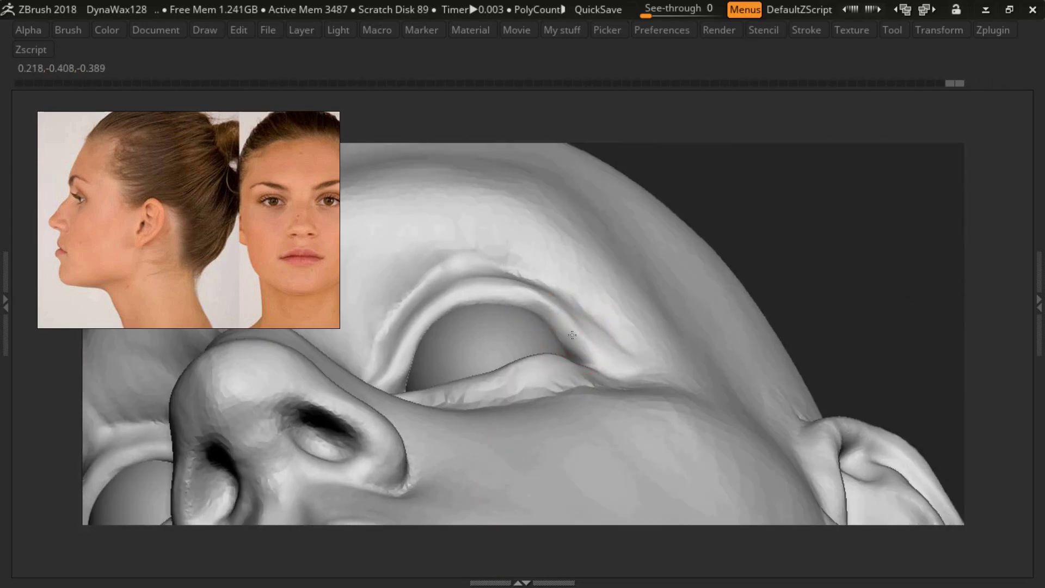
{"action": "right_click_drag", "start_coordinate": [526, 296], "coordinate": [459, 291]}
{"action": "key", "text": "s"}
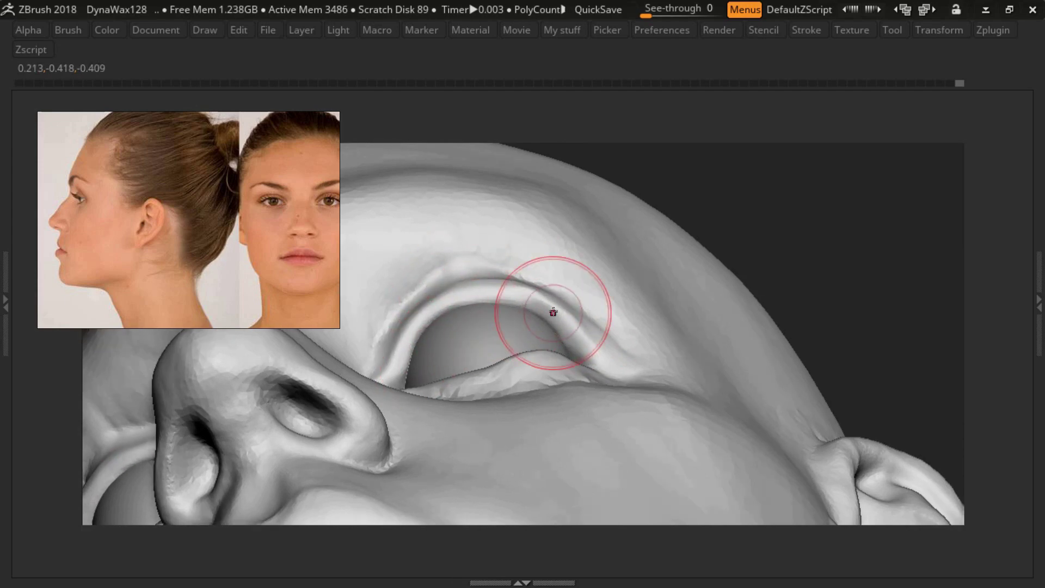
{"action": "right_click_drag", "start_coordinate": [552, 308], "coordinate": [457, 274]}
{"action": "mouse_move", "coordinate": [483, 308]}
{"action": "right_mouse_down"}
{"action": "mouse_move", "coordinate": [573, 252]}
{"action": "mouse_move", "coordinate": [595, 284]}
{"action": "mouse_move", "coordinate": [583, 247]}
{"action": "right_mouse_up"}
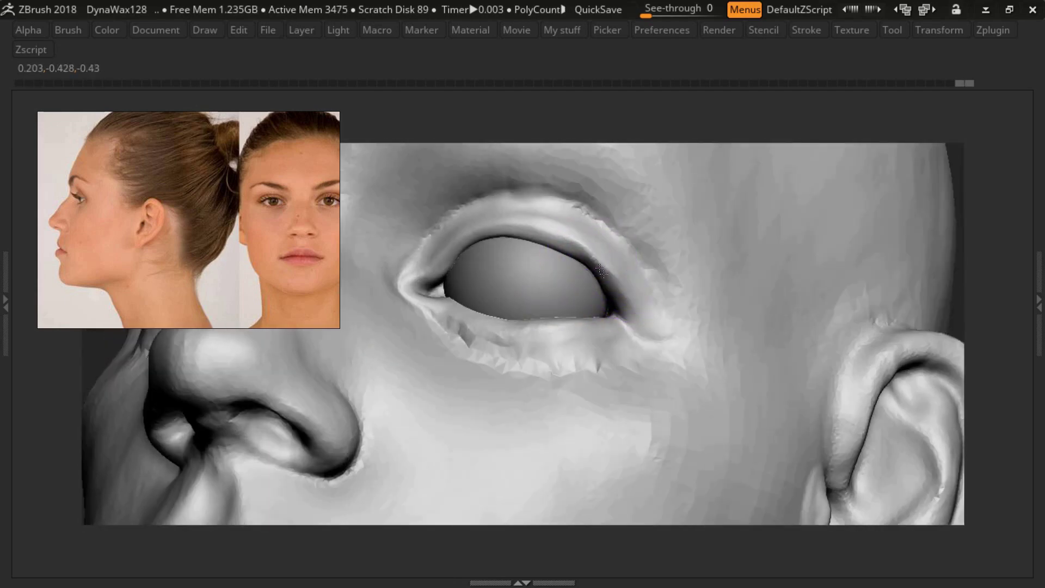
{"action": "right_click_drag", "start_coordinate": [611, 282], "coordinate": [603, 275]}
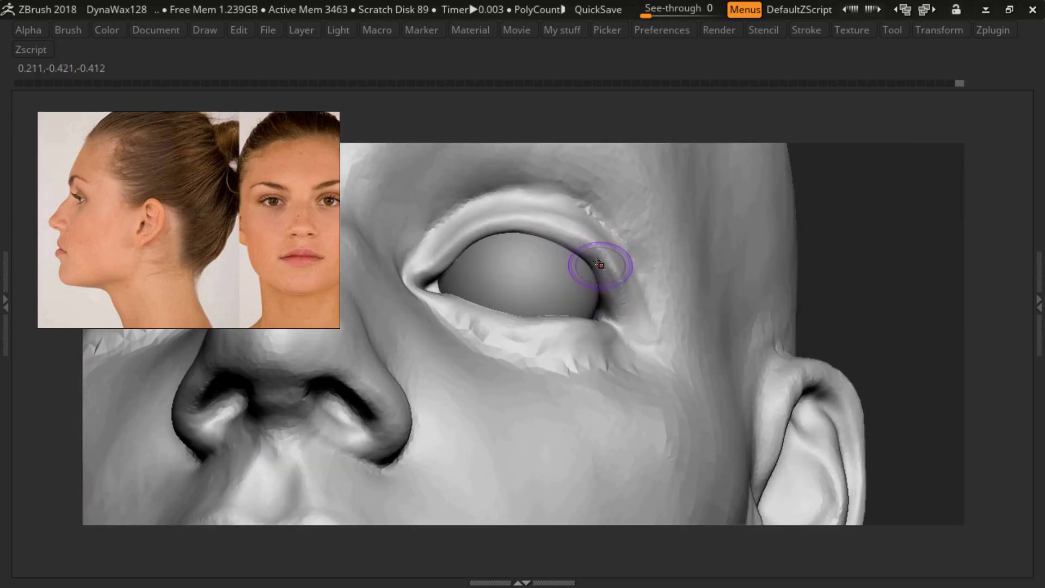
{"action": "mouse_move", "coordinate": [571, 239]}
{"action": "right_mouse_down"}
{"action": "mouse_move", "coordinate": [629, 326]}
{"action": "mouse_move", "coordinate": [571, 338]}
{"action": "mouse_move", "coordinate": [611, 322]}
{"action": "mouse_move", "coordinate": [573, 317]}
{"action": "mouse_move", "coordinate": [611, 338]}
{"action": "mouse_move", "coordinate": [649, 329]}
{"action": "right_mouse_up"}
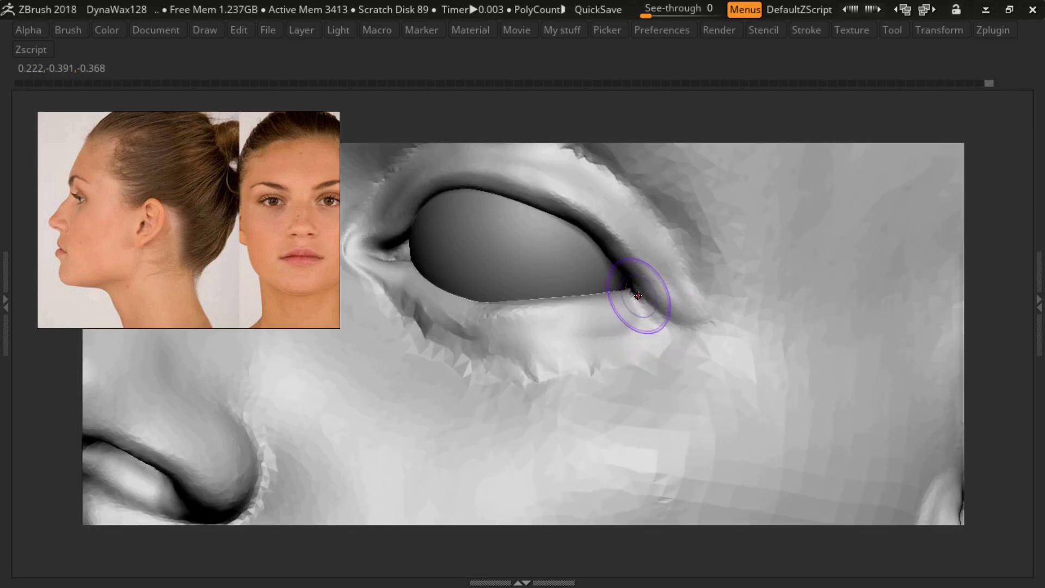
- Examine the lower lid and outer corner from frontal, underneath and side views
{"action": "right_click_drag", "start_coordinate": [673, 324], "coordinate": [611, 259]}
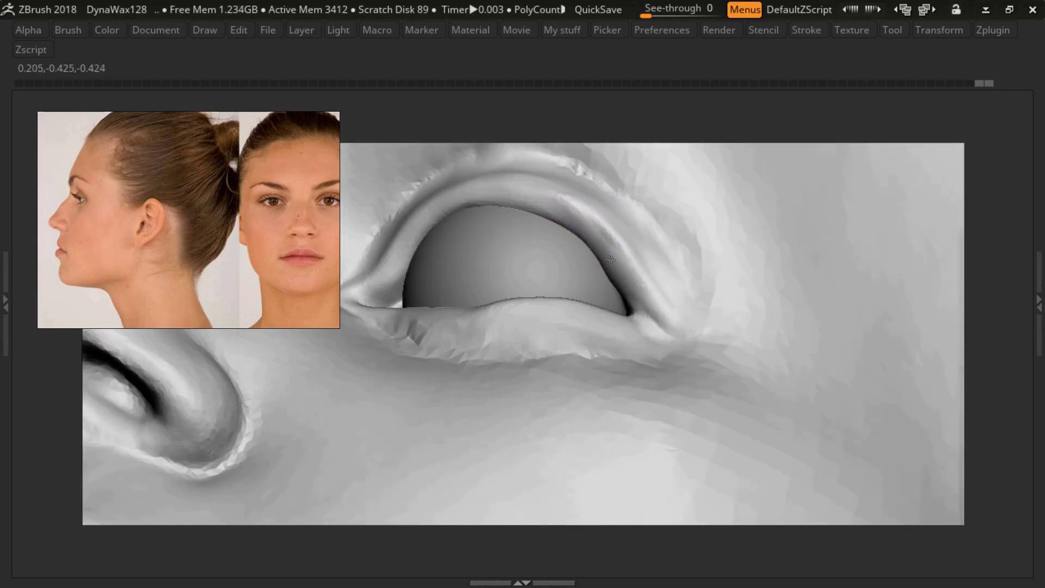
{"action": "mouse_move", "coordinate": [537, 202]}
{"action": "right_mouse_down"}
{"action": "mouse_move", "coordinate": [523, 252]}
{"action": "mouse_move", "coordinate": [571, 240]}
{"action": "mouse_move", "coordinate": [596, 275]}
{"action": "mouse_move", "coordinate": [559, 240]}
{"action": "right_mouse_up"}
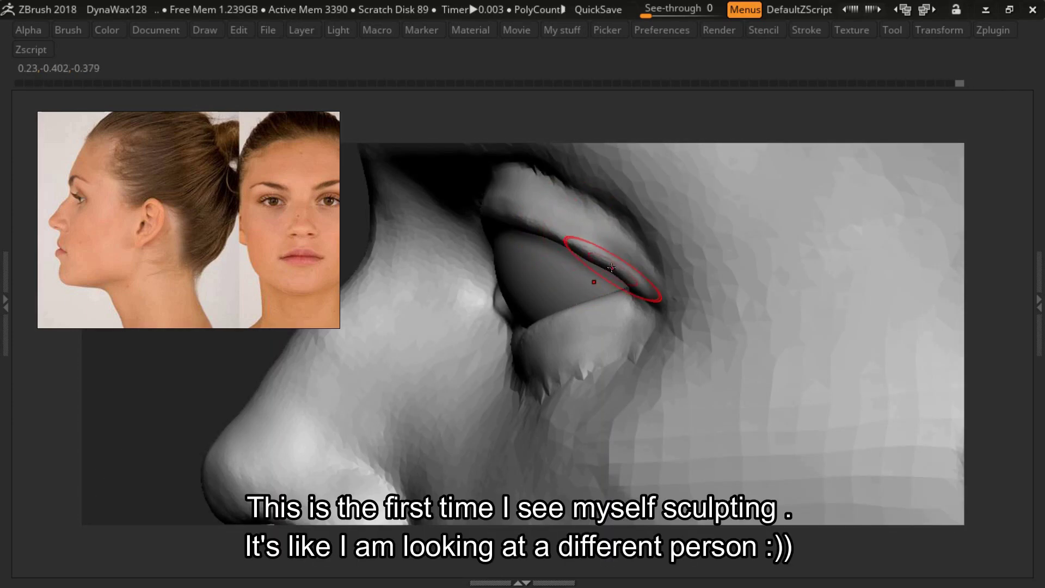
{"action": "mouse_move", "coordinate": [513, 334]}
{"action": "right_mouse_down"}
{"action": "mouse_move", "coordinate": [669, 299]}
{"action": "mouse_move", "coordinate": [637, 300]}
{"action": "mouse_move", "coordinate": [645, 329]}
{"action": "right_mouse_up"}
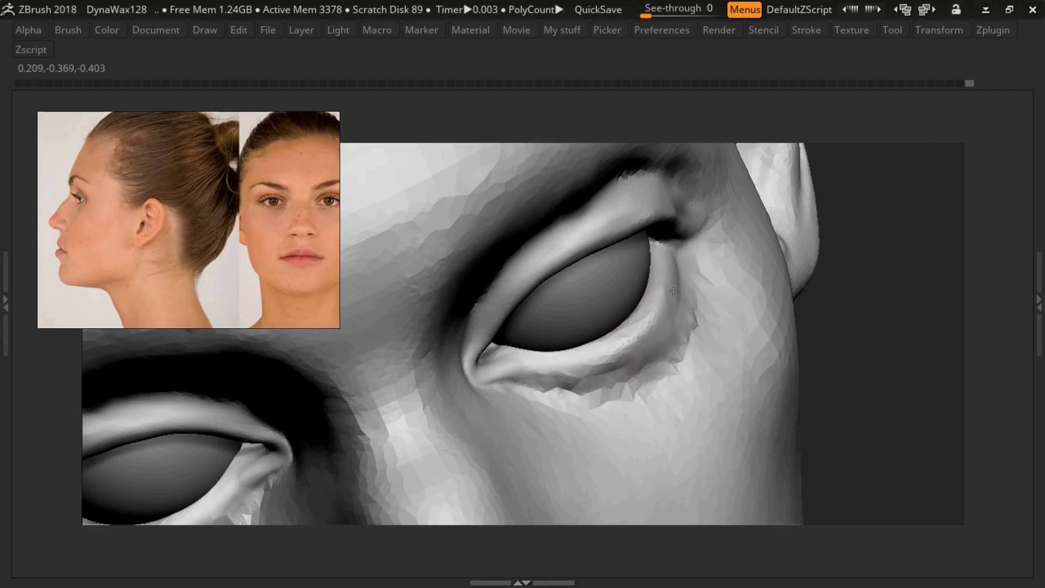
{"action": "mouse_move", "coordinate": [673, 291]}
{"action": "right_mouse_down"}
{"action": "mouse_move", "coordinate": [618, 385]}
{"action": "mouse_move", "coordinate": [576, 315]}
{"action": "mouse_move", "coordinate": [562, 322]}
{"action": "mouse_move", "coordinate": [625, 285]}
{"action": "right_mouse_up"}
{"action": "key", "text": "f"}
{"action": "key", "text": "f"}
{"action": "key", "text": "f"}
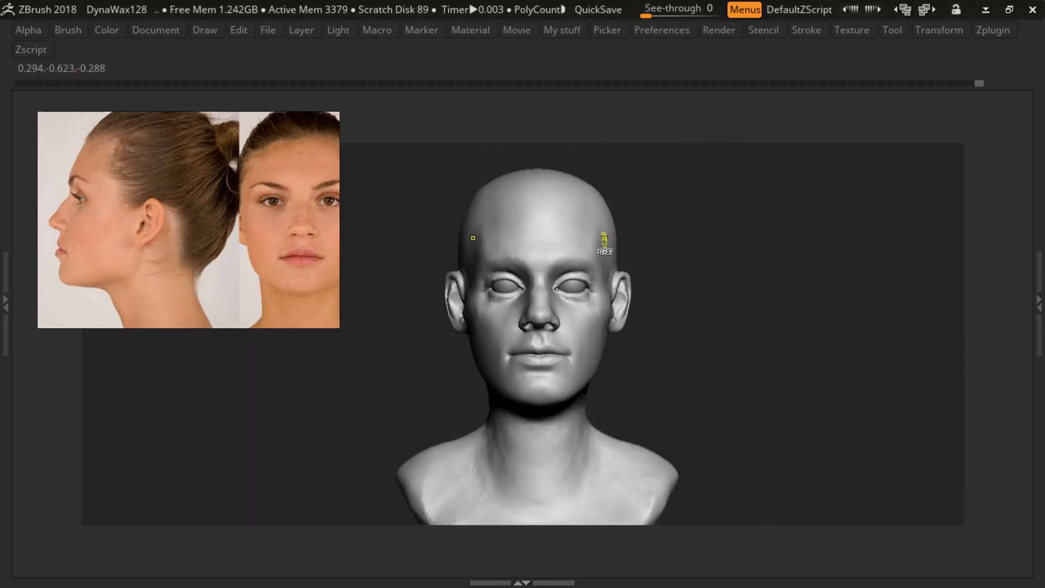
{"action": "mouse_move", "coordinate": [603, 240]}
{"action": "right_mouse_down", "text": "alt"}
{"action": "mouse_move", "coordinate": [626, 275]}
{"action": "mouse_move", "coordinate": [665, 228]}
{"action": "mouse_move", "coordinate": [649, 290]}
{"action": "mouse_move", "coordinate": [640, 272]}
{"action": "right_mouse_up", "text": "alt"}
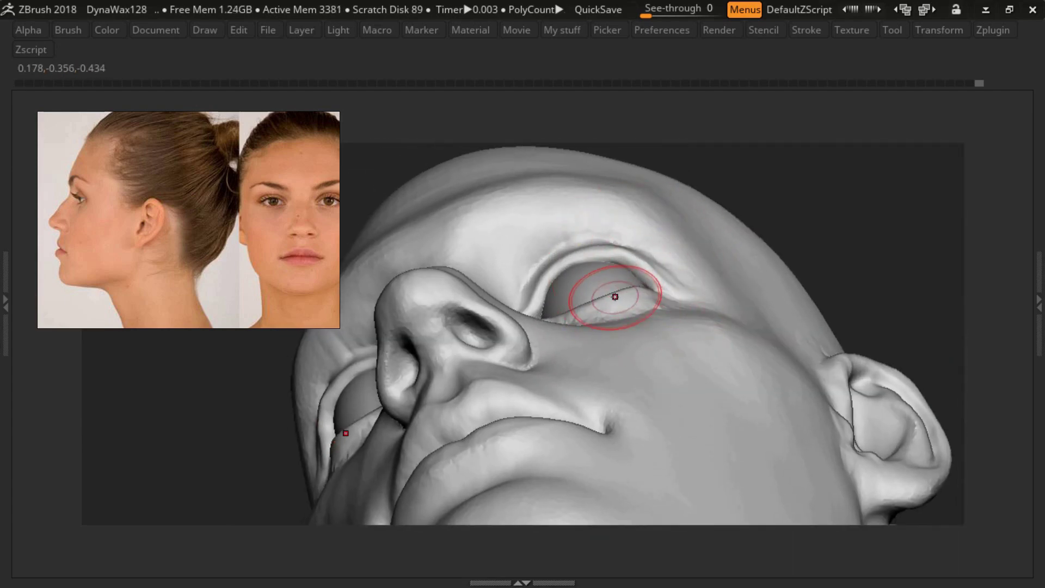
{"action": "mouse_move", "coordinate": [591, 303]}
{"action": "right_mouse_down"}
{"action": "mouse_move", "coordinate": [602, 389]}
{"action": "mouse_move", "coordinate": [606, 222]}
{"action": "mouse_move", "coordinate": [614, 230]}
{"action": "mouse_move", "coordinate": [593, 224]}
{"action": "mouse_move", "coordinate": [621, 242]}
{"action": "right_mouse_up"}
{"action": "key", "text": "f"}
- Select the HeadSubDiv2 subtool and view both eyes and the nose frontally
{"action": "right_click_drag", "start_coordinate": [655, 278], "coordinate": [620, 396]}
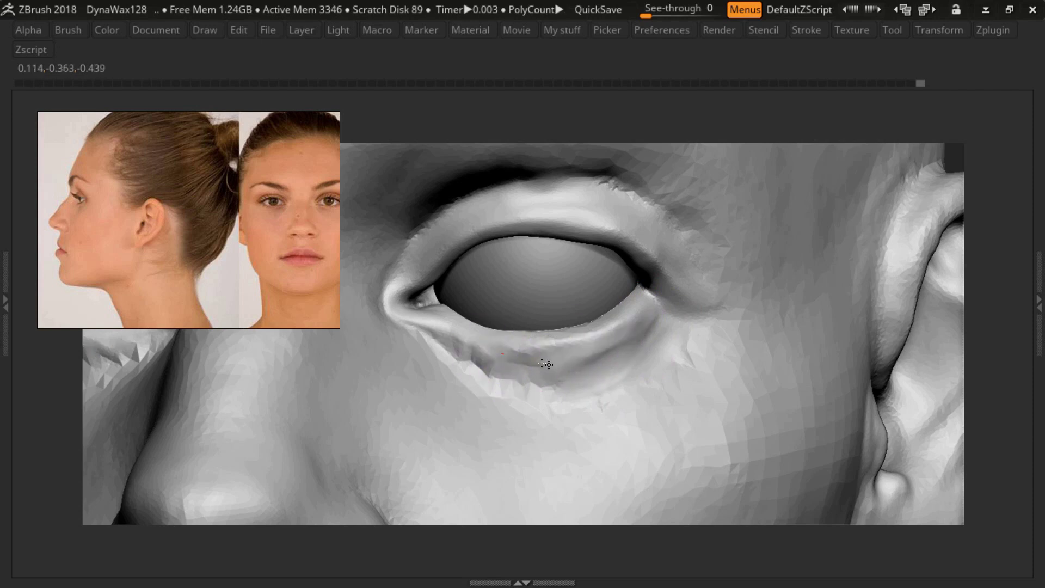
{"action": "mouse_move", "coordinate": [583, 355]}
{"action": "right_mouse_down"}
{"action": "mouse_move", "coordinate": [562, 333]}
{"action": "mouse_move", "coordinate": [625, 338]}
{"action": "mouse_move", "coordinate": [640, 294]}
{"action": "mouse_move", "coordinate": [529, 198]}
{"action": "right_mouse_up"}
{"action": "left_click", "coordinate": [532, 273], "text": "alt"}
{"action": "mouse_move", "coordinate": [532, 273]}
{"action": "right_mouse_down"}
{"action": "mouse_move", "coordinate": [736, 316]}
{"action": "mouse_move", "coordinate": [765, 361]}
{"action": "mouse_move", "coordinate": [672, 283]}
{"action": "mouse_move", "coordinate": [673, 298]}
{"action": "right_mouse_up"}
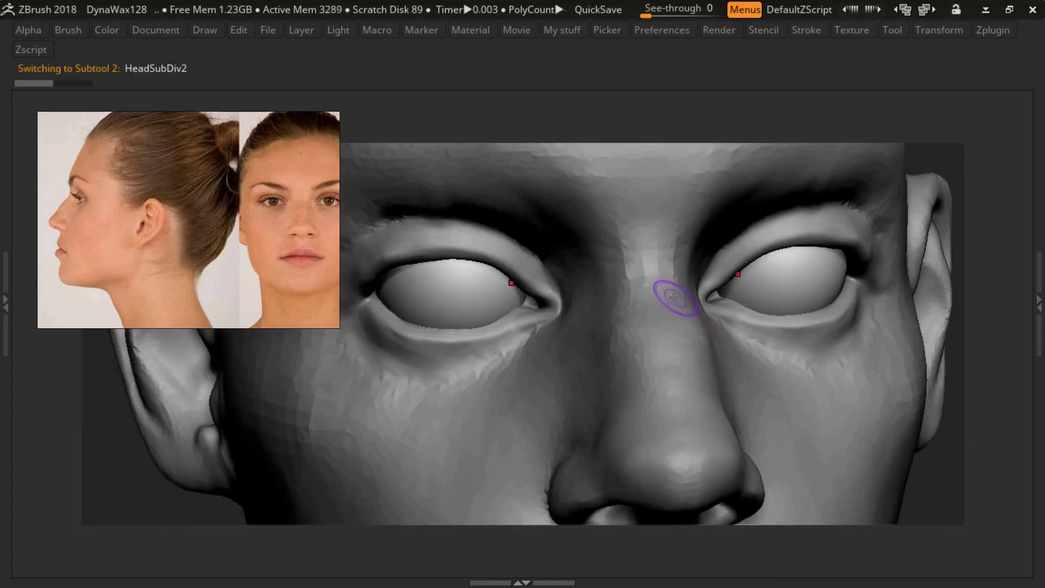
{"action": "right_click_drag", "start_coordinate": [765, 294], "coordinate": [685, 305]}
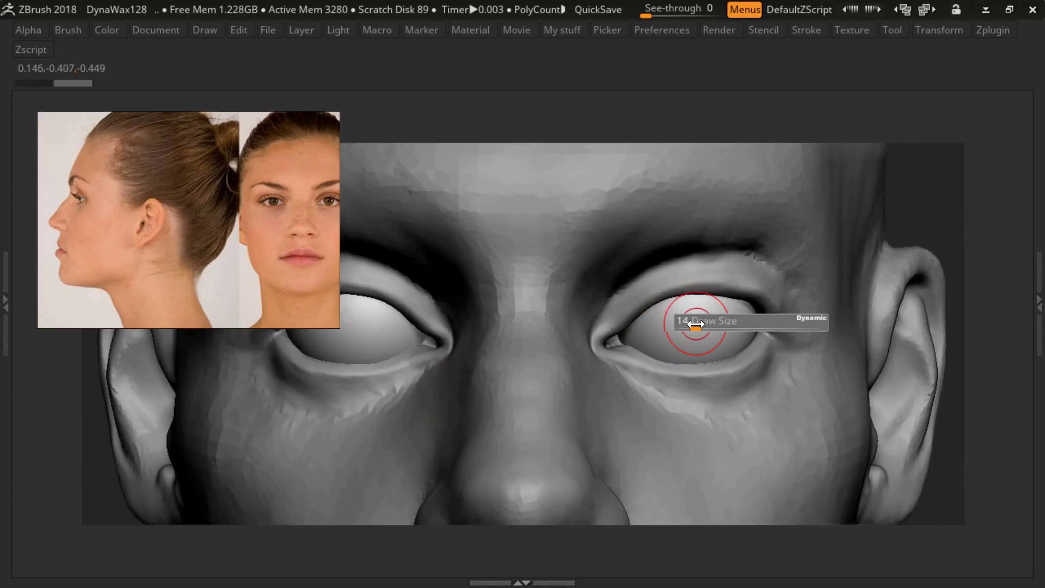
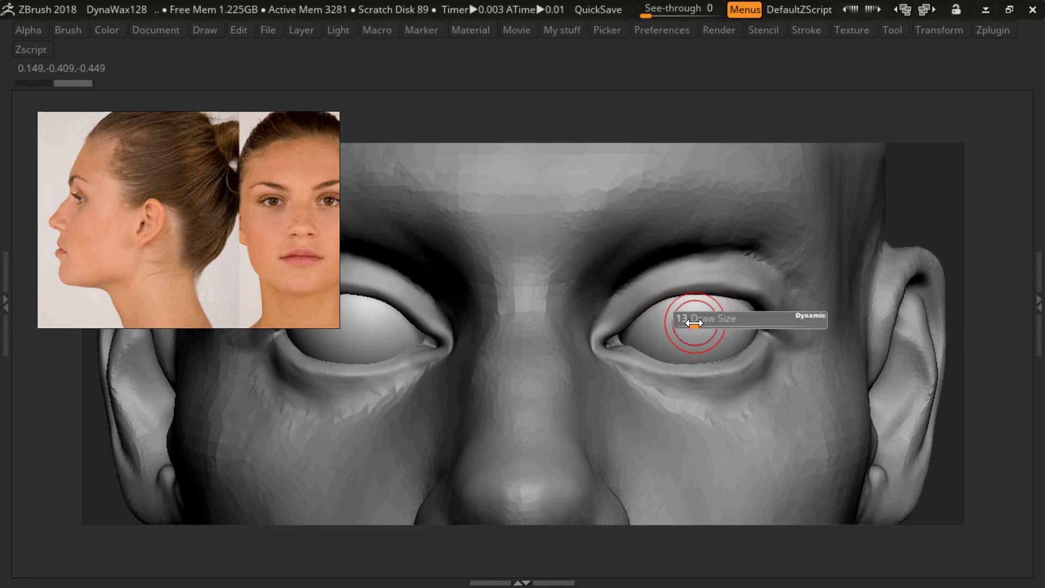
- Test-paint the eyeballs four times, undoing each stroke so no colour remains
{"action": "left_click", "coordinate": [689, 321]}
{"action": "key", "text": "ctrl+z"}
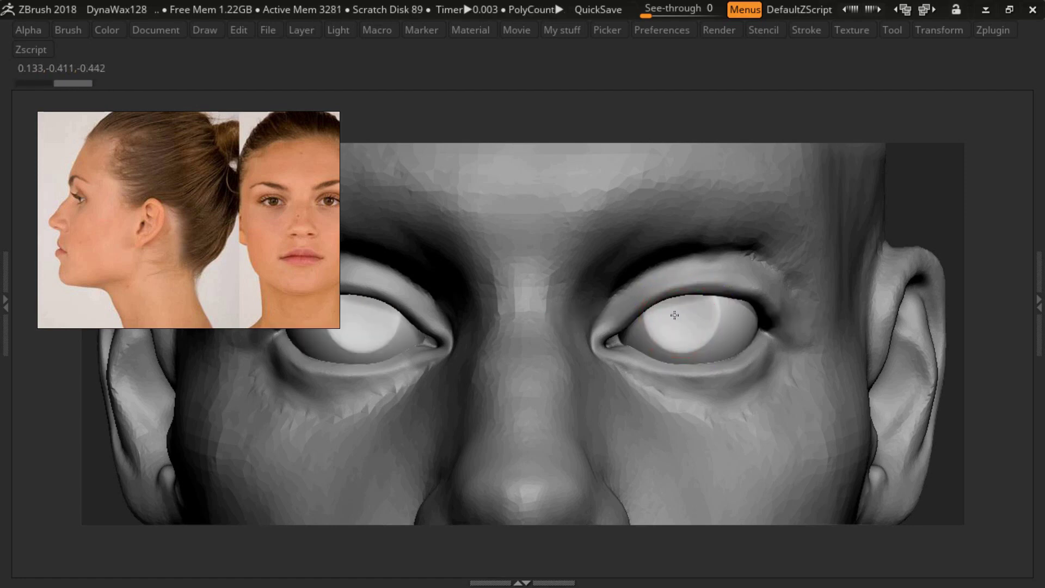
{"action": "left_click", "coordinate": [683, 313]}
{"action": "key", "text": "ctrl+z"}
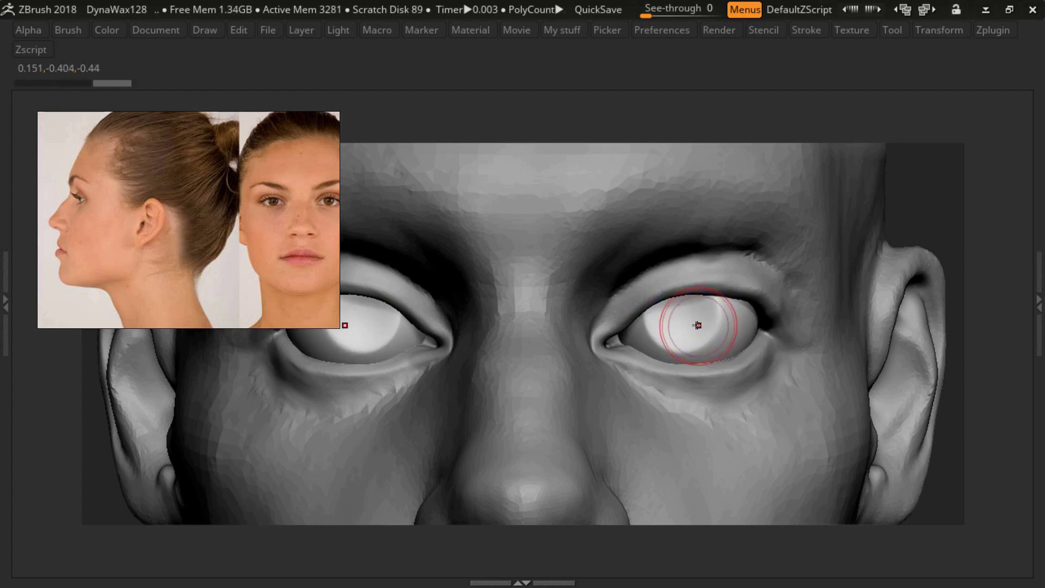
{"action": "left_click", "coordinate": [677, 317]}
{"action": "key", "text": "ctrl+z"}
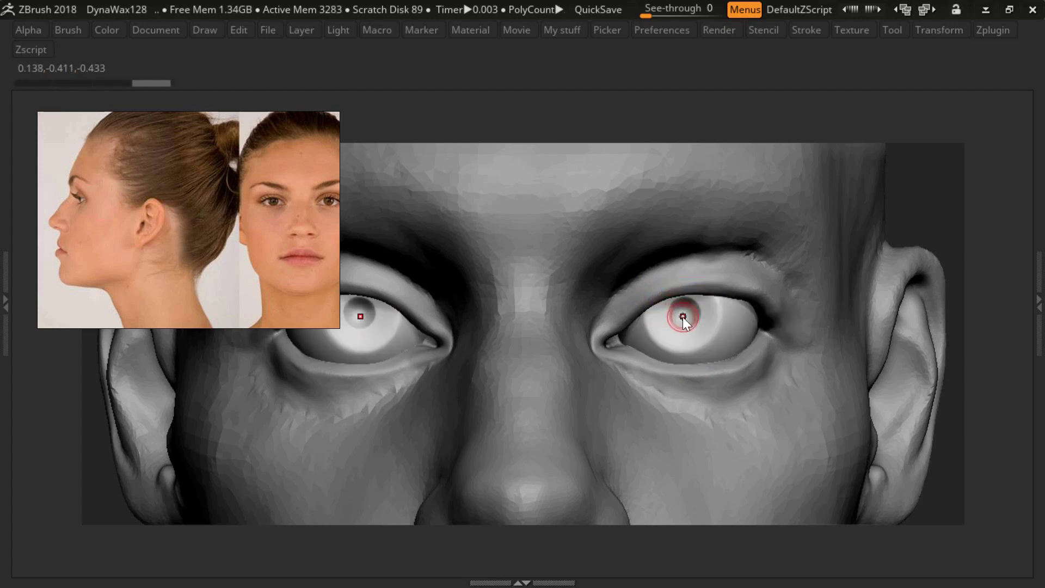
{"action": "left_click", "coordinate": [682, 317]}
{"action": "key", "text": "ctrl+z"}
- Rotate the eyeballs with the Dynamic Solo gizmo so the irises face forward
{"action": "key", "text": "f"}
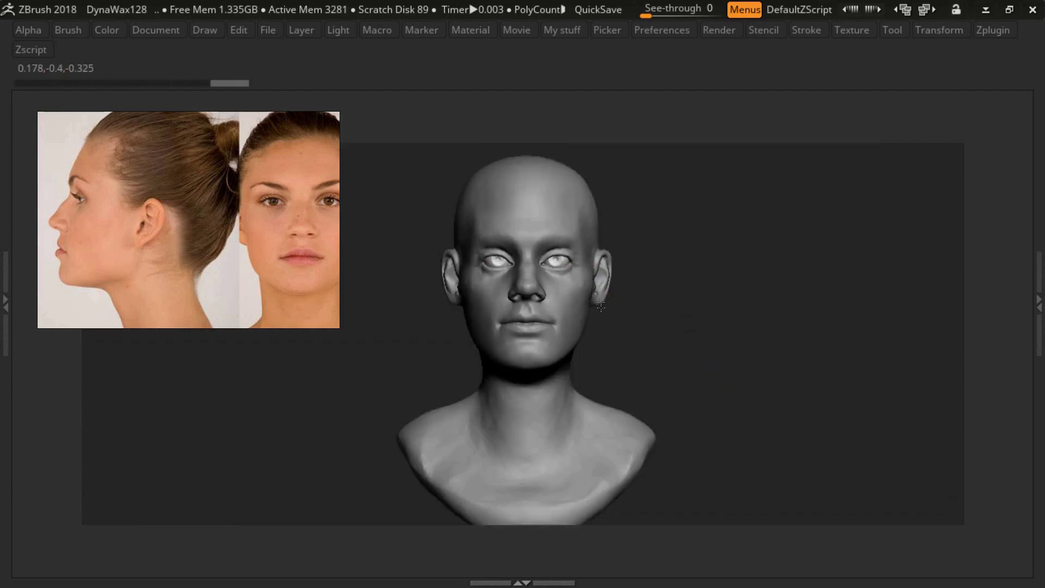
{"action": "scroll", "coordinate": [578, 347], "scroll_direction": "up", "scroll_amount": 2}
{"action": "scroll", "coordinate": [595, 343], "scroll_direction": "up", "scroll_amount": 2}
{"action": "key", "text": "y"}
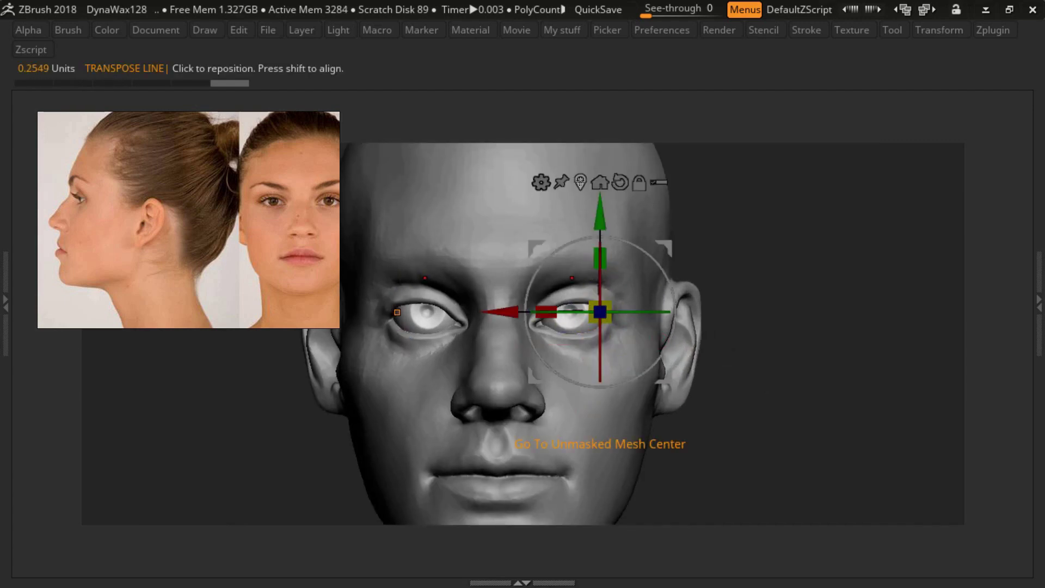
{"action": "key", "text": "ctrl+shift+s"}
{"action": "key", "text": "Tab"}
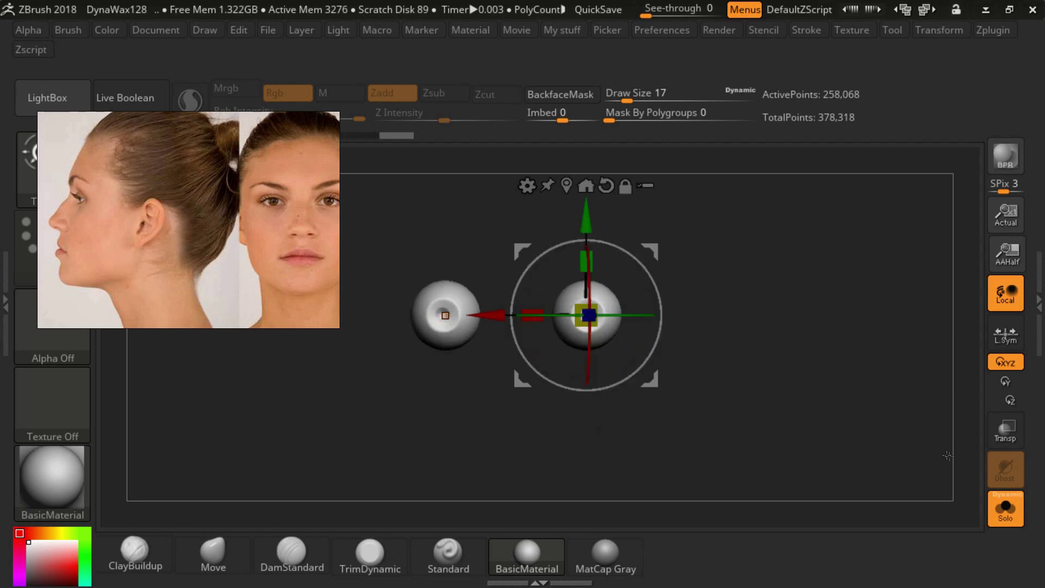
{"action": "left_click_drag", "start_coordinate": [615, 386], "coordinate": [619, 314]}
{"action": "key", "text": "q"}
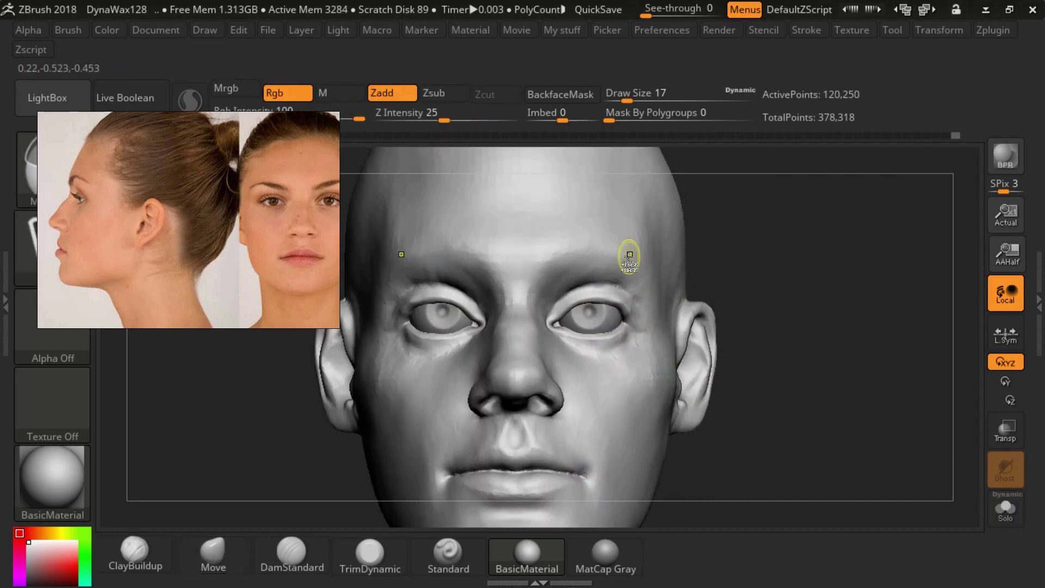
{"action": "mouse_move", "coordinate": [630, 252]}
{"action": "left_mouse_down"}
{"action": "mouse_move", "coordinate": [602, 322]}
{"action": "mouse_move", "coordinate": [611, 354]}
{"action": "left_mouse_up"}
- Switch to the ClayBuildup brush with colour painting turned off
{"action": "key", "text": "b"}
{"action": "key", "text": "c"}
{"action": "key", "text": "b"}
{"action": "mouse_move", "coordinate": [619, 381]}
{"action": "right_mouse_down"}
{"action": "mouse_move", "coordinate": [623, 327]}
{"action": "mouse_move", "coordinate": [648, 329]}
{"action": "right_mouse_up"}
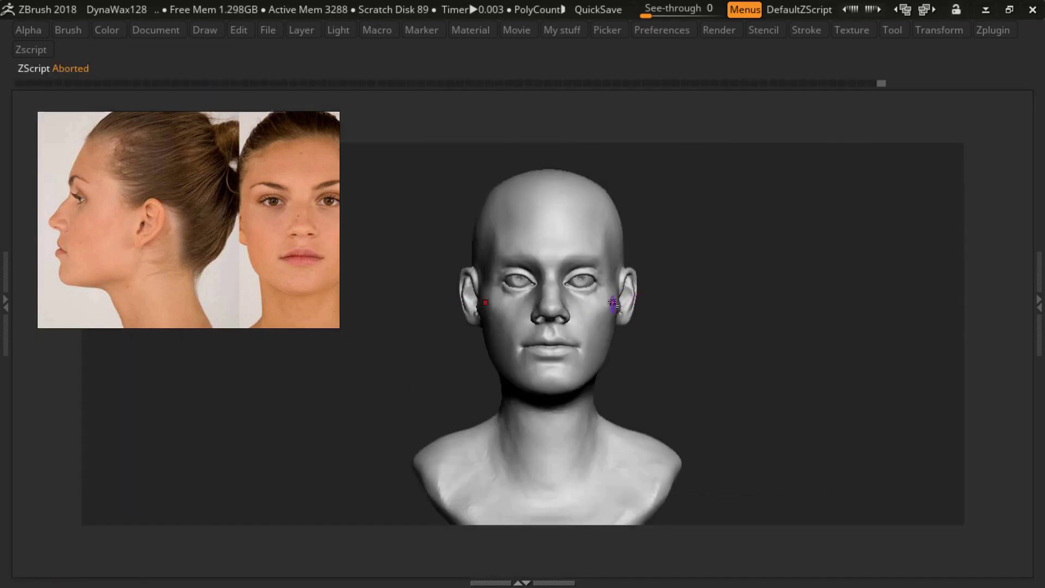
- Mask from the inner eye corner and thicken the upper eyelid rim with ClayBuildup at a smaller brush size
{"action": "left_click_drag", "start_coordinate": [514, 291], "coordinate": [561, 245], "text": "ctrl"}
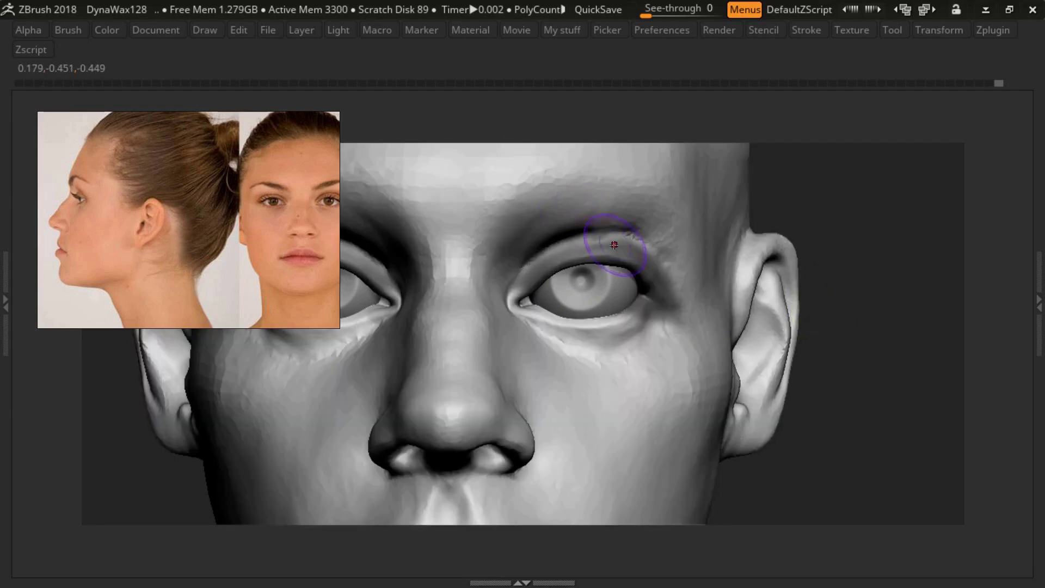
{"action": "mouse_move", "coordinate": [816, 261]}
{"action": "left_mouse_down"}
{"action": "mouse_move", "coordinate": [604, 249]}
{"action": "mouse_move", "coordinate": [587, 238]}
{"action": "mouse_move", "coordinate": [615, 244]}
{"action": "mouse_move", "coordinate": [560, 218]}
{"action": "mouse_move", "coordinate": [519, 280]}
{"action": "mouse_move", "coordinate": [536, 245]}
{"action": "mouse_move", "coordinate": [513, 221]}
{"action": "mouse_move", "coordinate": [581, 229]}
{"action": "mouse_move", "coordinate": [660, 275]}
{"action": "mouse_move", "coordinate": [580, 240]}
{"action": "left_mouse_up"}
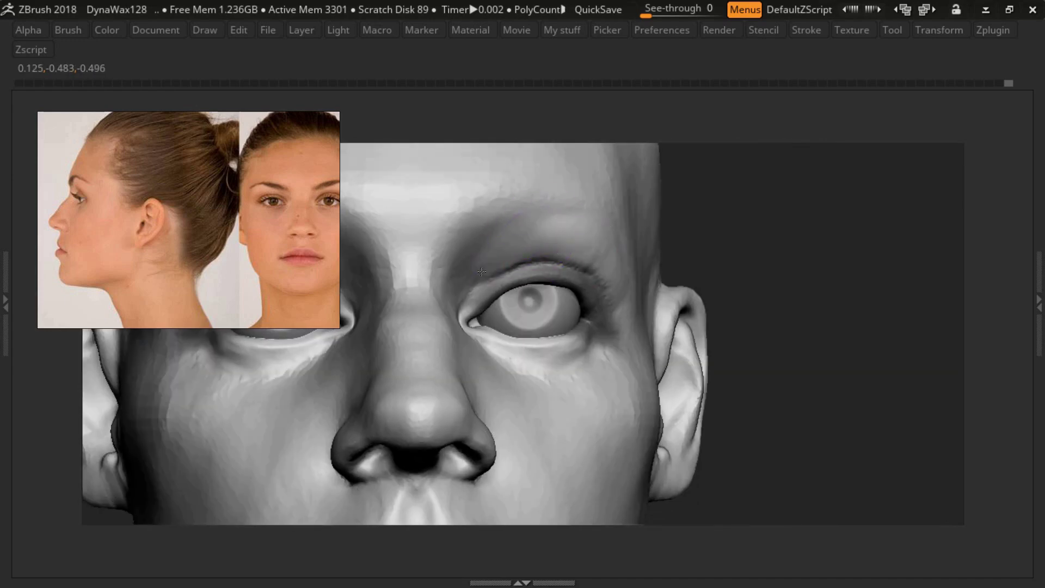
{"action": "mouse_move", "coordinate": [482, 271]}
{"action": "left_mouse_down"}
{"action": "mouse_move", "coordinate": [611, 280]}
{"action": "mouse_move", "coordinate": [583, 326]}
{"action": "mouse_move", "coordinate": [613, 280]}
{"action": "mouse_move", "coordinate": [541, 349]}
{"action": "mouse_move", "coordinate": [550, 274]}
{"action": "mouse_move", "coordinate": [479, 222]}
{"action": "mouse_move", "coordinate": [467, 305]}
{"action": "left_mouse_up"}
{"action": "key", "text": "s"}
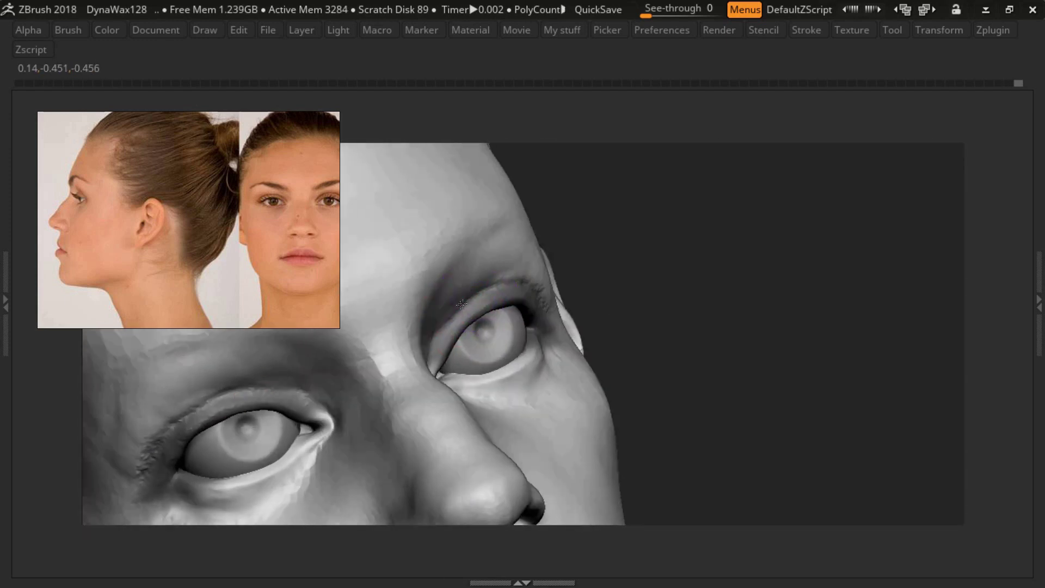
{"action": "key", "text": "s"}
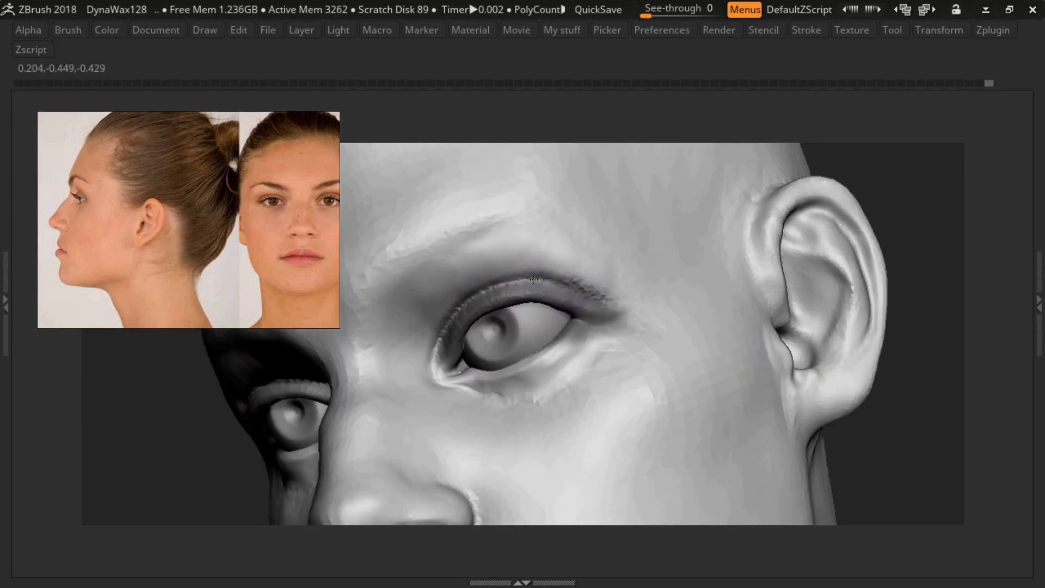
{"action": "mouse_move", "coordinate": [536, 296]}
{"action": "left_mouse_down"}
{"action": "mouse_move", "coordinate": [572, 275]}
{"action": "mouse_move", "coordinate": [460, 308]}
{"action": "mouse_move", "coordinate": [413, 305]}
{"action": "mouse_move", "coordinate": [420, 334]}
{"action": "mouse_move", "coordinate": [641, 275]}
{"action": "mouse_move", "coordinate": [610, 291]}
{"action": "mouse_move", "coordinate": [583, 279]}
{"action": "mouse_move", "coordinate": [537, 304]}
{"action": "left_mouse_up"}
{"action": "key", "text": "s"}
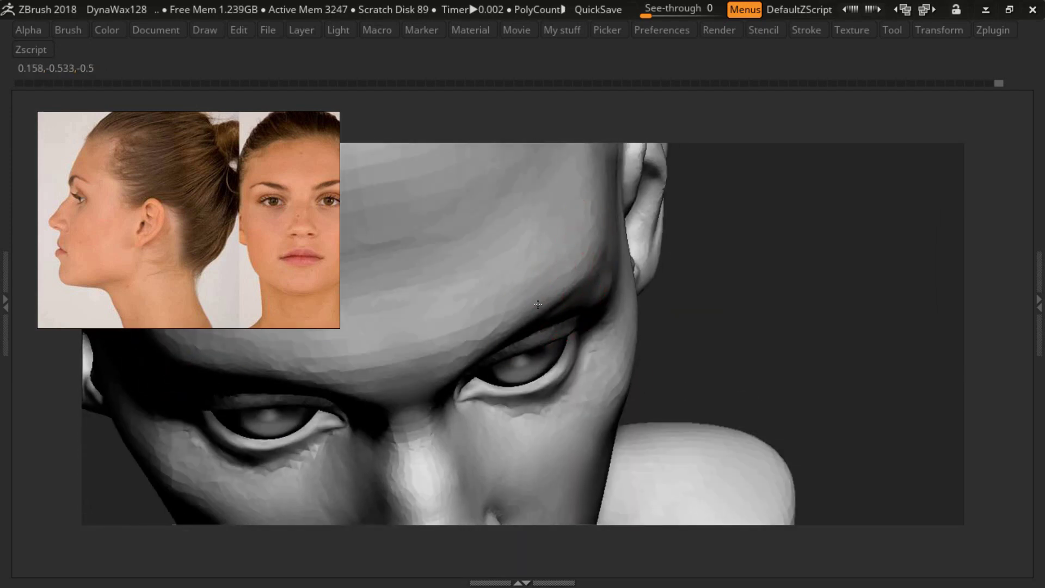
- Zoom the reference photo in to a close-up of the eyes
{"action": "mouse_move", "coordinate": [457, 357]}
{"action": "left_mouse_down"}
{"action": "mouse_move", "coordinate": [571, 338]}
{"action": "mouse_move", "coordinate": [680, 268]}
{"action": "mouse_move", "coordinate": [597, 300]}
{"action": "mouse_move", "coordinate": [544, 268]}
{"action": "mouse_move", "coordinate": [467, 257]}
{"action": "mouse_move", "coordinate": [532, 309]}
{"action": "left_mouse_up"}
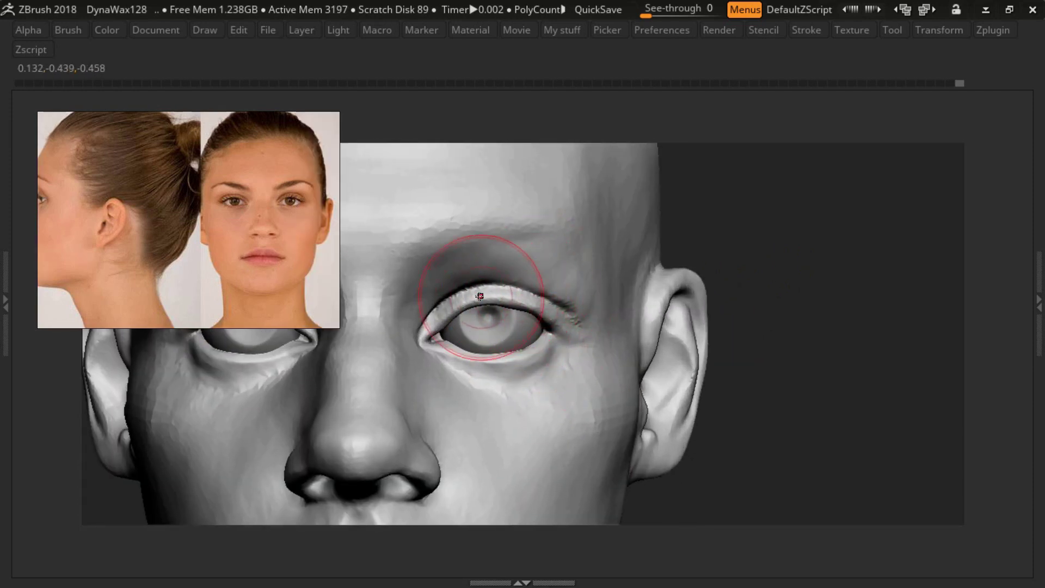
{"action": "scroll", "coordinate": [292, 167], "scroll_direction": "up", "scroll_amount": 3}
{"action": "scroll", "coordinate": [264, 180], "scroll_direction": "up", "scroll_amount": 3}
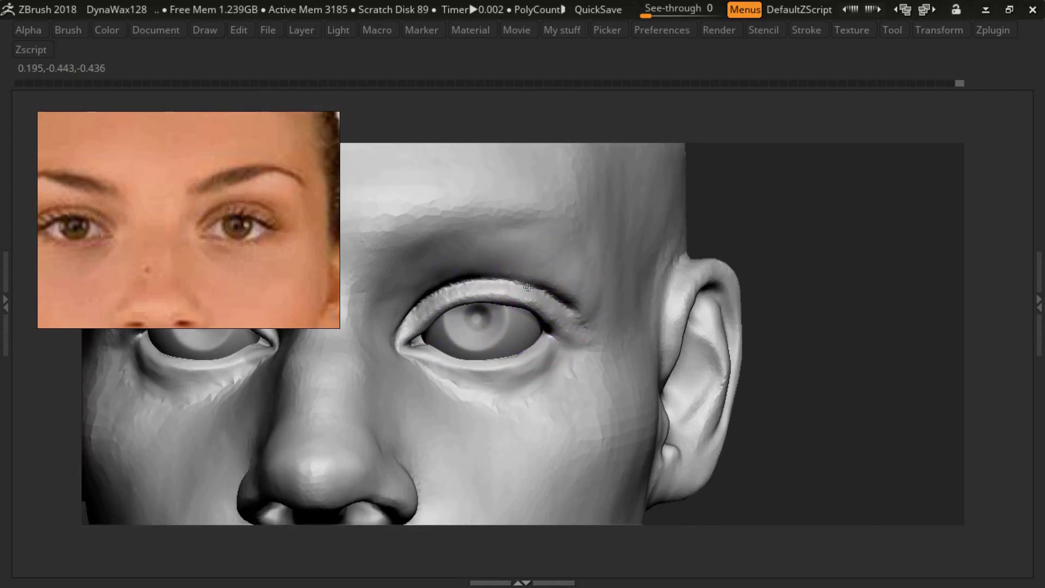
- Reshape the upper and lower eyelids of both eyes symmetrically, checking from below and front
{"action": "right_click_drag", "start_coordinate": [592, 334], "coordinate": [491, 316]}
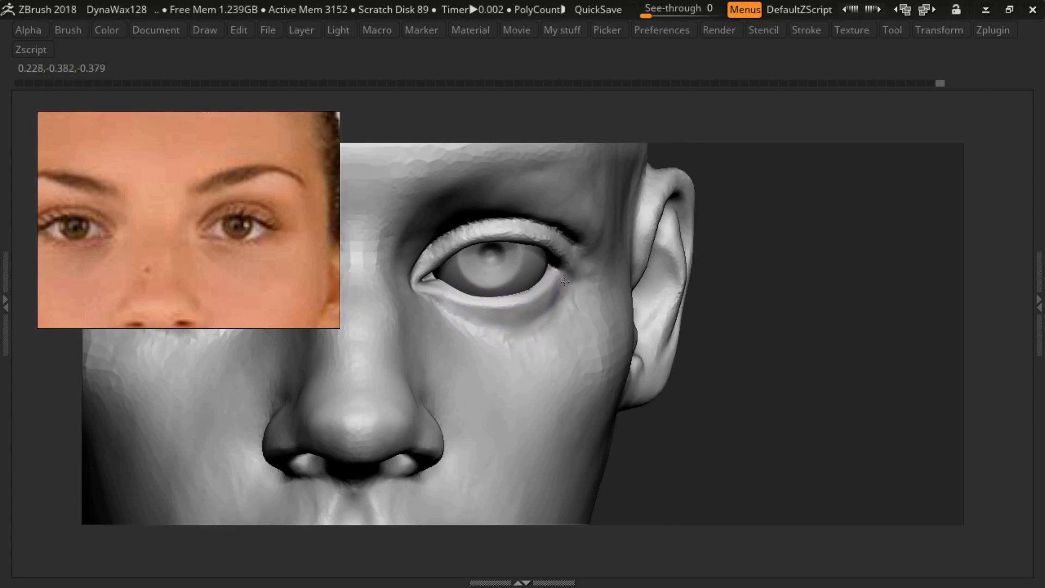
{"action": "right_click_drag", "start_coordinate": [556, 303], "coordinate": [550, 261]}
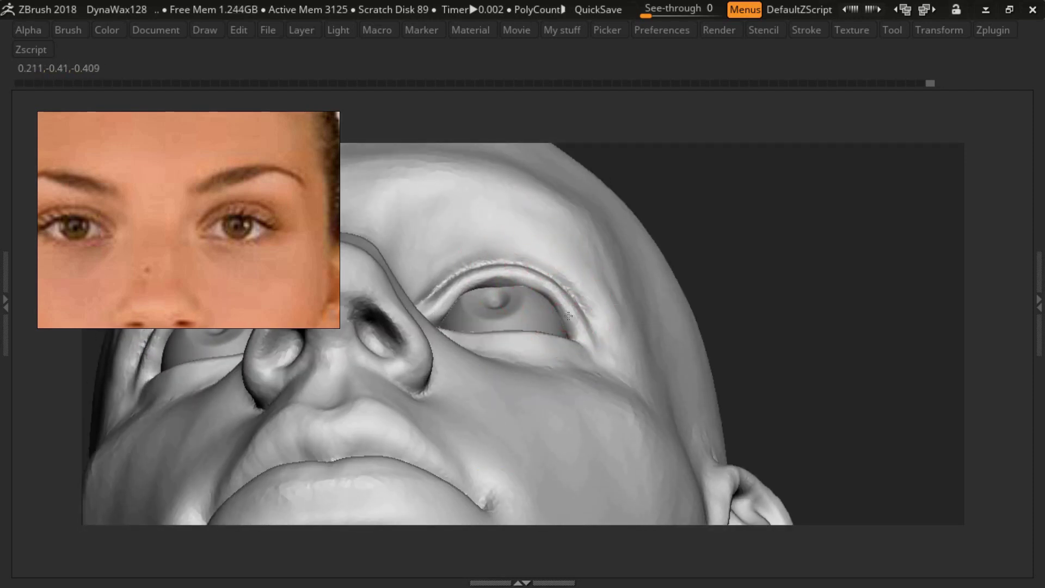
{"action": "right_click_drag", "start_coordinate": [568, 315], "coordinate": [437, 392]}
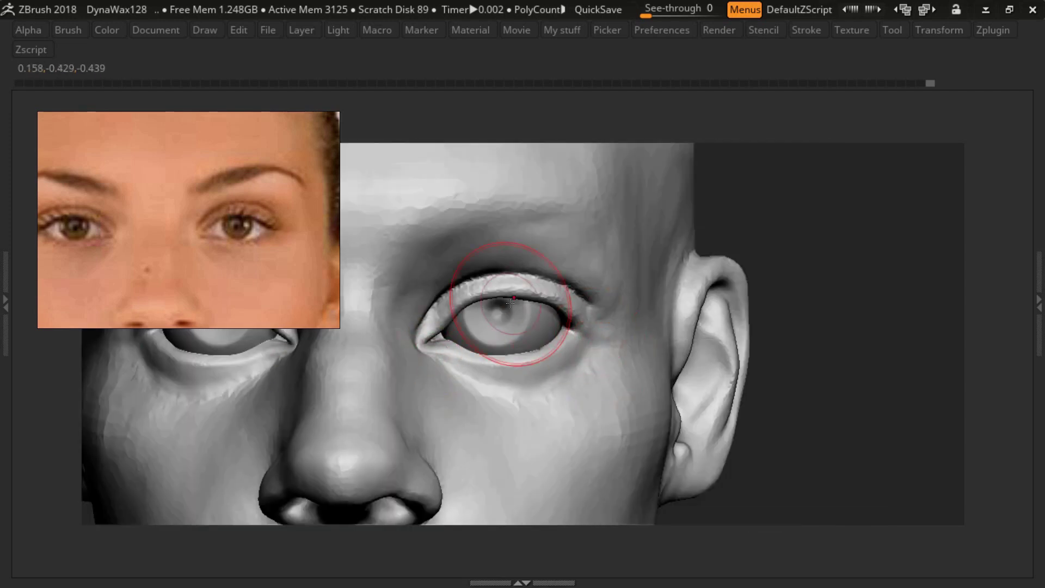
{"action": "mouse_move", "coordinate": [489, 349]}
{"action": "right_mouse_down"}
{"action": "mouse_move", "coordinate": [513, 373]}
{"action": "mouse_move", "coordinate": [656, 354]}
{"action": "mouse_move", "coordinate": [510, 369]}
{"action": "mouse_move", "coordinate": [515, 361]}
{"action": "mouse_move", "coordinate": [484, 360]}
{"action": "right_mouse_up"}
{"action": "left_click_drag", "start_coordinate": [448, 356], "coordinate": [532, 391]}
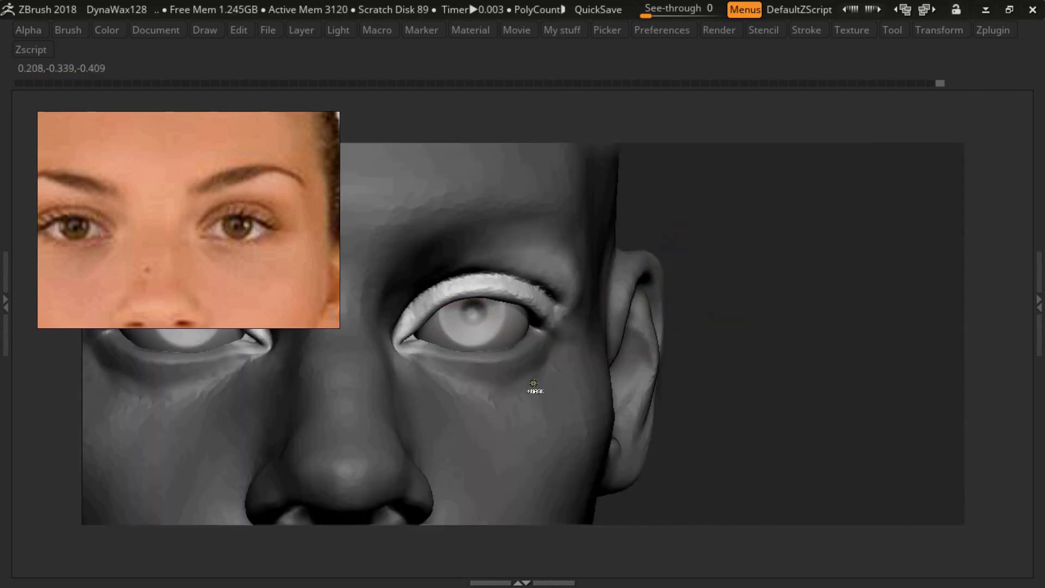
{"action": "right_click_drag", "start_coordinate": [491, 359], "coordinate": [466, 357]}
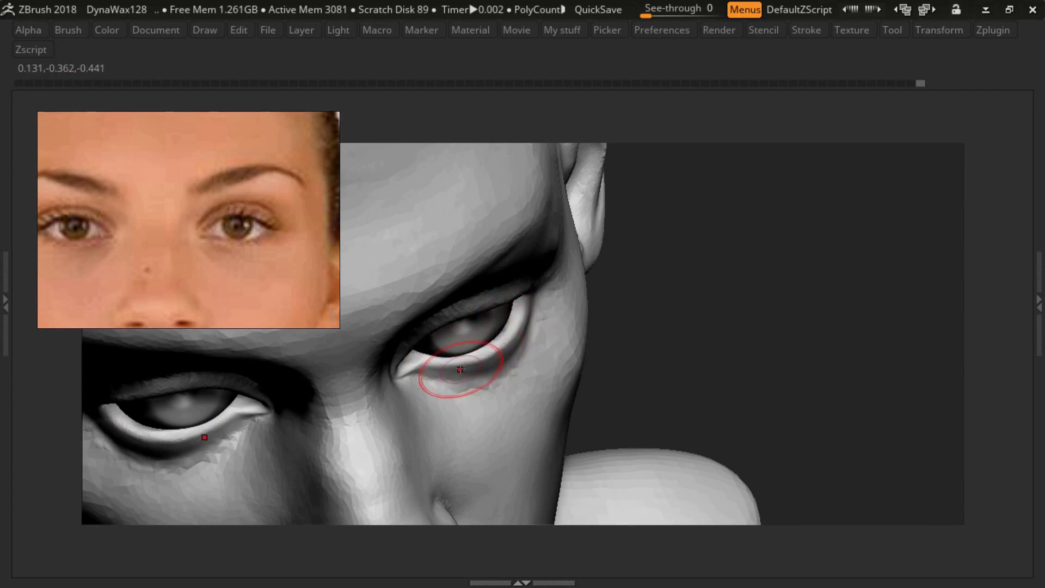
{"action": "right_click_drag", "start_coordinate": [521, 327], "coordinate": [446, 358]}
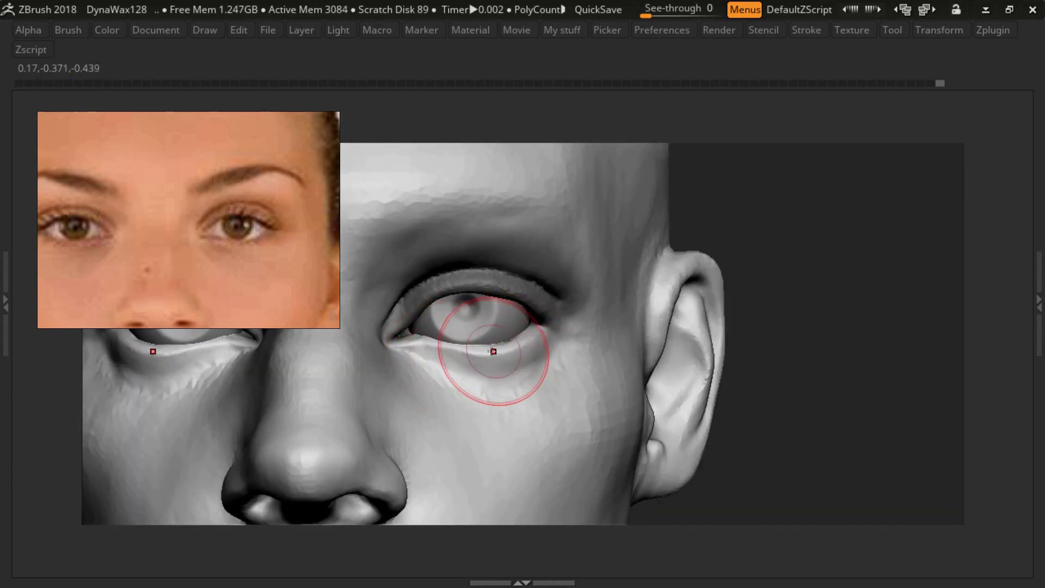
{"action": "mouse_move", "coordinate": [456, 387]}
{"action": "right_mouse_down"}
{"action": "mouse_move", "coordinate": [457, 367]}
{"action": "mouse_move", "coordinate": [556, 283]}
{"action": "right_mouse_up"}
- Smooth the inner and outer eyelid corners, checking profile and frontal views against the reference
{"action": "key", "text": "f"}
{"action": "mouse_move", "coordinate": [536, 331]}
{"action": "right_mouse_down", "text": "ctrl"}
{"action": "mouse_move", "coordinate": [579, 285]}
{"action": "mouse_move", "coordinate": [578, 338]}
{"action": "right_mouse_up", "text": "ctrl"}
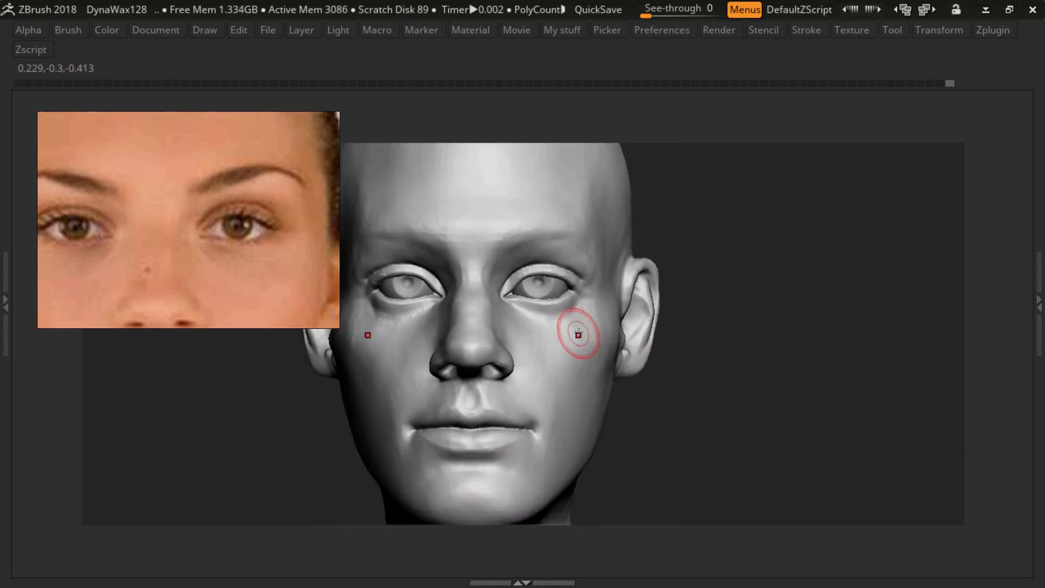
{"action": "mouse_move", "coordinate": [666, 276]}
{"action": "right_mouse_down", "text": "ctrl"}
{"action": "mouse_move", "coordinate": [660, 263]}
{"action": "mouse_move", "coordinate": [602, 273]}
{"action": "mouse_move", "coordinate": [576, 300]}
{"action": "mouse_move", "coordinate": [566, 275]}
{"action": "mouse_move", "coordinate": [551, 278]}
{"action": "mouse_move", "coordinate": [620, 311]}
{"action": "mouse_move", "coordinate": [493, 314]}
{"action": "right_mouse_up", "text": "ctrl"}
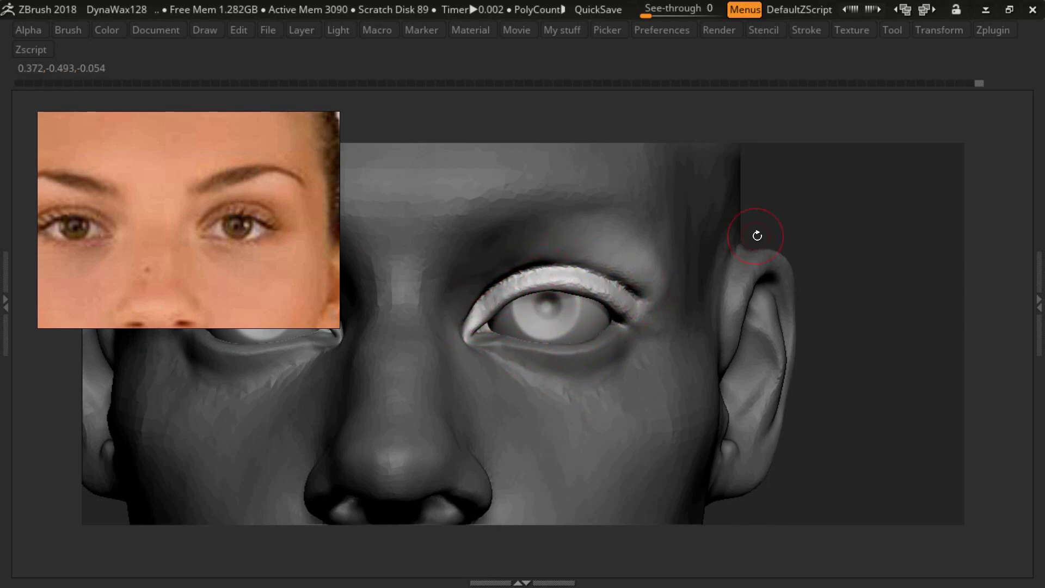
{"action": "mouse_move", "coordinate": [610, 305]}
{"action": "right_mouse_down"}
{"action": "mouse_move", "coordinate": [613, 252]}
{"action": "mouse_move", "coordinate": [615, 361]}
{"action": "mouse_move", "coordinate": [689, 276]}
{"action": "right_mouse_up"}
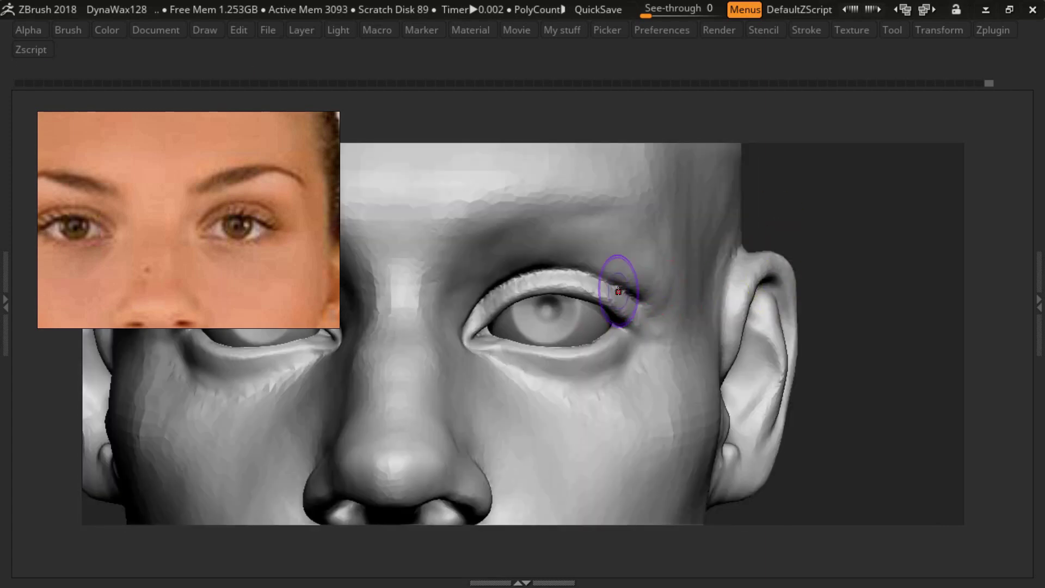
{"action": "key", "text": "d"}
{"action": "key", "text": "f"}
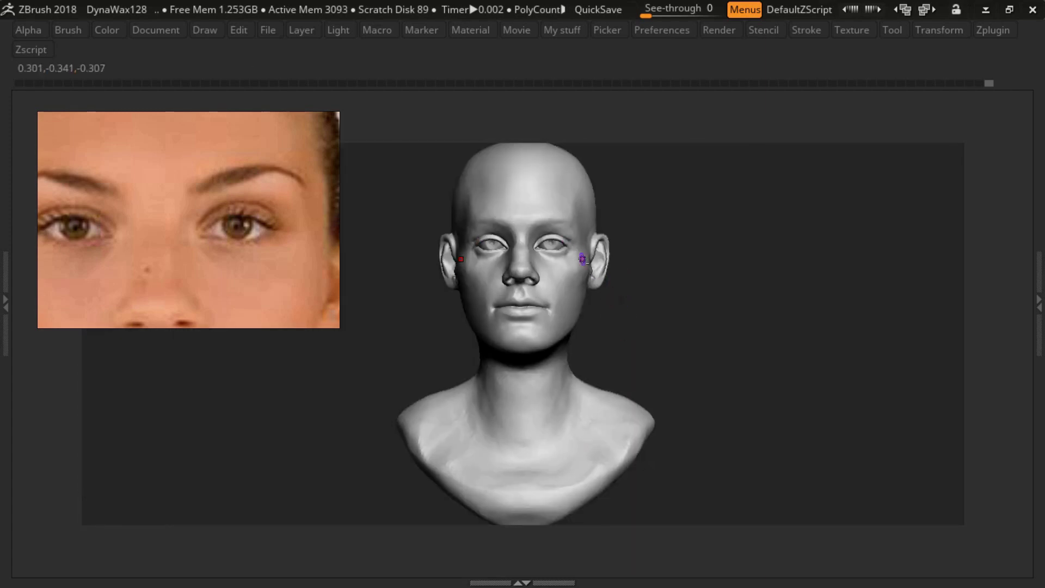
{"action": "right_click_drag", "start_coordinate": [561, 256], "coordinate": [613, 274], "text": "alt"}
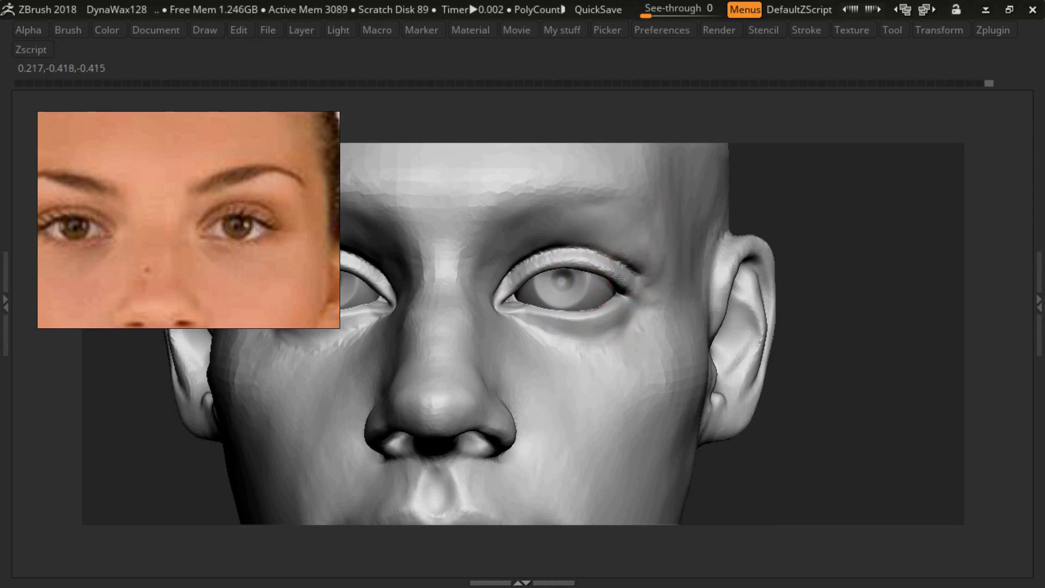
- Add denser Sculptris Pro geometry around the eye, toggling PolyFrame to check density
{"action": "key", "text": "f"}
{"action": "mouse_move", "coordinate": [595, 310]}
{"action": "right_mouse_down"}
{"action": "mouse_move", "coordinate": [581, 271]}
{"action": "mouse_move", "coordinate": [599, 274]}
{"action": "right_mouse_up"}
{"action": "key", "text": "shift+f"}
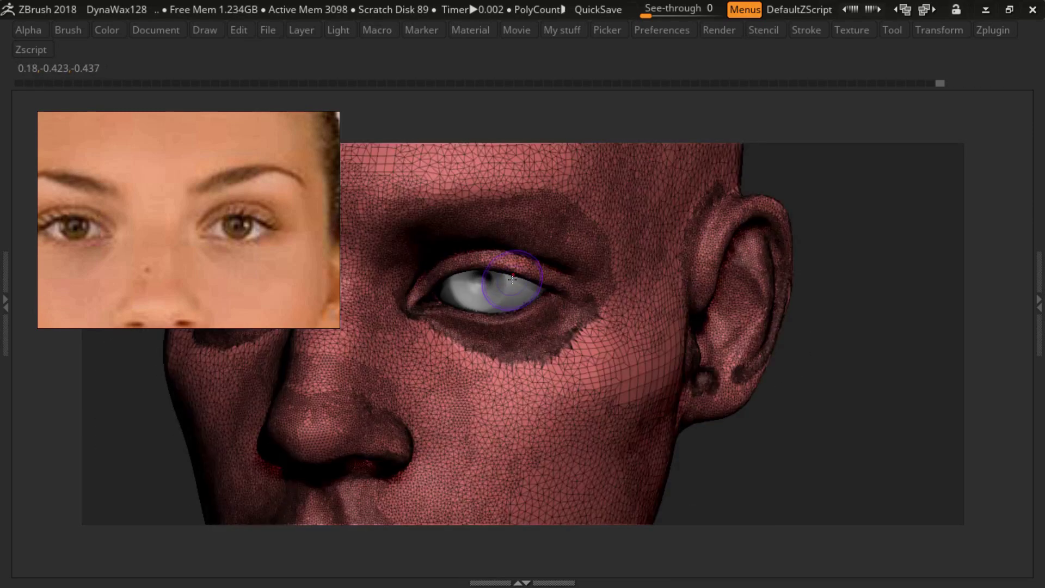
{"action": "right_click_drag", "start_coordinate": [512, 279], "coordinate": [506, 305], "text": "alt"}
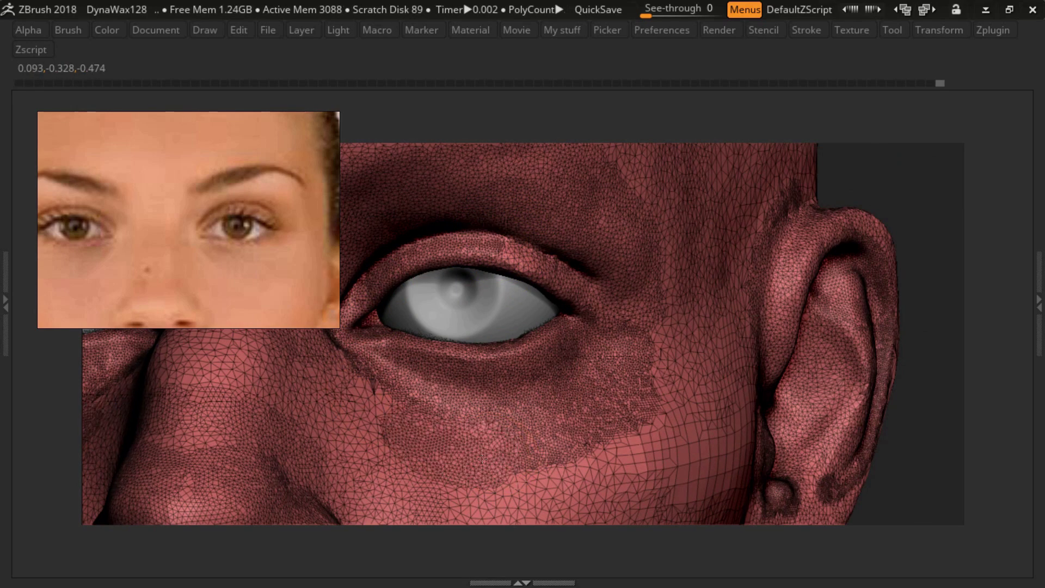
{"action": "key", "text": "shift+f"}
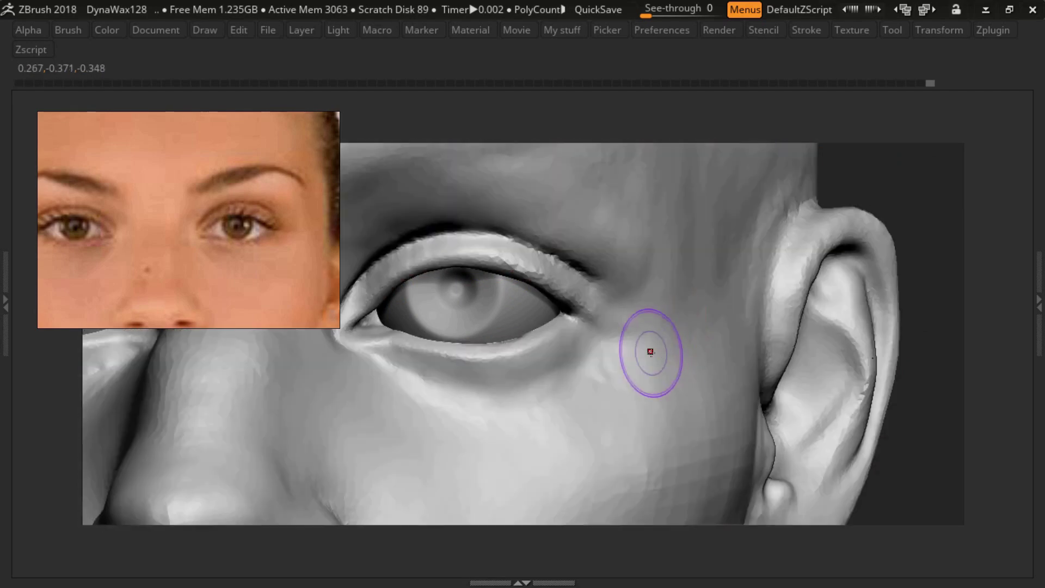
{"action": "key", "text": "shift+f"}
{"action": "key", "text": "s"}
{"action": "key", "text": "shift+f"}
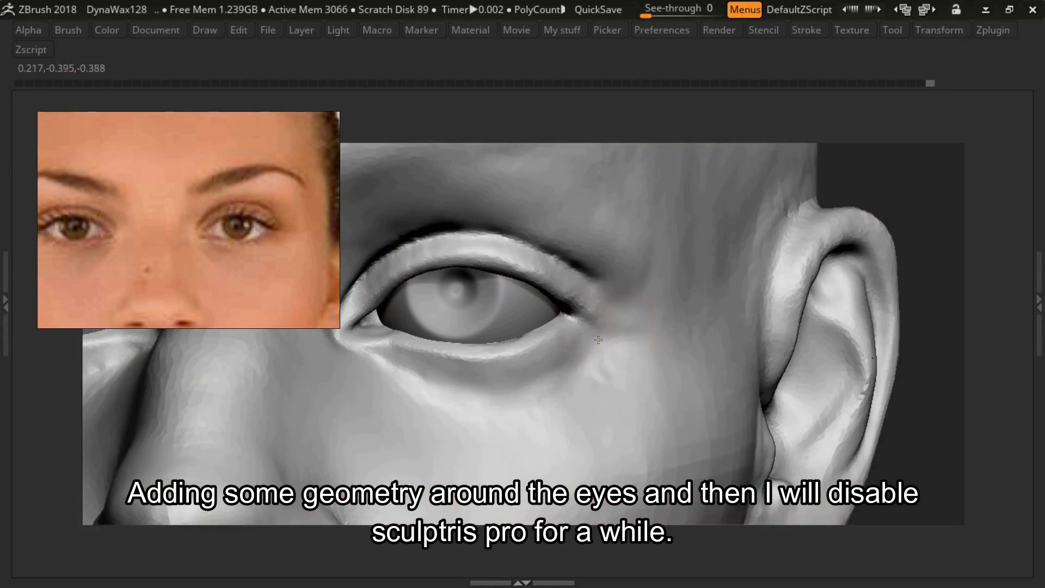
{"action": "key", "text": "f"}
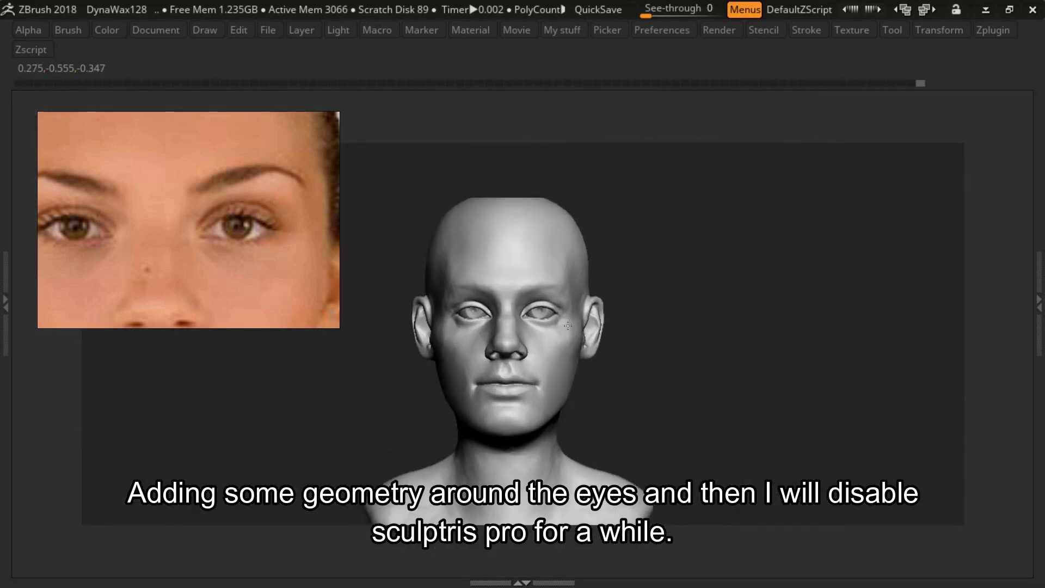
- Thicken and smooth the eyelid rims with adjusted brush strength, then restore the interface
{"action": "right_click_drag", "start_coordinate": [567, 327], "coordinate": [474, 360], "text": "ctrl"}
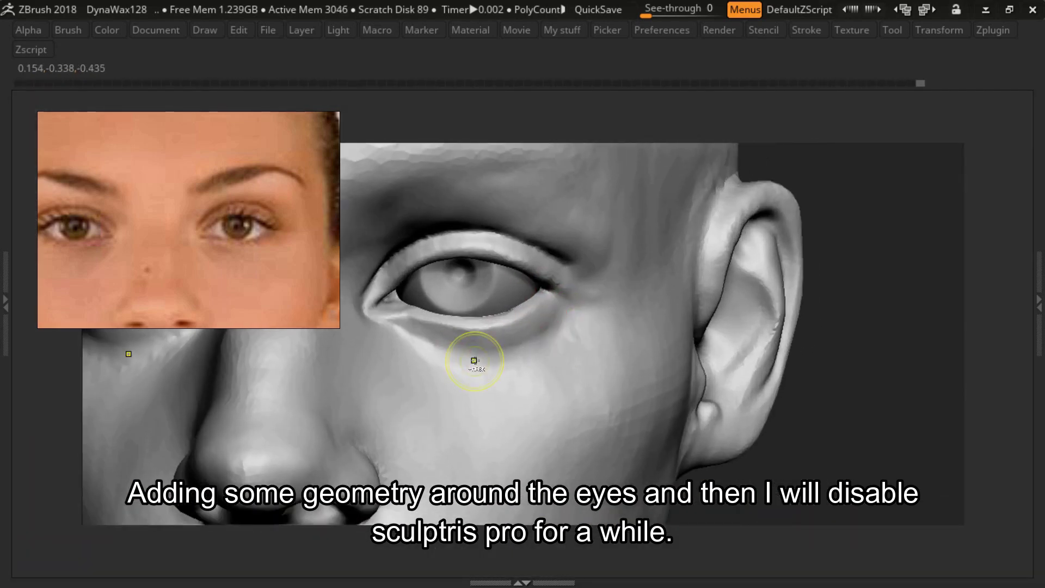
{"action": "key", "text": "u"}
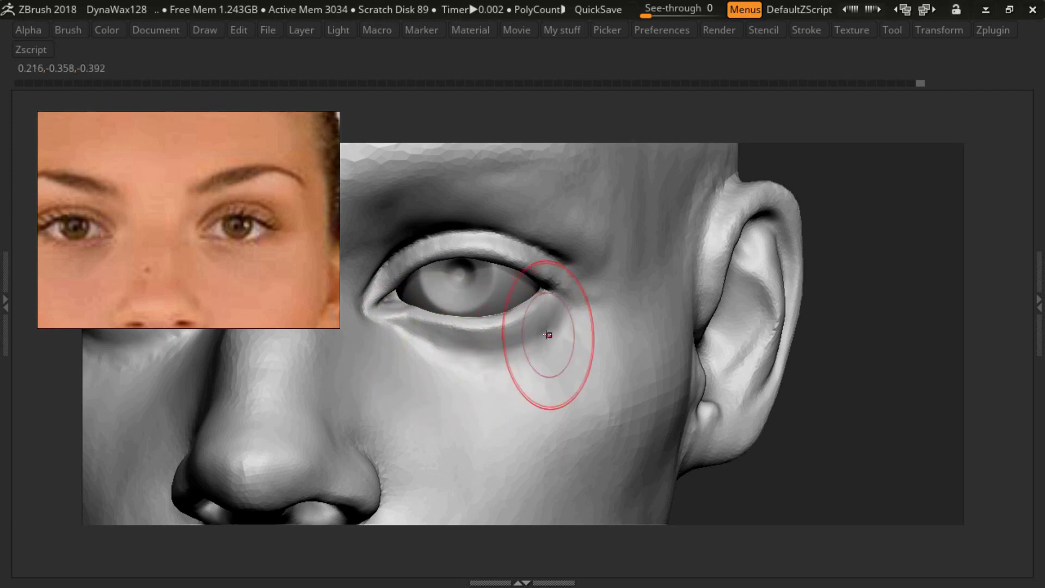
{"action": "mouse_move", "coordinate": [424, 349]}
{"action": "right_mouse_down"}
{"action": "mouse_move", "coordinate": [381, 308]}
{"action": "mouse_move", "coordinate": [512, 248]}
{"action": "mouse_move", "coordinate": [566, 286]}
{"action": "right_mouse_up"}
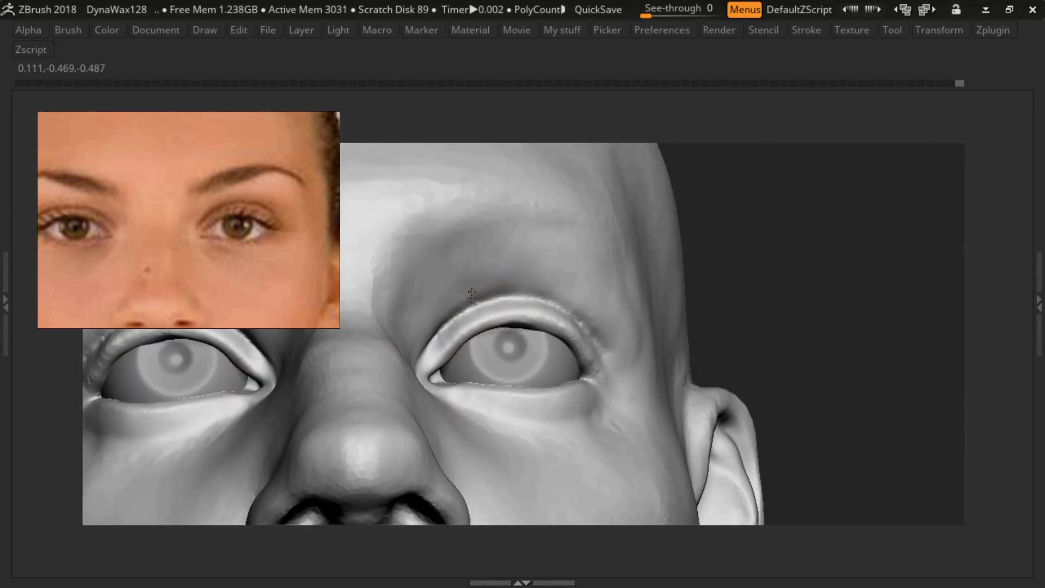
{"action": "mouse_move", "coordinate": [491, 279]}
{"action": "right_mouse_down"}
{"action": "mouse_move", "coordinate": [494, 261]}
{"action": "mouse_move", "coordinate": [478, 345]}
{"action": "mouse_move", "coordinate": [413, 365]}
{"action": "right_mouse_up"}
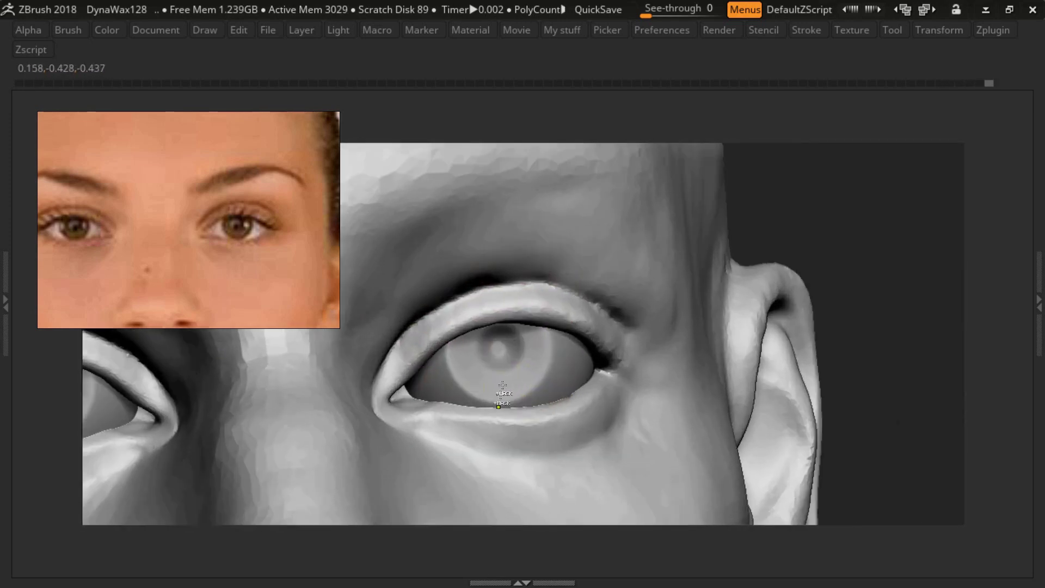
{"action": "mouse_move", "coordinate": [559, 319]}
{"action": "right_mouse_down"}
{"action": "mouse_move", "coordinate": [625, 436]}
{"action": "mouse_move", "coordinate": [619, 368]}
{"action": "mouse_move", "coordinate": [590, 383]}
{"action": "right_mouse_up"}
{"action": "mouse_move", "coordinate": [491, 432]}
{"action": "right_mouse_down"}
{"action": "mouse_move", "coordinate": [373, 412]}
{"action": "mouse_move", "coordinate": [405, 296]}
{"action": "mouse_move", "coordinate": [446, 272]}
{"action": "mouse_move", "coordinate": [427, 276]}
{"action": "mouse_move", "coordinate": [767, 400]}
{"action": "mouse_move", "coordinate": [517, 289]}
{"action": "mouse_move", "coordinate": [653, 338]}
{"action": "right_mouse_up"}
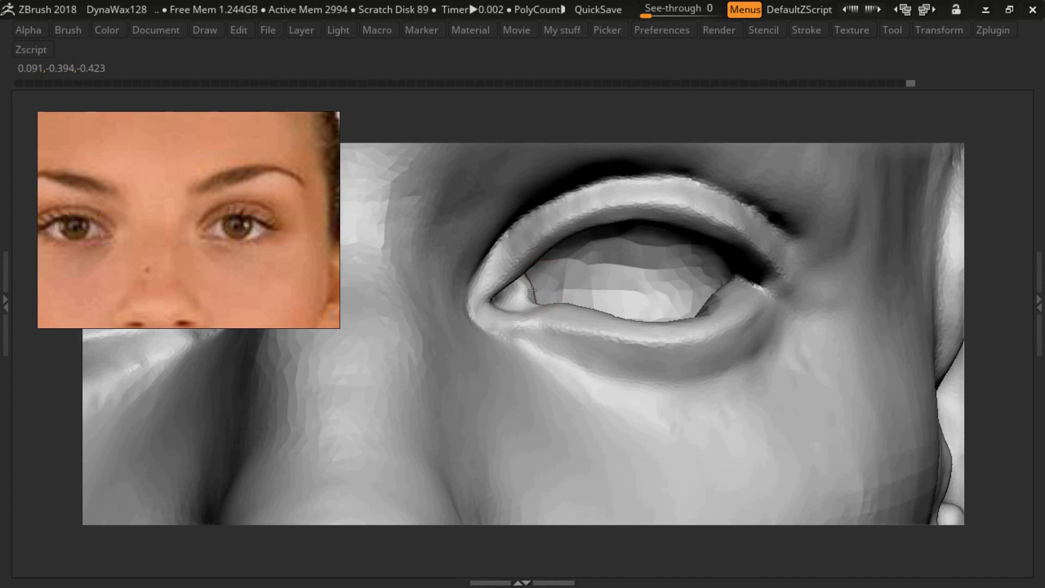
{"action": "key", "text": "Tab"}
- Turn Solo mode off to show the eyeballs with the head and frame the eye
{"action": "left_click", "coordinate": [1008, 516]}
{"action": "key", "text": "Tab"}
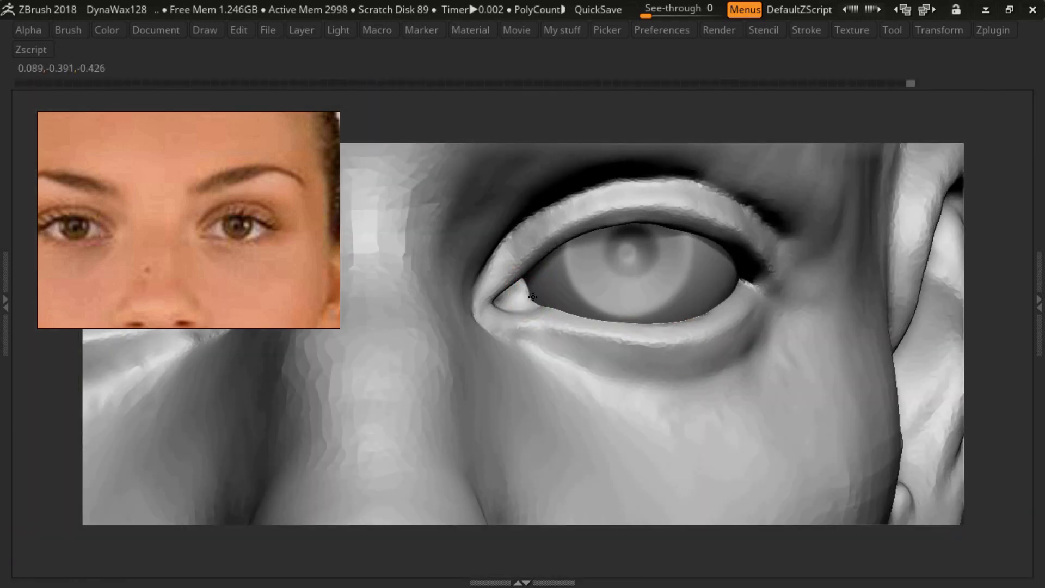
{"action": "key", "text": "f"}
{"action": "mouse_move", "coordinate": [541, 272]}
{"action": "right_mouse_down", "text": "ctrl"}
{"action": "mouse_move", "coordinate": [536, 292]}
{"action": "mouse_move", "coordinate": [579, 235]}
{"action": "mouse_move", "coordinate": [556, 219]}
{"action": "right_mouse_up", "text": "ctrl"}
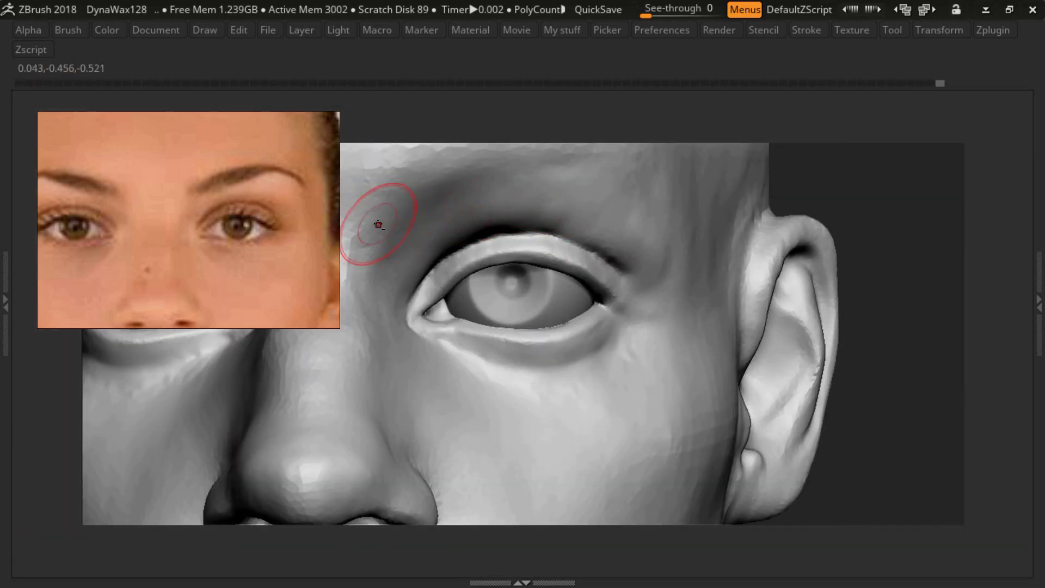
- Refine the lower eyelid and eye corners from profile and three-quarter views
{"action": "mouse_move", "coordinate": [378, 225]}
{"action": "right_mouse_down"}
{"action": "mouse_move", "coordinate": [511, 363]}
{"action": "mouse_move", "coordinate": [607, 321]}
{"action": "right_mouse_up"}
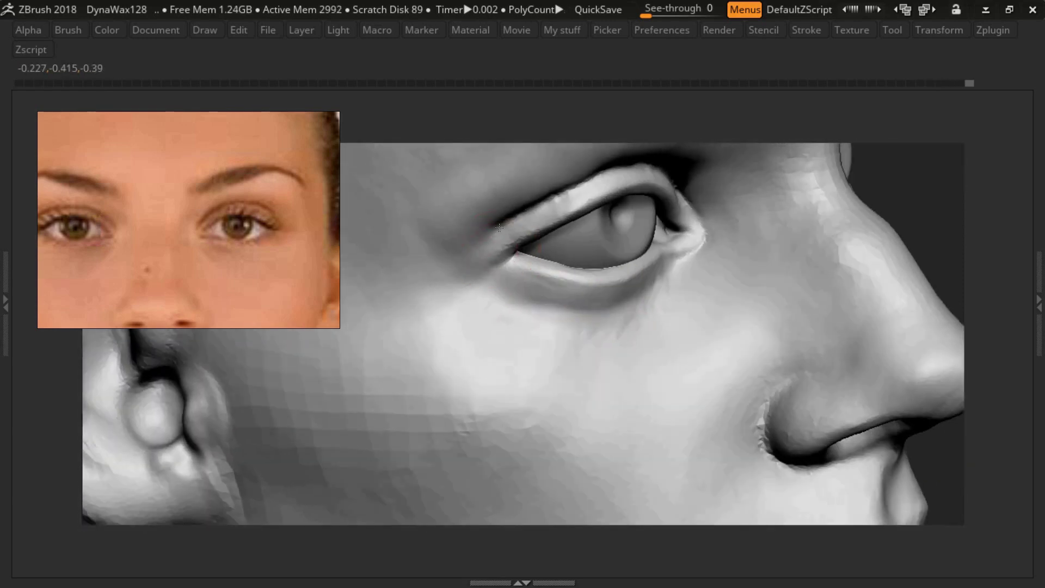
{"action": "right_click_drag", "start_coordinate": [588, 312], "coordinate": [439, 430]}
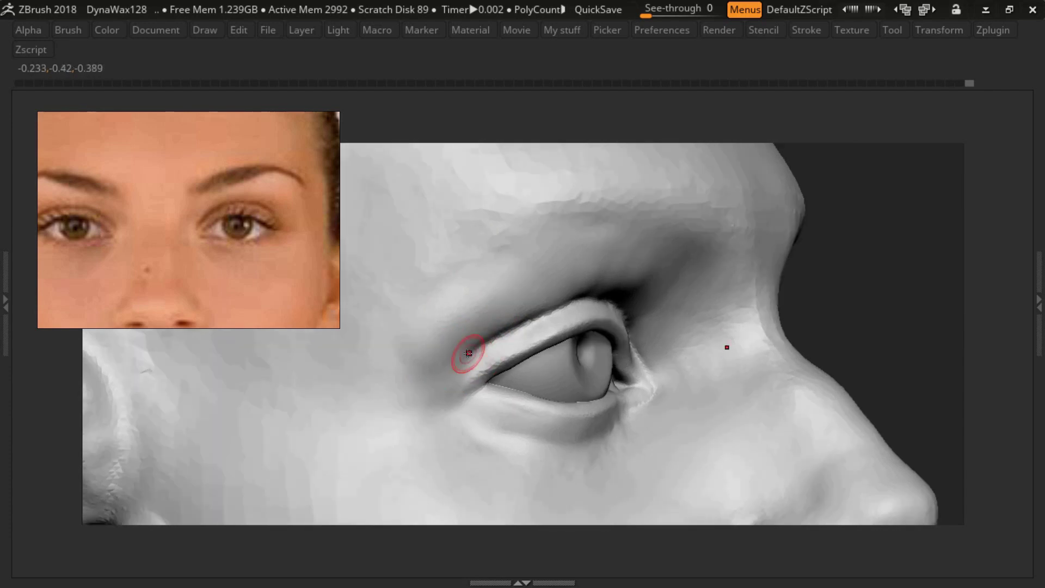
{"action": "mouse_move", "coordinate": [425, 377]}
{"action": "right_mouse_down"}
{"action": "mouse_move", "coordinate": [466, 337]}
{"action": "mouse_move", "coordinate": [610, 311]}
{"action": "mouse_move", "coordinate": [546, 305]}
{"action": "mouse_move", "coordinate": [629, 297]}
{"action": "mouse_move", "coordinate": [601, 299]}
{"action": "mouse_move", "coordinate": [628, 258]}
{"action": "right_mouse_up"}
{"action": "key", "text": "s"}
{"action": "key", "text": "f"}
{"action": "mouse_move", "coordinate": [575, 303]}
{"action": "right_mouse_down"}
{"action": "mouse_move", "coordinate": [620, 269]}
{"action": "mouse_move", "coordinate": [602, 252]}
{"action": "mouse_move", "coordinate": [588, 275]}
{"action": "mouse_move", "coordinate": [576, 226]}
{"action": "mouse_move", "coordinate": [595, 238]}
{"action": "mouse_move", "coordinate": [585, 240]}
{"action": "mouse_move", "coordinate": [601, 318]}
{"action": "right_mouse_up"}
- Soften the hollow under each eye, adjusting brush size between strokes
{"action": "key", "text": "f"}
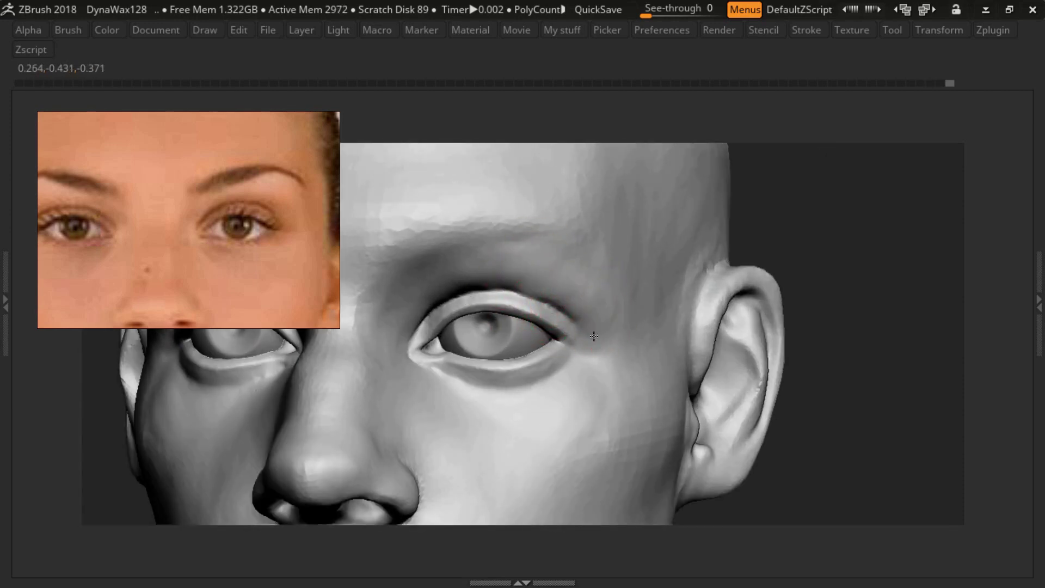
{"action": "right_click_drag", "start_coordinate": [517, 295], "coordinate": [463, 266]}
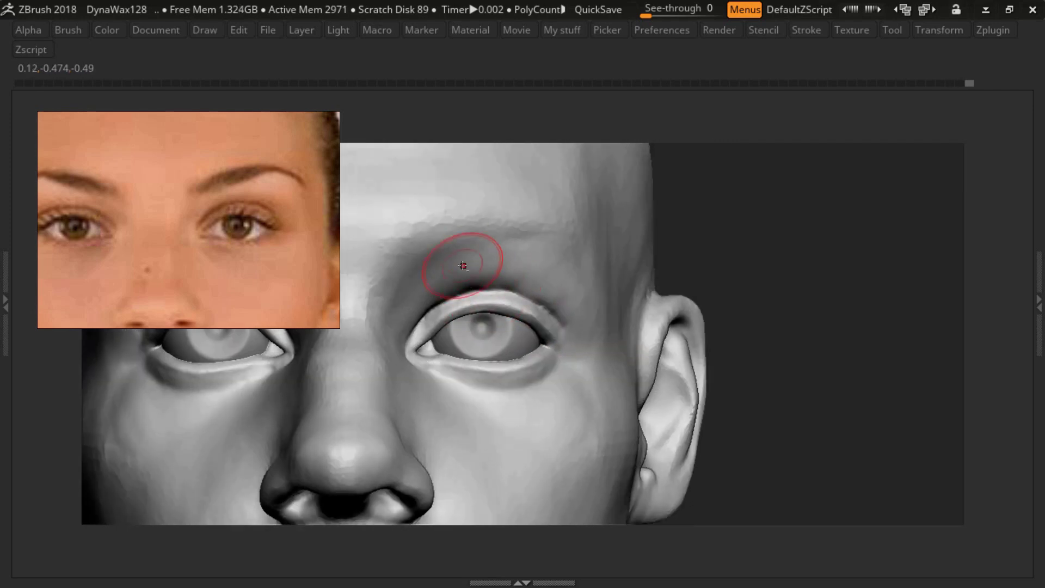
{"action": "mouse_move", "coordinate": [528, 320]}
{"action": "right_mouse_down"}
{"action": "mouse_move", "coordinate": [464, 303]}
{"action": "mouse_move", "coordinate": [459, 228]}
{"action": "mouse_move", "coordinate": [415, 275]}
{"action": "mouse_move", "coordinate": [409, 329]}
{"action": "mouse_move", "coordinate": [455, 334]}
{"action": "mouse_move", "coordinate": [535, 392]}
{"action": "mouse_move", "coordinate": [504, 345]}
{"action": "mouse_move", "coordinate": [502, 282]}
{"action": "mouse_move", "coordinate": [579, 273]}
{"action": "mouse_move", "coordinate": [646, 281]}
{"action": "mouse_move", "coordinate": [577, 270]}
{"action": "mouse_move", "coordinate": [626, 228]}
{"action": "mouse_move", "coordinate": [669, 221]}
{"action": "mouse_move", "coordinate": [649, 212]}
{"action": "mouse_move", "coordinate": [560, 240]}
{"action": "mouse_move", "coordinate": [508, 213]}
{"action": "right_mouse_up"}
{"action": "key", "text": "f"}
{"action": "key", "text": "s"}
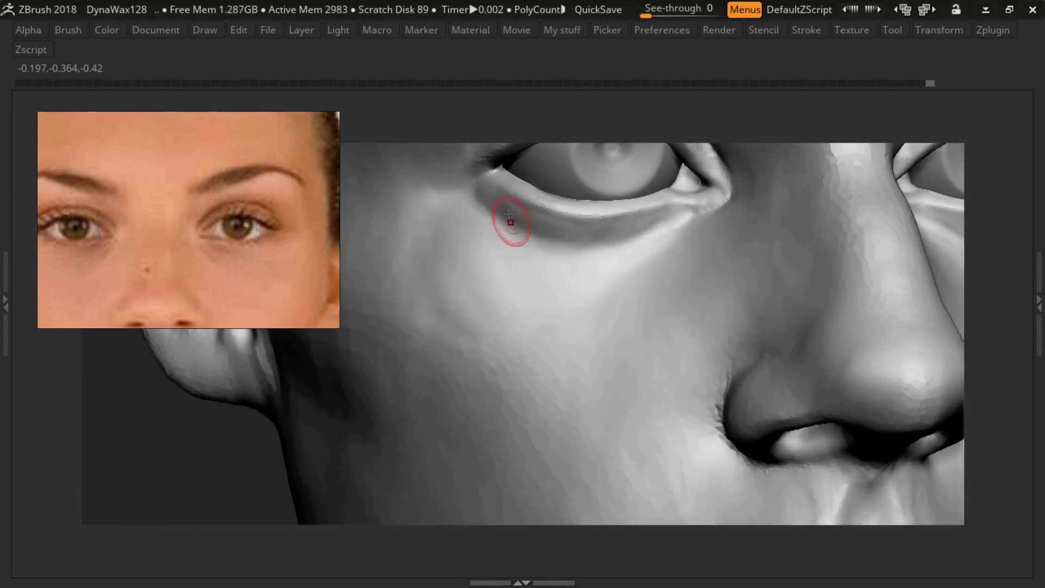
{"action": "key", "text": "f"}
{"action": "mouse_move", "coordinate": [602, 240]}
{"action": "right_mouse_down"}
{"action": "mouse_move", "coordinate": [622, 299]}
{"action": "mouse_move", "coordinate": [599, 233]}
{"action": "mouse_move", "coordinate": [541, 250]}
{"action": "right_mouse_up"}
{"action": "key", "text": "s"}
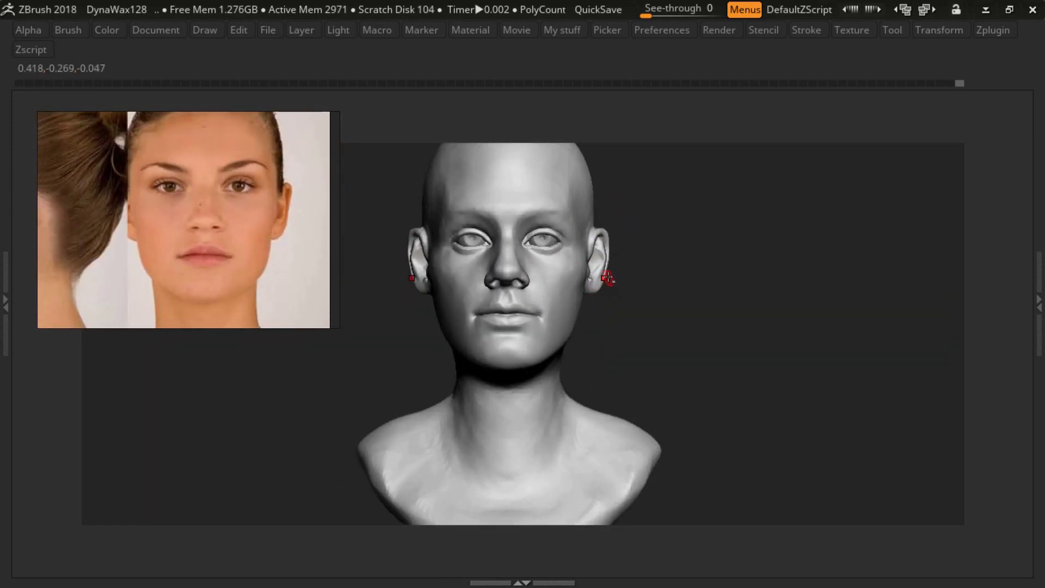
- Reshape the chin and jawline, working from below and an exact front view
{"action": "right_click_drag", "start_coordinate": [607, 280], "coordinate": [609, 314], "text": "ctrl"}
{"action": "mouse_move", "coordinate": [623, 275]}
{"action": "right_mouse_down"}
{"action": "mouse_move", "coordinate": [596, 344]}
{"action": "mouse_move", "coordinate": [598, 261]}
{"action": "right_mouse_up"}
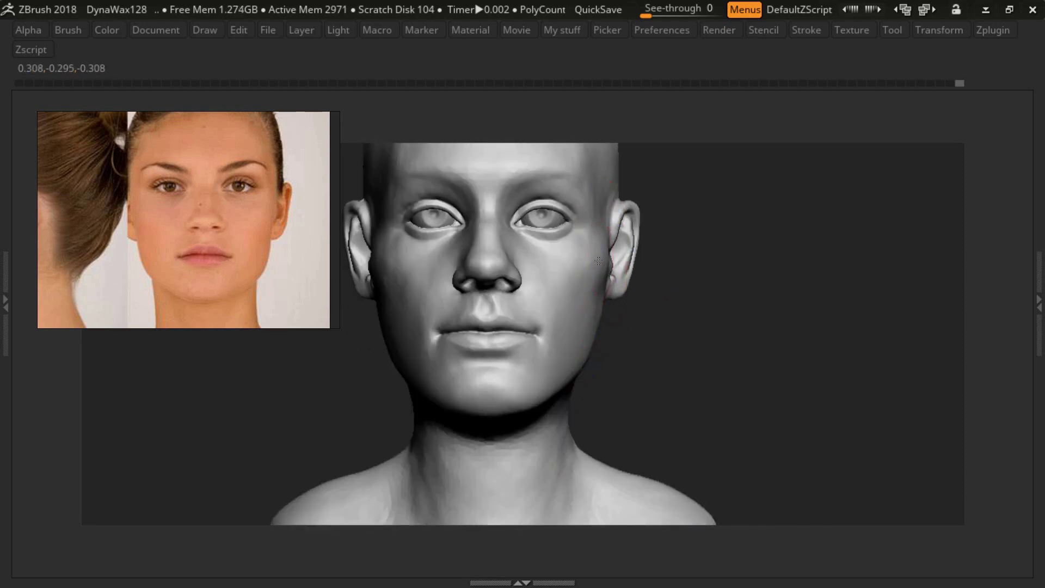
{"action": "mouse_move", "coordinate": [602, 350]}
{"action": "right_mouse_down"}
{"action": "mouse_move", "coordinate": [578, 357]}
{"action": "mouse_move", "coordinate": [572, 345]}
{"action": "mouse_move", "coordinate": [594, 356]}
{"action": "mouse_move", "coordinate": [578, 361]}
{"action": "mouse_move", "coordinate": [562, 335]}
{"action": "mouse_move", "coordinate": [541, 333]}
{"action": "mouse_move", "coordinate": [545, 312]}
{"action": "mouse_move", "coordinate": [530, 377]}
{"action": "mouse_move", "coordinate": [572, 328]}
{"action": "mouse_move", "coordinate": [580, 348]}
{"action": "mouse_move", "coordinate": [571, 303]}
{"action": "mouse_move", "coordinate": [611, 350]}
{"action": "mouse_move", "coordinate": [553, 319]}
{"action": "mouse_move", "coordinate": [581, 331]}
{"action": "mouse_move", "coordinate": [543, 368]}
{"action": "mouse_move", "coordinate": [531, 302]}
{"action": "mouse_move", "coordinate": [614, 287]}
{"action": "right_mouse_up"}
{"action": "mouse_move", "coordinate": [429, 312]}
{"action": "right_mouse_down"}
{"action": "mouse_move", "coordinate": [481, 287]}
{"action": "mouse_move", "coordinate": [751, 379]}
{"action": "right_mouse_up"}
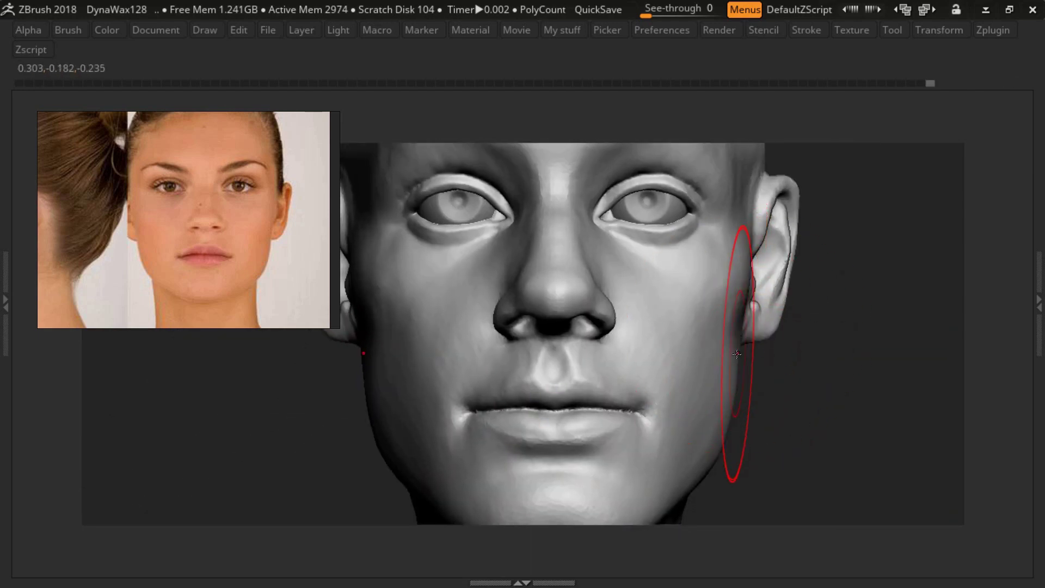
{"action": "key", "text": "f"}
- Sculpt the cheeks from three-quarter and profile views with a resized brush, then restore the UI
{"action": "mouse_move", "coordinate": [610, 321]}
{"action": "right_mouse_down"}
{"action": "mouse_move", "coordinate": [626, 378]}
{"action": "mouse_move", "coordinate": [589, 310]}
{"action": "mouse_move", "coordinate": [553, 298]}
{"action": "mouse_move", "coordinate": [495, 321]}
{"action": "mouse_move", "coordinate": [433, 271]}
{"action": "right_mouse_up"}
{"action": "key", "text": "s"}
{"action": "mouse_move", "coordinate": [399, 306]}
{"action": "right_mouse_down"}
{"action": "mouse_move", "coordinate": [414, 294]}
{"action": "mouse_move", "coordinate": [361, 267]}
{"action": "right_mouse_up"}
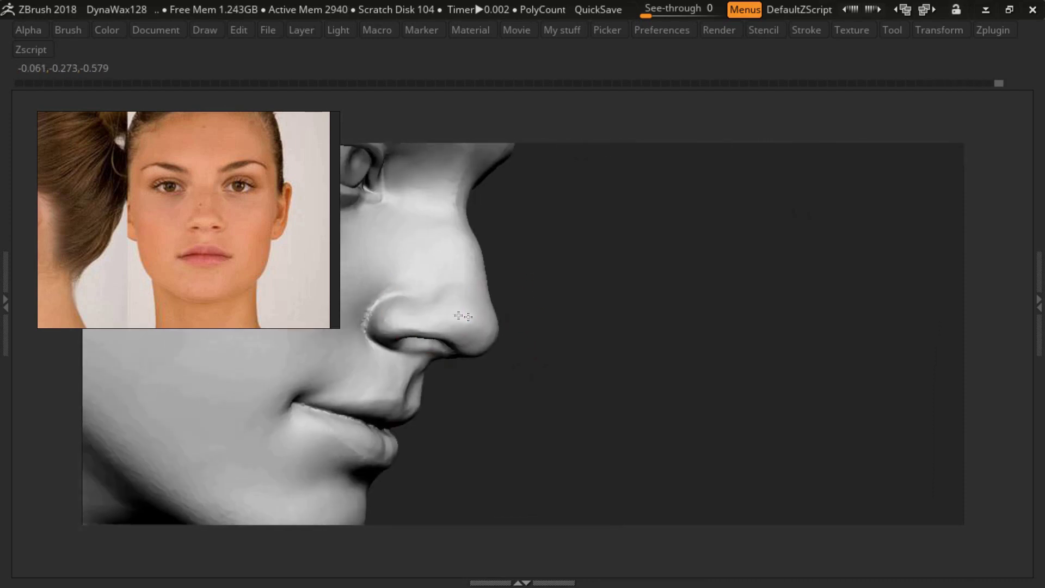
{"action": "mouse_move", "coordinate": [488, 329]}
{"action": "right_mouse_down"}
{"action": "mouse_move", "coordinate": [462, 305]}
{"action": "mouse_move", "coordinate": [522, 366]}
{"action": "mouse_move", "coordinate": [585, 330]}
{"action": "mouse_move", "coordinate": [569, 334]}
{"action": "mouse_move", "coordinate": [543, 315]}
{"action": "mouse_move", "coordinate": [191, 273]}
{"action": "right_mouse_up"}
{"action": "key", "text": "f"}
{"action": "left_click_drag", "start_coordinate": [191, 273], "coordinate": [53, 272]}
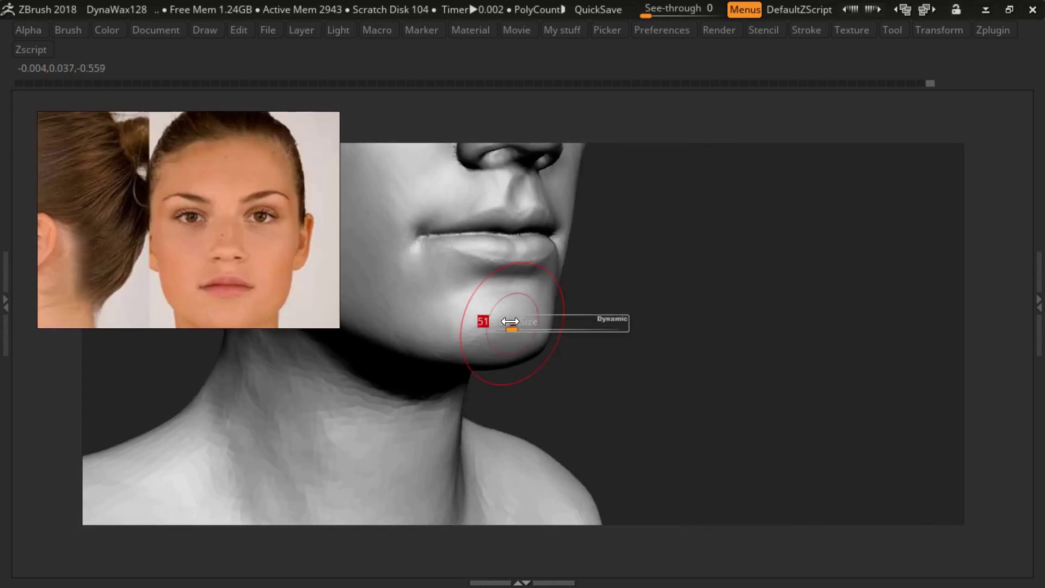
{"action": "mouse_move", "coordinate": [508, 319]}
{"action": "right_mouse_down"}
{"action": "mouse_move", "coordinate": [473, 305]}
{"action": "mouse_move", "coordinate": [553, 293]}
{"action": "mouse_move", "coordinate": [513, 346]}
{"action": "mouse_move", "coordinate": [545, 359]}
{"action": "right_mouse_up"}
{"action": "key", "text": "f"}
{"action": "right_click_drag", "start_coordinate": [525, 318], "coordinate": [499, 307]}
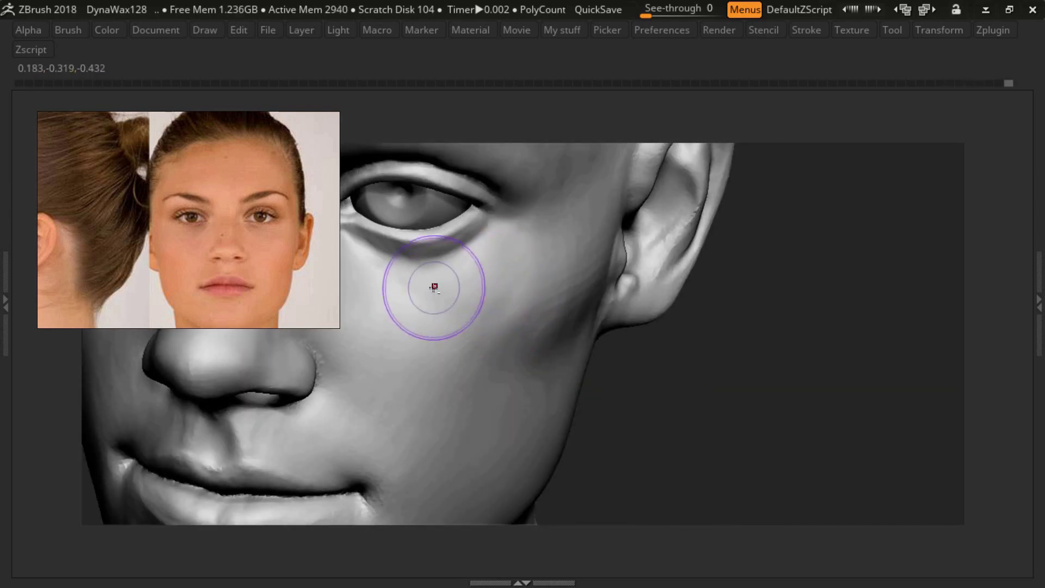
{"action": "mouse_move", "coordinate": [433, 287]}
{"action": "right_mouse_down"}
{"action": "mouse_move", "coordinate": [527, 334]}
{"action": "mouse_move", "coordinate": [485, 296]}
{"action": "mouse_move", "coordinate": [473, 261]}
{"action": "mouse_move", "coordinate": [452, 303]}
{"action": "mouse_move", "coordinate": [388, 289]}
{"action": "right_mouse_up"}
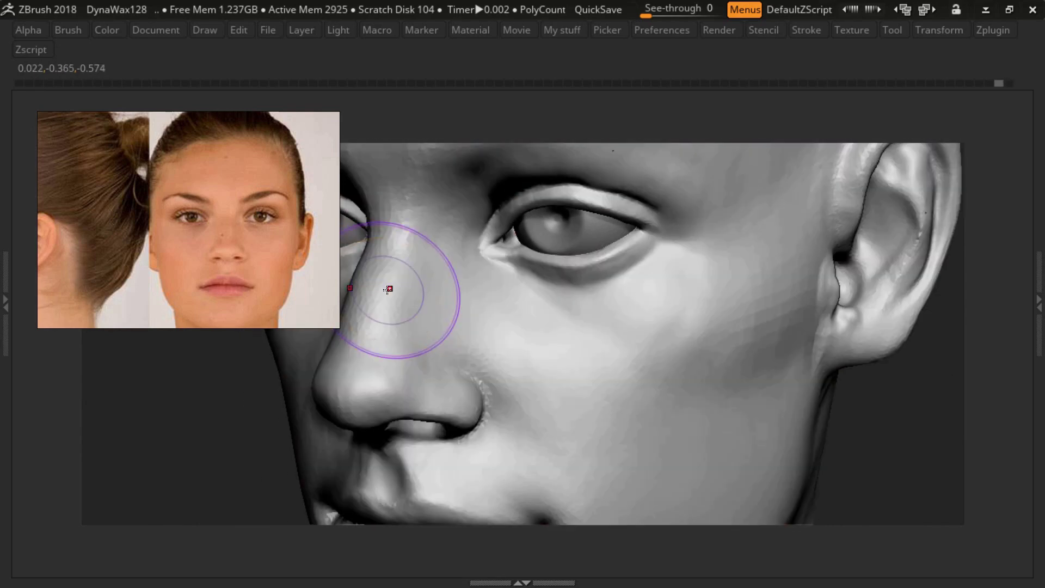
{"action": "key", "text": "Tab"}
- Re-tessellate the side of the nose with finer Sculptris Pro triangles, checked under PolyFrame
{"action": "key", "text": "shift+f"}
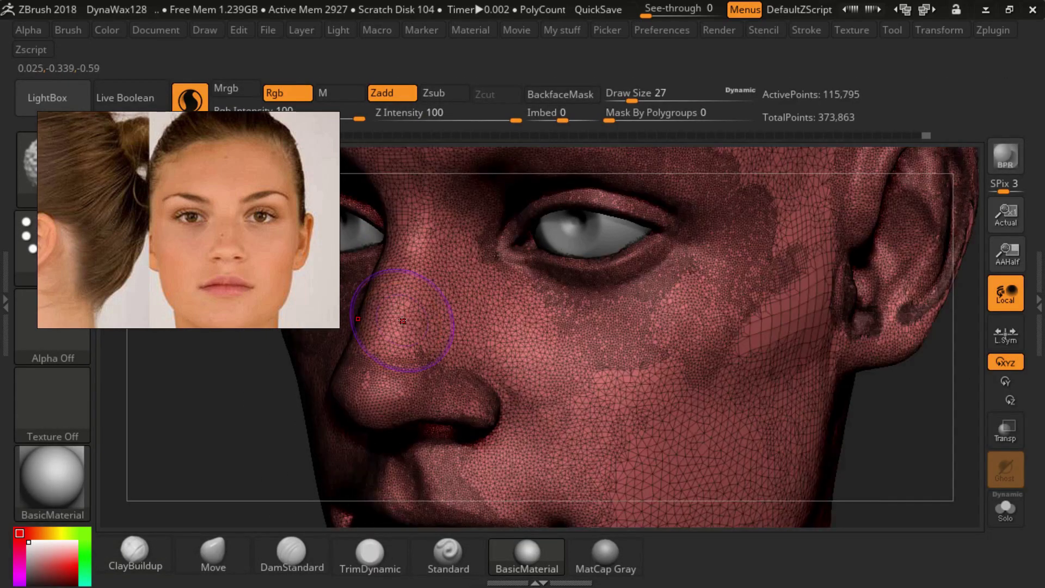
{"action": "left_click_drag", "start_coordinate": [414, 336], "coordinate": [388, 327]}
{"action": "key", "text": "shift+f"}
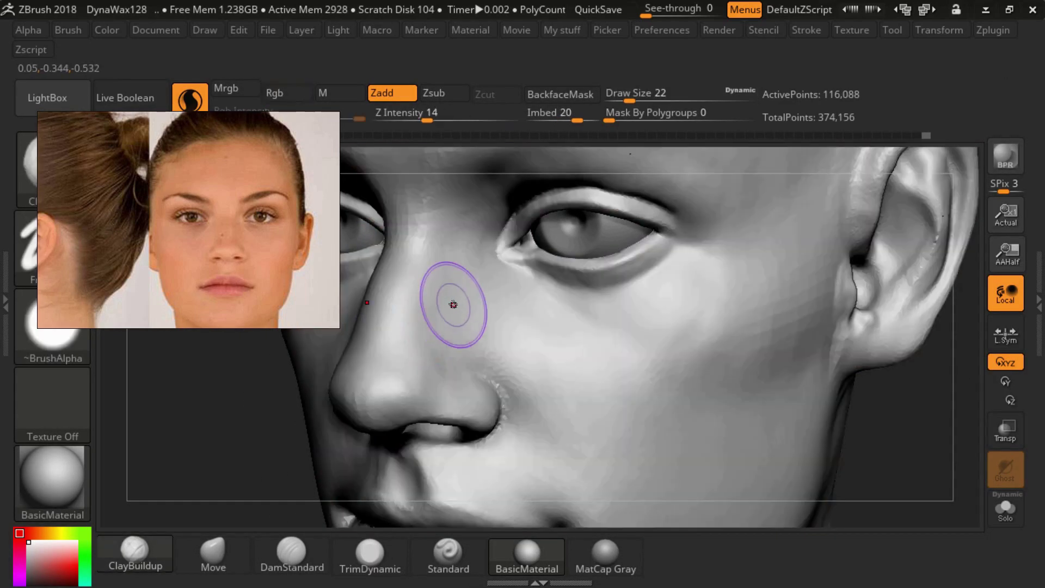
{"action": "key", "text": "g"}
{"action": "left_click", "coordinate": [541, 415]}
- Select HeadSubDiv2 to inspect the eye, then return to HeadSubDiv1 for sculpting
{"action": "key", "text": "f"}
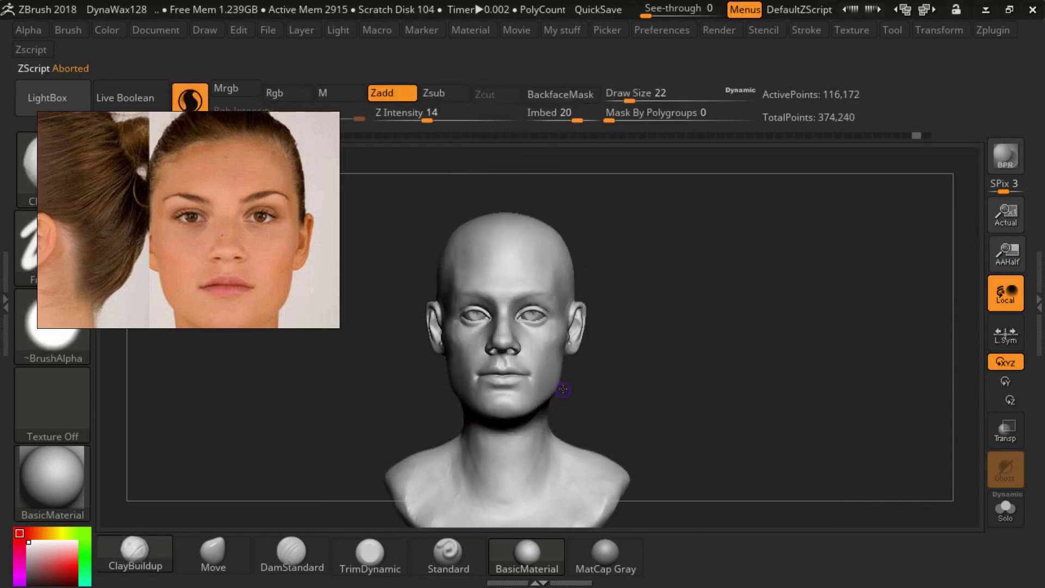
{"action": "right_click_drag", "start_coordinate": [543, 344], "coordinate": [606, 291], "text": "ctrl"}
{"action": "left_click", "coordinate": [607, 291], "text": "alt"}
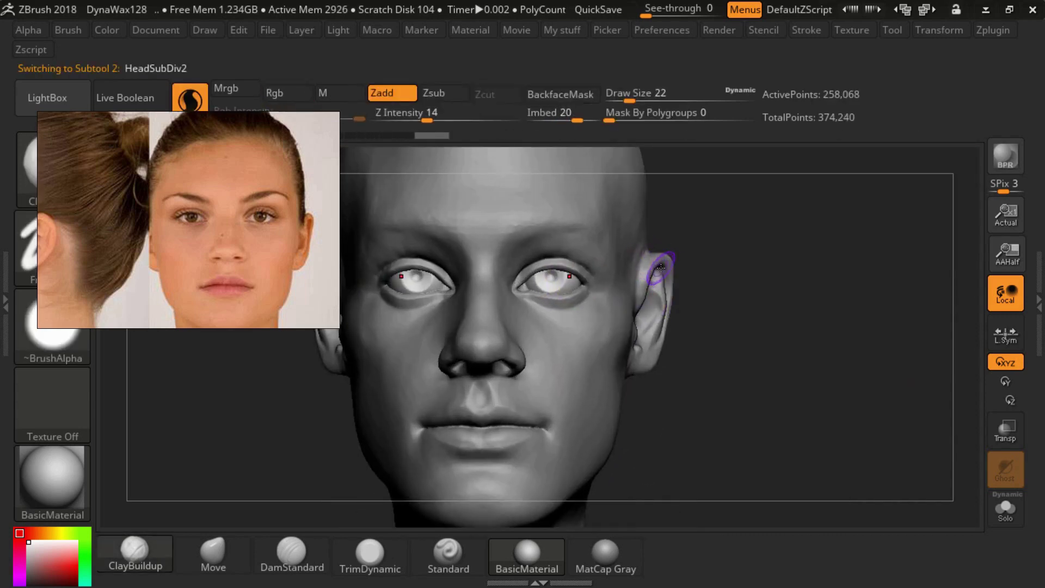
{"action": "key", "text": "w"}
{"action": "right_click_drag", "start_coordinate": [589, 337], "coordinate": [589, 296], "text": "ctrl"}
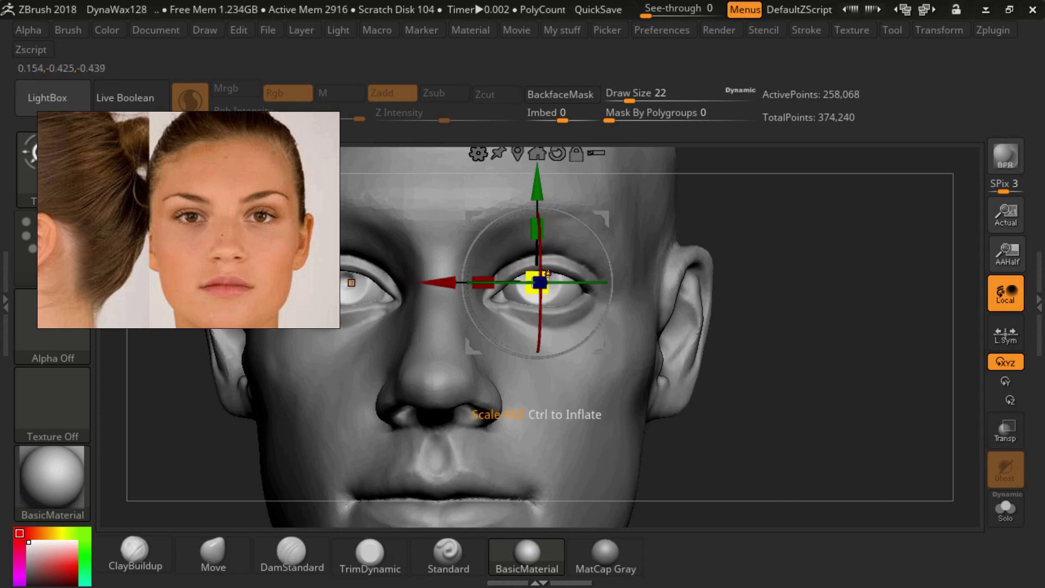
{"action": "mouse_move", "coordinate": [499, 357]}
{"action": "right_mouse_down", "text": "ctrl"}
{"action": "mouse_move", "coordinate": [532, 384]}
{"action": "mouse_move", "coordinate": [501, 276]}
{"action": "mouse_move", "coordinate": [615, 256]}
{"action": "mouse_move", "coordinate": [559, 303]}
{"action": "mouse_move", "coordinate": [577, 310]}
{"action": "mouse_move", "coordinate": [527, 278]}
{"action": "mouse_move", "coordinate": [496, 292]}
{"action": "right_mouse_up", "text": "ctrl"}
{"action": "left_click", "coordinate": [545, 384], "text": "alt"}
{"action": "key", "text": "q"}
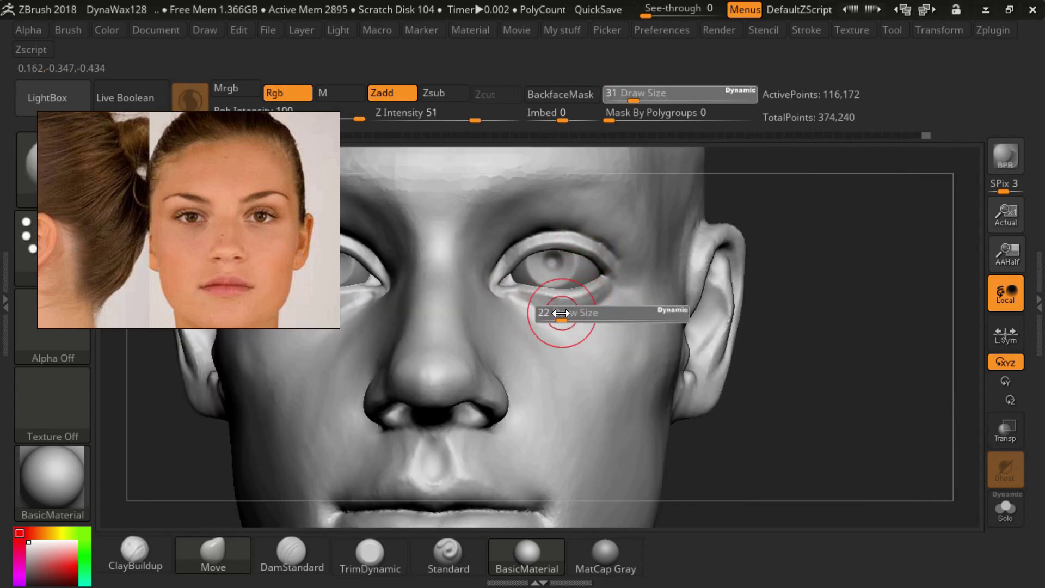
{"action": "right_click_drag", "start_coordinate": [591, 247], "coordinate": [602, 315], "text": "ctrl"}
- Carve deeper eyelid creases above both eyes with the DamStandard brush
{"action": "key", "text": "b"}
{"action": "key", "text": "d"}
{"action": "key", "text": "s"}
{"action": "key", "text": "f"}
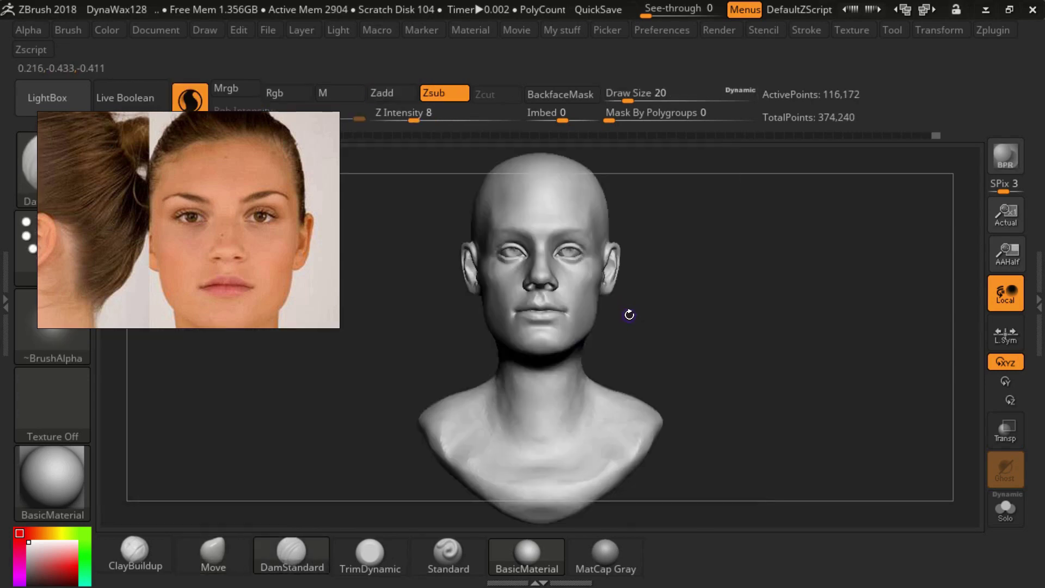
{"action": "key", "text": "alt+Tab"}
{"action": "left_click", "coordinate": [907, 521]}
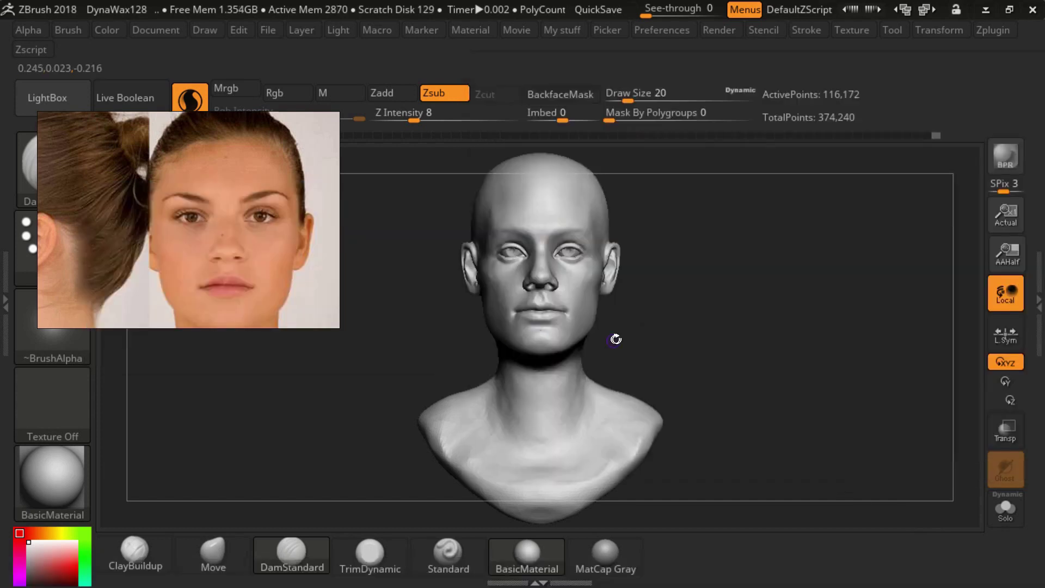
{"action": "right_click_drag", "start_coordinate": [613, 338], "coordinate": [548, 268], "text": "ctrl"}
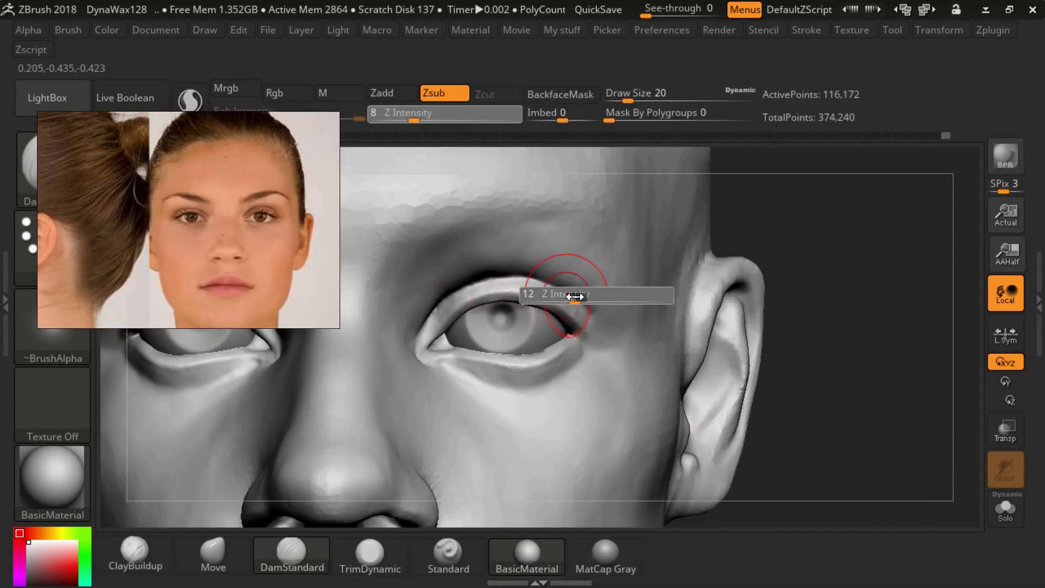
{"action": "key", "text": "Tab"}
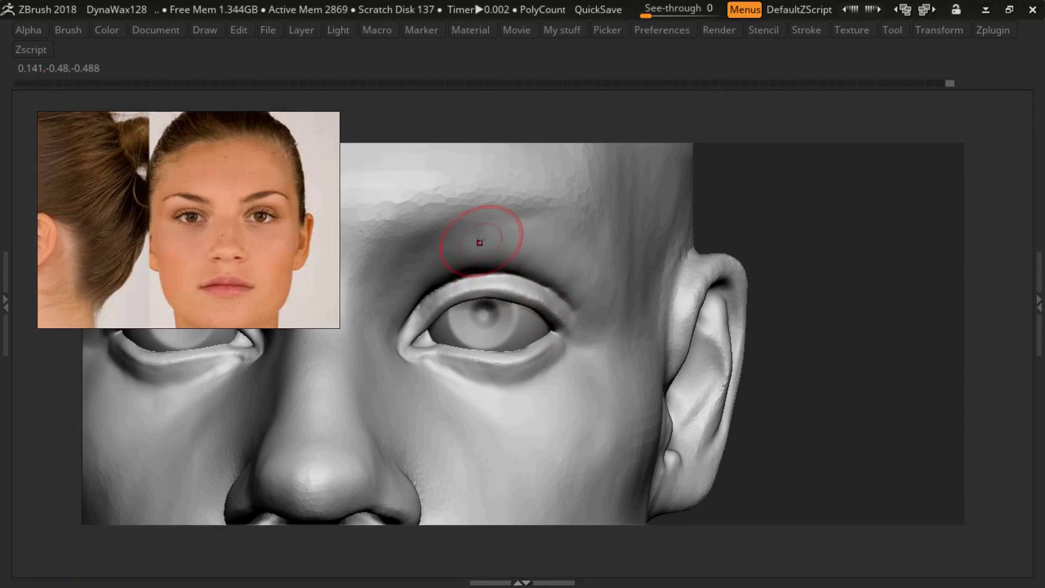
{"action": "key", "text": "f"}
{"action": "mouse_move", "coordinate": [509, 327]}
{"action": "right_mouse_down", "text": "ctrl"}
{"action": "mouse_move", "coordinate": [509, 281]}
{"action": "mouse_move", "coordinate": [485, 273]}
{"action": "mouse_move", "coordinate": [576, 257]}
{"action": "mouse_move", "coordinate": [631, 270]}
{"action": "mouse_move", "coordinate": [625, 245]}
{"action": "right_mouse_up", "text": "ctrl"}
- Build up raised brow ridges above both eyes with ClayBuildup, resizing the brush as needed
{"action": "key", "text": "s"}
{"action": "key", "text": "s"}
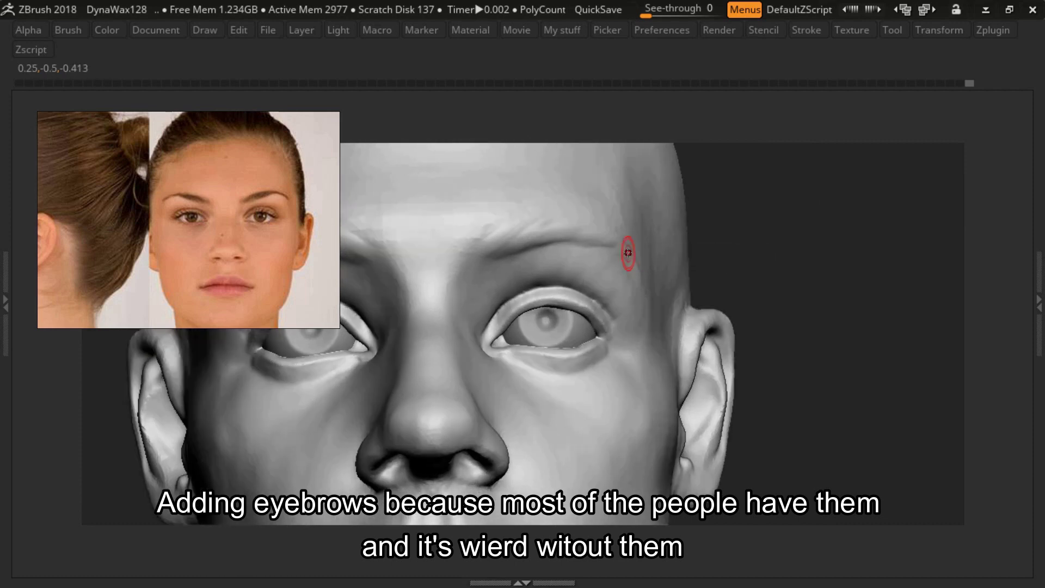
{"action": "right_click_drag", "start_coordinate": [622, 309], "coordinate": [677, 231], "text": "ctrl"}
{"action": "key", "text": "f"}
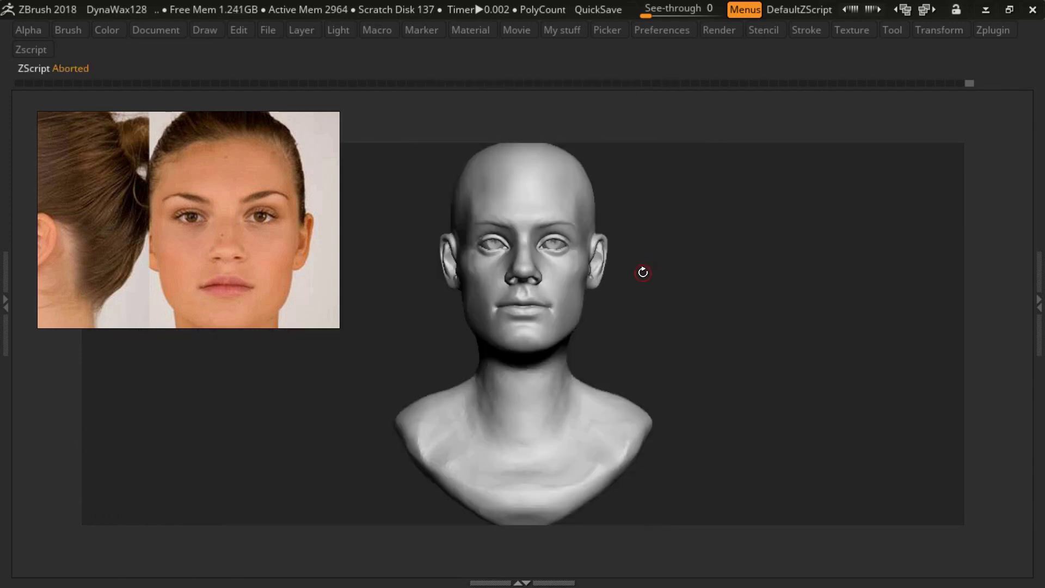
{"action": "mouse_move", "coordinate": [641, 273]}
{"action": "right_mouse_down", "text": "ctrl"}
{"action": "mouse_move", "coordinate": [601, 333]}
{"action": "mouse_move", "coordinate": [586, 324]}
{"action": "right_mouse_up", "text": "ctrl"}
{"action": "key", "text": "space"}
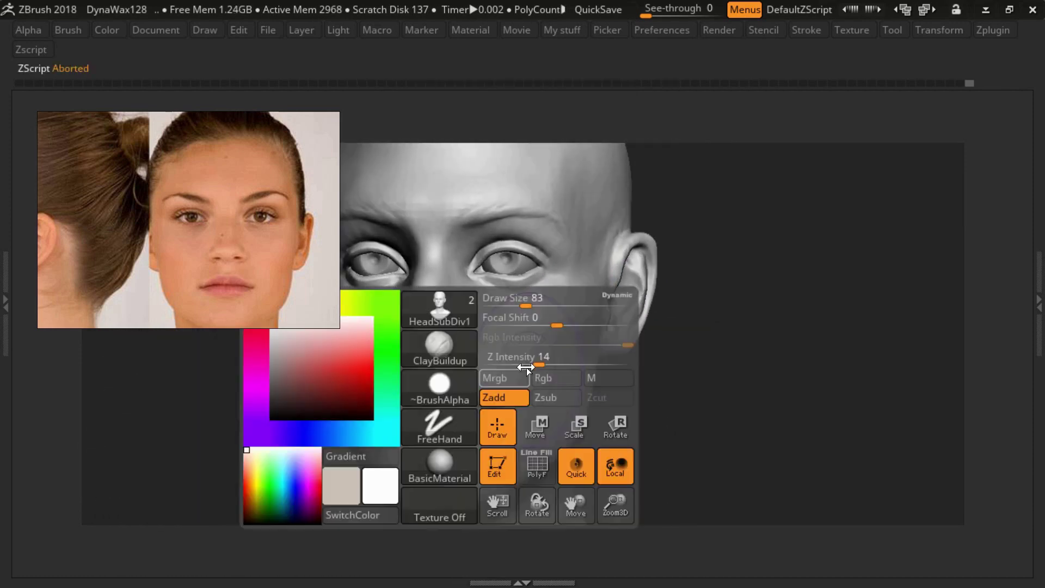
{"action": "right_click_drag", "start_coordinate": [526, 367], "coordinate": [545, 300]}
{"action": "key", "text": "s"}
{"action": "mouse_move", "coordinate": [658, 237]}
{"action": "right_mouse_down"}
{"action": "mouse_move", "coordinate": [675, 255]}
{"action": "mouse_move", "coordinate": [699, 245]}
{"action": "right_mouse_up"}
{"action": "key", "text": "s"}
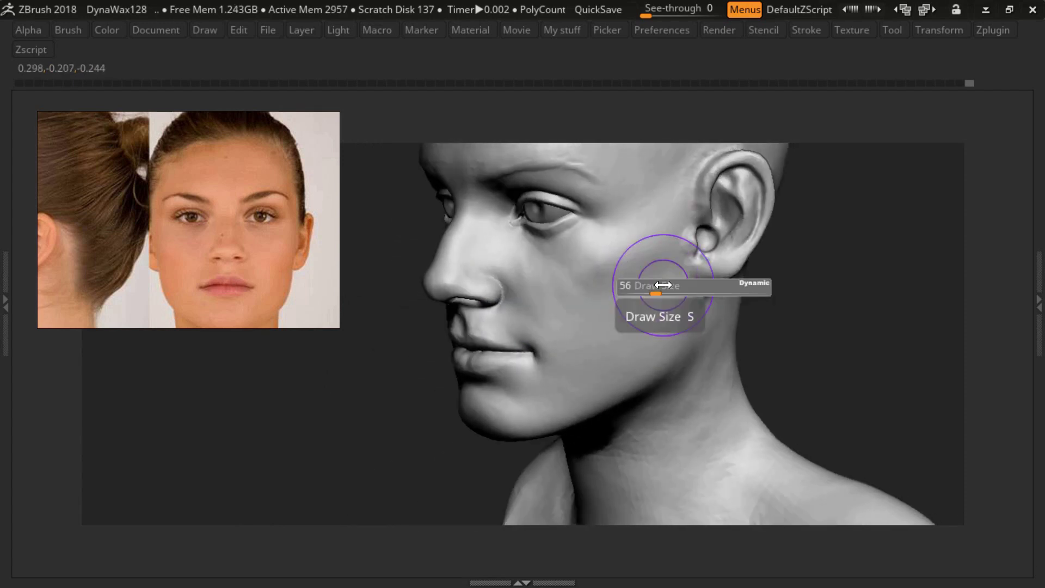
{"action": "left_click_drag", "start_coordinate": [699, 280], "coordinate": [680, 280]}
{"action": "mouse_move", "coordinate": [624, 285]}
{"action": "right_mouse_down"}
{"action": "mouse_move", "coordinate": [582, 268]}
{"action": "mouse_move", "coordinate": [602, 268]}
{"action": "mouse_move", "coordinate": [606, 308]}
{"action": "mouse_move", "coordinate": [566, 340]}
{"action": "mouse_move", "coordinate": [532, 285]}
{"action": "right_mouse_up"}
{"action": "key", "text": "alt+Tab"}
{"action": "key", "text": "alt+Tab"}
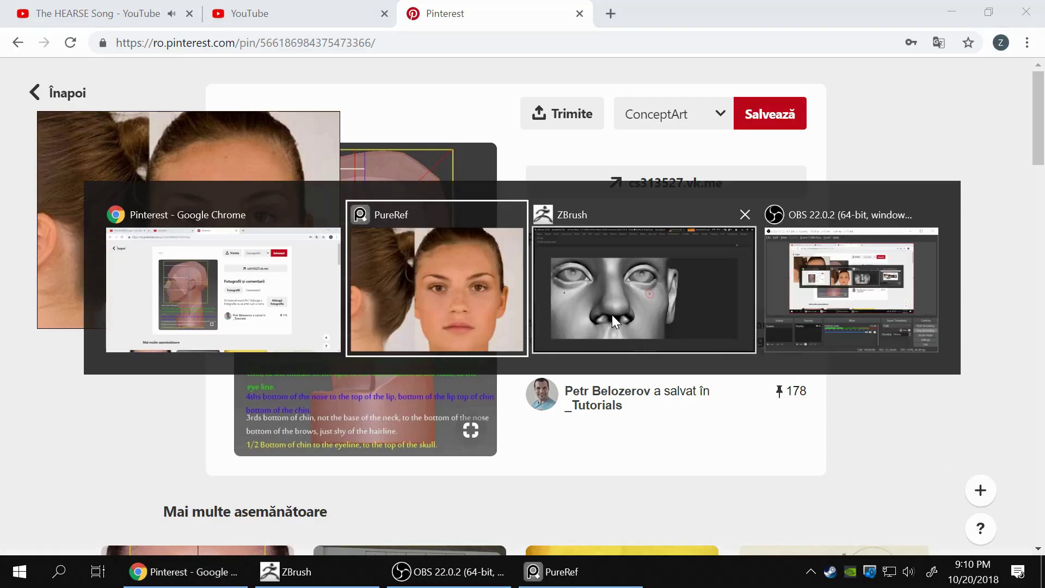
{"action": "key", "text": "alt+Tab"}
{"action": "key", "text": "f"}
{"action": "mouse_move", "coordinate": [606, 276]}
{"action": "right_mouse_down"}
{"action": "mouse_move", "coordinate": [601, 289]}
{"action": "mouse_move", "coordinate": [583, 234]}
{"action": "mouse_move", "coordinate": [611, 252]}
{"action": "mouse_move", "coordinate": [580, 247]}
{"action": "mouse_move", "coordinate": [601, 232]}
{"action": "mouse_move", "coordinate": [612, 251]}
{"action": "mouse_move", "coordinate": [594, 269]}
{"action": "mouse_move", "coordinate": [625, 275]}
{"action": "mouse_move", "coordinate": [600, 267]}
{"action": "mouse_move", "coordinate": [601, 280]}
{"action": "mouse_move", "coordinate": [635, 263]}
{"action": "right_mouse_up"}
{"action": "key", "text": "s"}
{"action": "mouse_move", "coordinate": [657, 308]}
{"action": "right_mouse_down"}
{"action": "mouse_move", "coordinate": [611, 301]}
{"action": "mouse_move", "coordinate": [608, 281]}
{"action": "mouse_move", "coordinate": [631, 294]}
{"action": "right_mouse_up"}
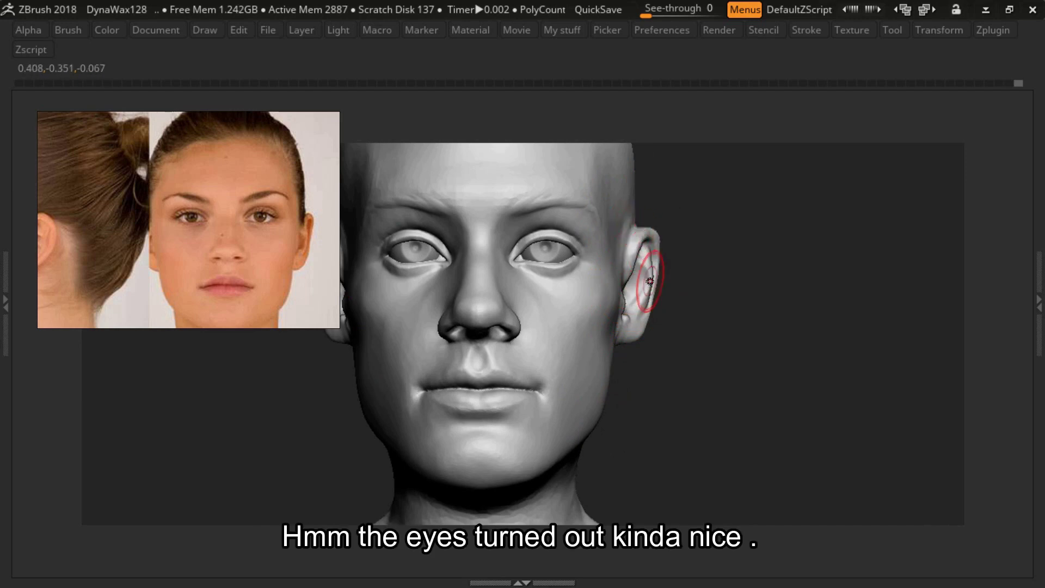
- Refine the ear with strokes along it, then frame the bust for the neck pass
{"action": "left_click_drag", "start_coordinate": [631, 273], "coordinate": [637, 301]}
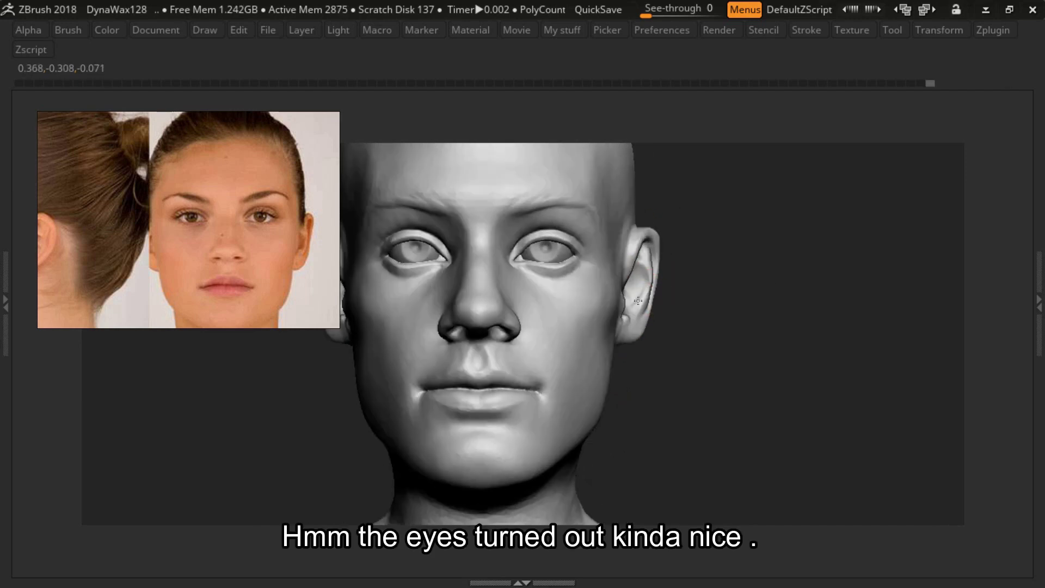
{"action": "mouse_move", "coordinate": [643, 326]}
{"action": "right_mouse_down"}
{"action": "mouse_move", "coordinate": [629, 412]}
{"action": "mouse_move", "coordinate": [669, 404]}
{"action": "mouse_move", "coordinate": [641, 366]}
{"action": "mouse_move", "coordinate": [654, 383]}
{"action": "mouse_move", "coordinate": [643, 384]}
{"action": "mouse_move", "coordinate": [667, 334]}
{"action": "mouse_move", "coordinate": [587, 353]}
{"action": "mouse_move", "coordinate": [522, 394]}
{"action": "mouse_move", "coordinate": [537, 373]}
{"action": "mouse_move", "coordinate": [520, 375]}
{"action": "mouse_move", "coordinate": [549, 348]}
{"action": "mouse_move", "coordinate": [503, 399]}
{"action": "mouse_move", "coordinate": [550, 337]}
{"action": "mouse_move", "coordinate": [515, 303]}
{"action": "mouse_move", "coordinate": [552, 302]}
{"action": "mouse_move", "coordinate": [562, 378]}
{"action": "mouse_move", "coordinate": [637, 299]}
{"action": "mouse_move", "coordinate": [495, 310]}
{"action": "mouse_move", "coordinate": [567, 416]}
{"action": "mouse_move", "coordinate": [571, 393]}
{"action": "mouse_move", "coordinate": [599, 392]}
{"action": "mouse_move", "coordinate": [601, 371]}
{"action": "mouse_move", "coordinate": [636, 333]}
{"action": "mouse_move", "coordinate": [615, 330]}
{"action": "mouse_move", "coordinate": [624, 322]}
{"action": "right_mouse_up"}
{"action": "key", "text": "f"}
{"action": "key", "text": "s"}
- Build up the shoulder surface with ClayBuildup from a side view
{"action": "right_click", "coordinate": [584, 370]}
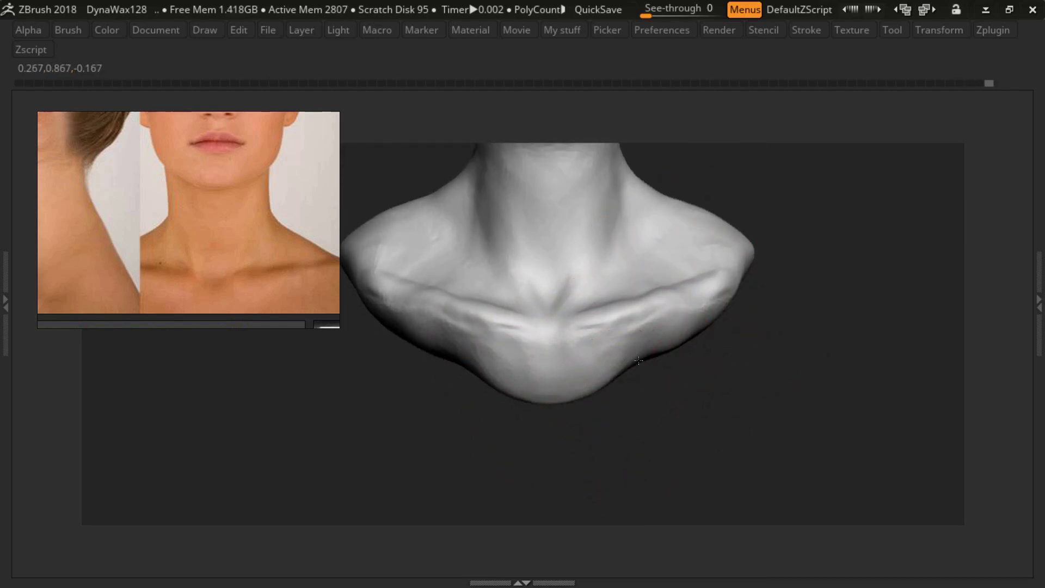
{"action": "mouse_move", "coordinate": [700, 359]}
{"action": "right_mouse_down"}
{"action": "mouse_move", "coordinate": [639, 393]}
{"action": "mouse_move", "coordinate": [633, 303]}
{"action": "right_mouse_up"}
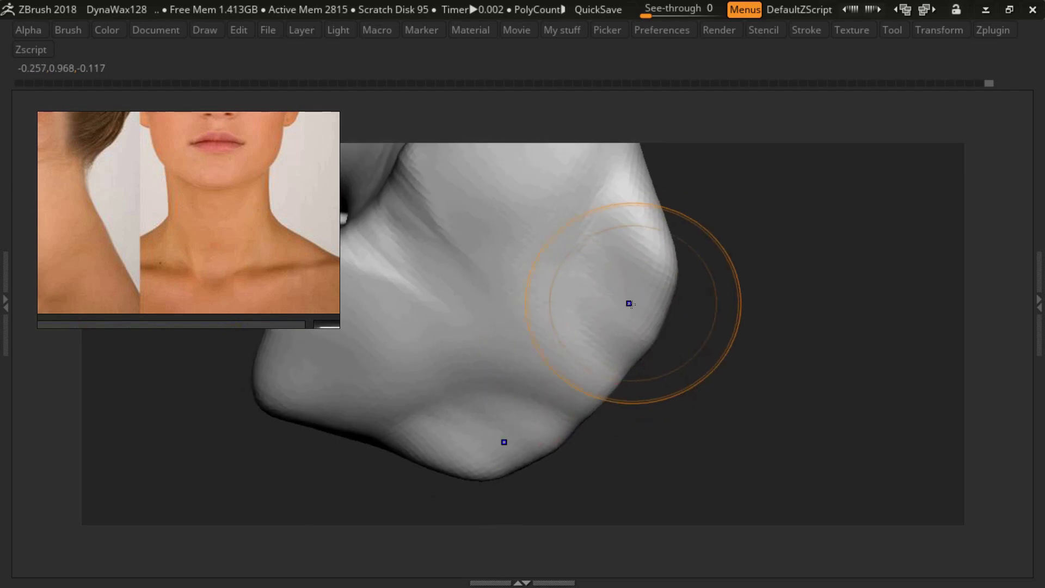
{"action": "mouse_move", "coordinate": [610, 402]}
{"action": "right_mouse_down"}
{"action": "mouse_move", "coordinate": [440, 393]}
{"action": "mouse_move", "coordinate": [525, 374]}
{"action": "mouse_move", "coordinate": [532, 390]}
{"action": "mouse_move", "coordinate": [582, 367]}
{"action": "mouse_move", "coordinate": [554, 351]}
{"action": "right_mouse_up"}
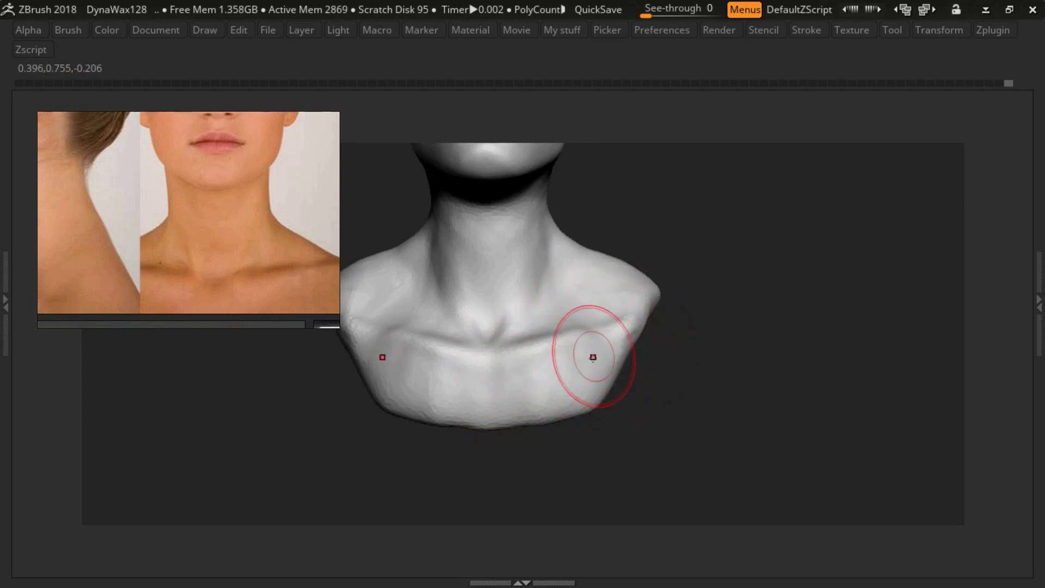
{"action": "mouse_move", "coordinate": [592, 357]}
{"action": "right_mouse_down"}
{"action": "mouse_move", "coordinate": [628, 325]}
{"action": "mouse_move", "coordinate": [594, 413]}
{"action": "mouse_move", "coordinate": [604, 268]}
{"action": "mouse_move", "coordinate": [570, 334]}
{"action": "mouse_move", "coordinate": [582, 364]}
{"action": "right_mouse_up"}
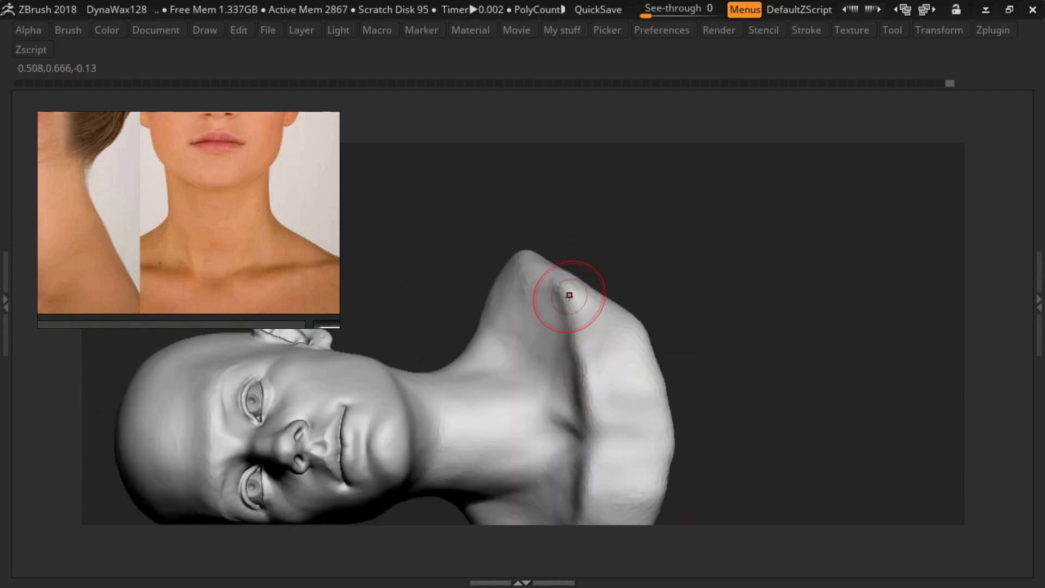
{"action": "mouse_move", "coordinate": [578, 298]}
{"action": "right_mouse_down"}
{"action": "mouse_move", "coordinate": [625, 229]}
{"action": "mouse_move", "coordinate": [729, 224]}
{"action": "mouse_move", "coordinate": [679, 233]}
{"action": "right_mouse_up"}
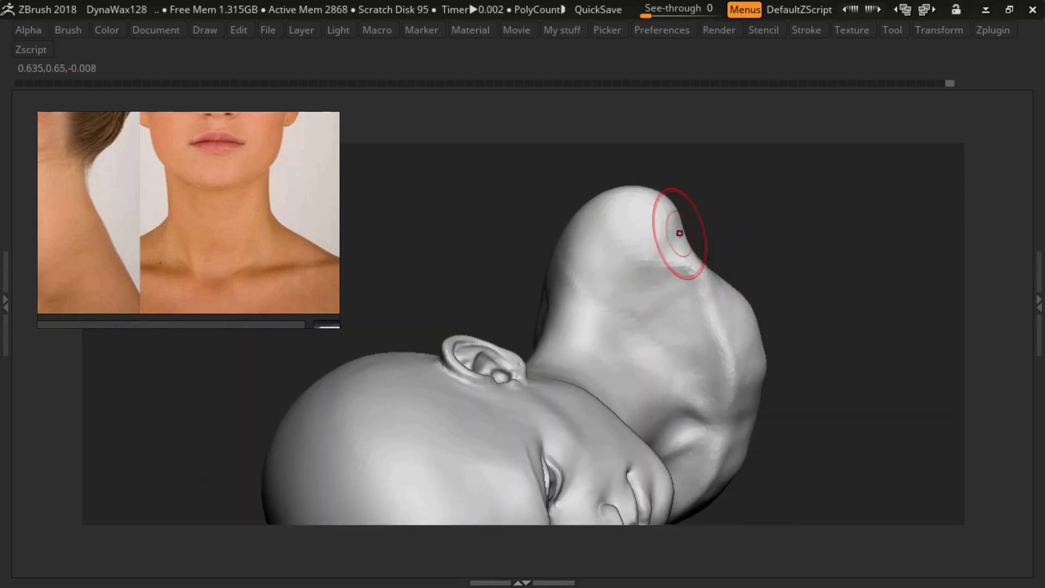
- Smooth the neck and collarbones from below, then frame the bust front-on
{"action": "mouse_move", "coordinate": [642, 274]}
{"action": "right_mouse_down"}
{"action": "mouse_move", "coordinate": [606, 245]}
{"action": "mouse_move", "coordinate": [595, 334]}
{"action": "mouse_move", "coordinate": [565, 199]}
{"action": "mouse_move", "coordinate": [581, 287]}
{"action": "mouse_move", "coordinate": [519, 399]}
{"action": "right_mouse_up"}
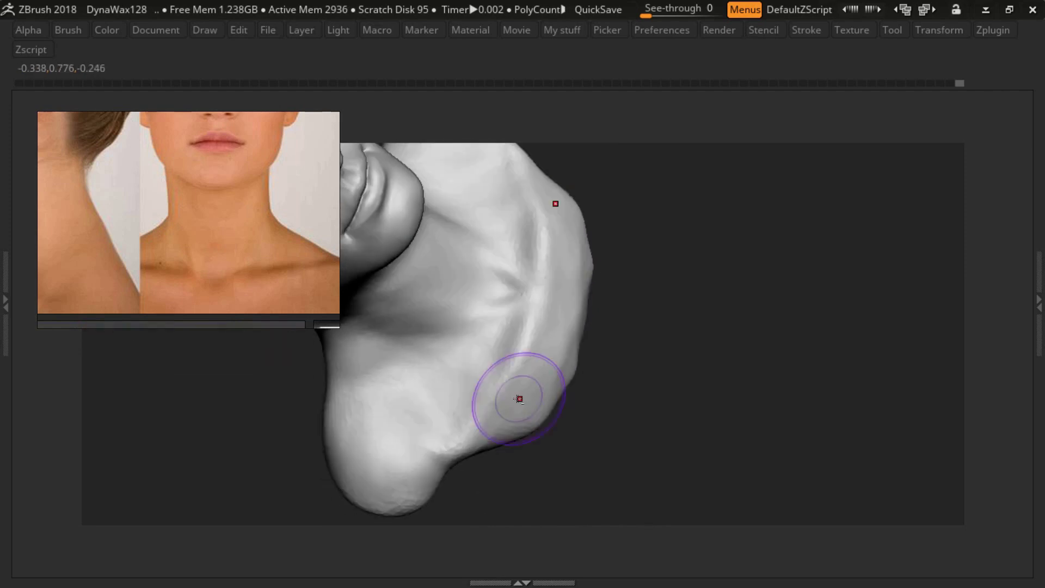
{"action": "mouse_move", "coordinate": [437, 475]}
{"action": "right_mouse_down"}
{"action": "mouse_move", "coordinate": [552, 401]}
{"action": "mouse_move", "coordinate": [588, 225]}
{"action": "right_mouse_up"}
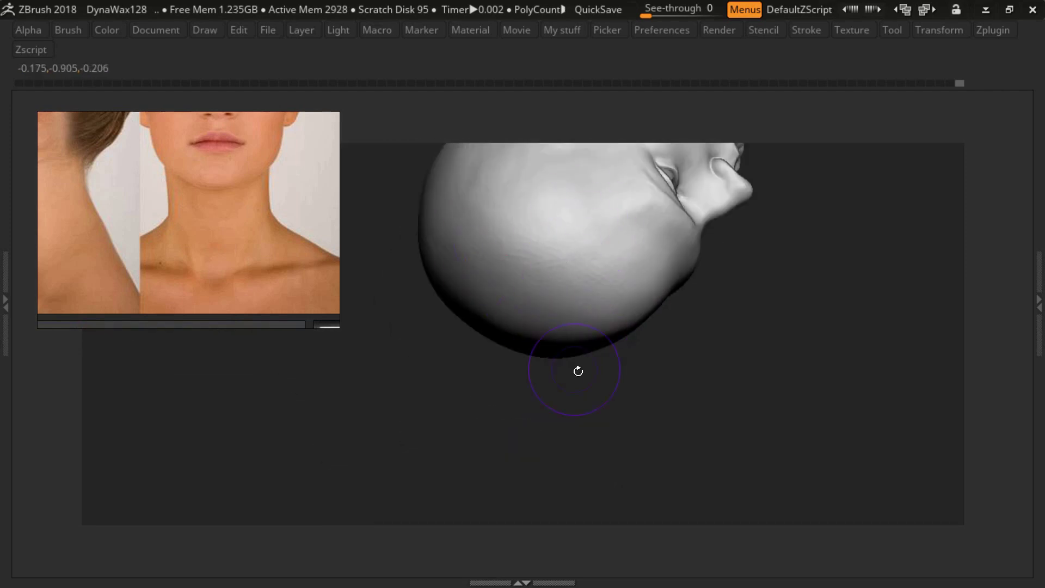
{"action": "mouse_move", "coordinate": [578, 370]}
{"action": "right_mouse_down"}
{"action": "mouse_move", "coordinate": [565, 294]}
{"action": "mouse_move", "coordinate": [627, 305]}
{"action": "mouse_move", "coordinate": [620, 295]}
{"action": "mouse_move", "coordinate": [595, 380]}
{"action": "right_mouse_up"}
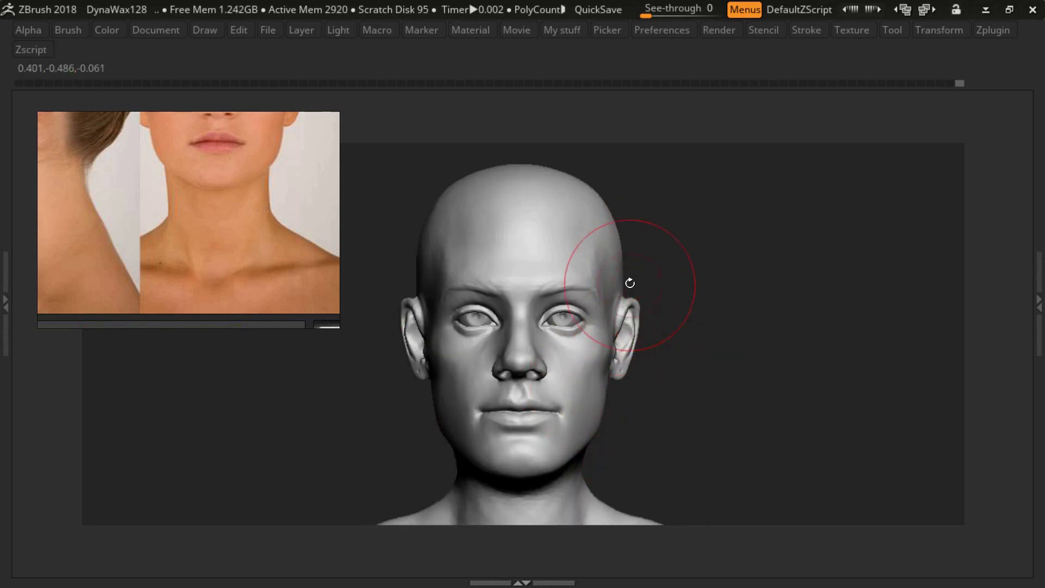
{"action": "mouse_move", "coordinate": [580, 268]}
{"action": "right_mouse_down", "text": "ctrl"}
{"action": "mouse_move", "coordinate": [596, 335]}
{"action": "mouse_move", "coordinate": [628, 352]}
{"action": "mouse_move", "coordinate": [574, 321]}
{"action": "mouse_move", "coordinate": [469, 333]}
{"action": "right_mouse_up", "text": "ctrl"}
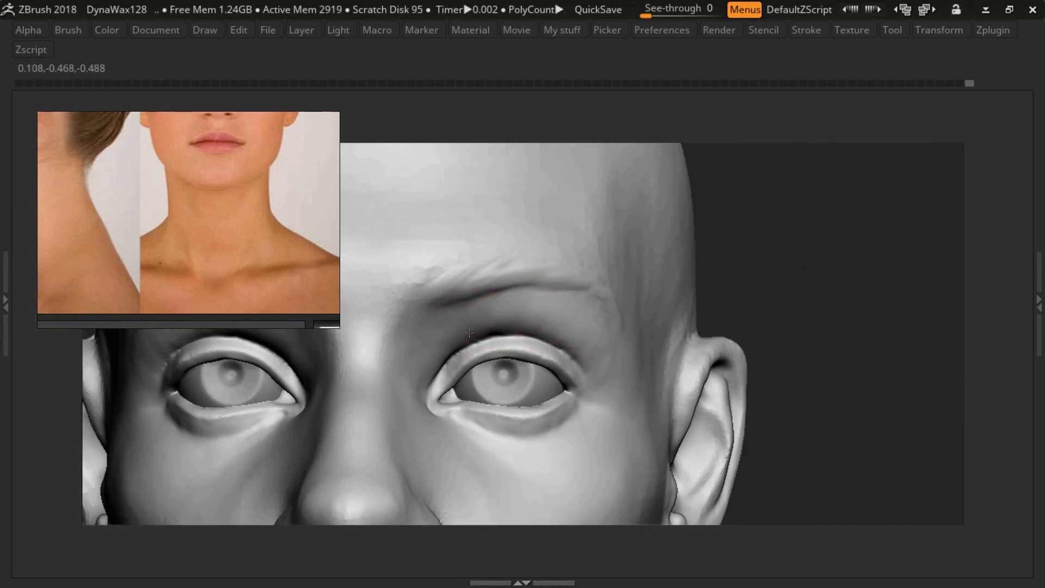
{"action": "key", "text": "f"}
{"action": "mouse_move", "coordinate": [548, 272]}
{"action": "right_mouse_down"}
{"action": "mouse_move", "coordinate": [495, 305]}
{"action": "mouse_move", "coordinate": [480, 275]}
{"action": "right_mouse_up"}
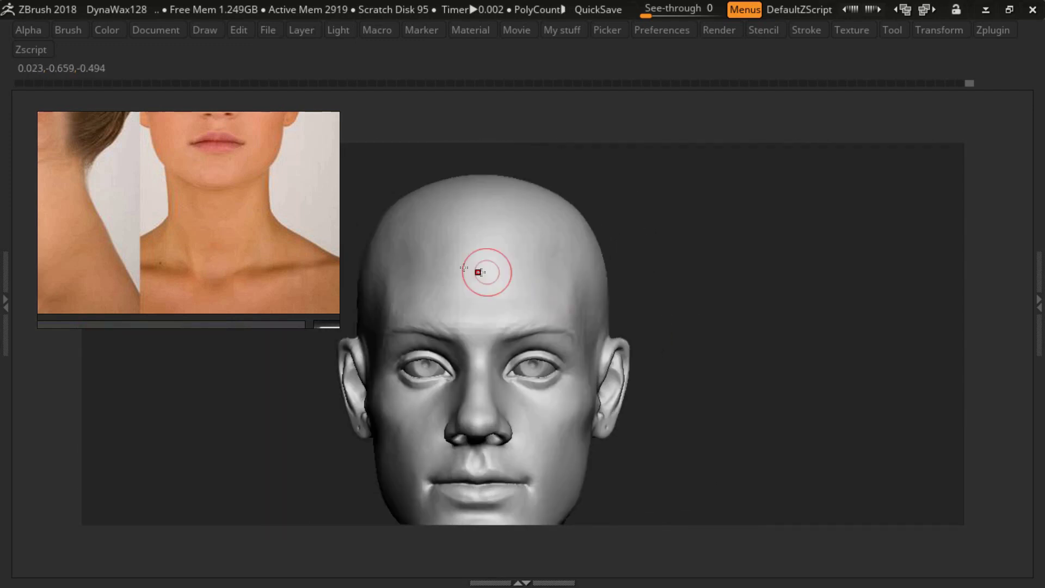
- Enlarge the brush to size 51 while viewing the chin and lips
{"action": "key", "text": "f"}
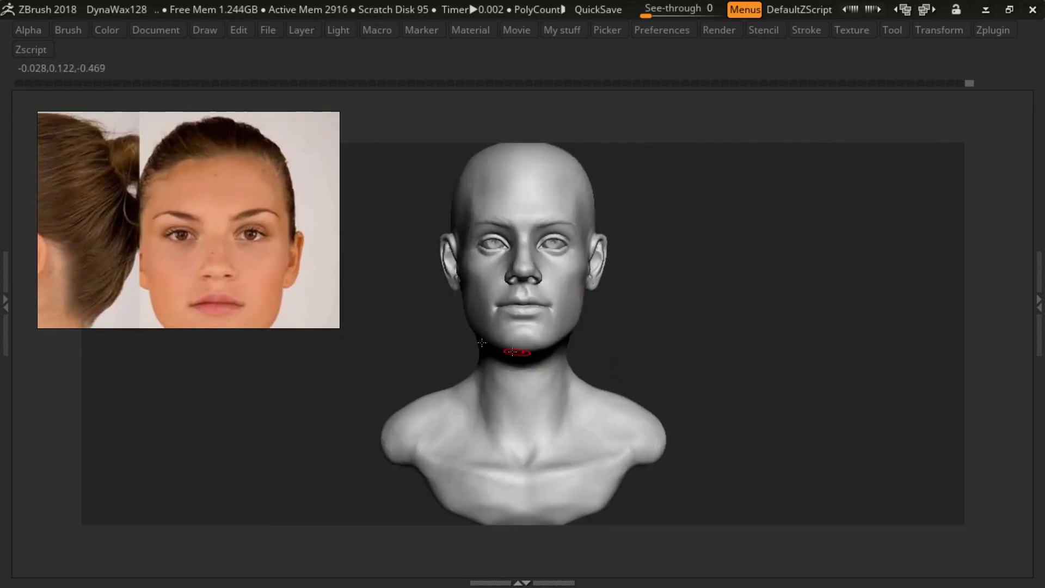
{"action": "mouse_move", "coordinate": [602, 350]}
{"action": "right_mouse_down"}
{"action": "mouse_move", "coordinate": [567, 310]}
{"action": "mouse_move", "coordinate": [548, 373]}
{"action": "right_mouse_up"}
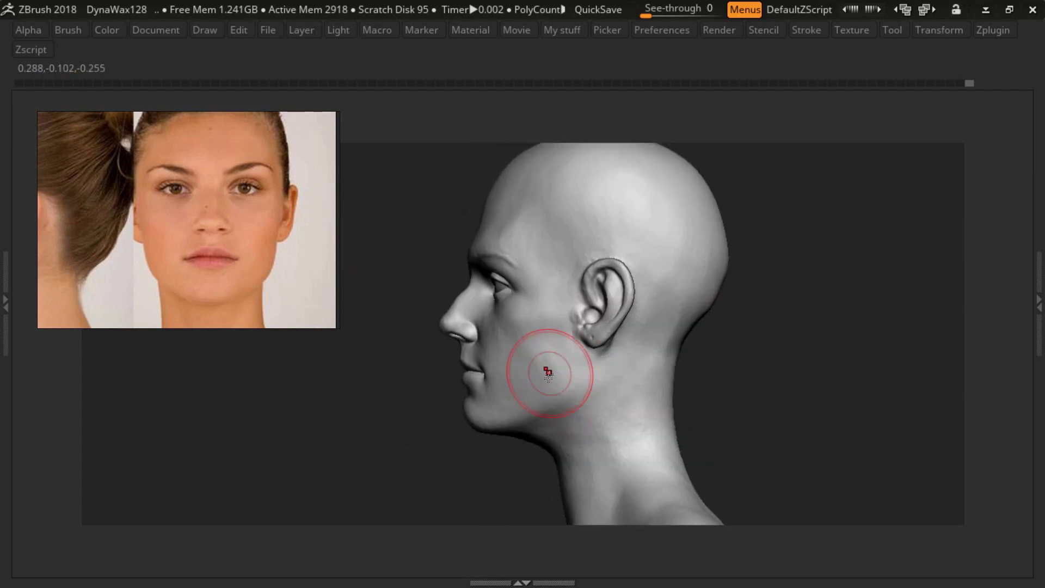
{"action": "key", "text": "s"}
{"action": "left_click_drag", "start_coordinate": [474, 430], "coordinate": [506, 431]}
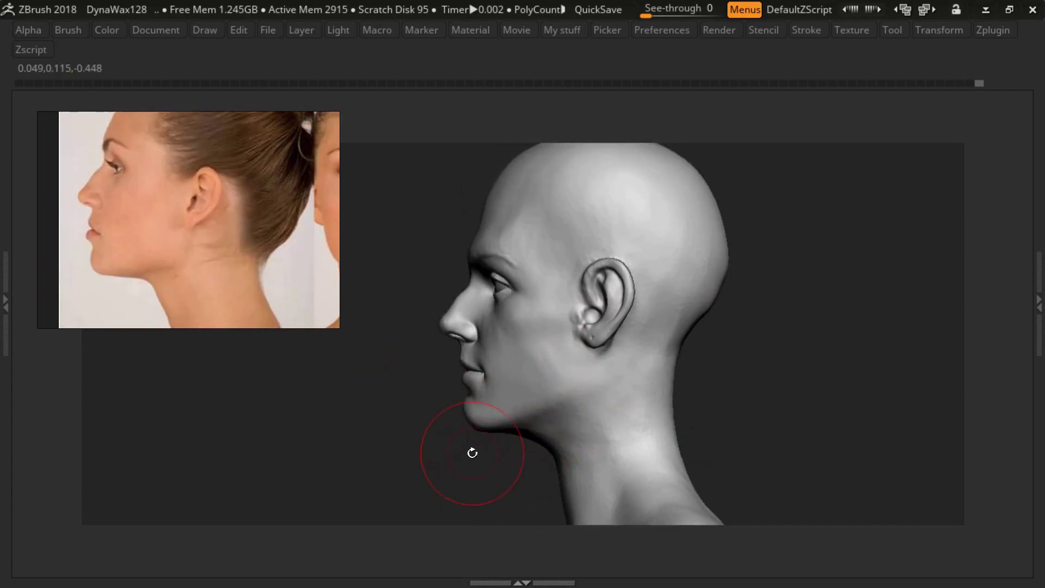
{"action": "right_click_drag", "start_coordinate": [471, 453], "coordinate": [455, 308], "text": "ctrl"}
{"action": "key", "text": "s"}
- Mask the upper eyelid area from a close side profile of the face
{"action": "key", "text": "s"}
{"action": "left_click_drag", "start_coordinate": [474, 344], "coordinate": [484, 344]}
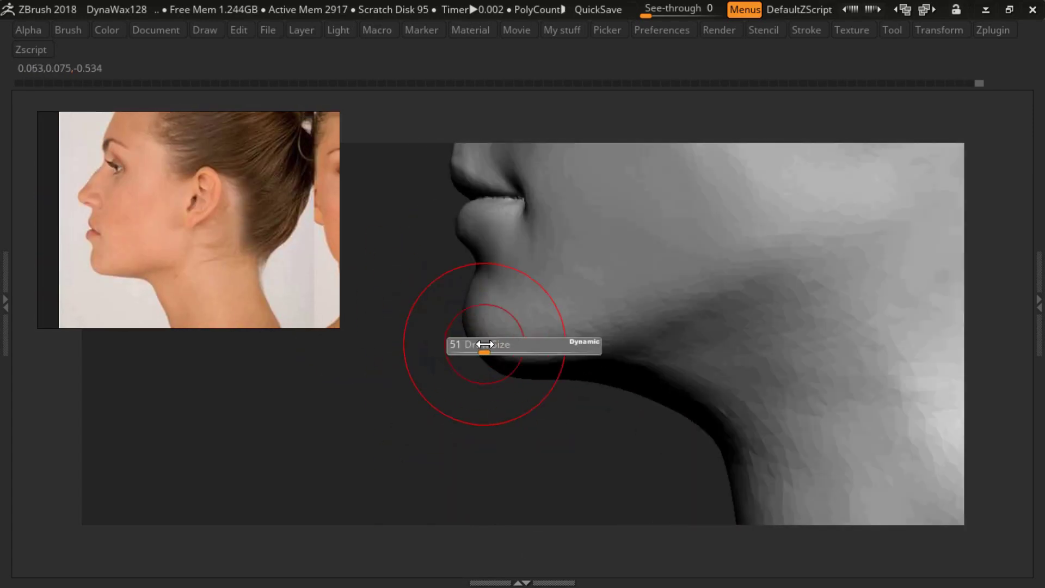
{"action": "mouse_move", "coordinate": [594, 360]}
{"action": "right_mouse_down", "text": "ctrl"}
{"action": "mouse_move", "coordinate": [534, 350]}
{"action": "mouse_move", "coordinate": [611, 345]}
{"action": "right_mouse_up", "text": "ctrl"}
{"action": "key", "text": "s"}
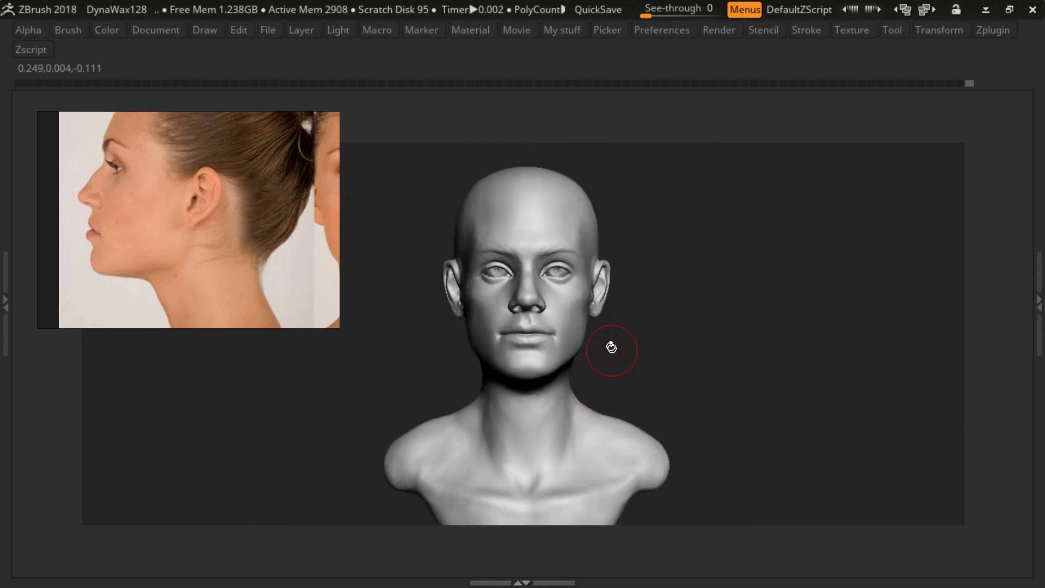
{"action": "right_click_drag", "start_coordinate": [605, 303], "coordinate": [552, 264], "text": "ctrl"}
{"action": "key", "text": "s"}
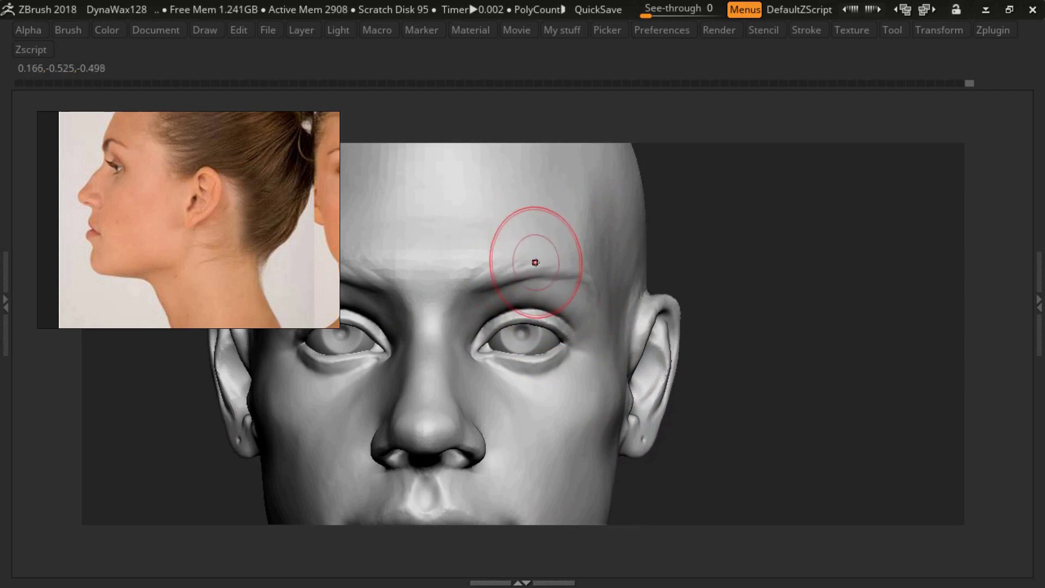
{"action": "mouse_move", "coordinate": [620, 329]}
{"action": "right_mouse_down", "text": "ctrl"}
{"action": "mouse_move", "coordinate": [604, 305]}
{"action": "mouse_move", "coordinate": [611, 299]}
{"action": "mouse_move", "coordinate": [594, 319]}
{"action": "mouse_move", "coordinate": [552, 313]}
{"action": "mouse_move", "coordinate": [537, 279]}
{"action": "mouse_move", "coordinate": [493, 327]}
{"action": "right_mouse_up", "text": "ctrl"}
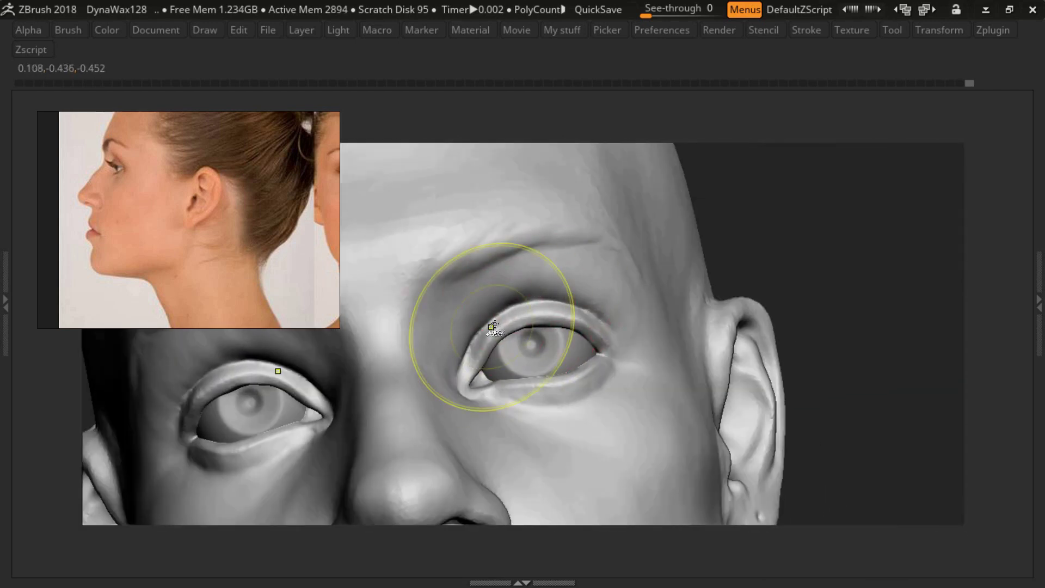
{"action": "left_click_drag", "start_coordinate": [545, 308], "coordinate": [547, 303], "text": "ctrl"}
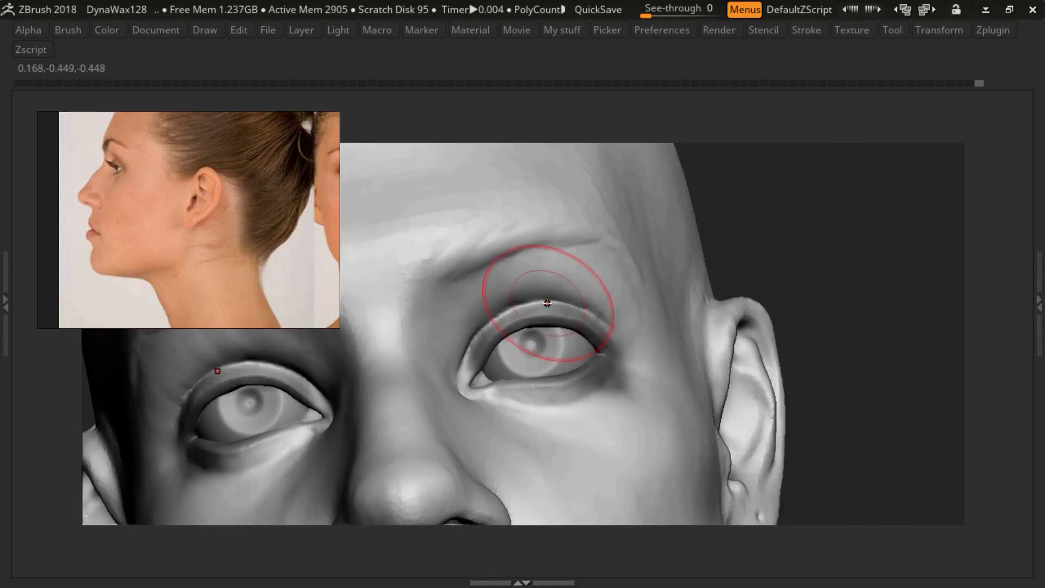
- Sculpt the sharper upper eyelid fold, clear the mask, and frame the bust
{"action": "mouse_move", "coordinate": [575, 307]}
{"action": "right_mouse_down", "text": "ctrl"}
{"action": "mouse_move", "coordinate": [513, 338]}
{"action": "mouse_move", "coordinate": [595, 348]}
{"action": "mouse_move", "coordinate": [523, 288]}
{"action": "mouse_move", "coordinate": [641, 256]}
{"action": "mouse_move", "coordinate": [405, 375]}
{"action": "mouse_move", "coordinate": [396, 354]}
{"action": "mouse_move", "coordinate": [435, 364]}
{"action": "mouse_move", "coordinate": [427, 345]}
{"action": "mouse_move", "coordinate": [368, 401]}
{"action": "mouse_move", "coordinate": [477, 342]}
{"action": "mouse_move", "coordinate": [501, 314]}
{"action": "right_mouse_up", "text": "ctrl"}
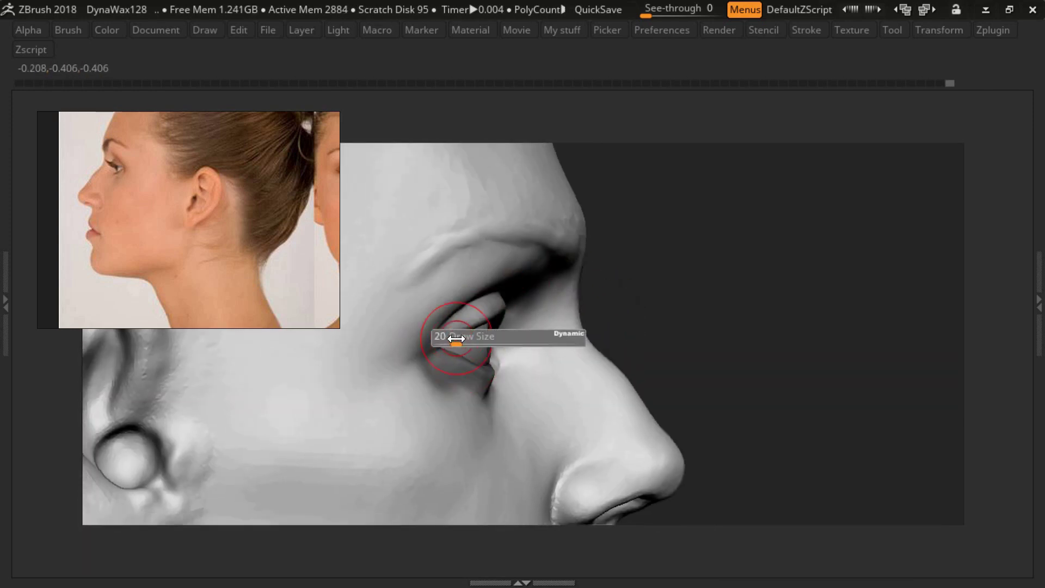
{"action": "left_click", "coordinate": [635, 305], "text": "ctrl"}
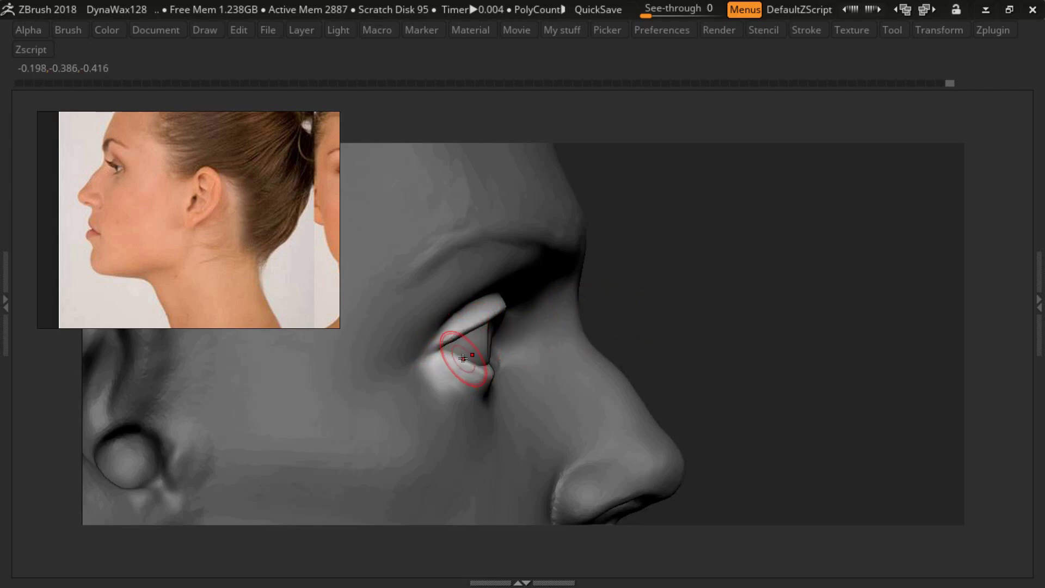
{"action": "right_click_drag", "start_coordinate": [463, 358], "coordinate": [476, 377]}
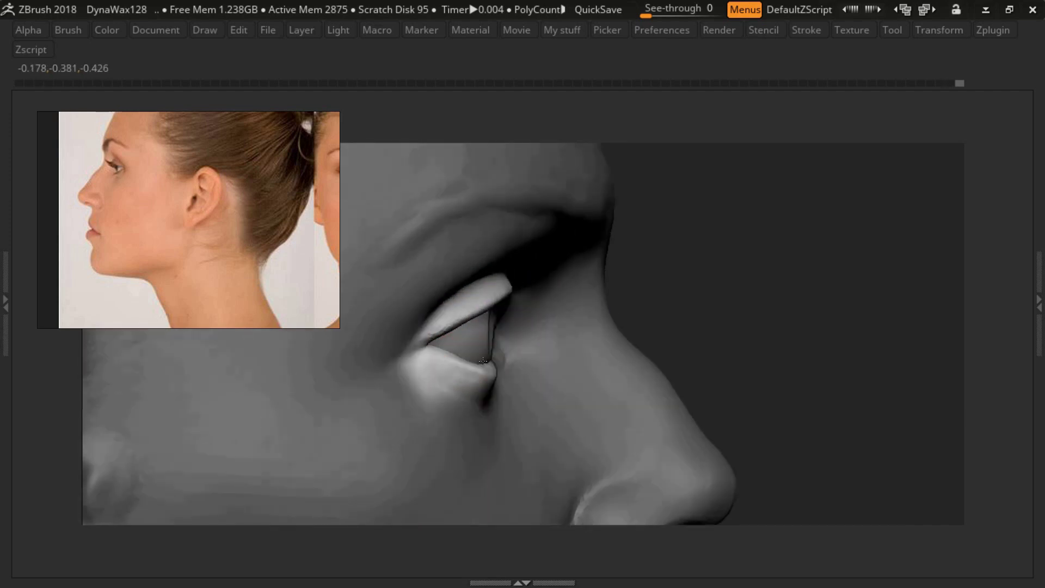
{"action": "key", "text": "f"}
{"action": "right_click_drag", "start_coordinate": [629, 340], "coordinate": [500, 379], "text": "ctrl"}
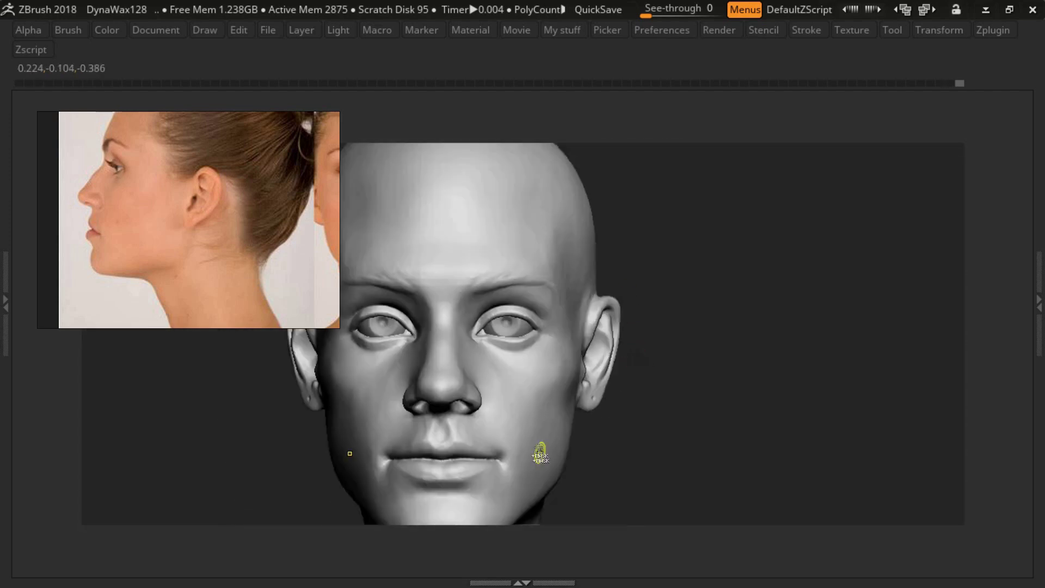
- Reshape the forehead and skull from three-quarter and top-down views
{"action": "key", "text": "f"}
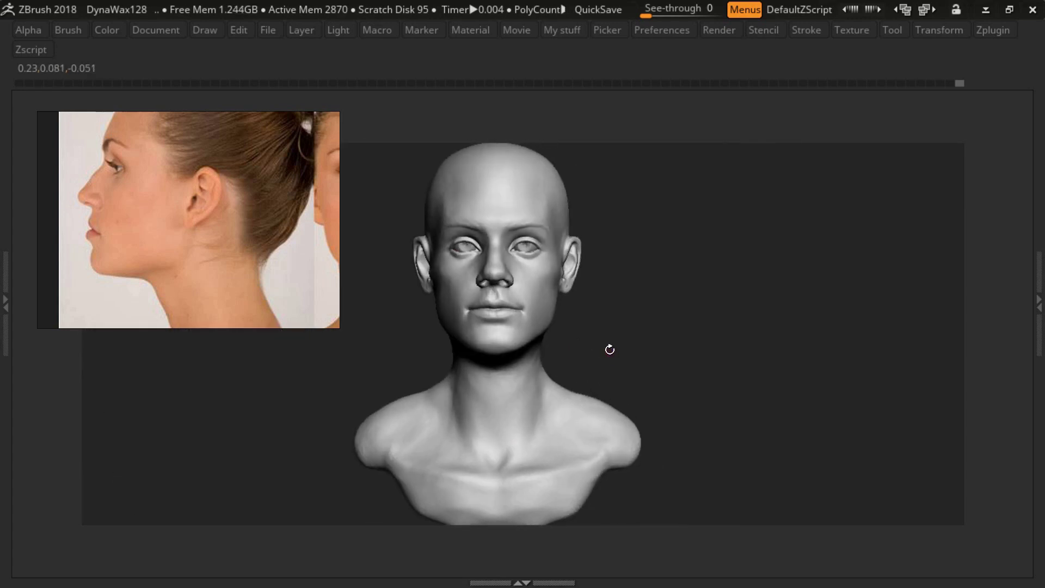
{"action": "right_click_drag", "start_coordinate": [576, 273], "coordinate": [630, 211], "text": "ctrl"}
{"action": "mouse_move", "coordinate": [625, 269]}
{"action": "right_mouse_down"}
{"action": "mouse_move", "coordinate": [533, 348]}
{"action": "mouse_move", "coordinate": [571, 280]}
{"action": "mouse_move", "coordinate": [621, 255]}
{"action": "mouse_move", "coordinate": [634, 287]}
{"action": "right_mouse_up"}
{"action": "key", "text": "s"}
{"action": "key", "text": "s"}
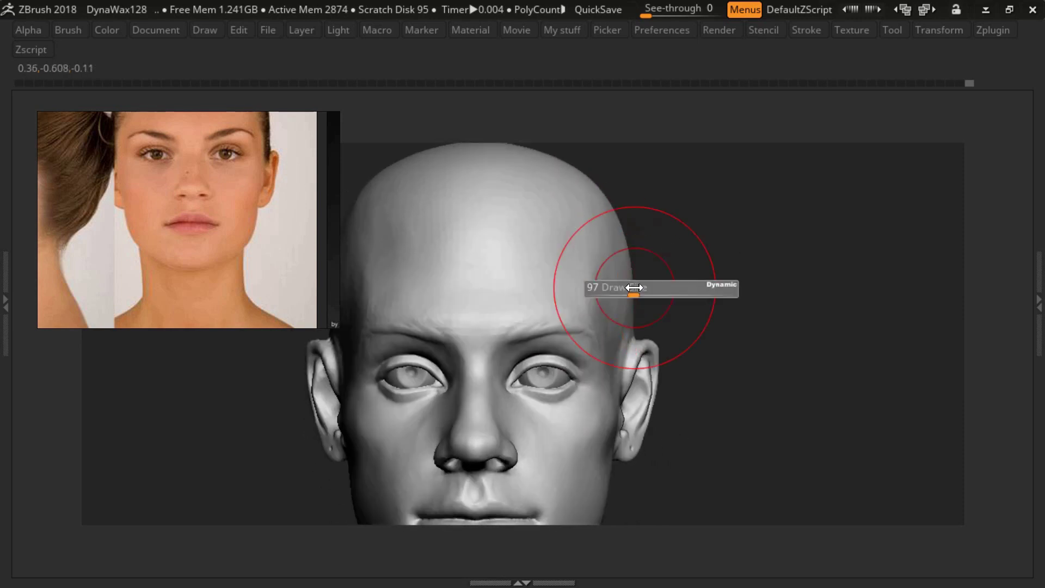
{"action": "mouse_move", "coordinate": [653, 391]}
{"action": "right_mouse_down"}
{"action": "mouse_move", "coordinate": [622, 298]}
{"action": "mouse_move", "coordinate": [608, 291]}
{"action": "right_mouse_up"}
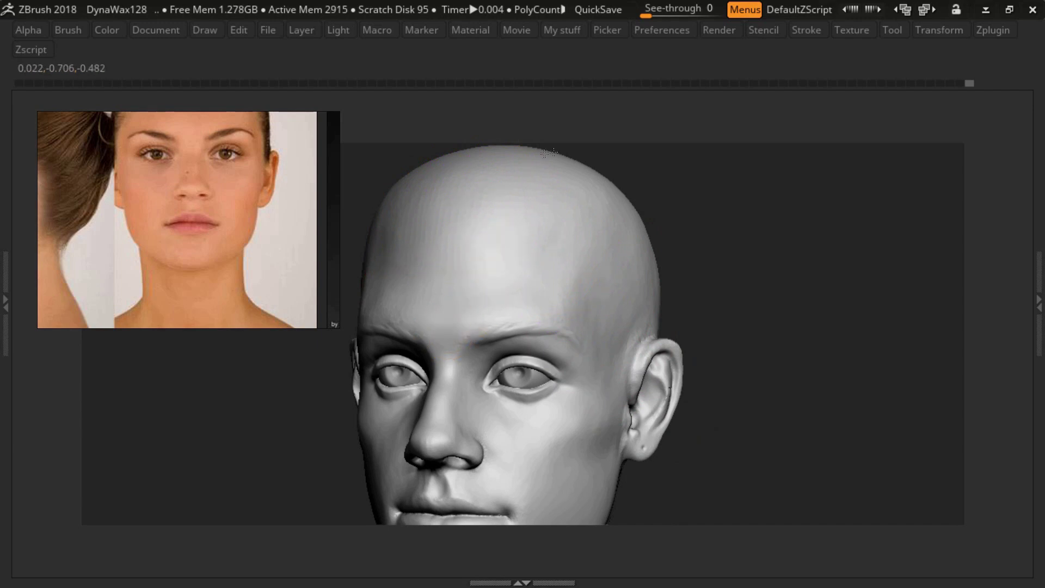
{"action": "mouse_move", "coordinate": [643, 283]}
{"action": "right_mouse_down"}
{"action": "mouse_move", "coordinate": [662, 273]}
{"action": "mouse_move", "coordinate": [480, 400]}
{"action": "right_mouse_up"}
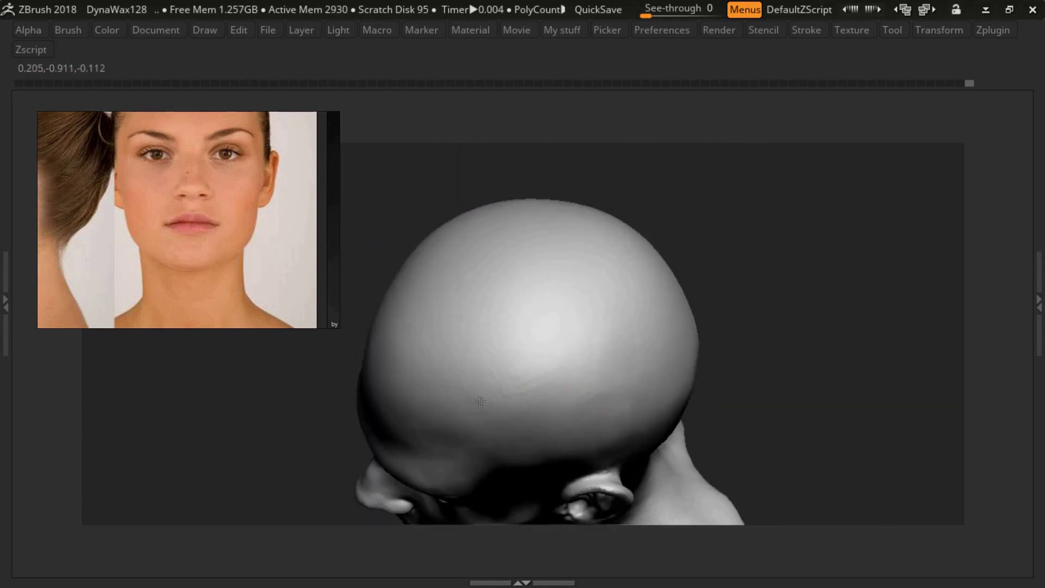
- Check the skull wireframe and refine the back of the head and face
{"action": "key", "text": "shift+f"}
{"action": "mouse_move", "coordinate": [614, 299]}
{"action": "right_mouse_down"}
{"action": "mouse_move", "coordinate": [702, 196]}
{"action": "mouse_move", "coordinate": [773, 218]}
{"action": "mouse_move", "coordinate": [707, 272]}
{"action": "mouse_move", "coordinate": [697, 310]}
{"action": "mouse_move", "coordinate": [569, 265]}
{"action": "right_mouse_up"}
{"action": "key", "text": "shift+f"}
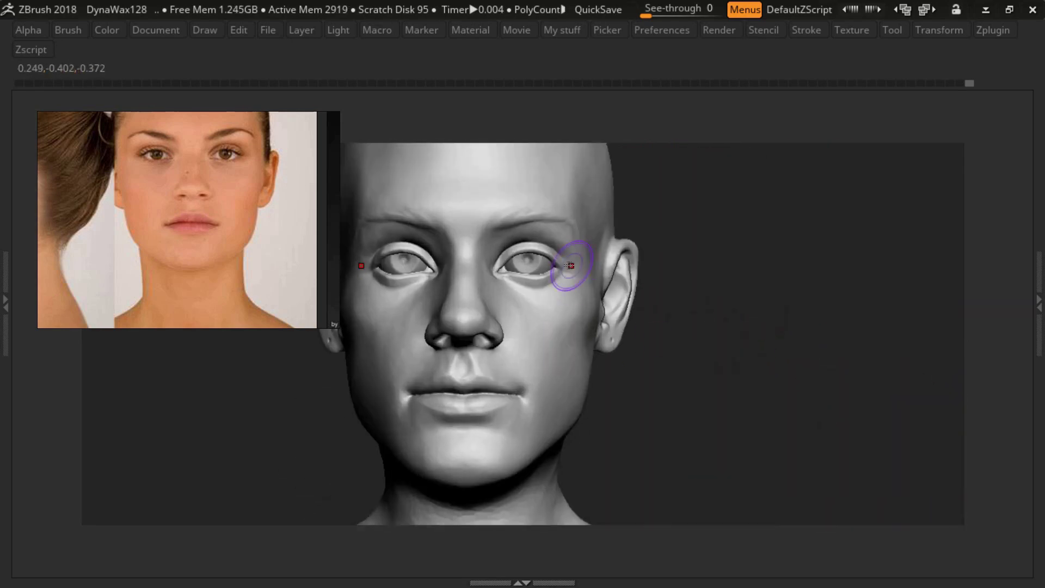
{"action": "mouse_move", "coordinate": [527, 300]}
{"action": "right_mouse_down", "text": "ctrl"}
{"action": "mouse_move", "coordinate": [509, 326]}
{"action": "mouse_move", "coordinate": [566, 311]}
{"action": "right_mouse_up", "text": "ctrl"}
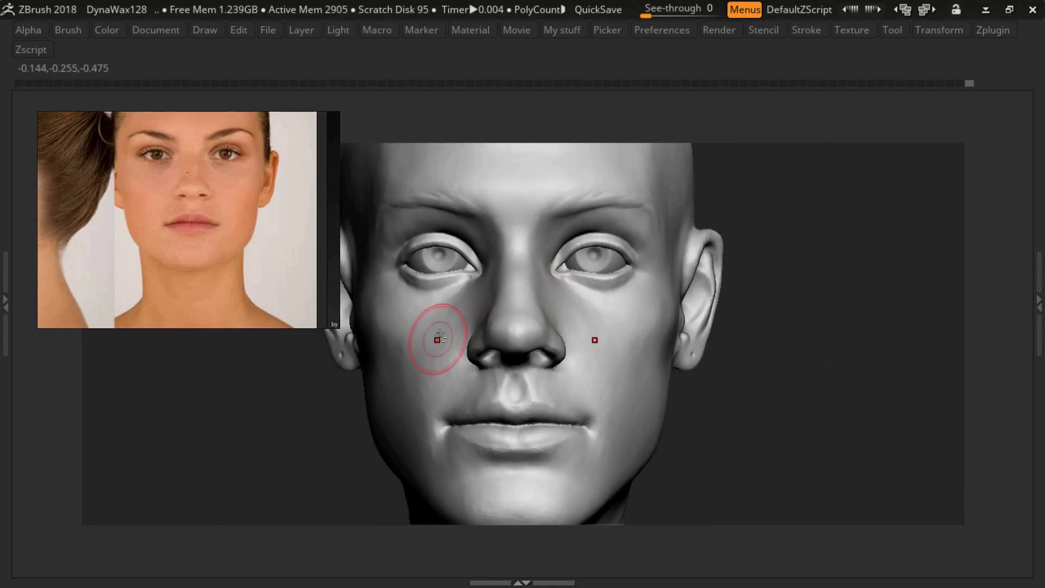
{"action": "mouse_move", "coordinate": [438, 337]}
{"action": "right_mouse_down"}
{"action": "mouse_move", "coordinate": [397, 368]}
{"action": "mouse_move", "coordinate": [408, 331]}
{"action": "mouse_move", "coordinate": [409, 380]}
{"action": "mouse_move", "coordinate": [383, 369]}
{"action": "mouse_move", "coordinate": [730, 380]}
{"action": "mouse_move", "coordinate": [597, 327]}
{"action": "mouse_move", "coordinate": [573, 354]}
{"action": "mouse_move", "coordinate": [576, 371]}
{"action": "mouse_move", "coordinate": [518, 361]}
{"action": "mouse_move", "coordinate": [515, 326]}
{"action": "mouse_move", "coordinate": [364, 308]}
{"action": "mouse_move", "coordinate": [463, 412]}
{"action": "mouse_move", "coordinate": [464, 387]}
{"action": "right_mouse_up"}
{"action": "mouse_move", "coordinate": [514, 326]}
{"action": "right_mouse_down"}
{"action": "mouse_move", "coordinate": [531, 371]}
{"action": "mouse_move", "coordinate": [598, 305]}
{"action": "right_mouse_up"}
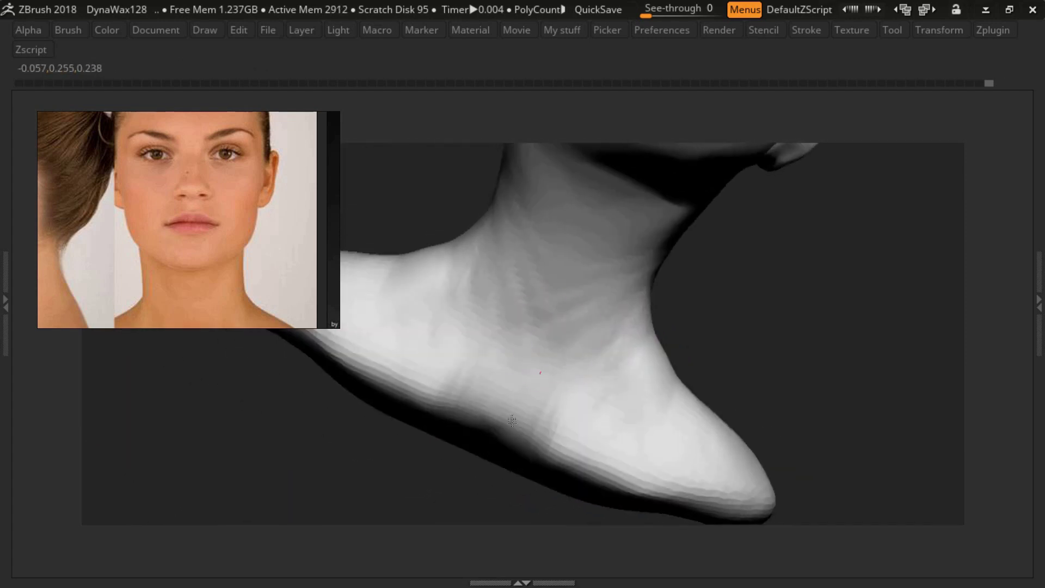
- Sculpt the back of the neck and shoulders, checking side and front views
{"action": "key", "text": "g"}
{"action": "key", "text": "Escape"}
{"action": "mouse_move", "coordinate": [609, 269]}
{"action": "right_mouse_down"}
{"action": "mouse_move", "coordinate": [618, 303]}
{"action": "mouse_move", "coordinate": [622, 295]}
{"action": "right_mouse_up"}
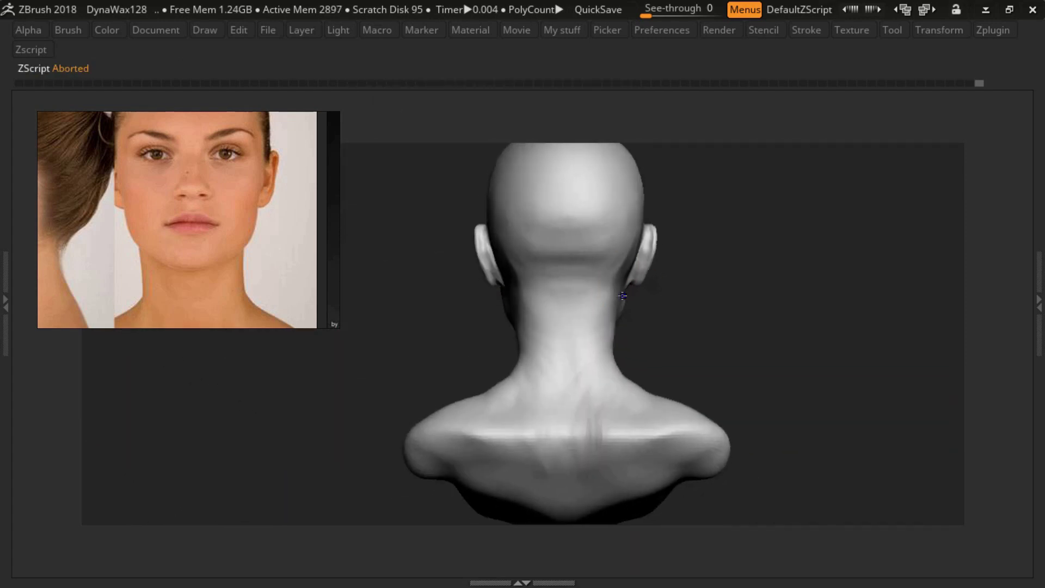
{"action": "mouse_move", "coordinate": [618, 373]}
{"action": "right_mouse_down"}
{"action": "mouse_move", "coordinate": [671, 332]}
{"action": "mouse_move", "coordinate": [424, 401]}
{"action": "mouse_move", "coordinate": [476, 387]}
{"action": "mouse_move", "coordinate": [403, 341]}
{"action": "mouse_move", "coordinate": [409, 368]}
{"action": "mouse_move", "coordinate": [380, 235]}
{"action": "right_mouse_up"}
{"action": "mouse_move", "coordinate": [485, 337]}
{"action": "right_mouse_down"}
{"action": "mouse_move", "coordinate": [611, 443]}
{"action": "mouse_move", "coordinate": [495, 432]}
{"action": "mouse_move", "coordinate": [625, 253]}
{"action": "right_mouse_up"}
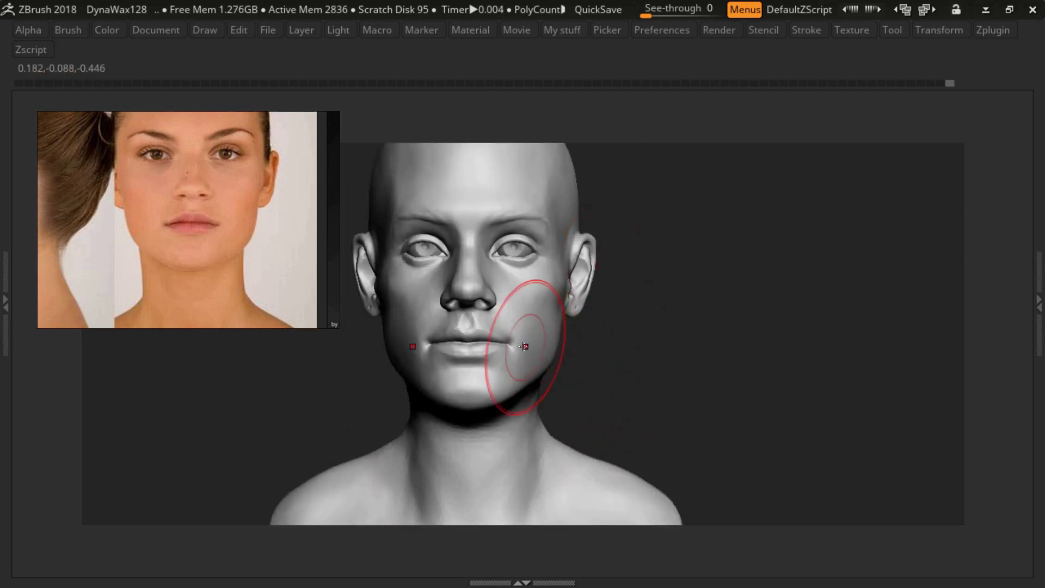
{"action": "mouse_move", "coordinate": [524, 346]}
{"action": "right_mouse_down"}
{"action": "mouse_move", "coordinate": [484, 340]}
{"action": "mouse_move", "coordinate": [545, 286]}
{"action": "right_mouse_up"}
- Adjust brush size and strength, then smooth the upper face and cheeks
{"action": "key", "text": "s"}
{"action": "key", "text": "f"}
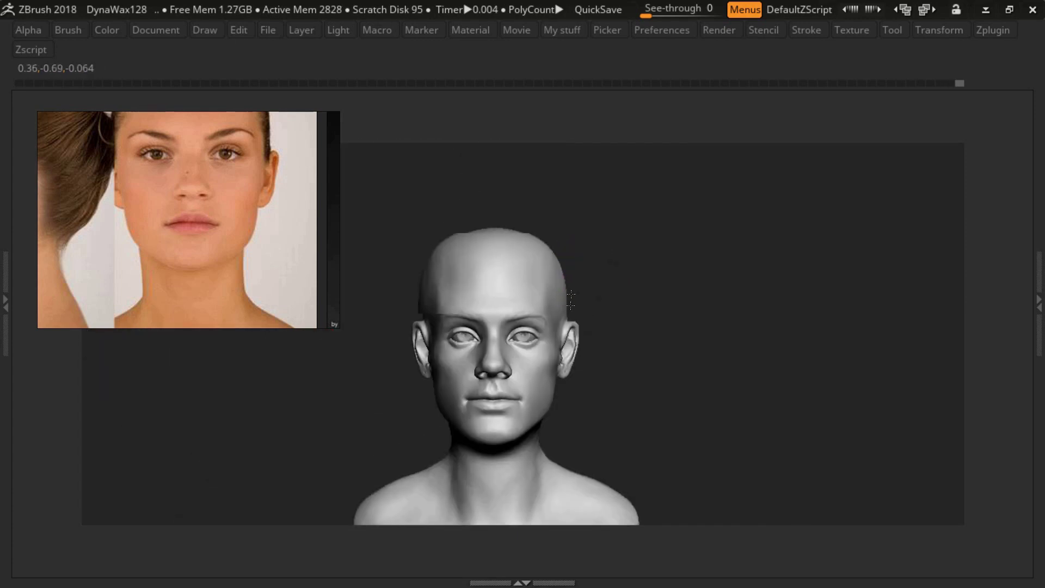
{"action": "mouse_move", "coordinate": [623, 290]}
{"action": "right_mouse_down", "text": "ctrl"}
{"action": "mouse_move", "coordinate": [526, 250]}
{"action": "mouse_move", "coordinate": [538, 327]}
{"action": "mouse_move", "coordinate": [490, 276]}
{"action": "mouse_move", "coordinate": [556, 263]}
{"action": "right_mouse_up", "text": "ctrl"}
{"action": "key", "text": "u"}
{"action": "mouse_move", "coordinate": [551, 315]}
{"action": "right_mouse_down"}
{"action": "mouse_move", "coordinate": [532, 240]}
{"action": "mouse_move", "coordinate": [494, 282]}
{"action": "mouse_move", "coordinate": [544, 255]}
{"action": "mouse_move", "coordinate": [595, 303]}
{"action": "mouse_move", "coordinate": [558, 330]}
{"action": "mouse_move", "coordinate": [568, 379]}
{"action": "right_mouse_up"}
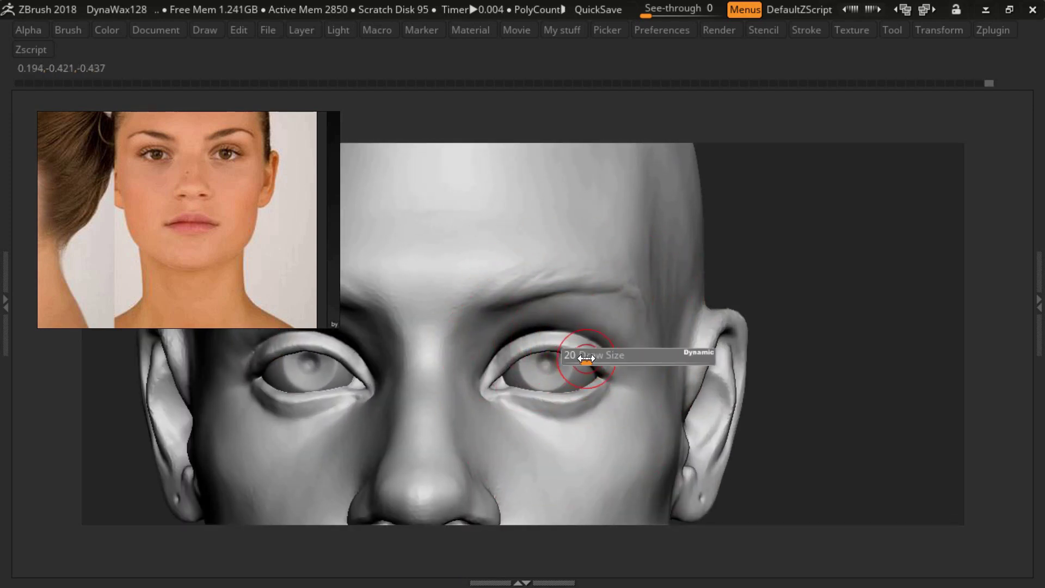
{"action": "key", "text": "f"}
{"action": "right_click_drag", "start_coordinate": [602, 293], "coordinate": [519, 260]}
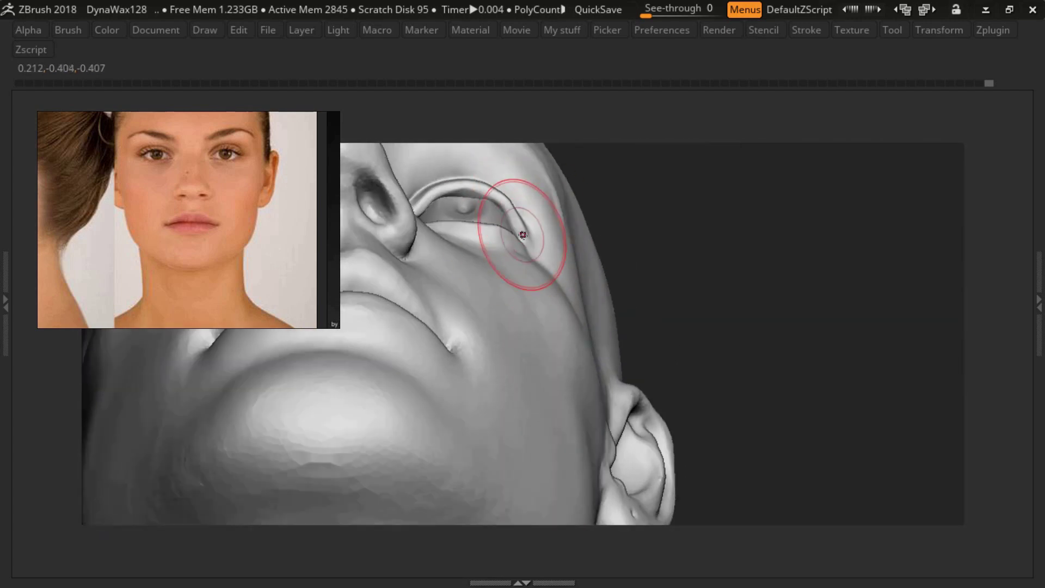
- Refine the underside of the jaw and the area around the ear
{"action": "right_click_drag", "start_coordinate": [527, 237], "coordinate": [478, 233]}
{"action": "key", "text": "alt+Tab"}
{"action": "left_click", "coordinate": [724, 299]}
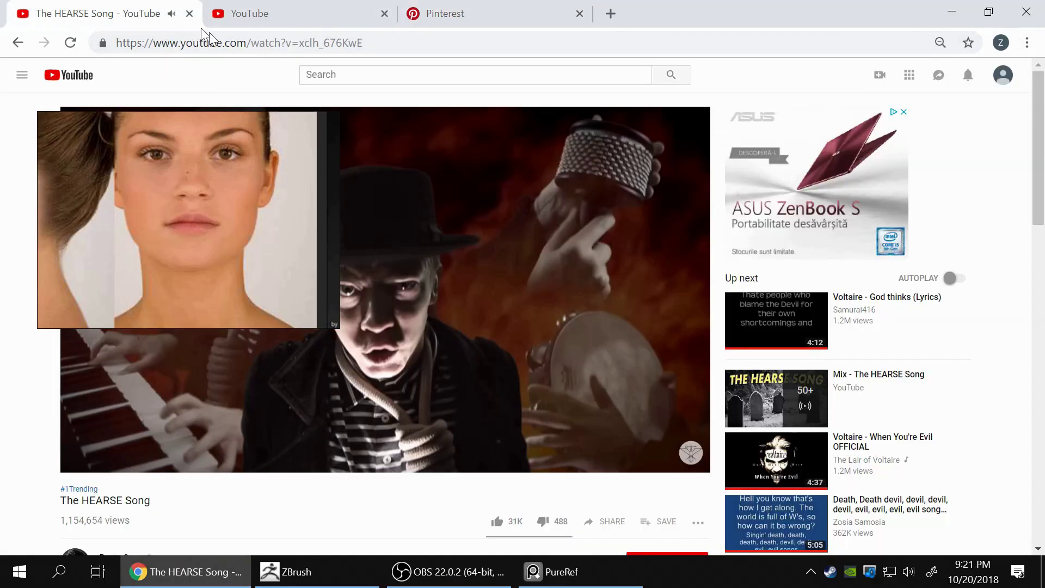
{"action": "key", "text": "alt+Tab"}
{"action": "mouse_move", "coordinate": [508, 270]}
{"action": "right_mouse_down"}
{"action": "mouse_move", "coordinate": [449, 252]}
{"action": "mouse_move", "coordinate": [478, 261]}
{"action": "mouse_move", "coordinate": [532, 308]}
{"action": "right_mouse_up"}
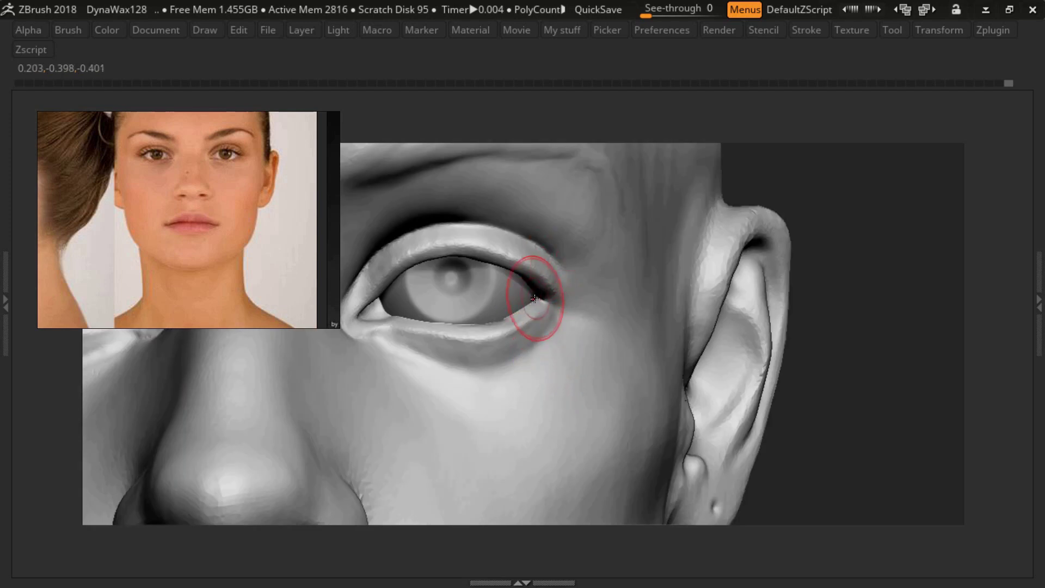
- Refine the cheek and lower eyelid from frontal eye and brow views
{"action": "key", "text": "f"}
{"action": "mouse_move", "coordinate": [615, 318]}
{"action": "right_mouse_down", "text": "ctrl"}
{"action": "mouse_move", "coordinate": [572, 328]}
{"action": "mouse_move", "coordinate": [565, 280]}
{"action": "mouse_move", "coordinate": [553, 305]}
{"action": "mouse_move", "coordinate": [457, 264]}
{"action": "mouse_move", "coordinate": [483, 216]}
{"action": "mouse_move", "coordinate": [485, 256]}
{"action": "mouse_move", "coordinate": [520, 268]}
{"action": "right_mouse_up", "text": "ctrl"}
{"action": "key", "text": "alt+Tab"}
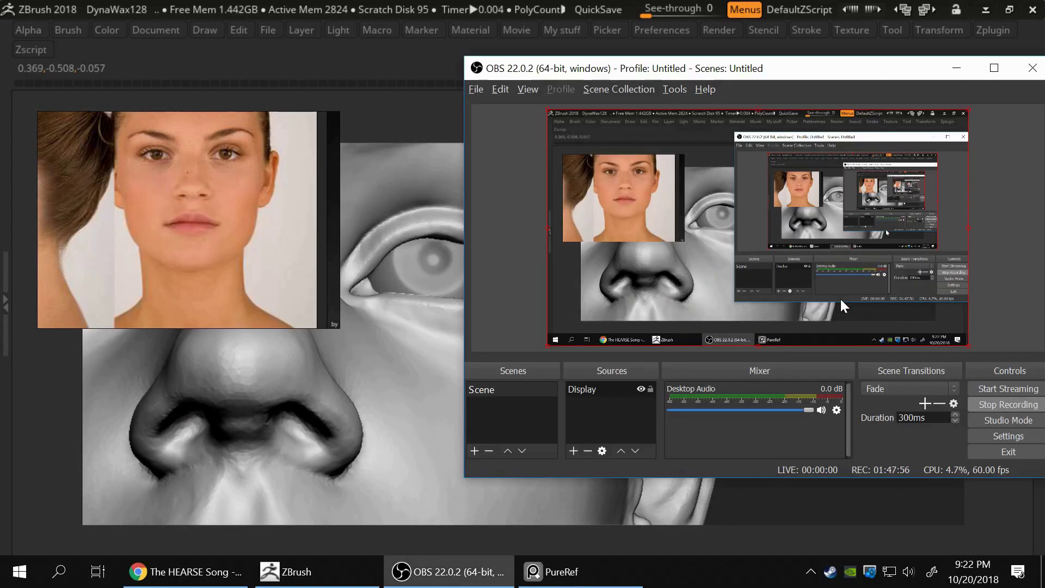
{"action": "mouse_move", "coordinate": [454, 411]}
{"action": "right_mouse_down"}
{"action": "mouse_move", "coordinate": [468, 250]}
{"action": "mouse_move", "coordinate": [485, 306]}
{"action": "mouse_move", "coordinate": [422, 341]}
{"action": "mouse_move", "coordinate": [479, 321]}
{"action": "right_mouse_up"}
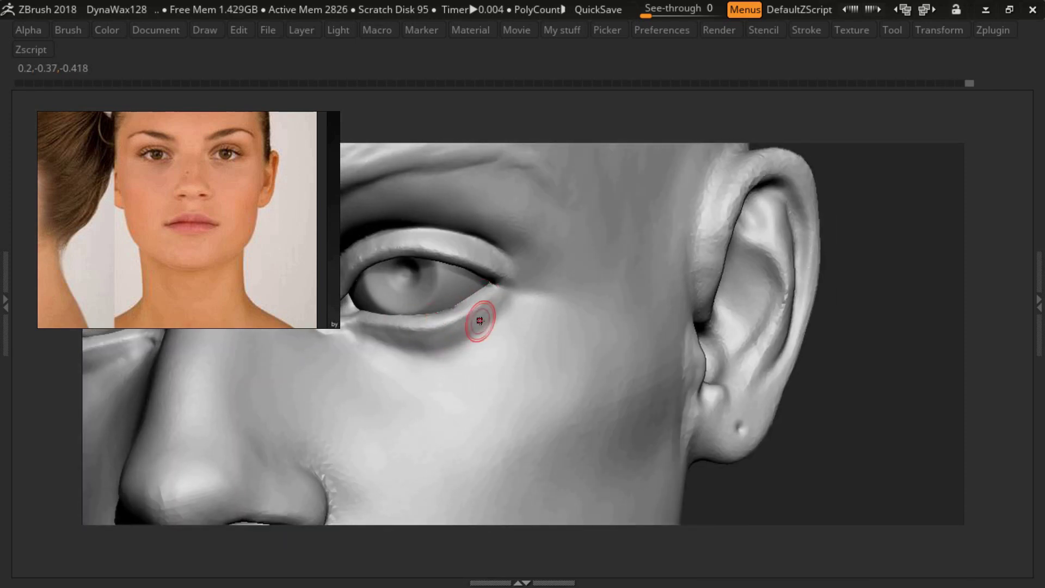
{"action": "mouse_move", "coordinate": [396, 341]}
{"action": "right_mouse_down"}
{"action": "mouse_move", "coordinate": [451, 329]}
{"action": "mouse_move", "coordinate": [452, 365]}
{"action": "right_mouse_up"}
{"action": "right_click_drag", "start_coordinate": [366, 370], "coordinate": [811, 264]}
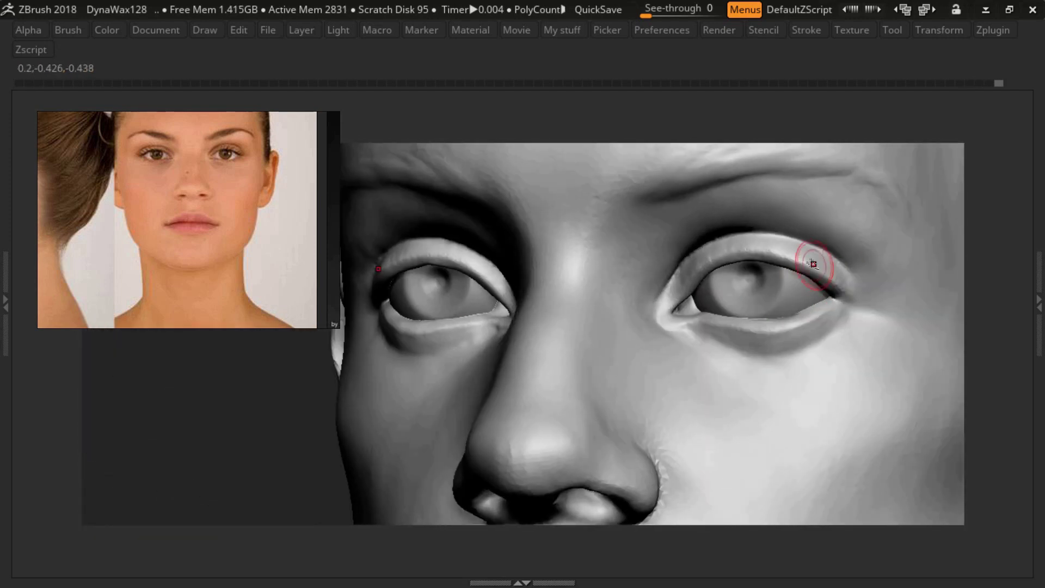
- Sculpt the outer cheek between eye and ear from three-quarter views
{"action": "key", "text": "f"}
{"action": "mouse_move", "coordinate": [682, 287]}
{"action": "right_mouse_down", "text": "alt"}
{"action": "mouse_move", "coordinate": [530, 343]}
{"action": "mouse_move", "coordinate": [499, 299]}
{"action": "mouse_move", "coordinate": [541, 275]}
{"action": "mouse_move", "coordinate": [568, 284]}
{"action": "mouse_move", "coordinate": [562, 266]}
{"action": "mouse_move", "coordinate": [482, 303]}
{"action": "mouse_move", "coordinate": [490, 308]}
{"action": "mouse_move", "coordinate": [495, 234]}
{"action": "right_mouse_up", "text": "alt"}
{"action": "key", "text": "f"}
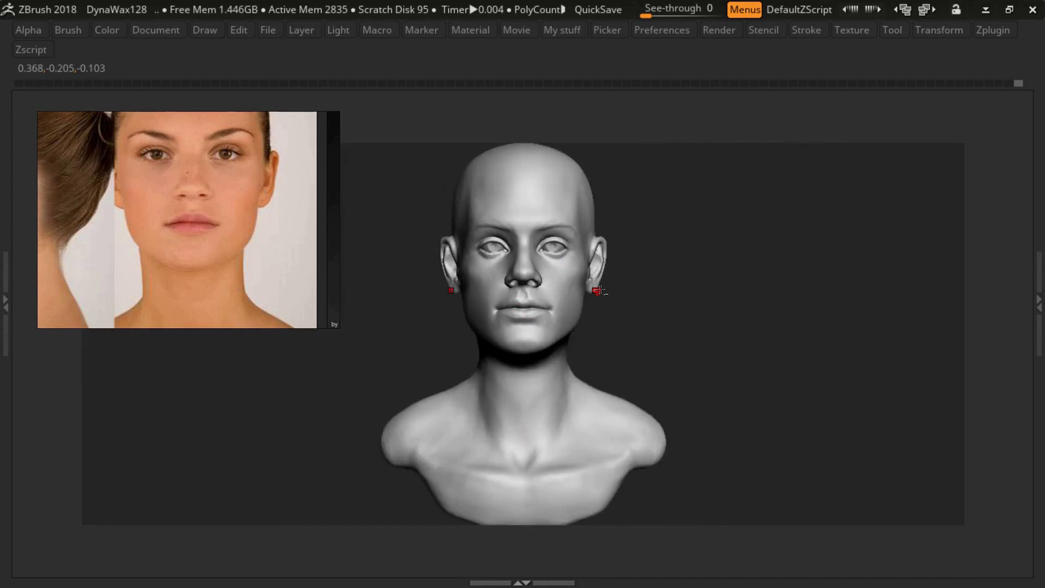
{"action": "mouse_move", "coordinate": [598, 287]}
{"action": "right_mouse_down", "text": "ctrl"}
{"action": "mouse_move", "coordinate": [570, 299]}
{"action": "mouse_move", "coordinate": [589, 268]}
{"action": "right_mouse_up", "text": "ctrl"}
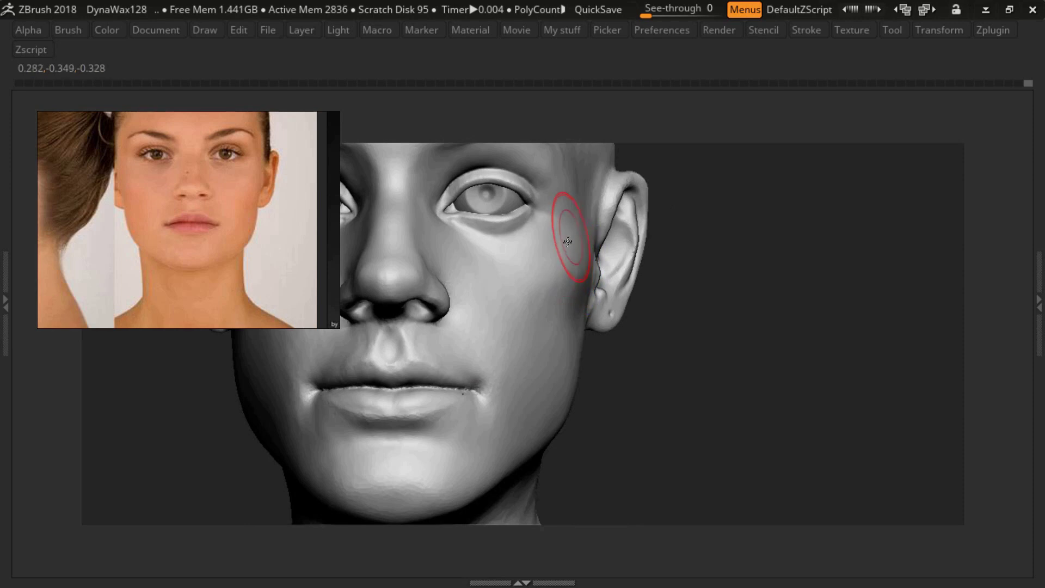
{"action": "mouse_move", "coordinate": [530, 285]}
{"action": "right_mouse_down"}
{"action": "mouse_move", "coordinate": [497, 280]}
{"action": "mouse_move", "coordinate": [504, 305]}
{"action": "mouse_move", "coordinate": [571, 333]}
{"action": "right_mouse_up"}
- Review the face in profile and front view, and show the HeadSubDiv1/HeadSubDiv2 Subtool list
{"action": "key", "text": "f"}
{"action": "right_click_drag", "start_coordinate": [544, 299], "coordinate": [538, 311], "text": "ctrl"}
{"action": "mouse_move", "coordinate": [539, 310]}
{"action": "right_mouse_down"}
{"action": "mouse_move", "coordinate": [531, 319]}
{"action": "mouse_move", "coordinate": [481, 260]}
{"action": "mouse_move", "coordinate": [527, 273]}
{"action": "mouse_move", "coordinate": [544, 305]}
{"action": "mouse_move", "coordinate": [544, 350]}
{"action": "mouse_move", "coordinate": [592, 312]}
{"action": "mouse_move", "coordinate": [590, 275]}
{"action": "mouse_move", "coordinate": [565, 280]}
{"action": "mouse_move", "coordinate": [590, 290]}
{"action": "mouse_move", "coordinate": [603, 245]}
{"action": "mouse_move", "coordinate": [596, 285]}
{"action": "right_mouse_up"}
{"action": "key", "text": "f"}
{"action": "mouse_move", "coordinate": [600, 229]}
{"action": "right_mouse_down"}
{"action": "mouse_move", "coordinate": [571, 290]}
{"action": "mouse_move", "coordinate": [509, 292]}
{"action": "mouse_move", "coordinate": [479, 280]}
{"action": "mouse_move", "coordinate": [629, 228]}
{"action": "mouse_move", "coordinate": [569, 310]}
{"action": "mouse_move", "coordinate": [599, 299]}
{"action": "mouse_move", "coordinate": [623, 251]}
{"action": "mouse_move", "coordinate": [653, 268]}
{"action": "mouse_move", "coordinate": [681, 354]}
{"action": "right_mouse_up"}
{"action": "key", "text": "f"}
{"action": "left_click", "coordinate": [1038, 283]}
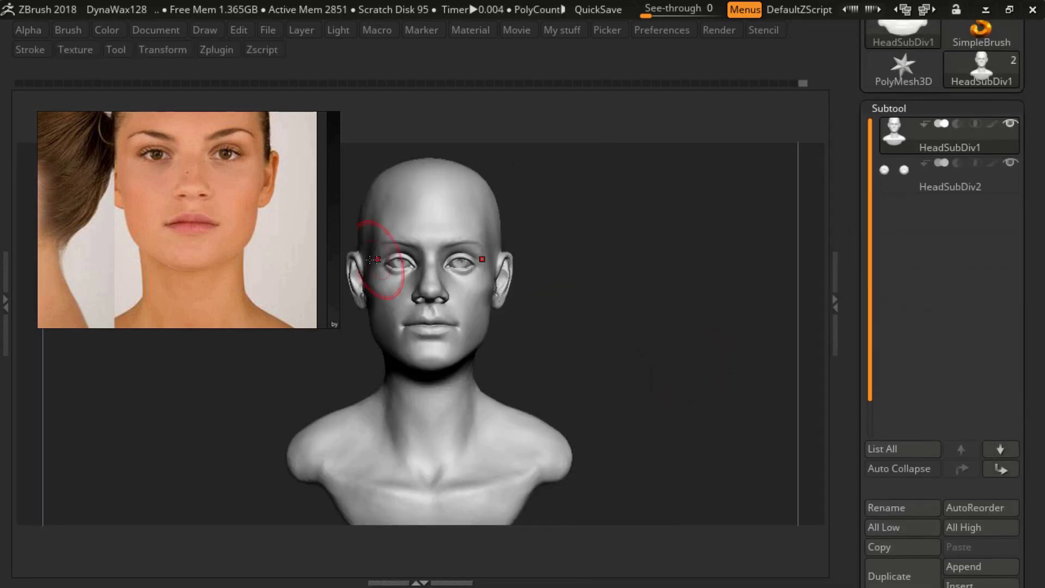
- Sculpt the neck and collarbones into the shoulders, then zoom back to one eye
{"action": "mouse_move", "coordinate": [385, 256]}
{"action": "right_mouse_down"}
{"action": "mouse_move", "coordinate": [468, 244]}
{"action": "mouse_move", "coordinate": [521, 265]}
{"action": "mouse_move", "coordinate": [528, 303]}
{"action": "mouse_move", "coordinate": [550, 284]}
{"action": "mouse_move", "coordinate": [546, 252]}
{"action": "mouse_move", "coordinate": [570, 291]}
{"action": "mouse_move", "coordinate": [566, 348]}
{"action": "mouse_move", "coordinate": [368, 261]}
{"action": "right_mouse_up"}
{"action": "key", "text": "f"}
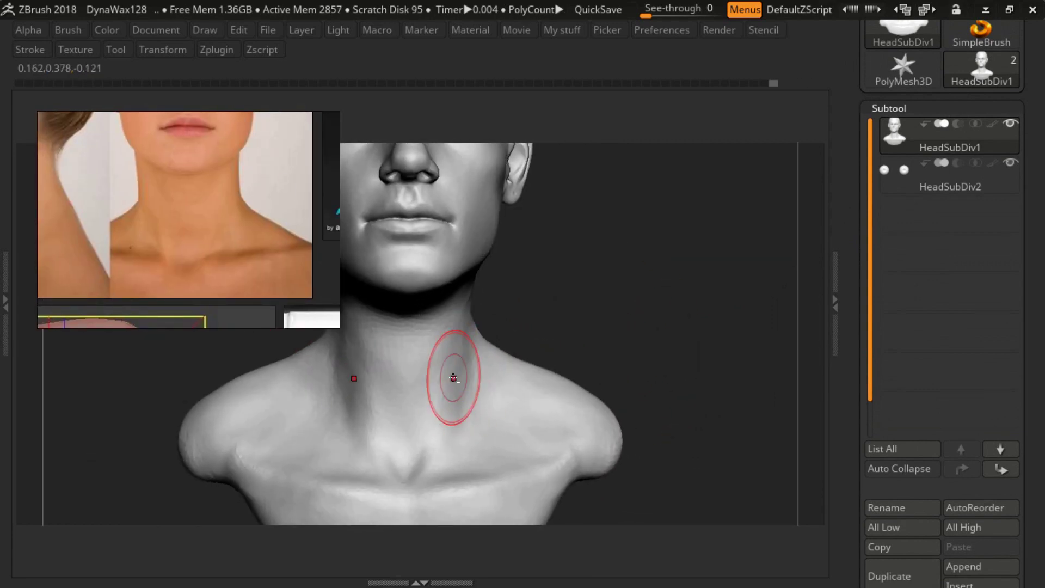
{"action": "mouse_move", "coordinate": [458, 345]}
{"action": "right_mouse_down"}
{"action": "mouse_move", "coordinate": [376, 340]}
{"action": "mouse_move", "coordinate": [462, 420]}
{"action": "mouse_move", "coordinate": [474, 451]}
{"action": "right_mouse_up"}
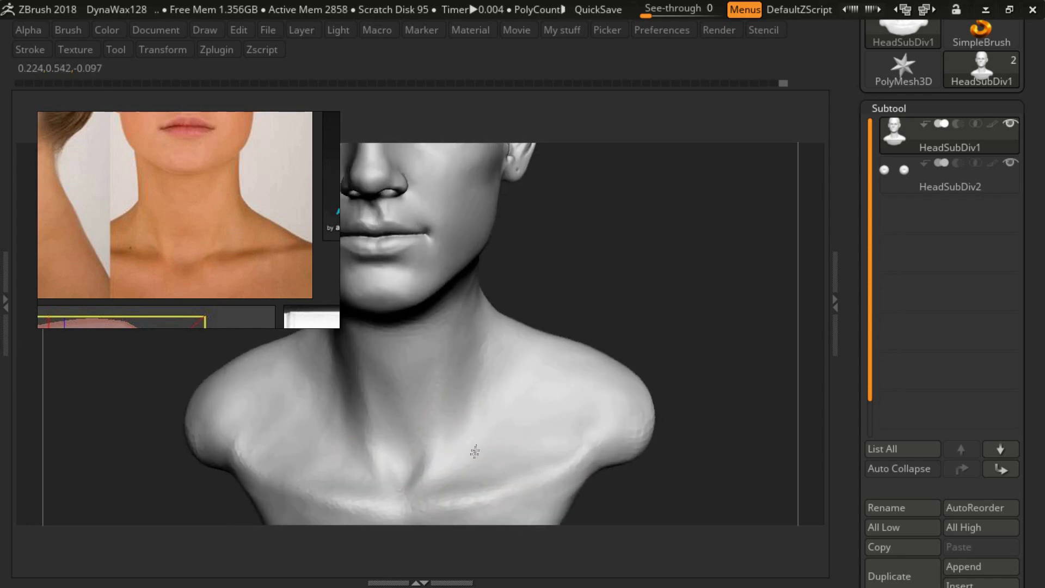
{"action": "mouse_move", "coordinate": [276, 443]}
{"action": "right_mouse_down"}
{"action": "mouse_move", "coordinate": [381, 381]}
{"action": "mouse_move", "coordinate": [489, 353]}
{"action": "mouse_move", "coordinate": [525, 368]}
{"action": "right_mouse_up"}
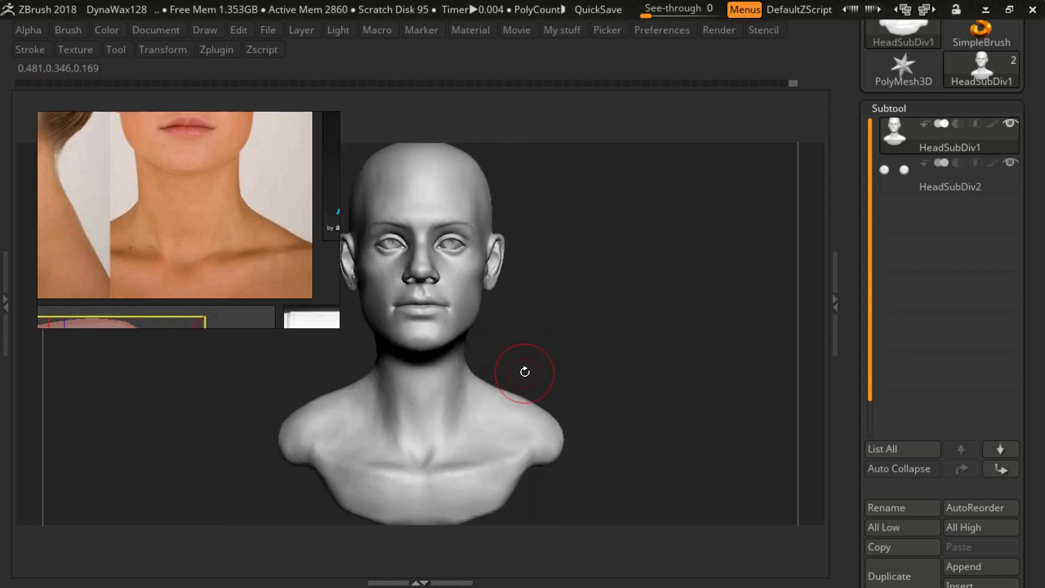
{"action": "mouse_move", "coordinate": [490, 318]}
{"action": "right_mouse_down", "text": "ctrl"}
{"action": "mouse_move", "coordinate": [501, 338]}
{"action": "mouse_move", "coordinate": [521, 312]}
{"action": "mouse_move", "coordinate": [531, 340]}
{"action": "right_mouse_up", "text": "ctrl"}
{"action": "mouse_move", "coordinate": [480, 309]}
{"action": "right_mouse_down", "text": "ctrl"}
{"action": "mouse_move", "coordinate": [501, 297]}
{"action": "mouse_move", "coordinate": [520, 303]}
{"action": "mouse_move", "coordinate": [537, 405]}
{"action": "mouse_move", "coordinate": [522, 345]}
{"action": "mouse_move", "coordinate": [499, 396]}
{"action": "mouse_move", "coordinate": [506, 356]}
{"action": "right_mouse_up", "text": "ctrl"}
{"action": "key", "text": "f"}
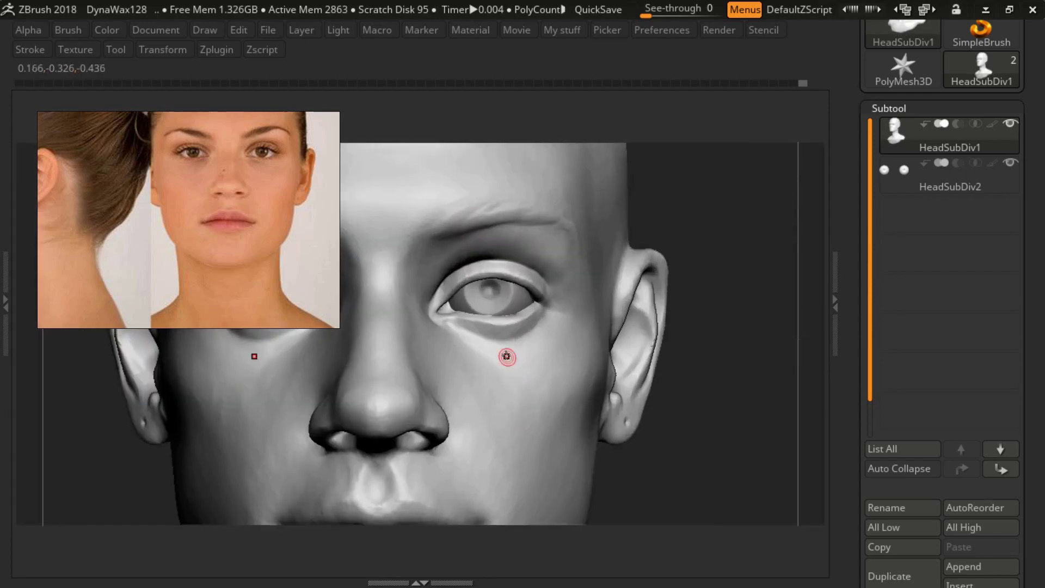
- Pick a new sculpting brush for the eyelids from a close side view of the eye
{"action": "mouse_move", "coordinate": [529, 298]}
{"action": "right_mouse_down"}
{"action": "mouse_move", "coordinate": [549, 299]}
{"action": "mouse_move", "coordinate": [546, 282]}
{"action": "right_mouse_up"}
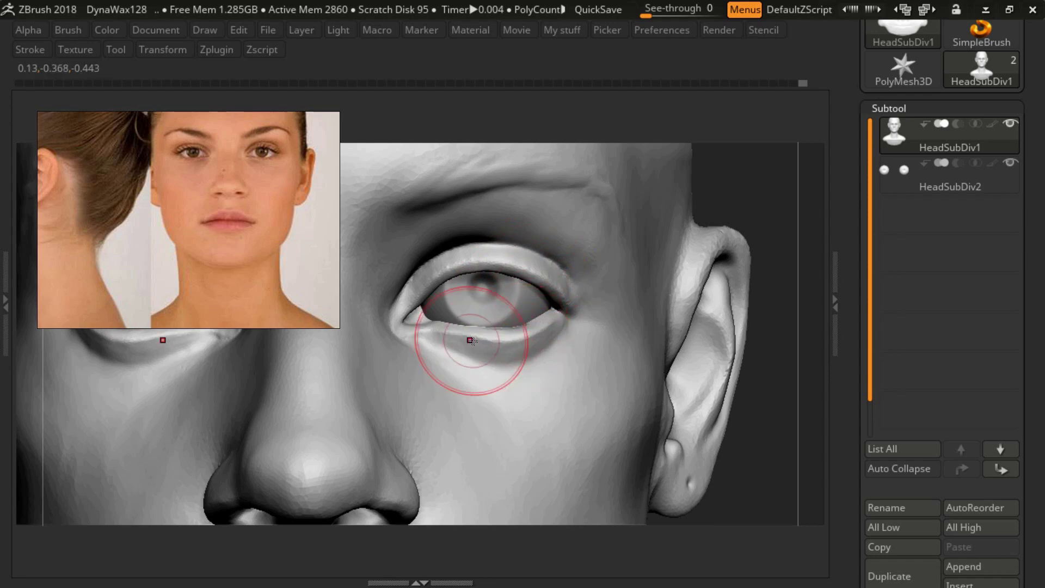
{"action": "key", "text": "f"}
{"action": "mouse_move", "coordinate": [560, 312]}
{"action": "right_mouse_down", "text": "ctrl"}
{"action": "mouse_move", "coordinate": [515, 321]}
{"action": "mouse_move", "coordinate": [532, 306]}
{"action": "mouse_move", "coordinate": [532, 261]}
{"action": "mouse_move", "coordinate": [511, 265]}
{"action": "right_mouse_up", "text": "ctrl"}
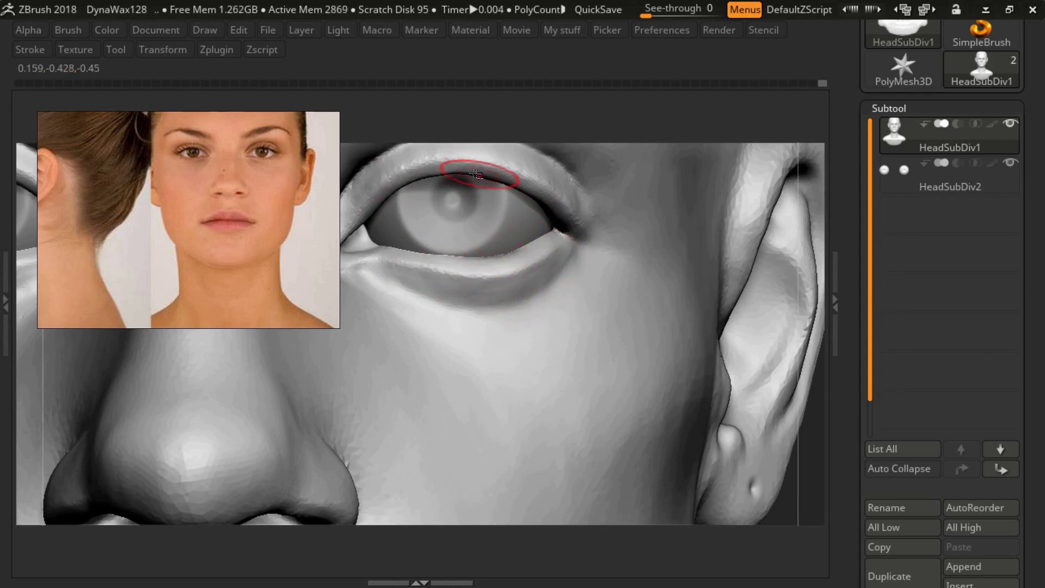
{"action": "mouse_move", "coordinate": [476, 174]}
{"action": "right_mouse_down"}
{"action": "mouse_move", "coordinate": [524, 267]}
{"action": "mouse_move", "coordinate": [450, 275]}
{"action": "mouse_move", "coordinate": [529, 278]}
{"action": "right_mouse_up"}
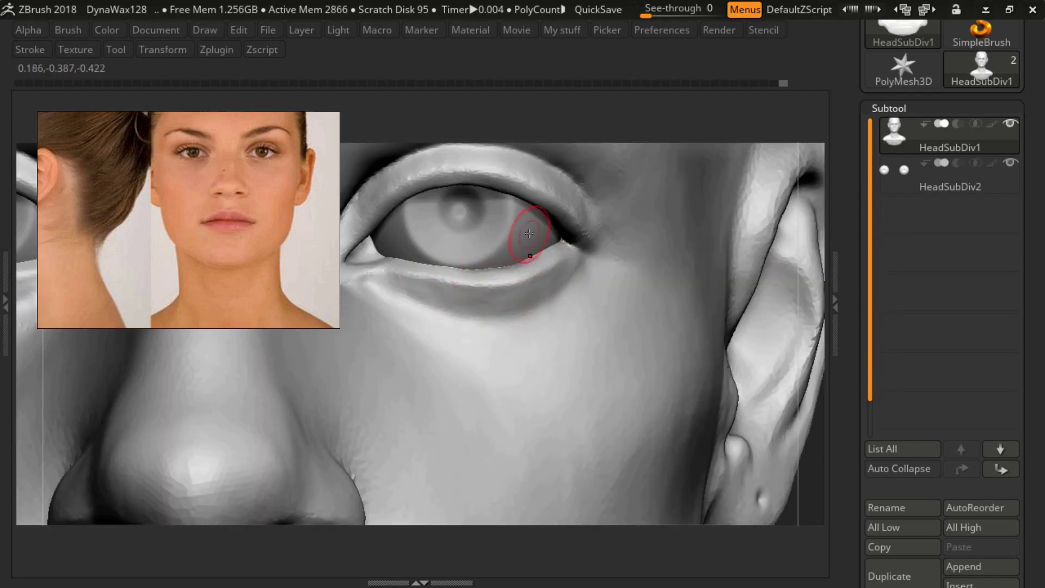
{"action": "right_click_drag", "start_coordinate": [529, 233], "coordinate": [511, 262]}
{"action": "key", "text": "b"}
{"action": "left_click", "coordinate": [511, 262]}
- Resize the brush and thicken the first eye's upper and lower eyelid rims
{"action": "key", "text": "s"}
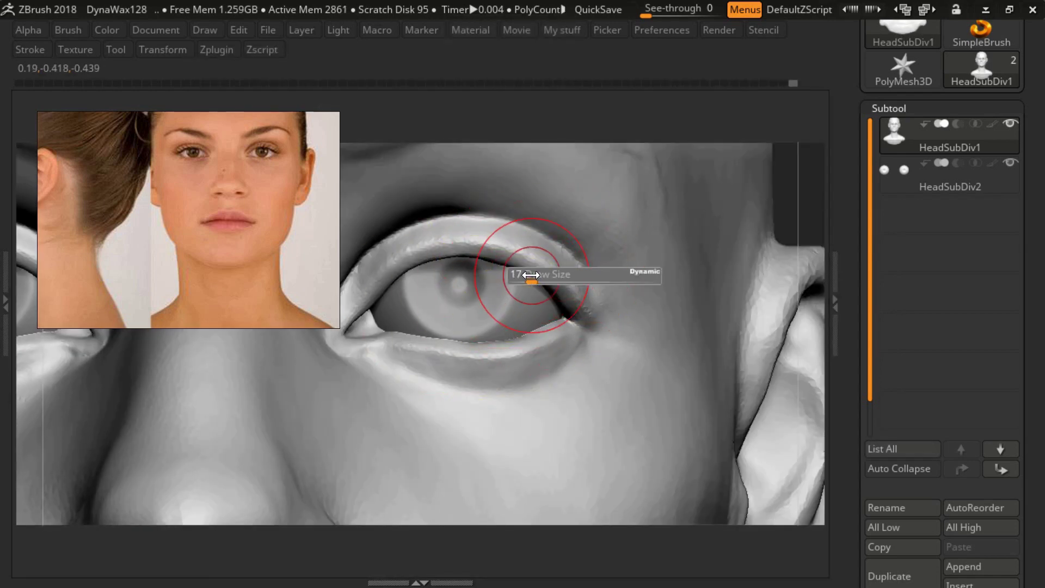
{"action": "key", "text": "s"}
{"action": "mouse_move", "coordinate": [568, 308]}
{"action": "right_mouse_down"}
{"action": "mouse_move", "coordinate": [599, 314]}
{"action": "mouse_move", "coordinate": [548, 292]}
{"action": "mouse_move", "coordinate": [543, 332]}
{"action": "right_mouse_up"}
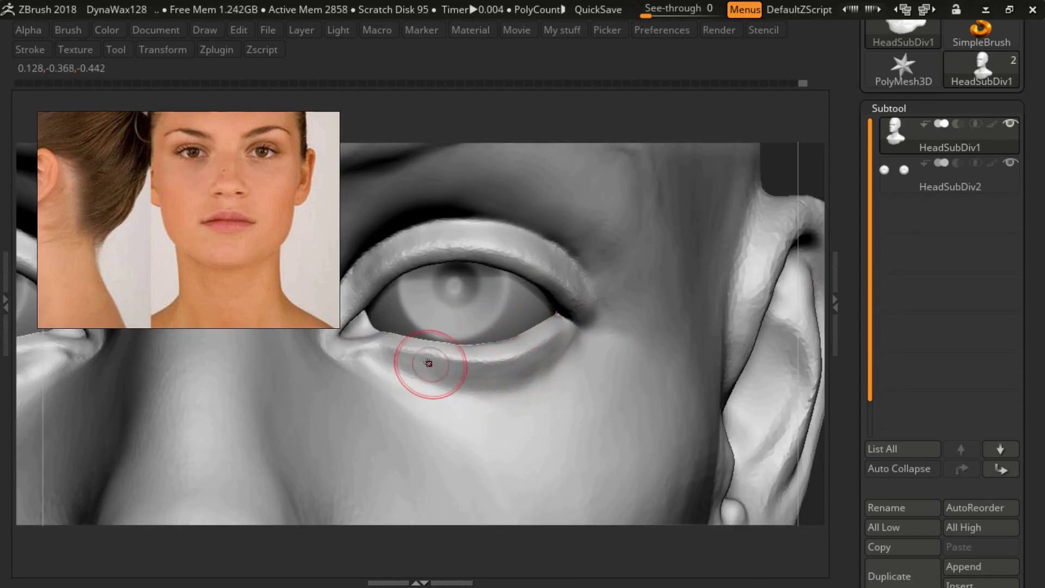
{"action": "key", "text": "f"}
{"action": "mouse_move", "coordinate": [559, 238]}
{"action": "right_mouse_down", "text": "ctrl"}
{"action": "mouse_move", "coordinate": [527, 318]}
{"action": "mouse_move", "coordinate": [506, 329]}
{"action": "right_mouse_up", "text": "ctrl"}
{"action": "key", "text": "s"}
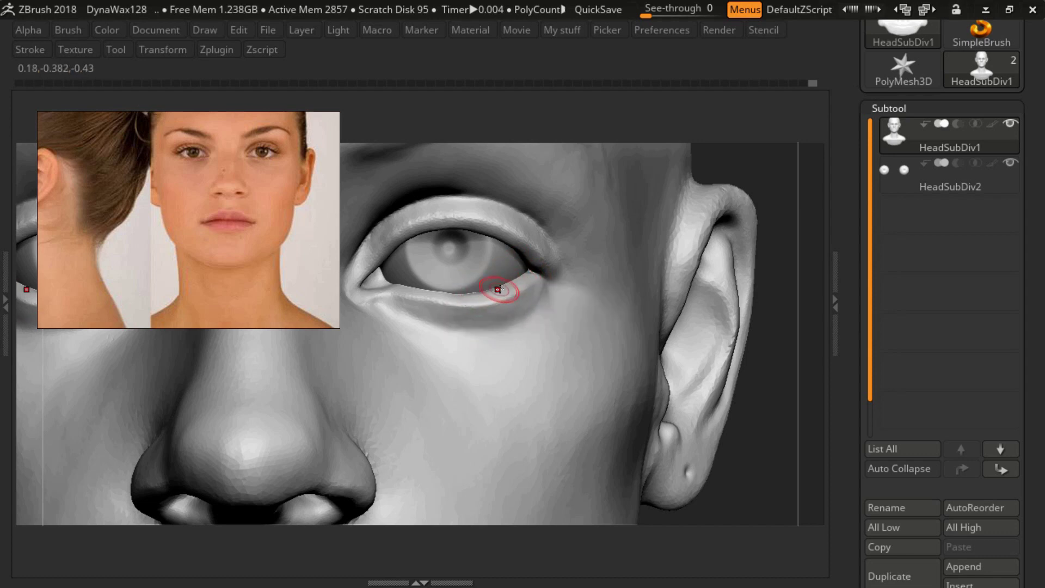
- Refine the outer eye corner and eyelids from front and side views
{"action": "mouse_move", "coordinate": [498, 288]}
{"action": "right_mouse_down"}
{"action": "mouse_move", "coordinate": [547, 281]}
{"action": "mouse_move", "coordinate": [532, 251]}
{"action": "right_mouse_up"}
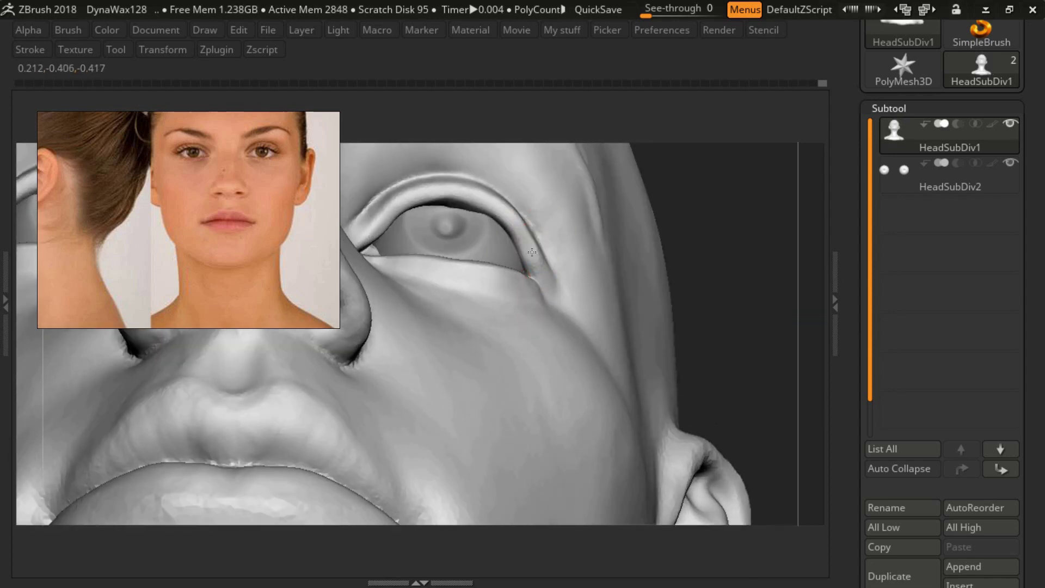
{"action": "right_click_drag", "start_coordinate": [496, 194], "coordinate": [522, 234]}
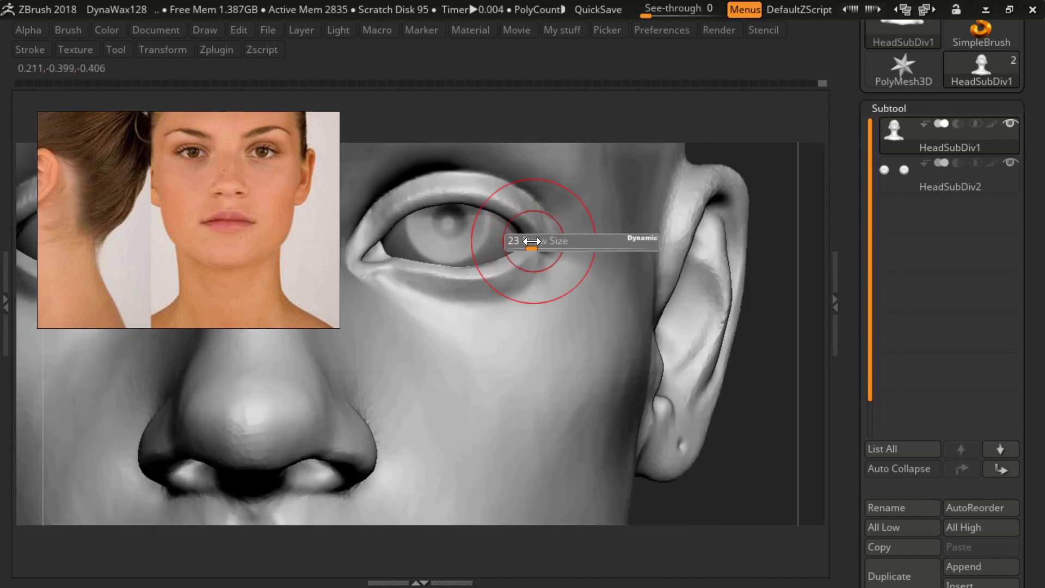
{"action": "key", "text": "f"}
{"action": "mouse_move", "coordinate": [501, 269]}
{"action": "right_mouse_down", "text": "ctrl"}
{"action": "mouse_move", "coordinate": [497, 332]}
{"action": "mouse_move", "coordinate": [391, 302]}
{"action": "right_mouse_up", "text": "ctrl"}
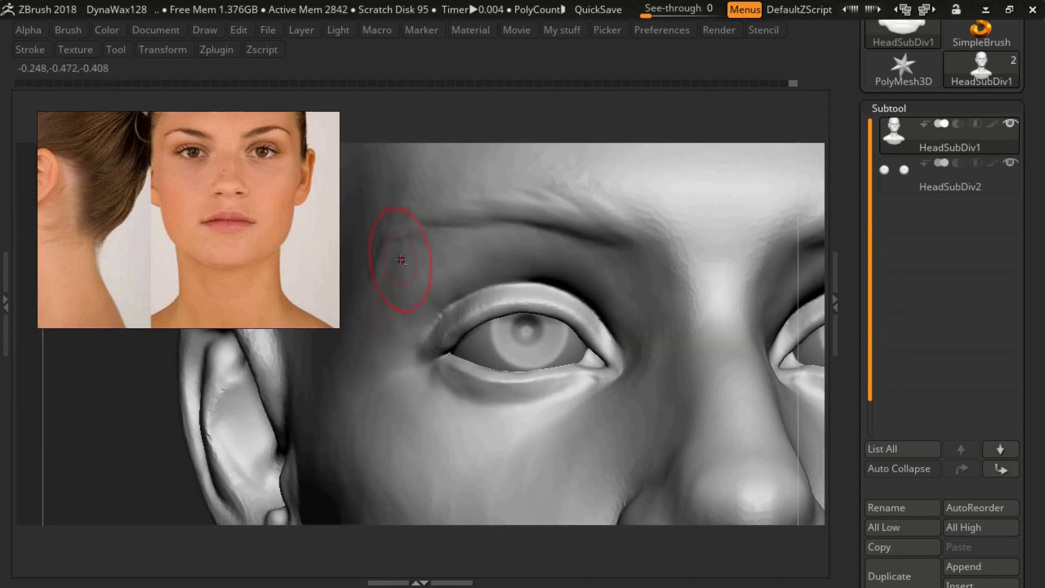
{"action": "mouse_move", "coordinate": [385, 329]}
{"action": "right_mouse_down"}
{"action": "mouse_move", "coordinate": [357, 383]}
{"action": "mouse_move", "coordinate": [503, 267]}
{"action": "mouse_move", "coordinate": [509, 326]}
{"action": "right_mouse_up"}
{"action": "key", "text": "f"}
- Smooth the other eye's eyelids, checking from below, the front and the temple
{"action": "mouse_move", "coordinate": [489, 260]}
{"action": "right_mouse_down"}
{"action": "mouse_move", "coordinate": [481, 244]}
{"action": "mouse_move", "coordinate": [482, 296]}
{"action": "mouse_move", "coordinate": [490, 265]}
{"action": "right_mouse_up"}
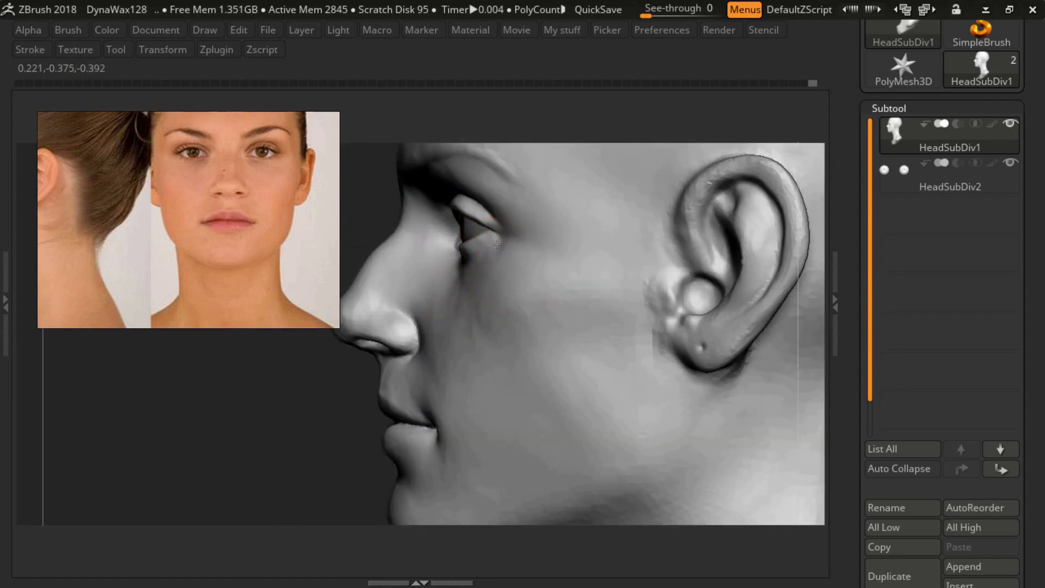
{"action": "key", "text": "f"}
{"action": "mouse_move", "coordinate": [512, 320]}
{"action": "left_mouse_down"}
{"action": "mouse_move", "coordinate": [581, 289]}
{"action": "mouse_move", "coordinate": [540, 287]}
{"action": "left_mouse_up"}
{"action": "right_click_drag", "start_coordinate": [540, 287], "coordinate": [537, 279]}
{"action": "key", "text": "s"}
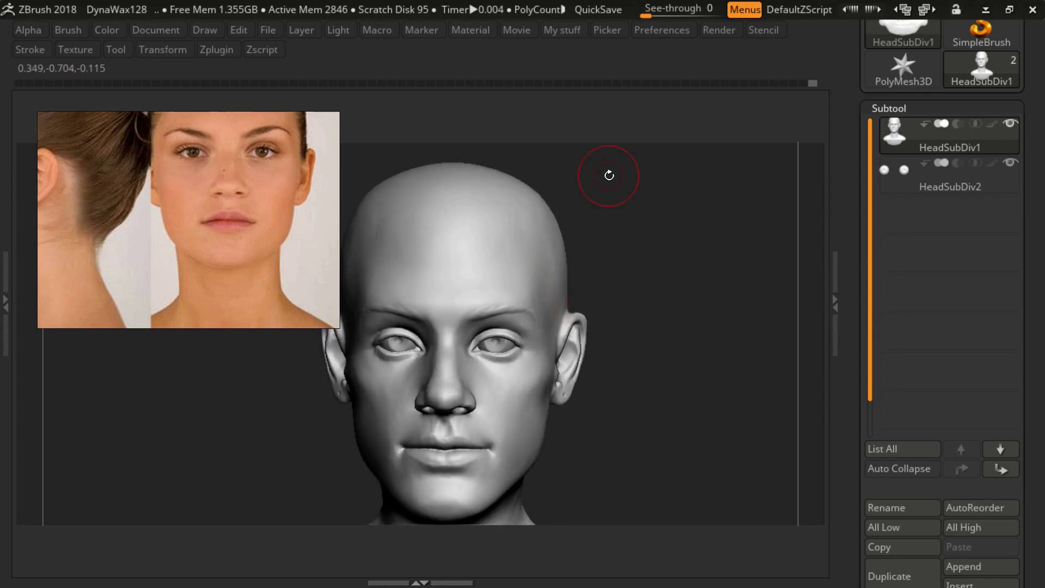
{"action": "left_click_drag", "start_coordinate": [606, 175], "coordinate": [562, 298]}
{"action": "right_click_drag", "start_coordinate": [562, 298], "coordinate": [532, 256]}
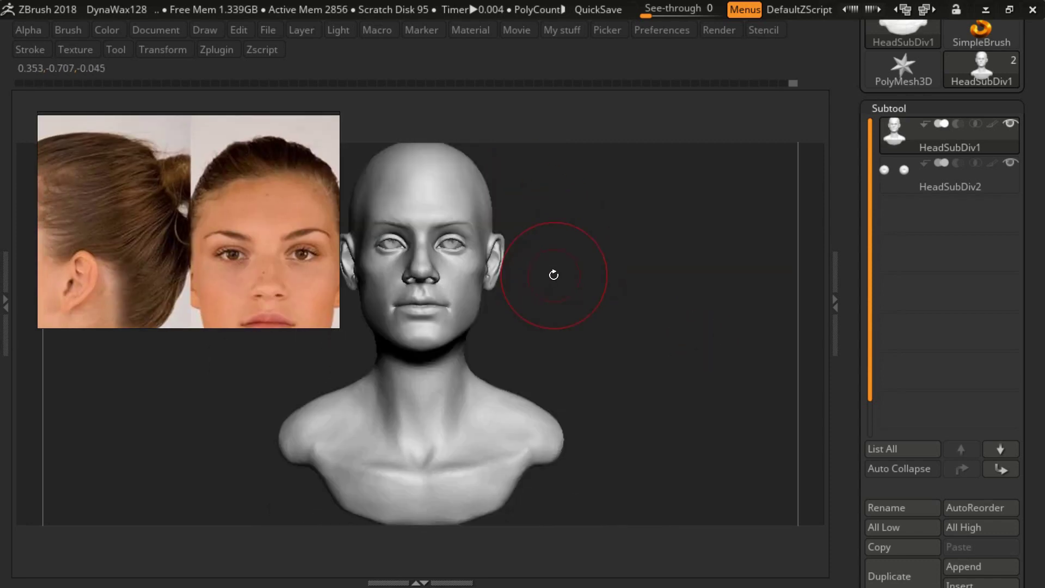
{"action": "right_click_drag", "start_coordinate": [552, 273], "coordinate": [497, 289]}
{"action": "mouse_move", "coordinate": [564, 181]}
{"action": "right_mouse_down"}
{"action": "mouse_move", "coordinate": [427, 283]}
{"action": "mouse_move", "coordinate": [443, 226]}
{"action": "mouse_move", "coordinate": [485, 211]}
{"action": "mouse_move", "coordinate": [459, 303]}
{"action": "mouse_move", "coordinate": [506, 248]}
{"action": "right_mouse_up"}
{"action": "mouse_move", "coordinate": [510, 301]}
{"action": "right_mouse_down"}
{"action": "mouse_move", "coordinate": [468, 381]}
{"action": "mouse_move", "coordinate": [479, 348]}
{"action": "mouse_move", "coordinate": [507, 327]}
{"action": "right_mouse_up"}
{"action": "key", "text": "s"}
{"action": "mouse_move", "coordinate": [548, 413]}
{"action": "right_mouse_down", "text": "ctrl"}
{"action": "mouse_move", "coordinate": [429, 436]}
{"action": "mouse_move", "coordinate": [581, 401]}
{"action": "mouse_move", "coordinate": [555, 283]}
{"action": "mouse_move", "coordinate": [518, 208]}
{"action": "right_mouse_up", "text": "ctrl"}
{"action": "left_click_drag", "start_coordinate": [522, 239], "coordinate": [556, 239]}
{"action": "mouse_move", "coordinate": [556, 305]}
{"action": "right_mouse_down"}
{"action": "mouse_move", "coordinate": [556, 254]}
{"action": "mouse_move", "coordinate": [538, 264]}
{"action": "mouse_move", "coordinate": [550, 285]}
{"action": "mouse_move", "coordinate": [544, 245]}
{"action": "right_mouse_up"}
{"action": "key", "text": "s"}
{"action": "mouse_move", "coordinate": [452, 207]}
{"action": "right_mouse_down", "text": "alt"}
{"action": "mouse_move", "coordinate": [543, 205]}
{"action": "mouse_move", "coordinate": [574, 255]}
{"action": "mouse_move", "coordinate": [595, 420]}
{"action": "mouse_move", "coordinate": [562, 425]}
{"action": "mouse_move", "coordinate": [597, 397]}
{"action": "right_mouse_up", "text": "alt"}
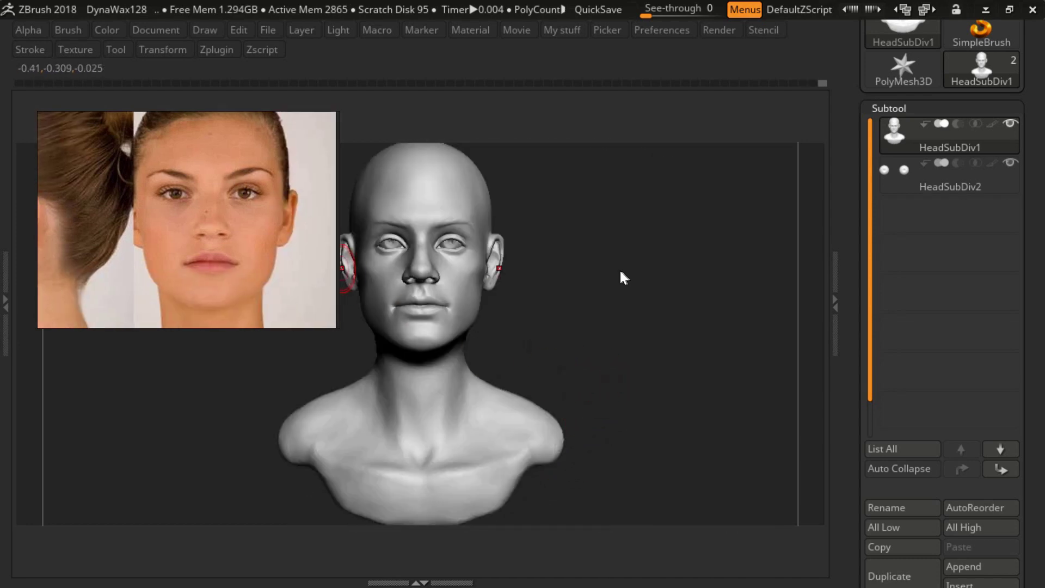
{"action": "right_click_drag", "start_coordinate": [782, 346], "coordinate": [493, 257], "text": "alt"}
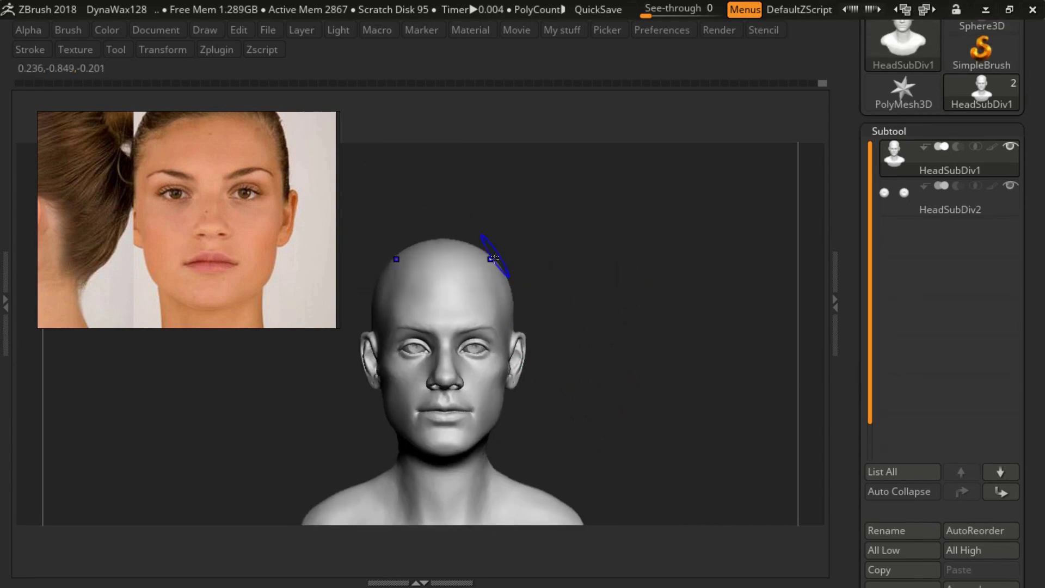
{"action": "left_click_drag", "start_coordinate": [848, 388], "coordinate": [849, 262]}
{"action": "key", "text": "alt+Tab"}
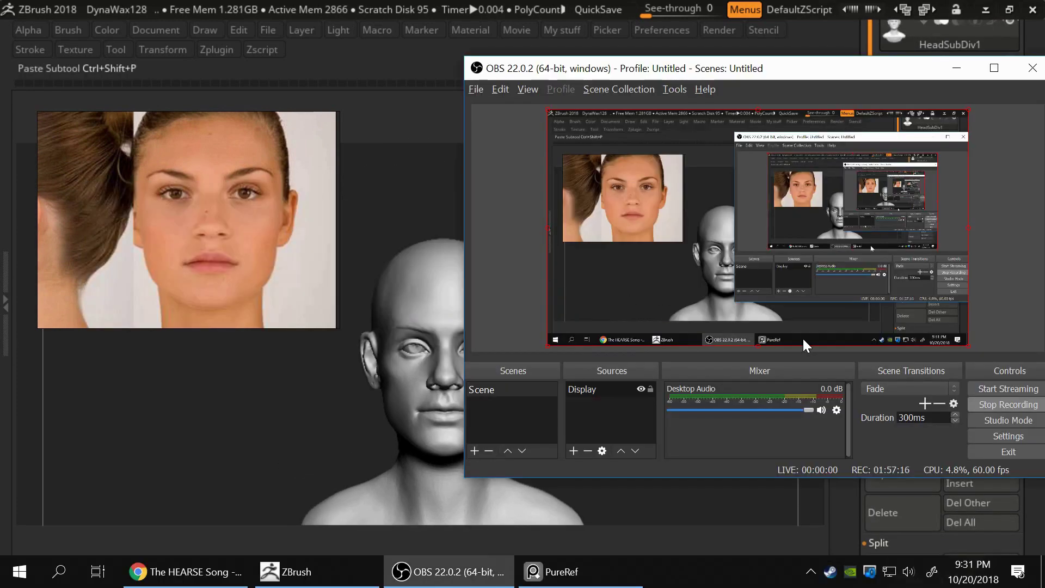
- Sculpt the neck from three-quarter and tilted profile views
{"action": "key", "text": "alt+Tab"}
{"action": "mouse_move", "coordinate": [595, 324]}
{"action": "right_mouse_down"}
{"action": "mouse_move", "coordinate": [443, 276]}
{"action": "mouse_move", "coordinate": [597, 277]}
{"action": "mouse_move", "coordinate": [508, 224]}
{"action": "mouse_move", "coordinate": [426, 250]}
{"action": "mouse_move", "coordinate": [665, 335]}
{"action": "mouse_move", "coordinate": [443, 361]}
{"action": "mouse_move", "coordinate": [544, 392]}
{"action": "mouse_move", "coordinate": [486, 444]}
{"action": "right_mouse_up"}
{"action": "key", "text": "f"}
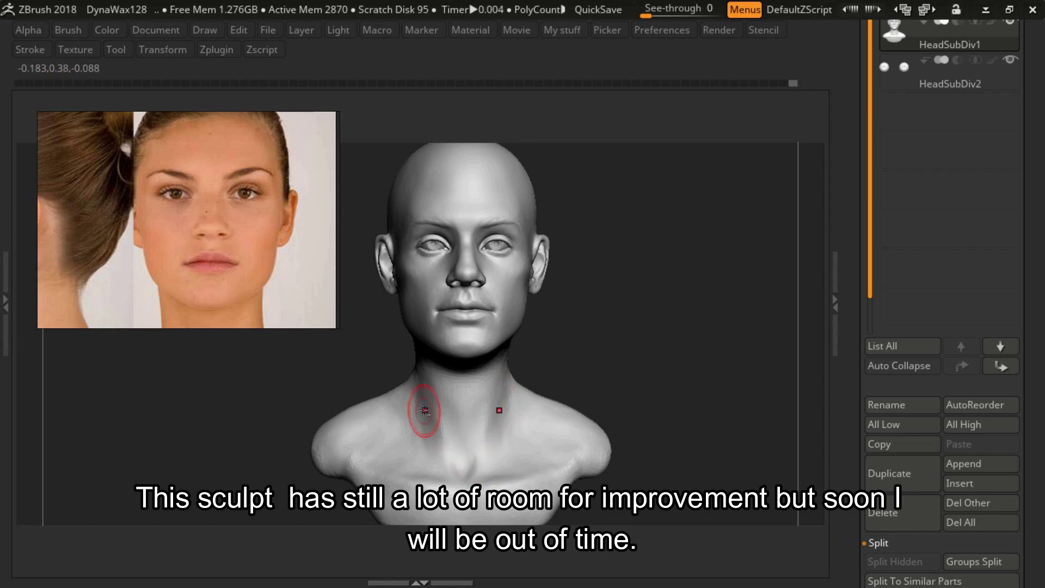
{"action": "mouse_move", "coordinate": [424, 410]}
{"action": "right_mouse_down"}
{"action": "mouse_move", "coordinate": [463, 425]}
{"action": "mouse_move", "coordinate": [403, 469]}
{"action": "right_mouse_up"}
{"action": "key", "text": "w"}
{"action": "right_click_drag", "start_coordinate": [509, 468], "coordinate": [309, 329]}
{"action": "key", "text": "ctrl"}
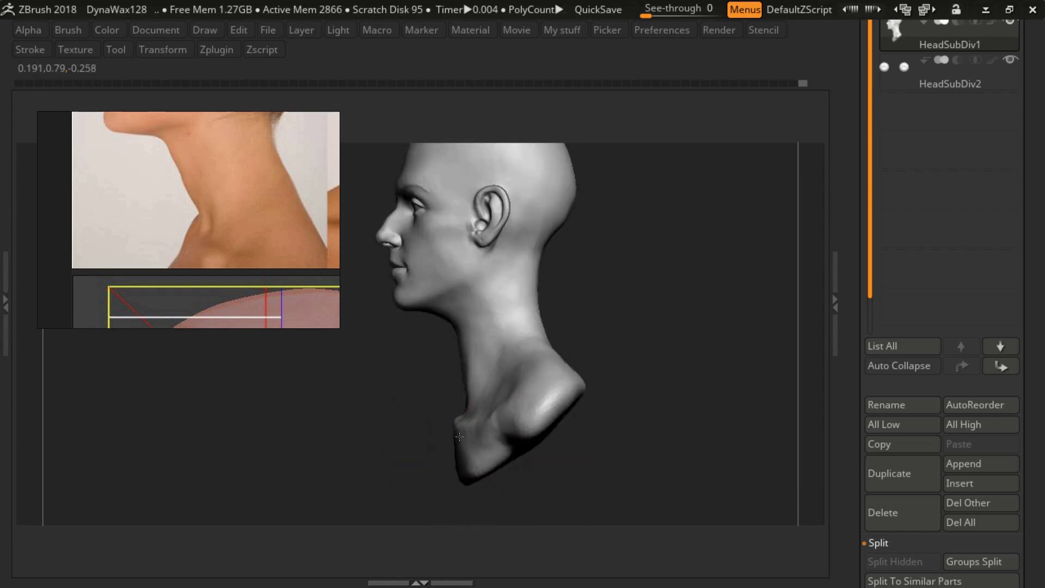
- Define the collarbones and sides of the neck, orbiting round to the front
{"action": "mouse_move", "coordinate": [519, 434]}
{"action": "right_mouse_down"}
{"action": "mouse_move", "coordinate": [557, 435]}
{"action": "mouse_move", "coordinate": [542, 423]}
{"action": "mouse_move", "coordinate": [359, 469]}
{"action": "mouse_move", "coordinate": [369, 400]}
{"action": "right_mouse_up"}
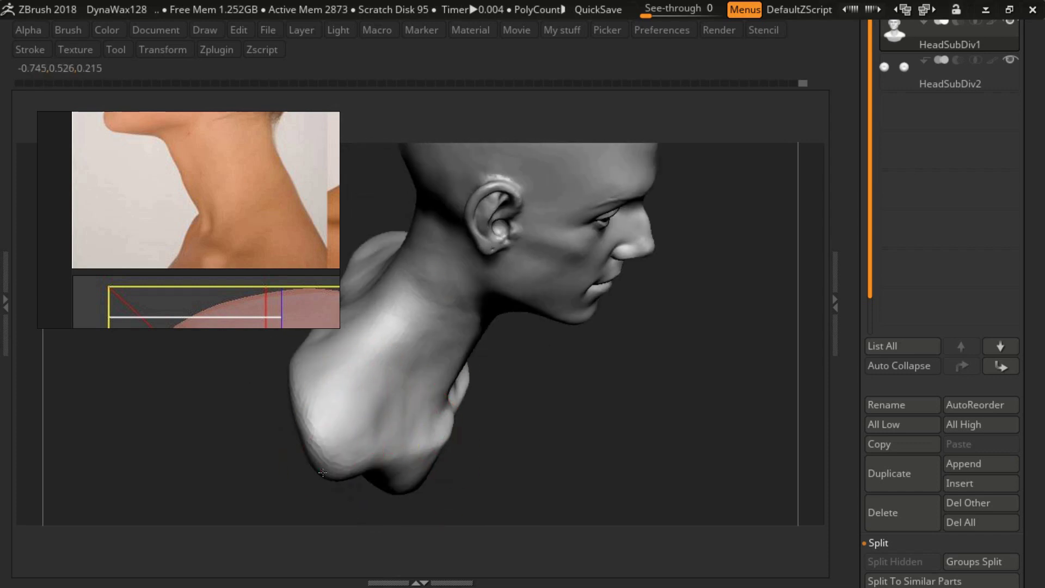
{"action": "right_click_drag", "start_coordinate": [322, 473], "coordinate": [490, 369]}
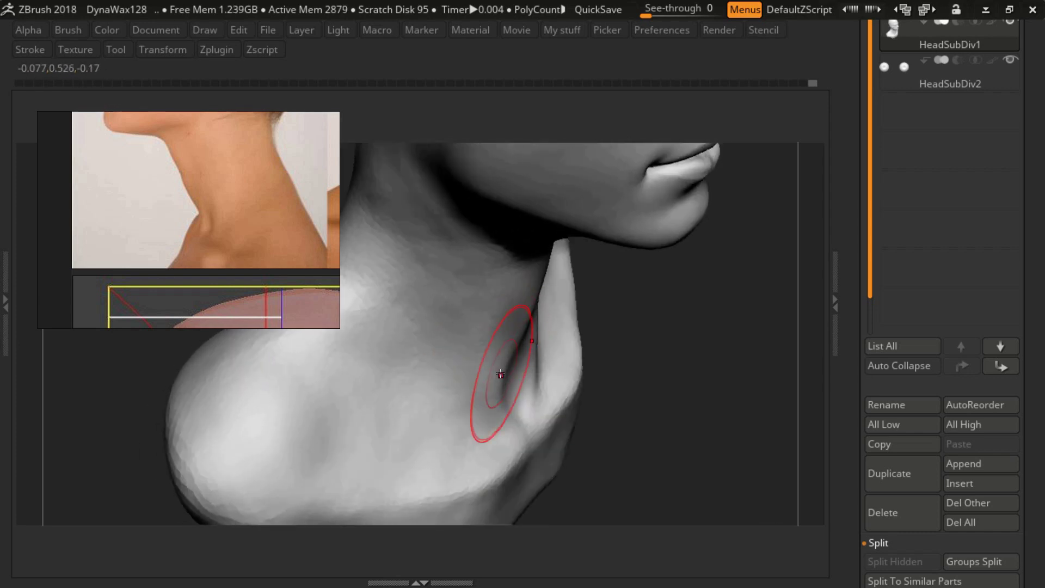
{"action": "right_click_drag", "start_coordinate": [490, 333], "coordinate": [552, 338]}
{"action": "left_click_drag", "start_coordinate": [430, 297], "coordinate": [542, 297]}
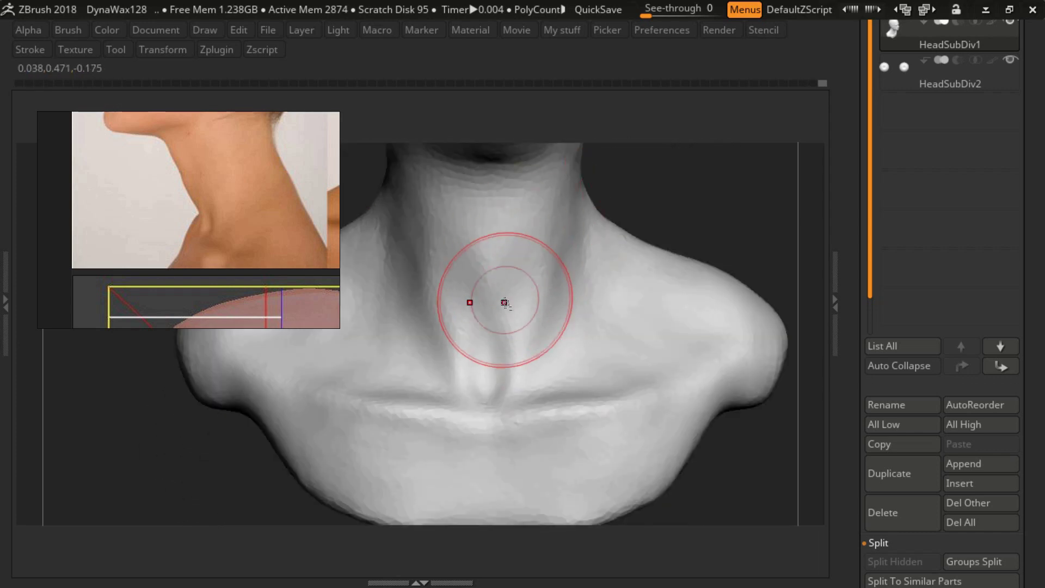
{"action": "mouse_move", "coordinate": [496, 299]}
{"action": "right_mouse_down"}
{"action": "mouse_move", "coordinate": [489, 249]}
{"action": "mouse_move", "coordinate": [514, 359]}
{"action": "mouse_move", "coordinate": [550, 357]}
{"action": "right_mouse_up"}
{"action": "key", "text": "f"}
- Append a Sphere3D subtool and then delete it
{"action": "left_click_drag", "start_coordinate": [863, 175], "coordinate": [869, 250]}
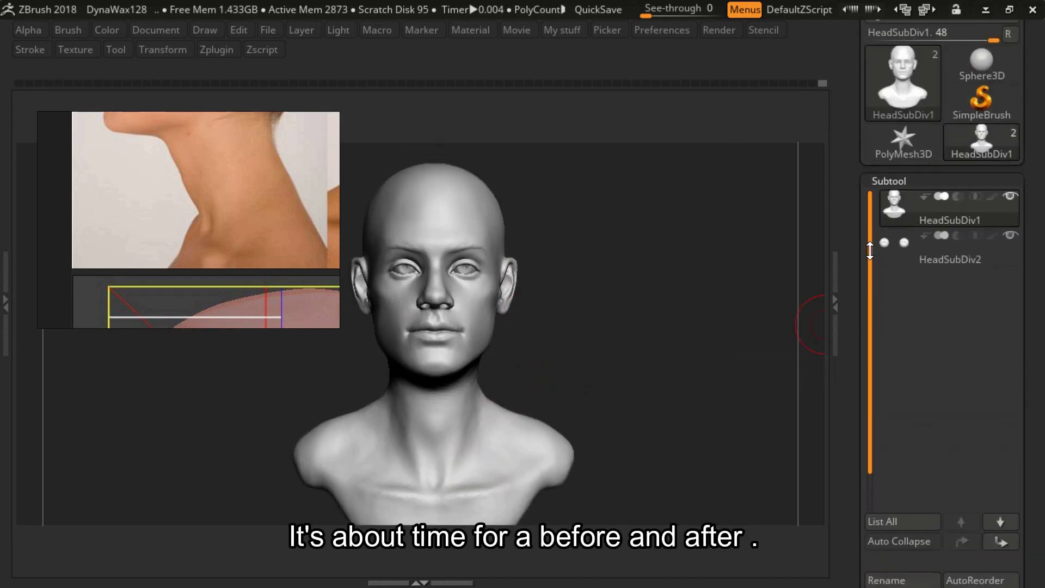
{"action": "left_click_drag", "start_coordinate": [868, 469], "coordinate": [868, 307]}
{"action": "left_click", "coordinate": [963, 477]}
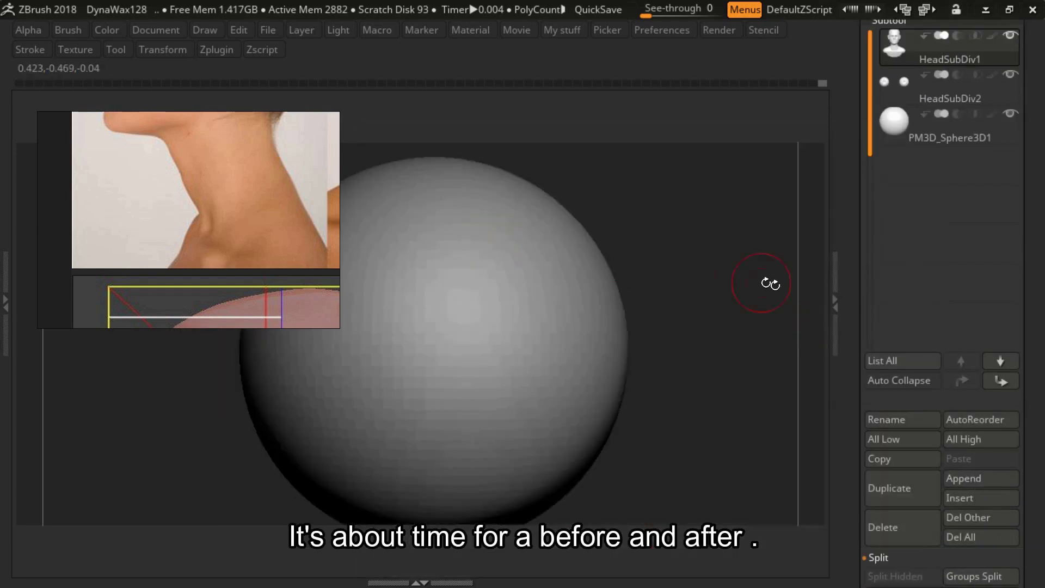
{"action": "left_click", "coordinate": [882, 527]}
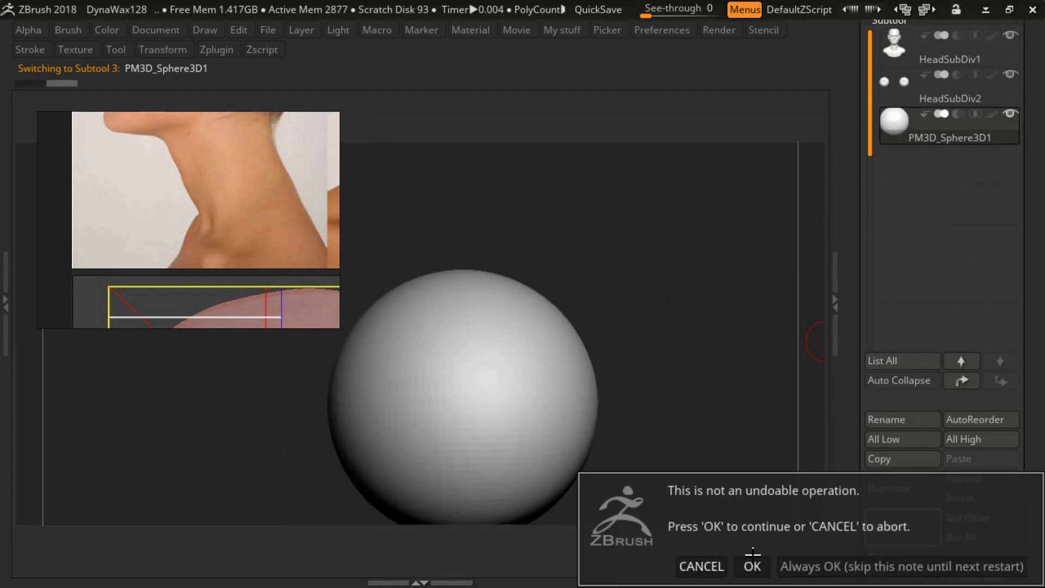
{"action": "left_click", "coordinate": [751, 565]}
- Show the final turntable render of the finished grey bust
{"action": "key", "text": "alt+Tab"}
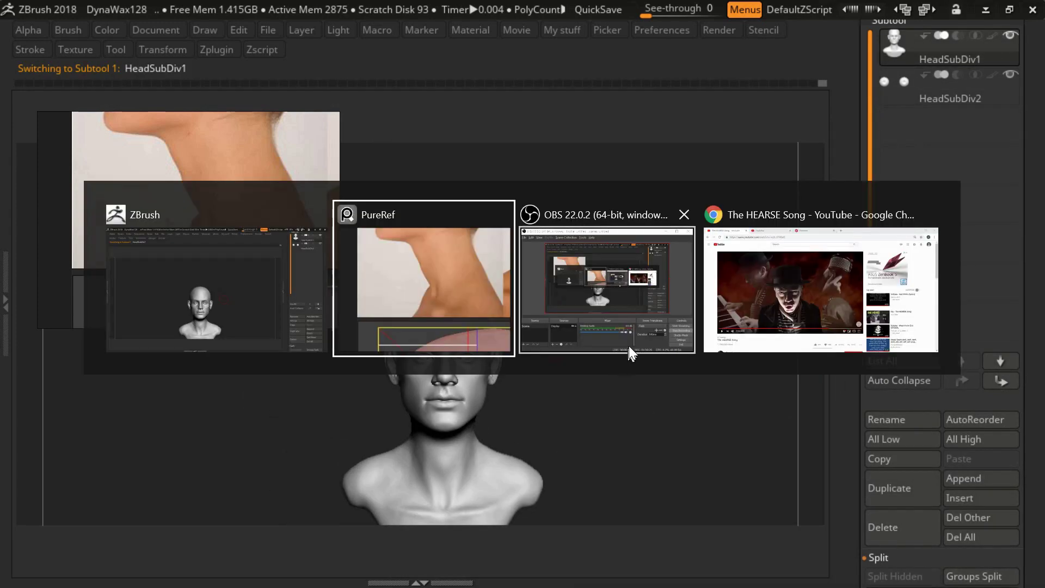
{"action": "left_click", "coordinate": [629, 345]}
{"action": "left_click", "coordinate": [1017, 407]}
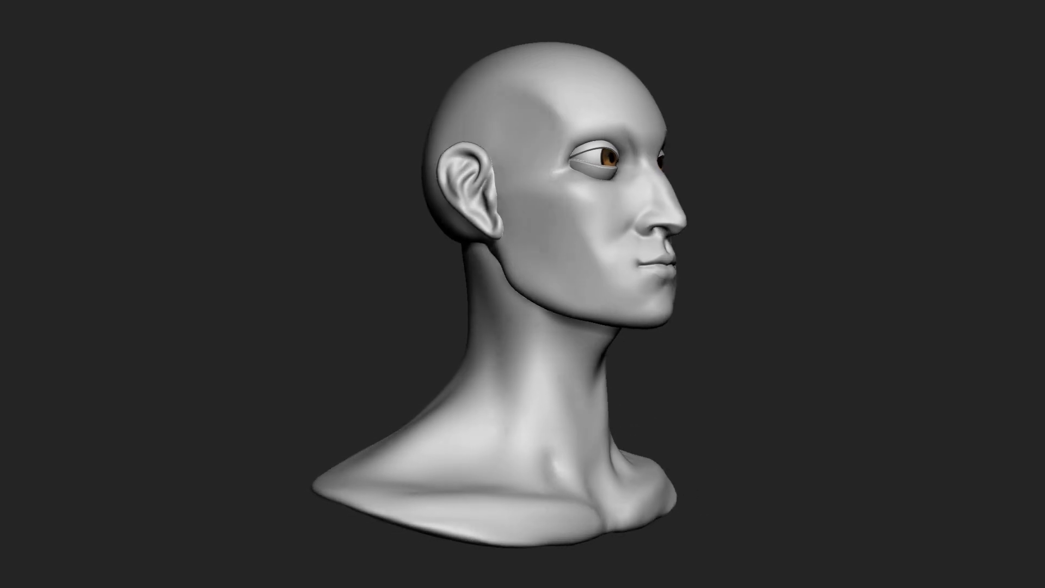